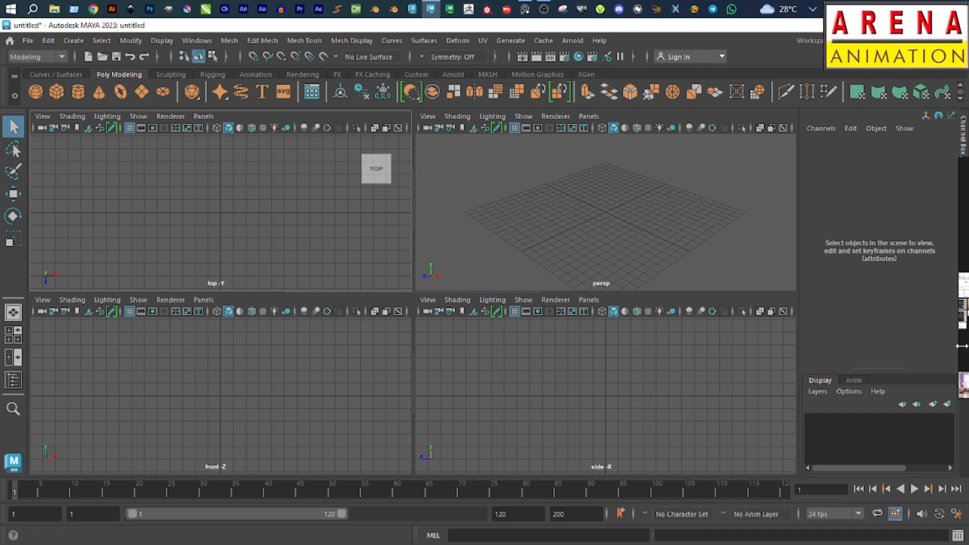
Switch to the PureRef HAUSE board, place it beside the Maya viewports and look over its groups of reference images.
left_click(524, 9)
left_click_drag(410, 321, 616, 364)
scroll(655, 289, "up", 2)
scroll(884, 241, "down", 3)
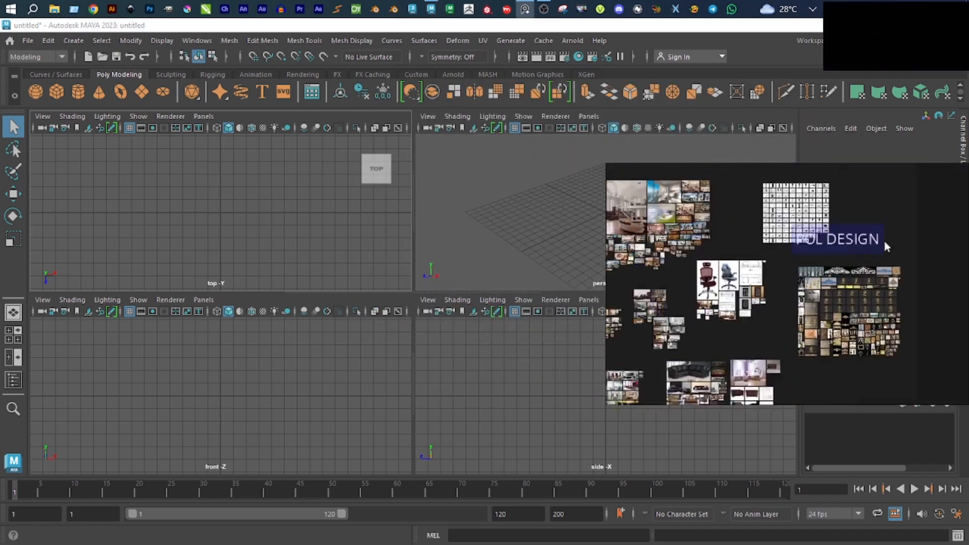
scroll(883, 238, "up", 3)
scroll(810, 290, "down", 4)
scroll(802, 201, "up", 1)
middle_click_drag(797, 169, 789, 273)
scroll(685, 376, "down", 3)
scroll(684, 373, "up", 3)
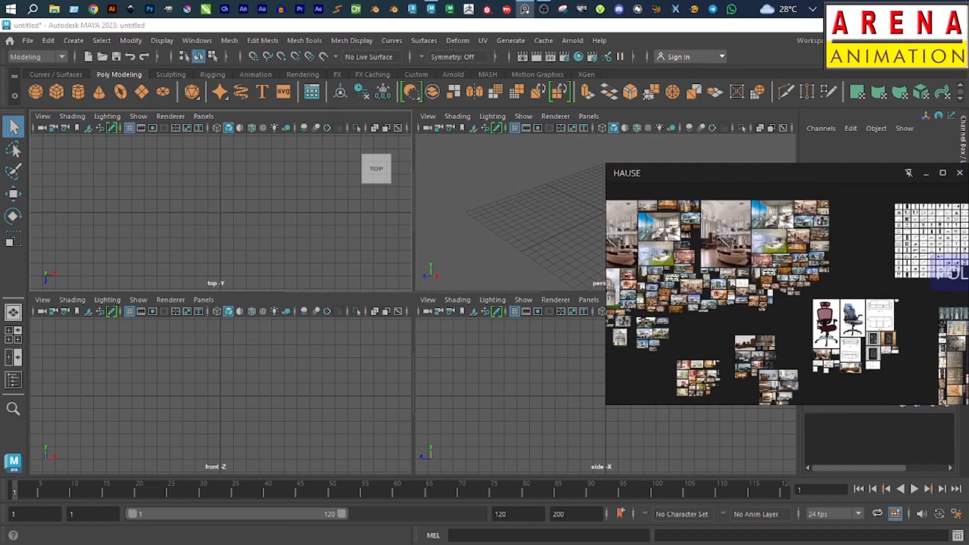
scroll(775, 289, "down", 1)
middle_click_drag(780, 313, 757, 178)
scroll(809, 248, "up", 1)
middle_click_drag(809, 248, 751, 220)
middle_click_drag(804, 335, 774, 201)
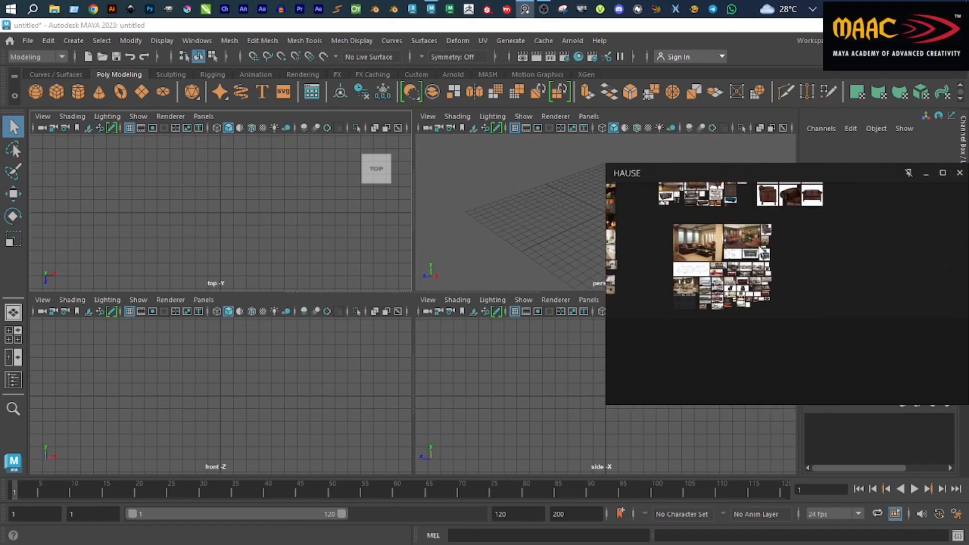
Examine the interior and house exterior reference groups on the board.
scroll(717, 264, "up", 5)
scroll(717, 265, "up", 3)
middle_click_drag(656, 309, 799, 311)
scroll(799, 311, "down", 5)
middle_click_drag(632, 279, 733, 285)
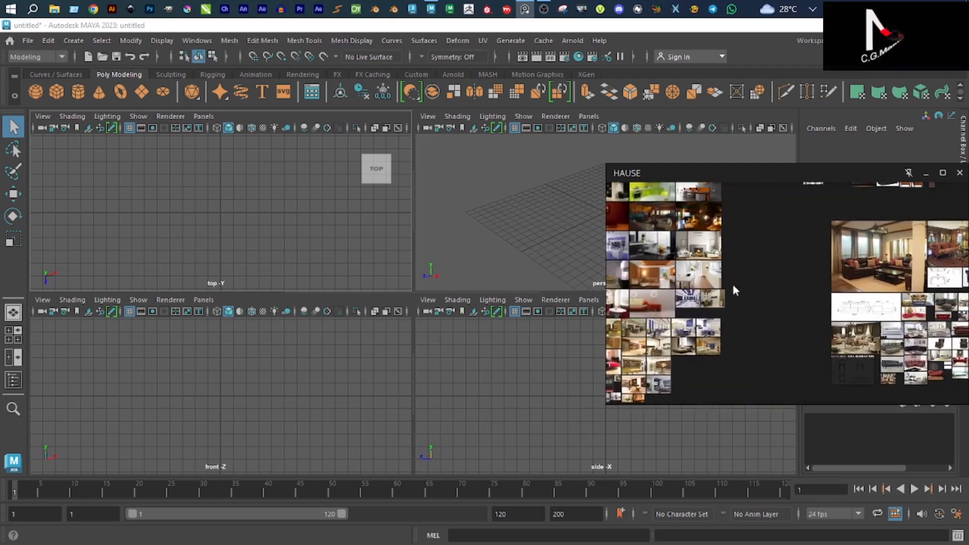
scroll(732, 284, "down", 1)
middle_click_drag(613, 253, 764, 391)
scroll(774, 391, "down", 3)
scroll(698, 233, "up", 3)
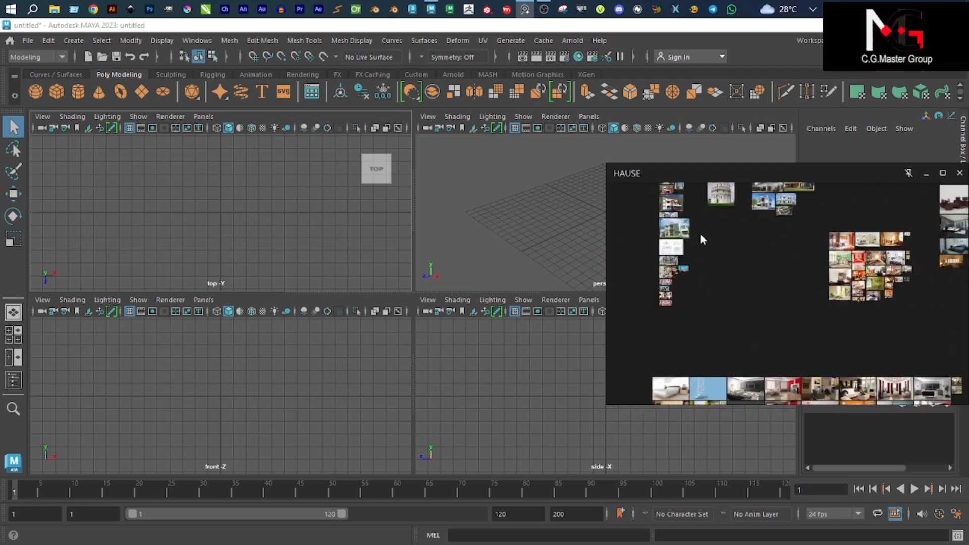
scroll(700, 232, "down", 3)
middle_click_drag(724, 233, 589, 374)
scroll(828, 279, "up", 5)
middle_click_drag(828, 279, 552, 288)
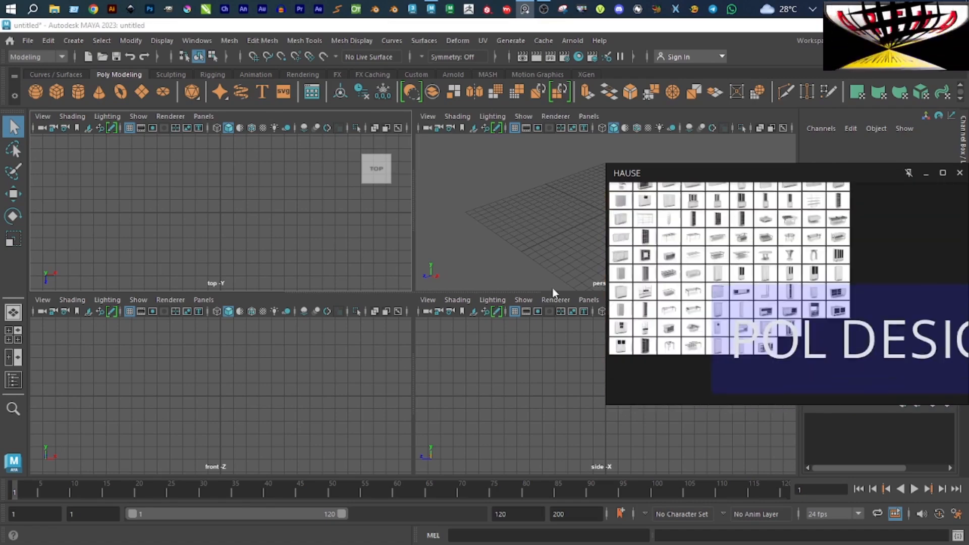
Shrink the POL DESIGN label and position it directly above the ornament reference group.
scroll(697, 265, "up", 3)
scroll(697, 266, "up", 1)
middle_click_drag(698, 266, 724, 282)
scroll(687, 227, "down", 4)
scroll(883, 343, "down", 3)
middle_click_drag(879, 349, 781, 252)
left_click(801, 270)
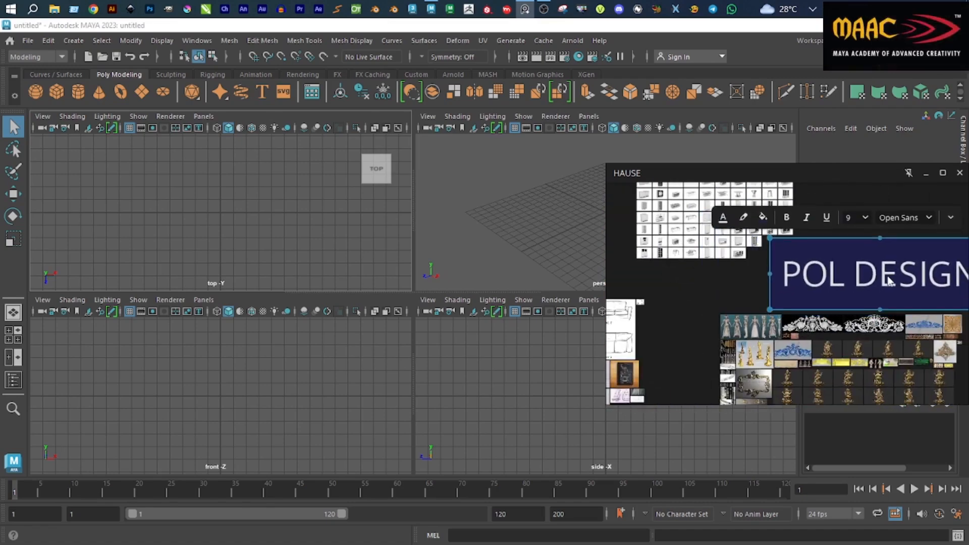
left_click_drag(769, 238, 872, 285)
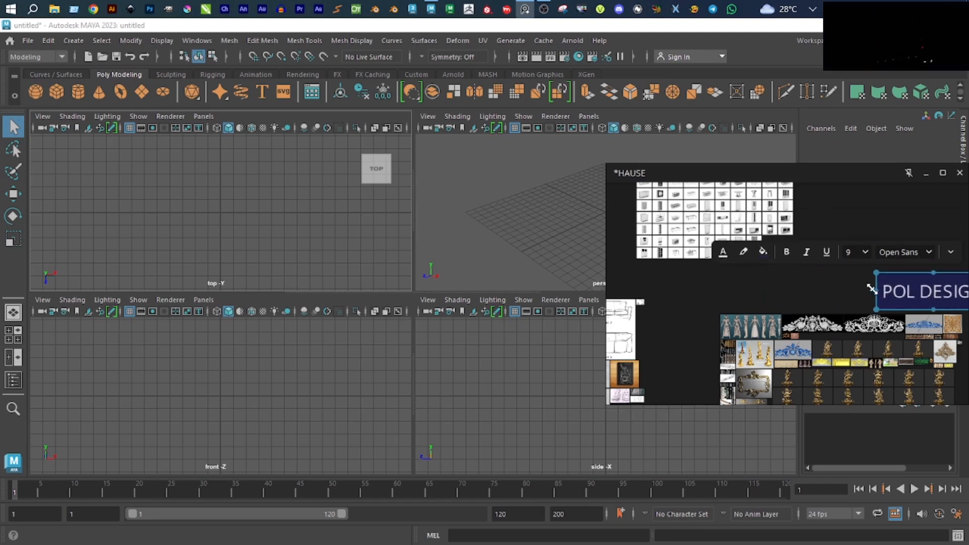
left_click_drag(941, 299, 860, 291)
scroll(853, 289, "down", 3)
middle_click_drag(852, 289, 868, 339)
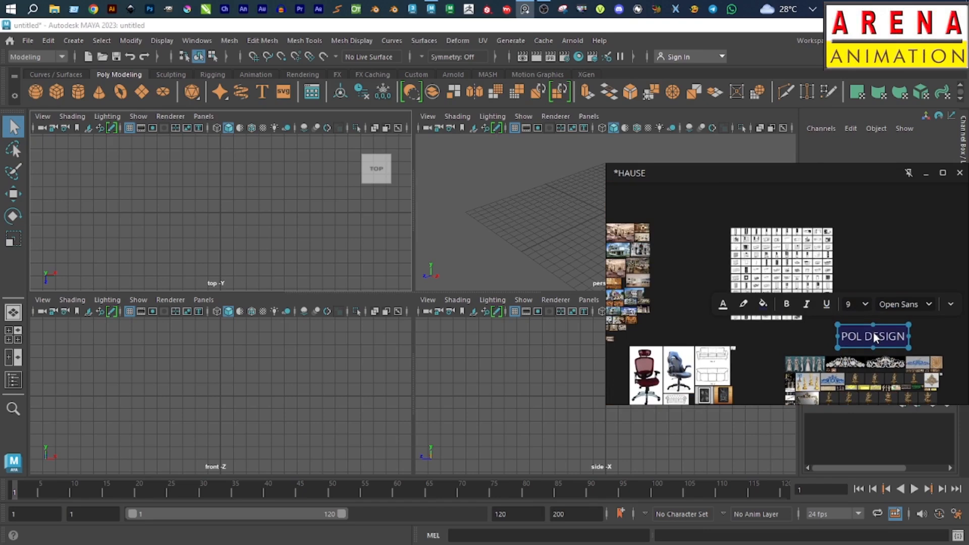
Paste a copy of the POL DESIGN label above the furniture grid and change its text to Table.
key("ctrl+v")
left_click_drag(871, 332, 773, 206)
double_click(768, 207)
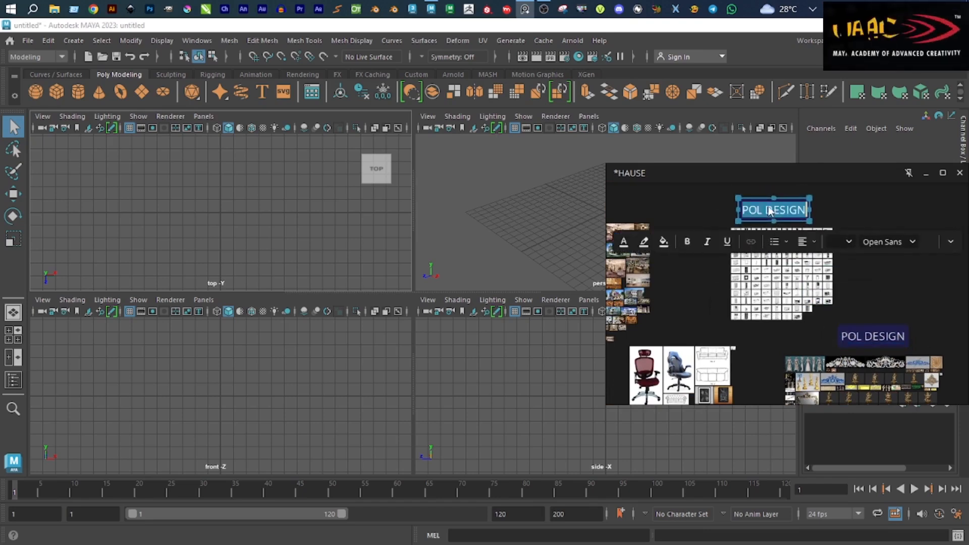
type("Tac")
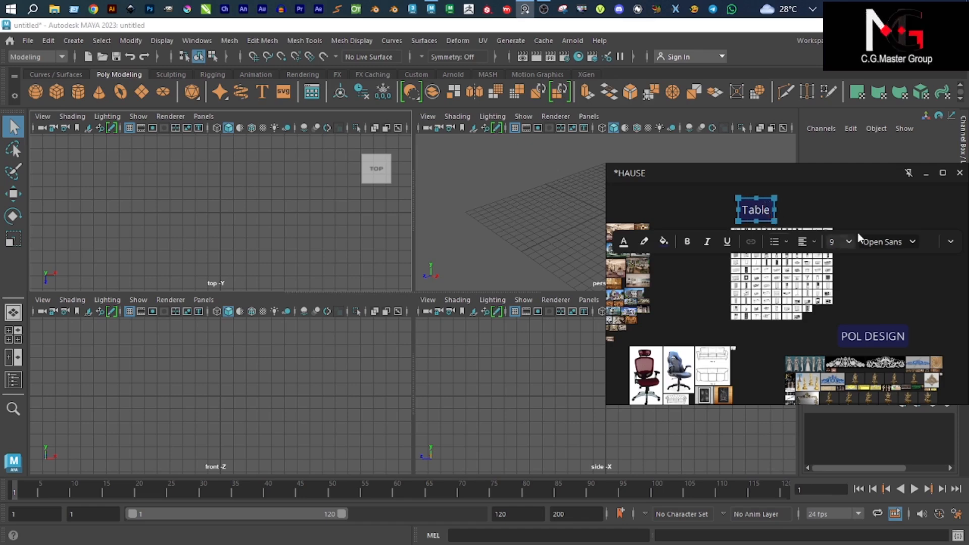
left_click(822, 209)
Move the Table label closer to the middle above the furniture grid.
scroll(770, 228, "up", 3)
middle_click_drag(770, 228, 677, 281)
left_click_drag(650, 255, 702, 255)
middle_click_drag(726, 254, 762, 240)
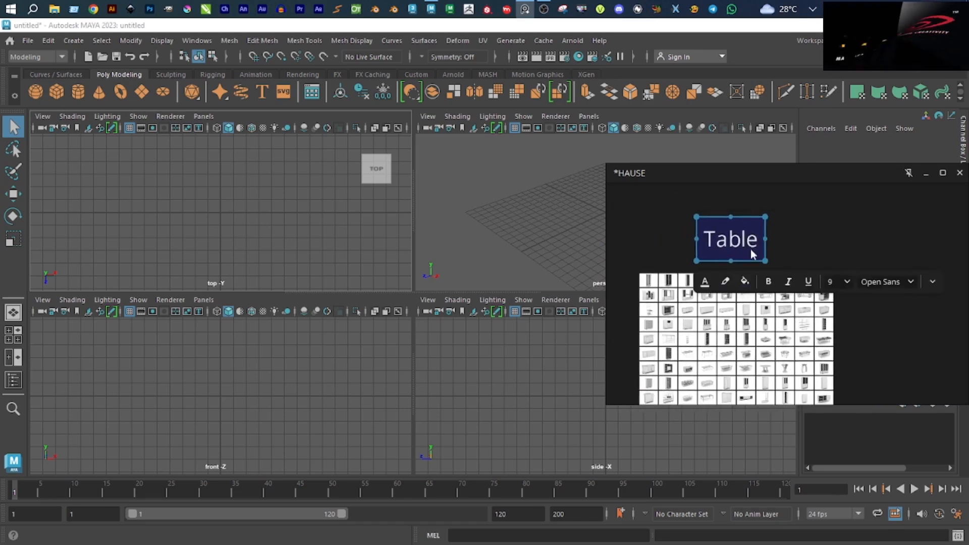
Set the Table label's text color to red.
left_click(710, 284)
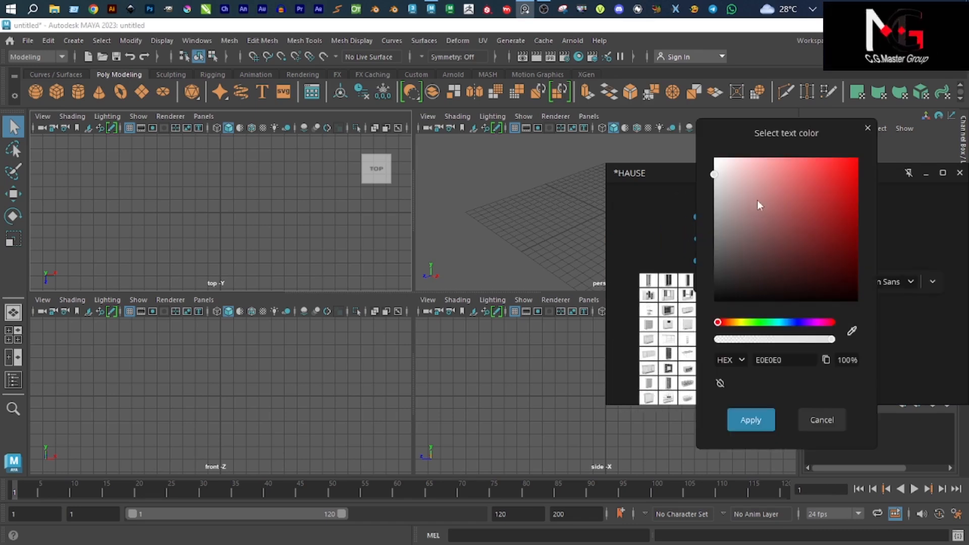
left_click(825, 186)
left_click(928, 220)
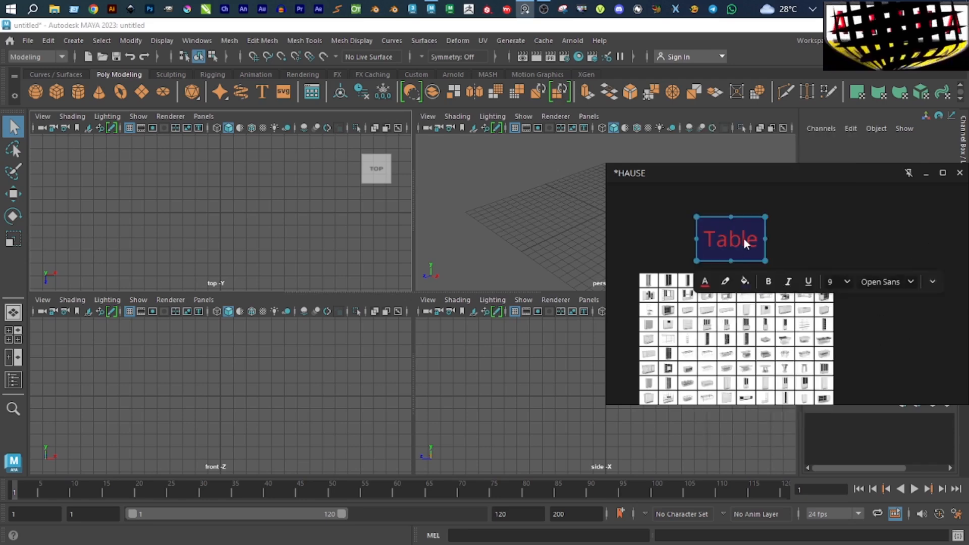
left_click(808, 283)
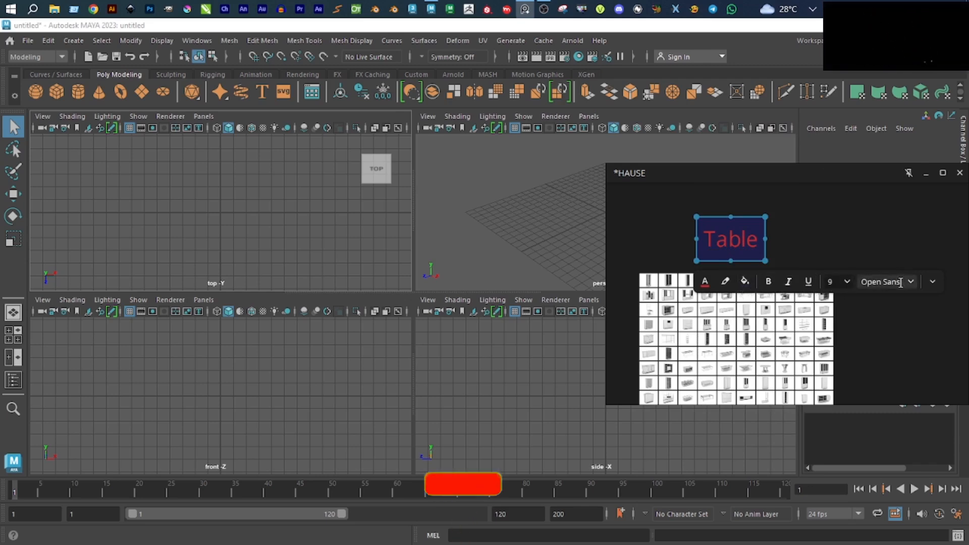
Try a near-black background color at 20% opacity on the Table label.
left_click(745, 282)
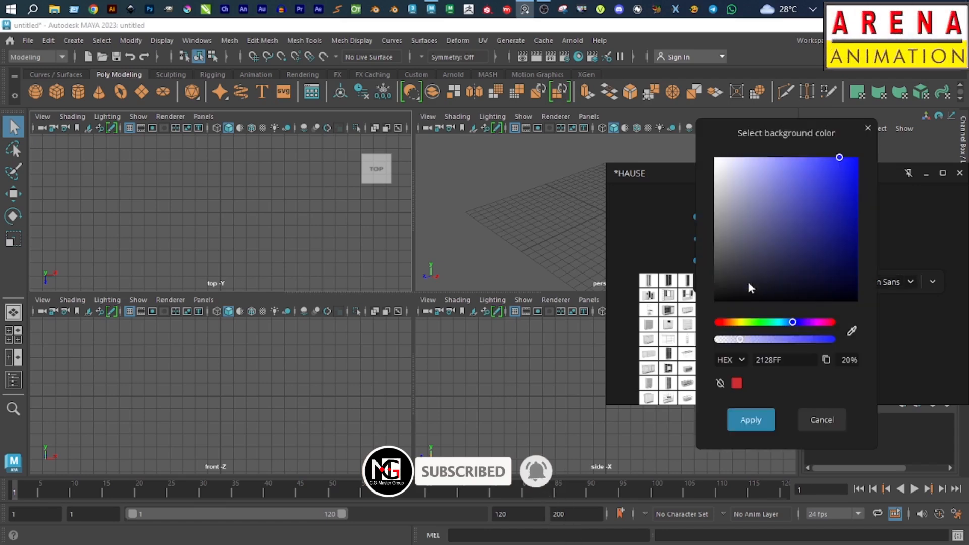
left_click_drag(814, 244, 757, 283)
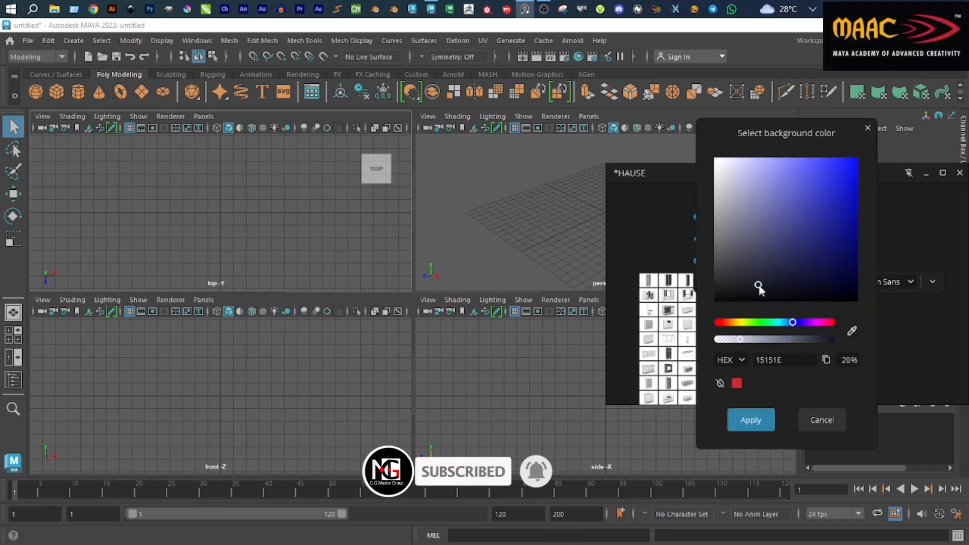
left_click(754, 323)
left_click(753, 428)
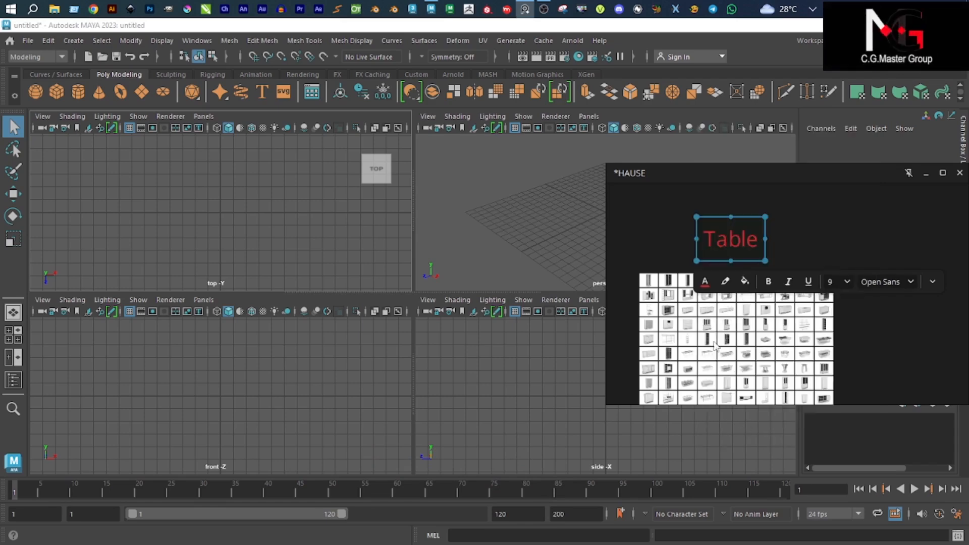
scroll(749, 247, "up", 5)
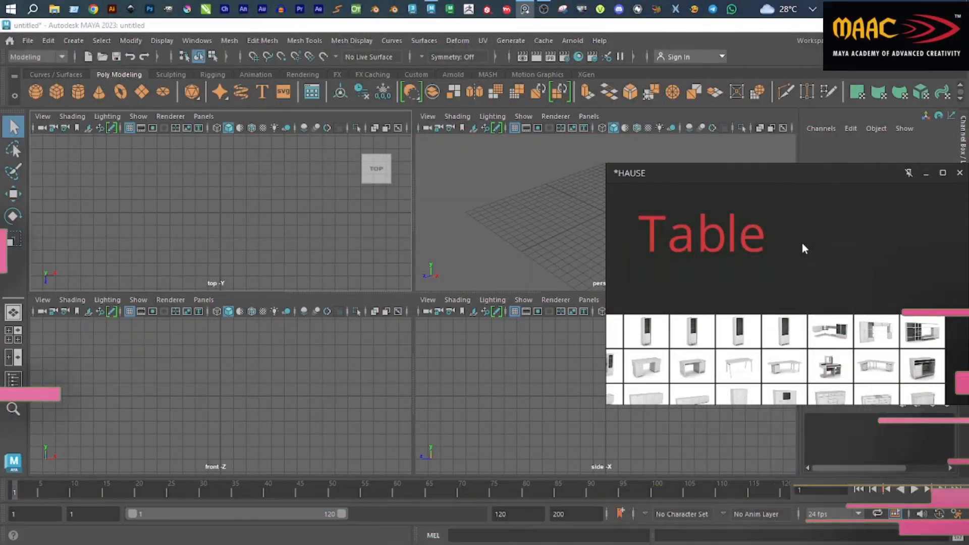
Review the Table label and its furniture grid against the surrounding groups on the board.
scroll(782, 242, "down", 5)
scroll(739, 256, "down", 3)
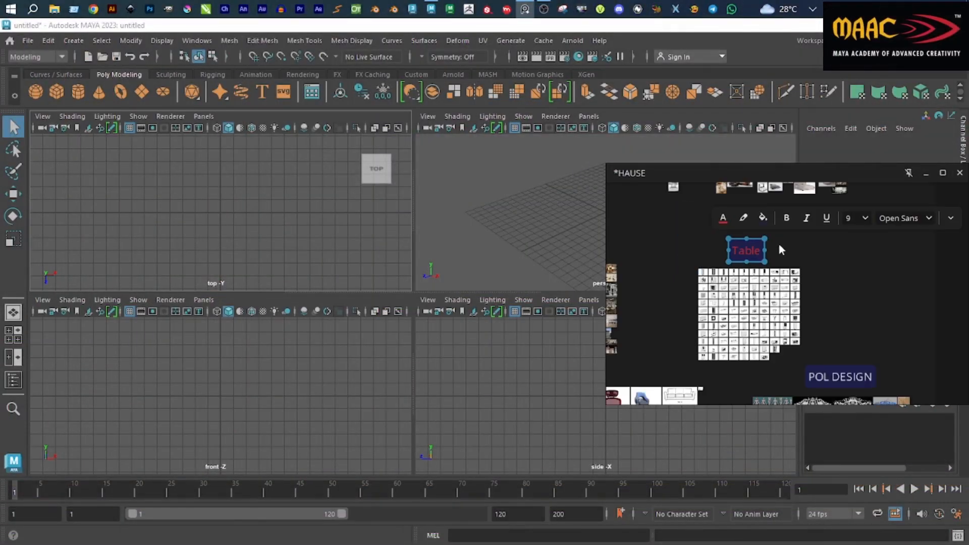
scroll(825, 253, "down", 3)
scroll(818, 261, "up", 1)
scroll(792, 268, "down", 1)
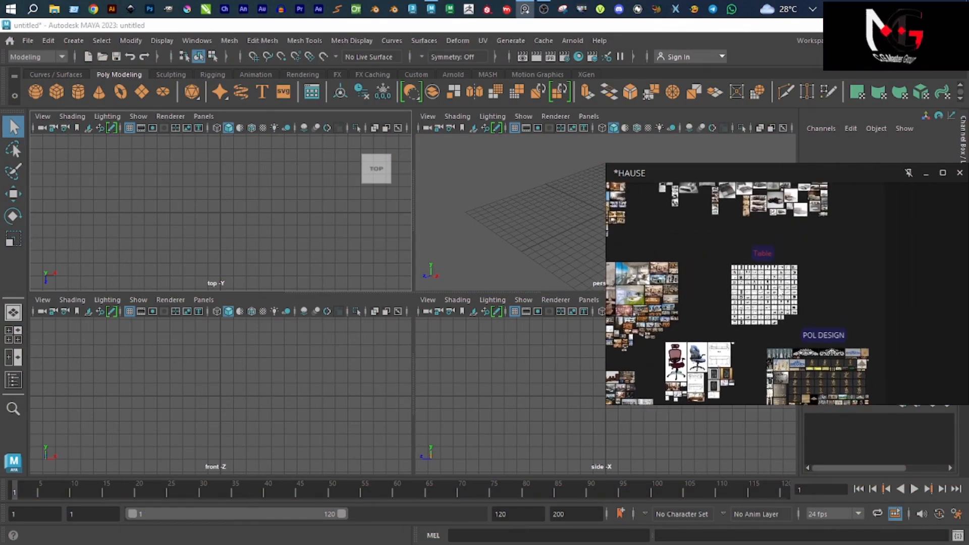
scroll(788, 269, "up", 1)
middle_click_drag(787, 269, 838, 279)
scroll(837, 278, "up", 10)
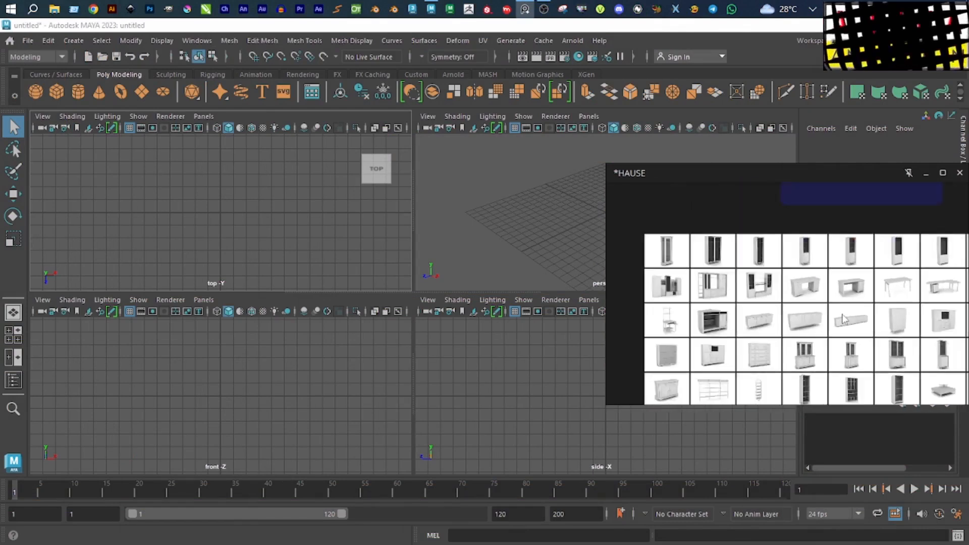
Save the HAUSE board, converting it to the new PureRef file format.
scroll(816, 316, "down", 5)
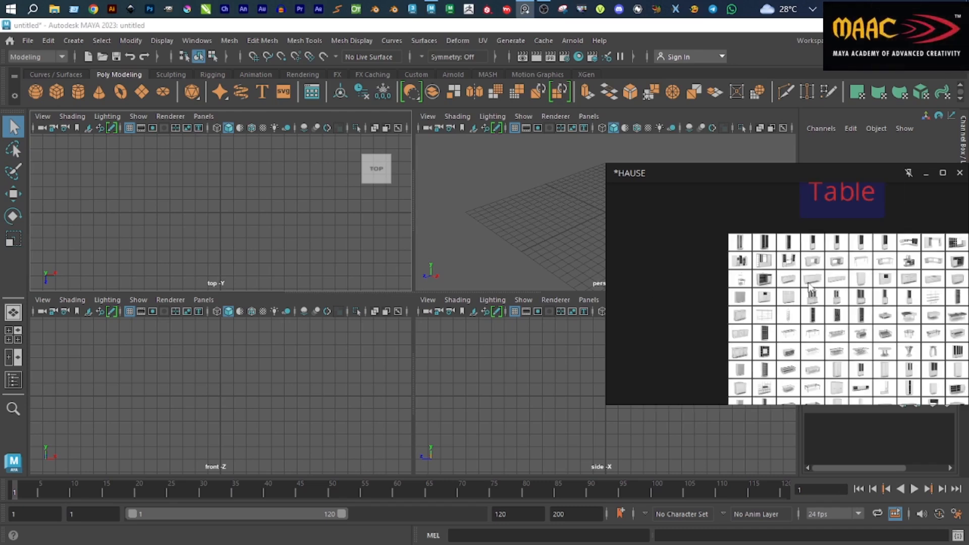
key("ctrl+s")
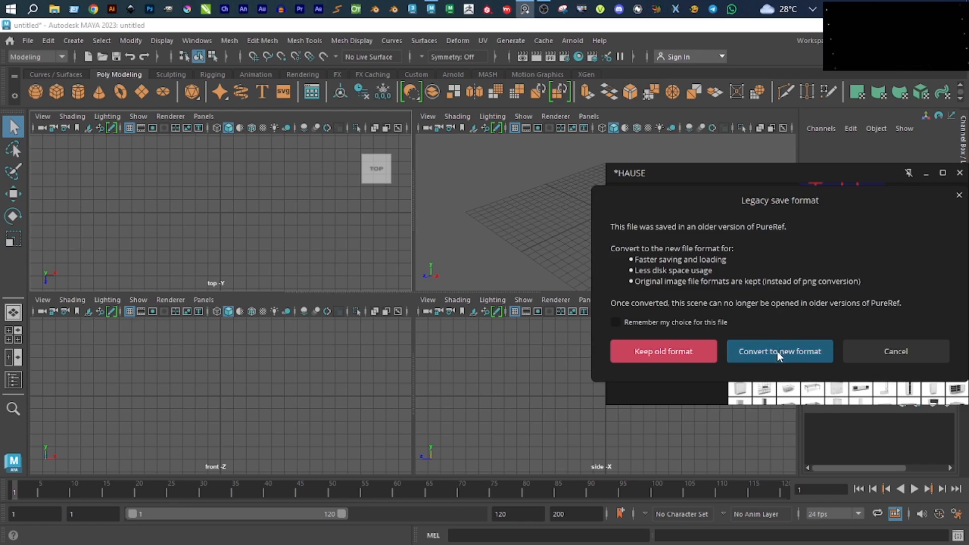
left_click(737, 360)
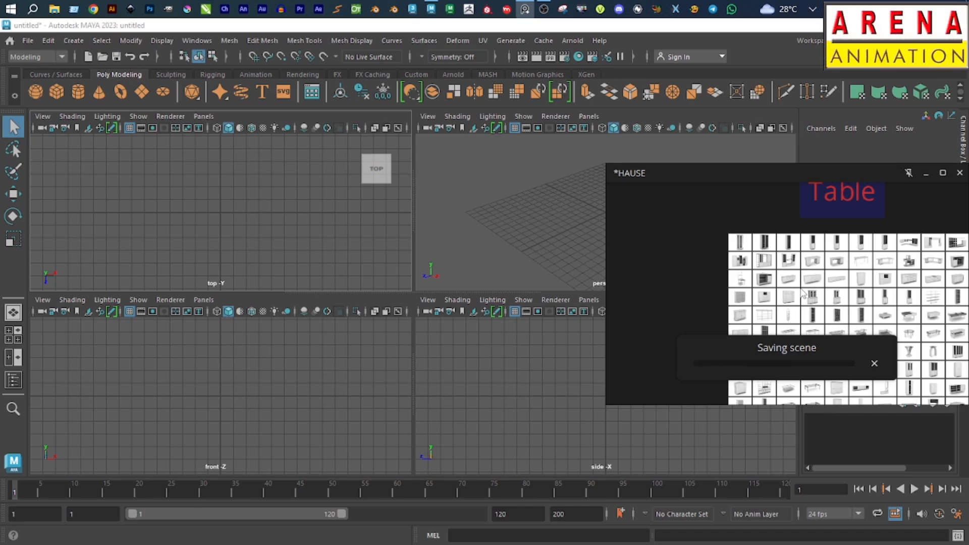
Look over the range of tables, cabinets and shelves in the furniture grid.
left_click(853, 317)
scroll(853, 318, "up", 5)
middle_click_drag(856, 309, 821, 153)
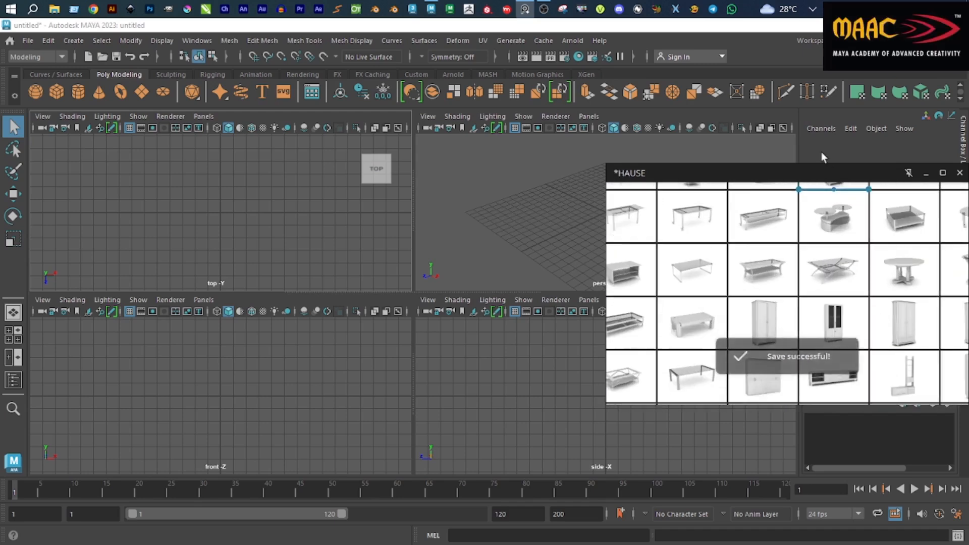
scroll(824, 212, "down", 4)
scroll(847, 312, "up", 4)
middle_click_drag(810, 314, 830, 229)
scroll(812, 253, "up", 2)
middle_click_drag(771, 291, 830, 309)
scroll(767, 309, "down", 2)
scroll(807, 303, "down", 6)
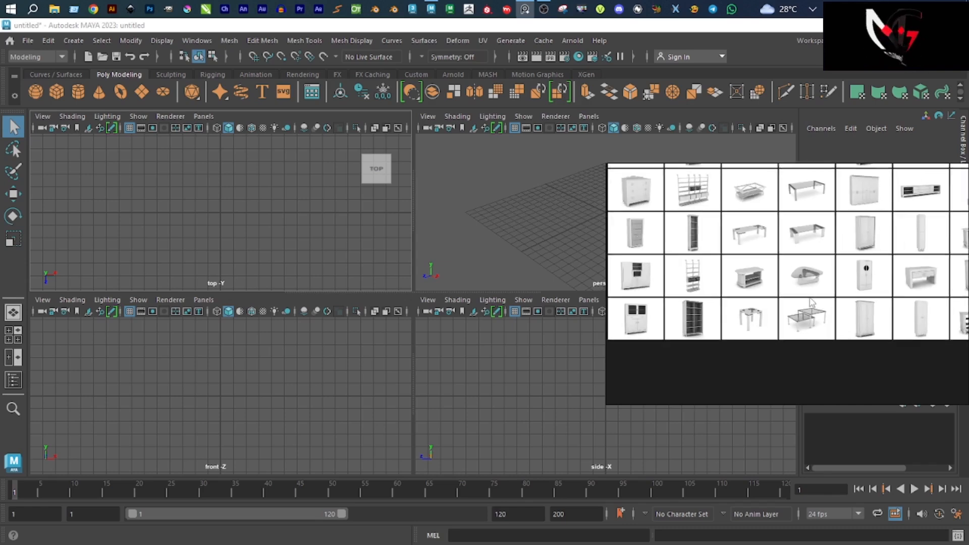
scroll(770, 342, "up", 6)
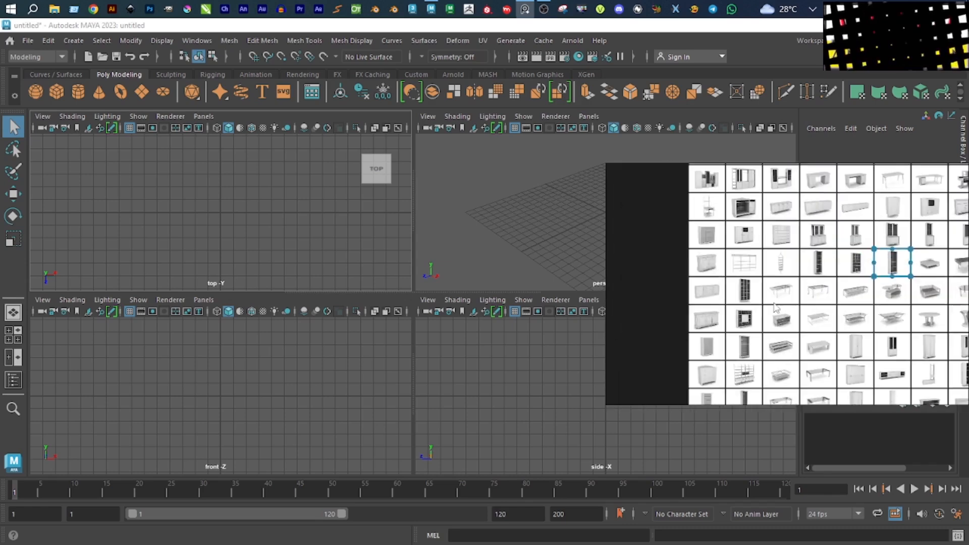
scroll(770, 321, "up", 8)
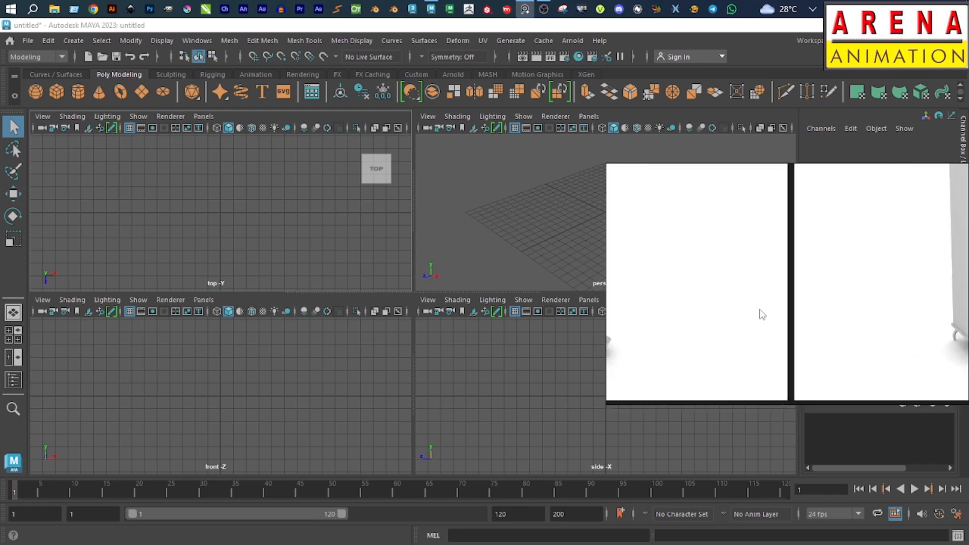
scroll(772, 272, "down", 5)
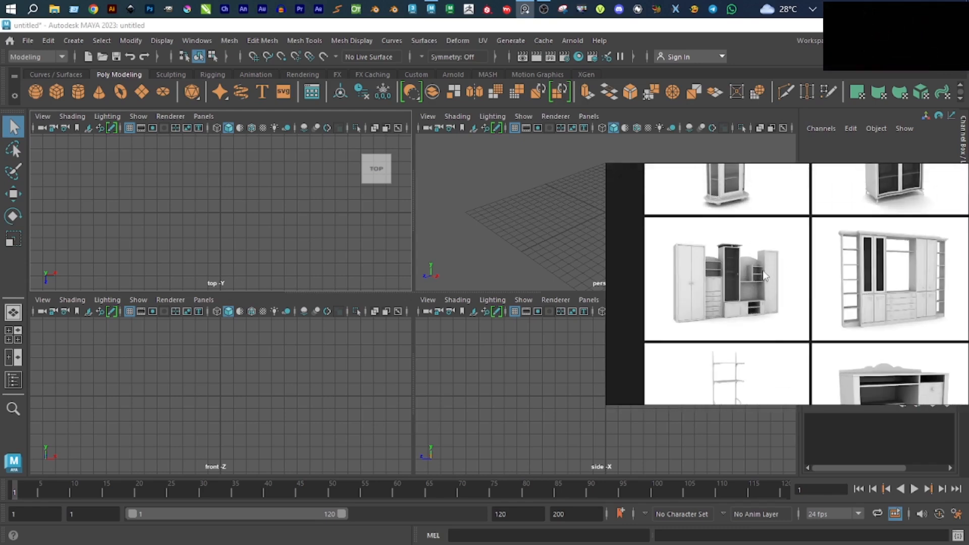
Examine the furniture images row by row down to the bottom of the grid for a piece to model.
scroll(731, 276, "down", 3)
middle_click_drag(747, 339, 757, 193)
scroll(709, 252, "up", 4)
scroll(781, 253, "down", 4)
scroll(782, 270, "up", 1)
middle_click_drag(772, 306, 760, 176)
scroll(778, 225, "up", 2)
scroll(779, 225, "down", 2)
middle_click_drag(807, 276, 797, 214)
middle_click_drag(750, 361, 721, 222)
middle_click_drag(711, 297, 716, 202)
middle_click_drag(763, 375, 737, 223)
scroll(737, 220, "up", 2)
middle_click_drag(865, 306, 750, 308)
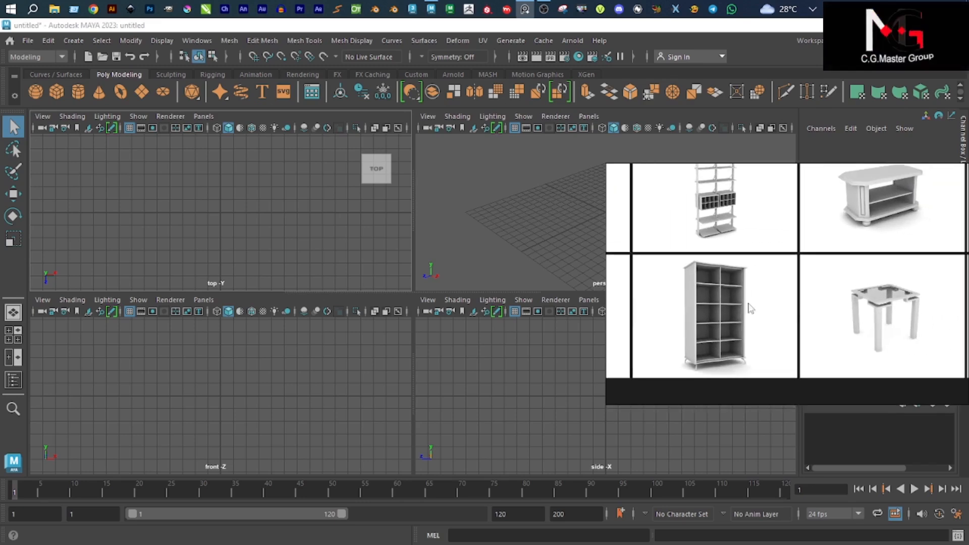
scroll(848, 309, "down", 2)
middle_click_drag(844, 310, 694, 304)
scroll(726, 295, "down", 1)
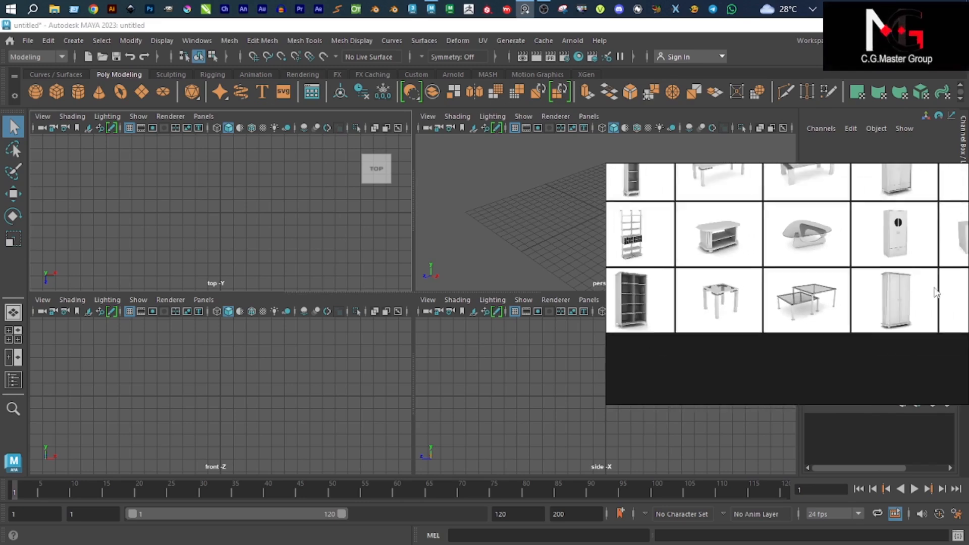
scroll(936, 290, "down", 3)
middle_click_drag(935, 290, 790, 281)
scroll(823, 282, "up", 5)
middle_click_drag(795, 317, 966, 331)
middle_click_drag(842, 310, 863, 276)
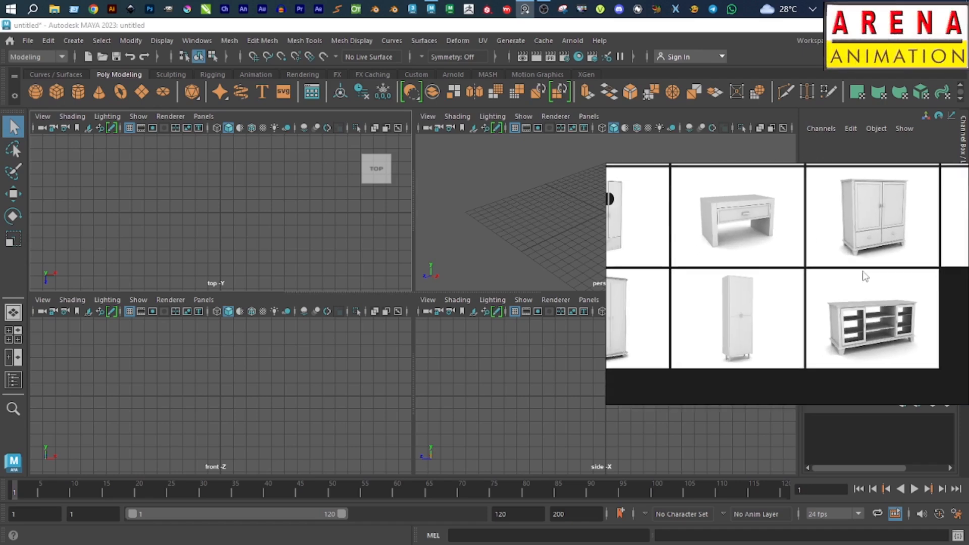
Select the tall two-door cabinet image in the bottom row and examine its doors and legs up close.
scroll(790, 309, "up", 1)
left_click(740, 316)
scroll(738, 318, "up", 3)
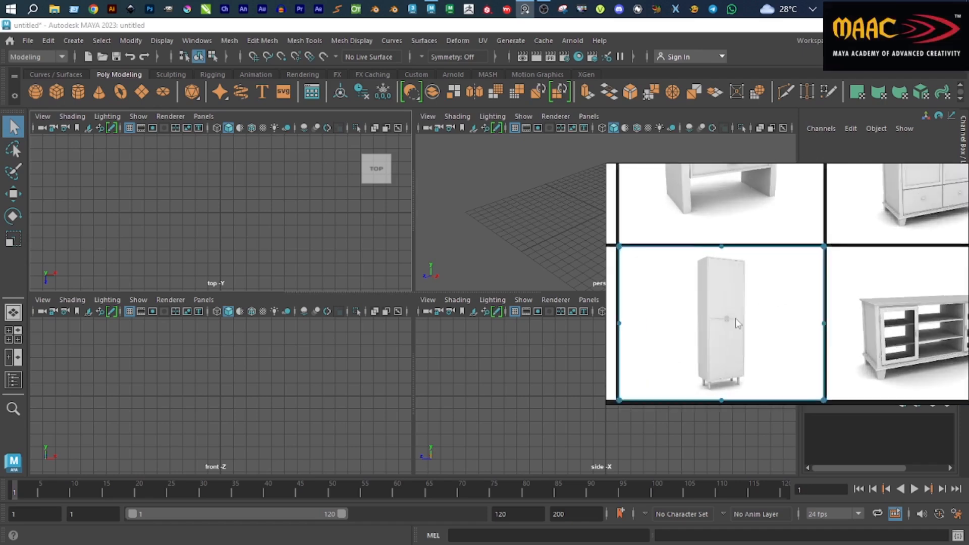
middle_click_drag(734, 318, 792, 220)
scroll(780, 354, "up", 5)
middle_click_drag(780, 353, 777, 339)
scroll(756, 262, "up", 1)
scroll(756, 262, "down", 3)
middle_click_drag(757, 240, 811, 319)
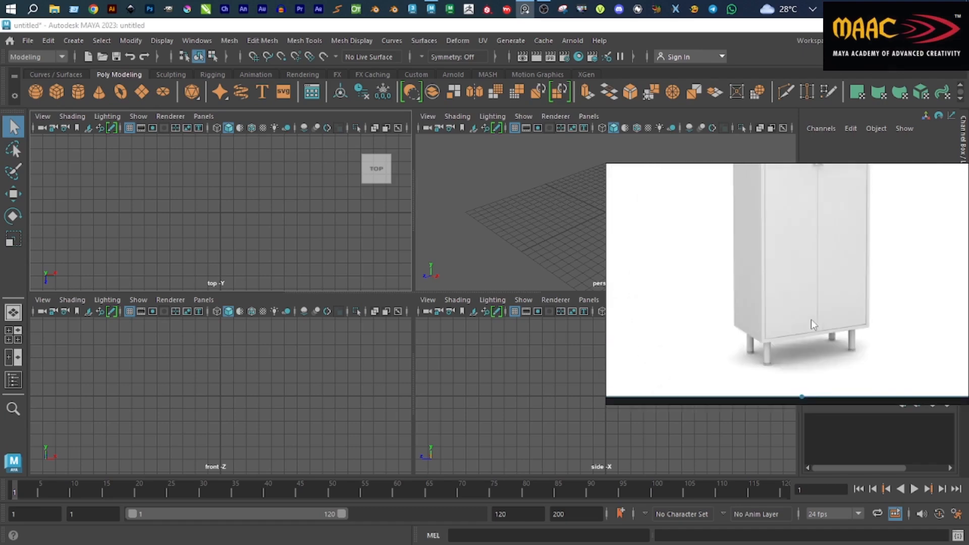
Frame the whole tall two-door cabinet in the reference window and move the window up, clear of the side view.
middle_click_drag(792, 269, 803, 344)
scroll(804, 344, "down", 3)
middle_click_drag(856, 275, 854, 326)
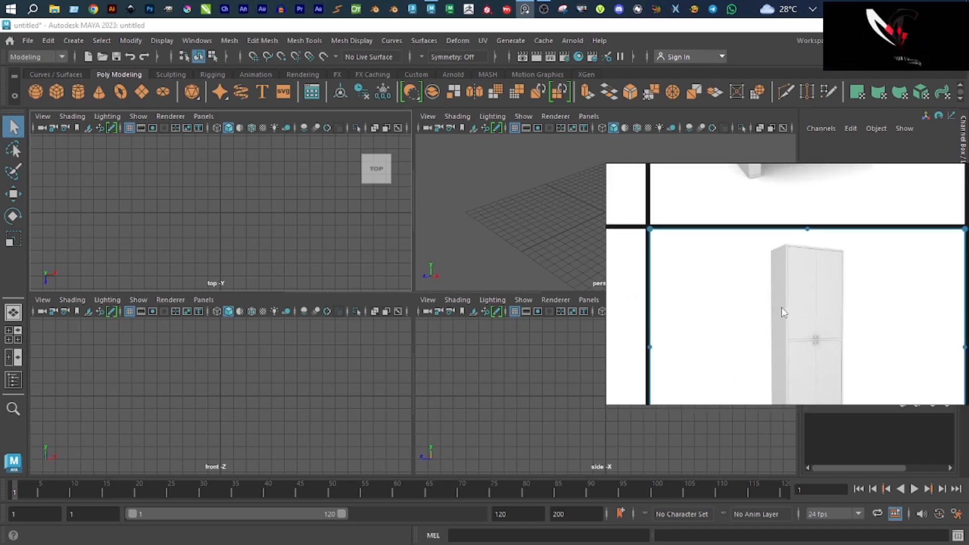
scroll(781, 307, "down", 1)
middle_click_drag(781, 306, 763, 218)
left_click_drag(806, 246, 775, 107)
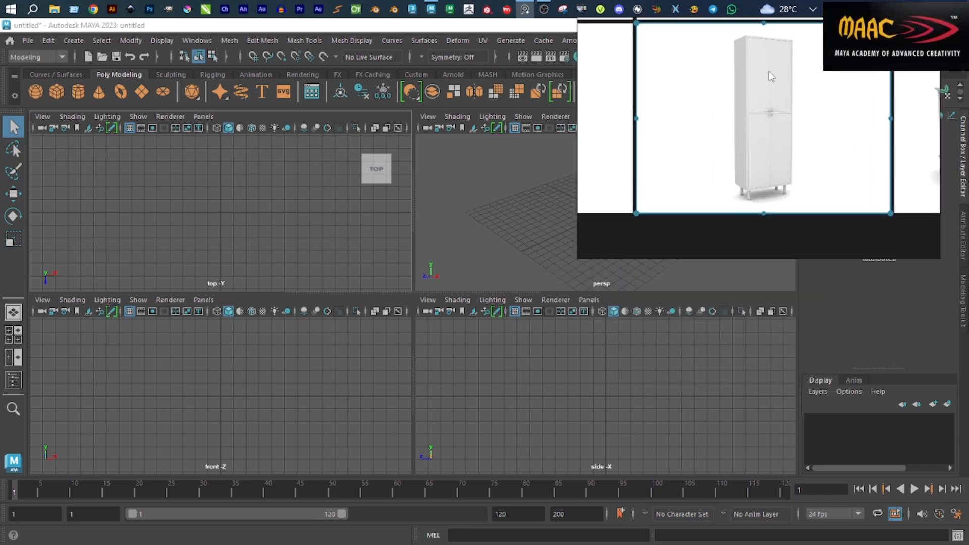
Zoom out the top view and shift the cabinet reference window aside to uncover the perspective grid.
scroll(762, 102, "up", 3)
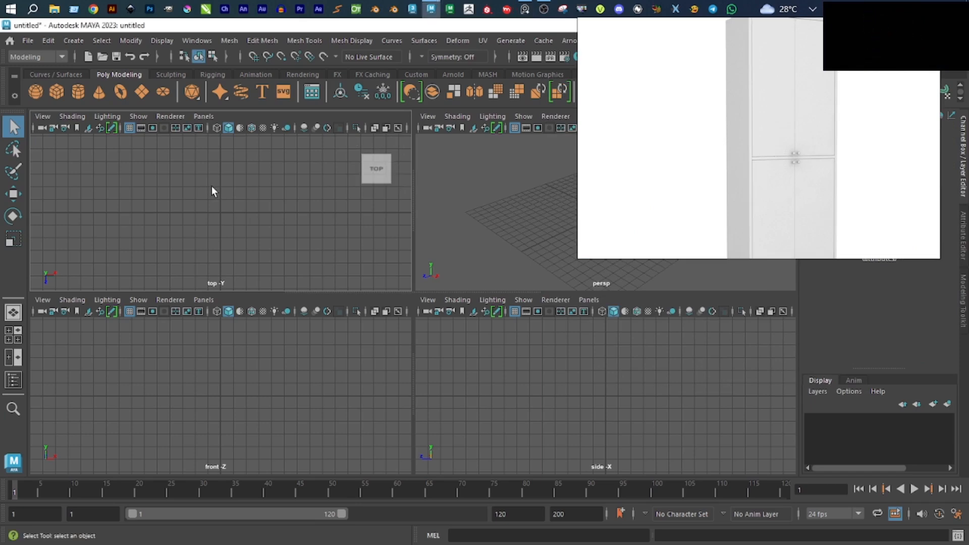
scroll(211, 189, "down", 3)
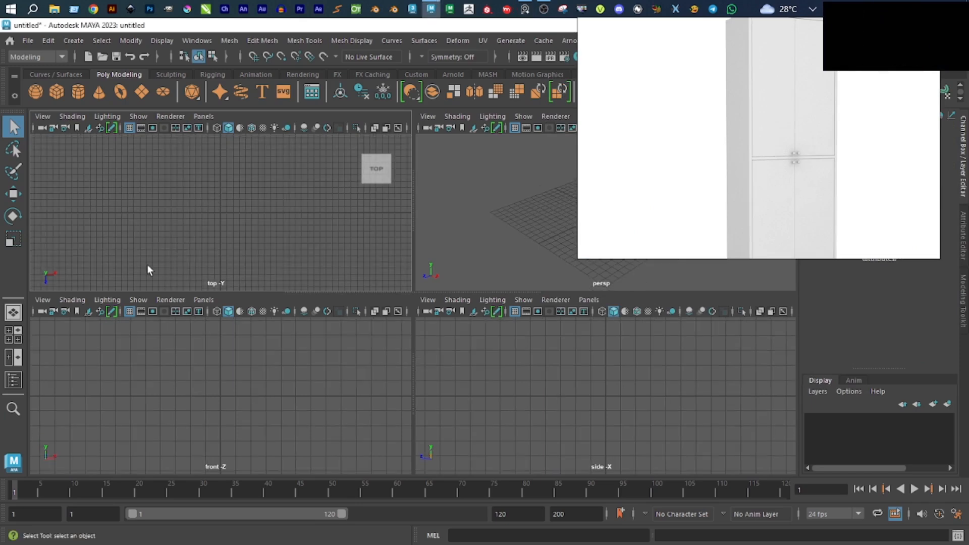
left_click(472, 201)
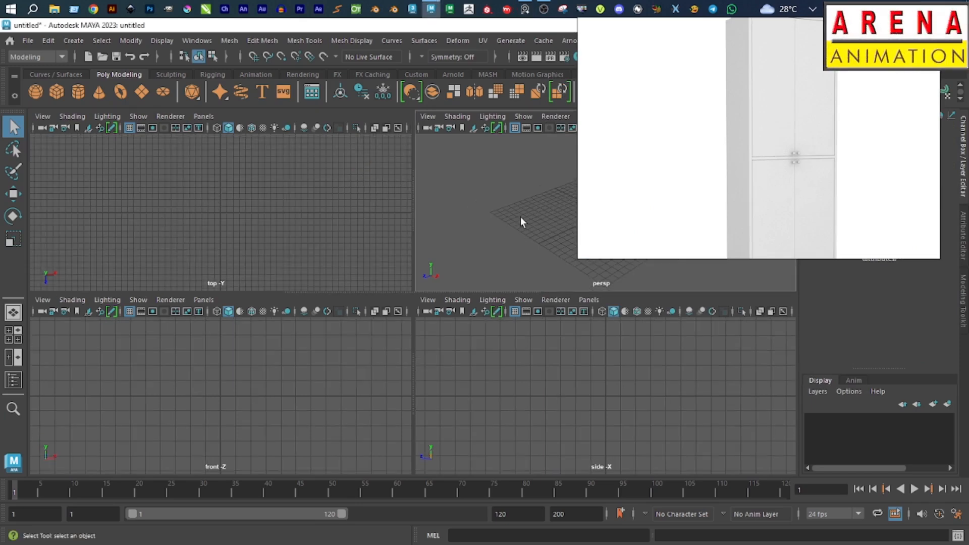
scroll(742, 132, "down", 3)
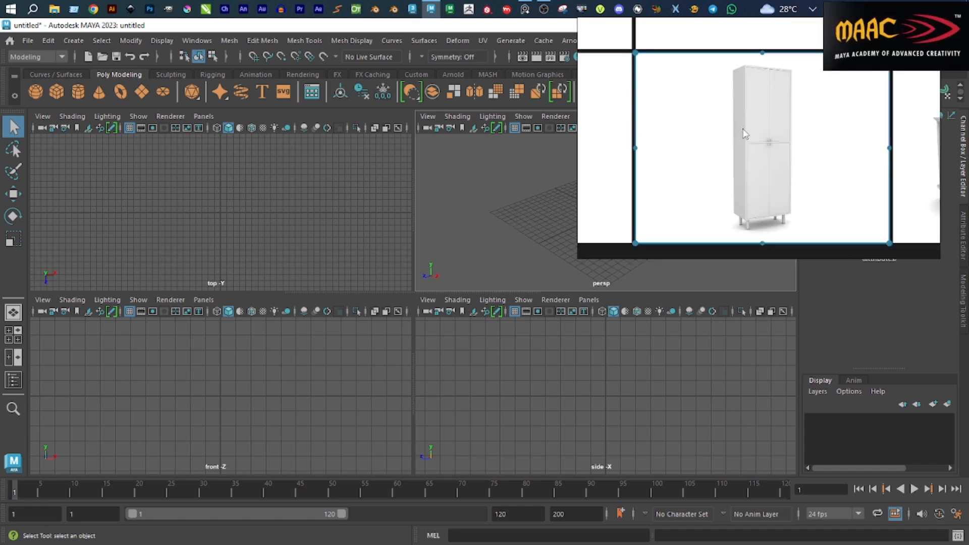
right_click_drag(743, 131, 855, 115)
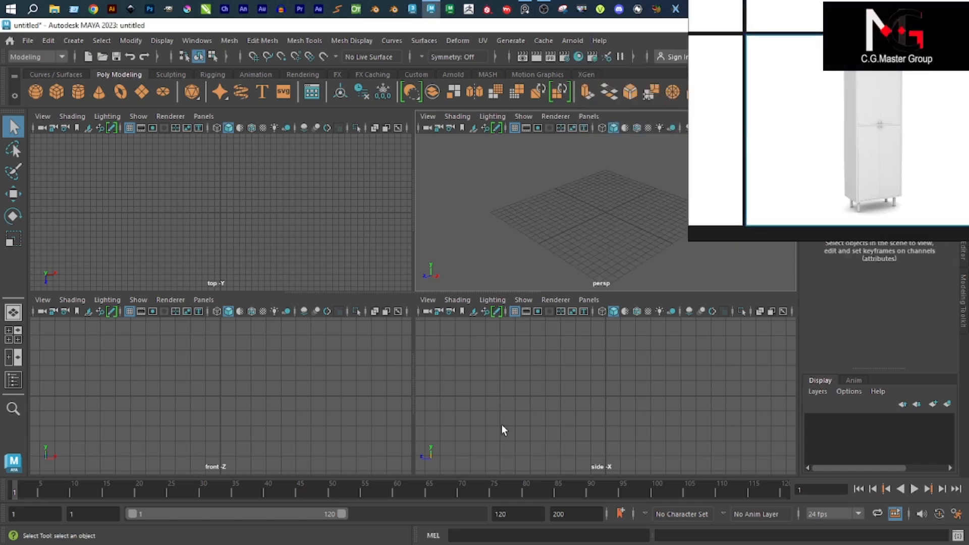
Create a polygon cube at the origin and enlarge the cabinet reference while keeping it clear of the cube.
left_click(228, 385)
left_click(542, 417)
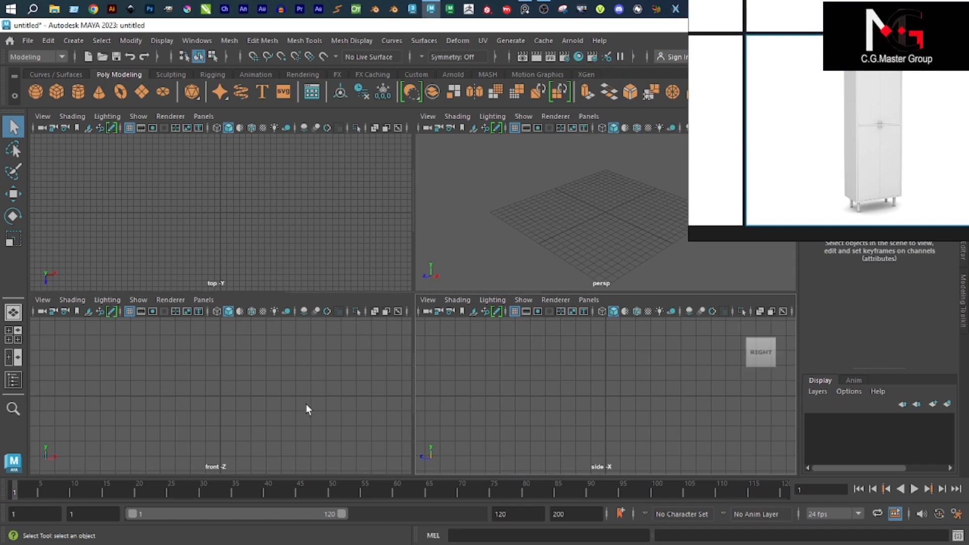
left_click(260, 221)
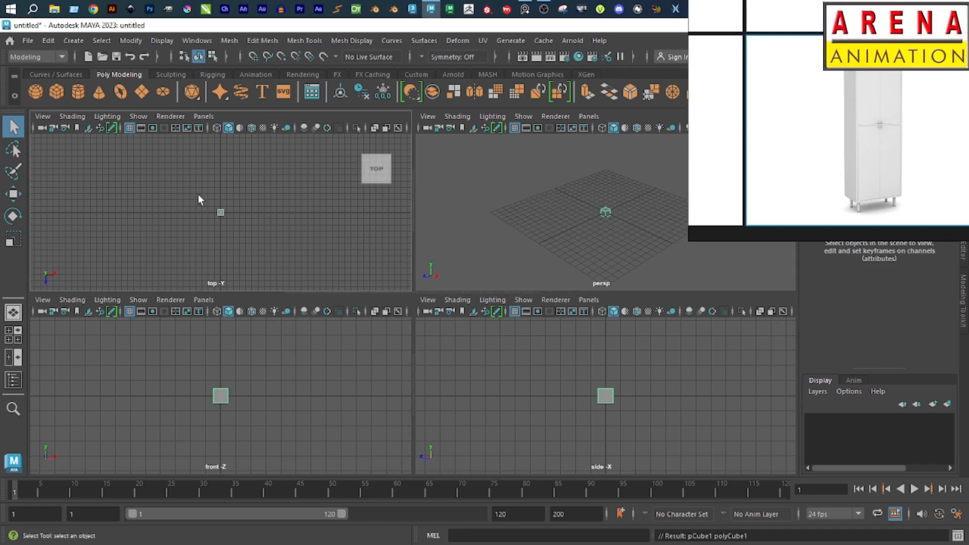
left_click_drag(922, 139, 785, 90)
right_click_drag(723, 126, 826, 123)
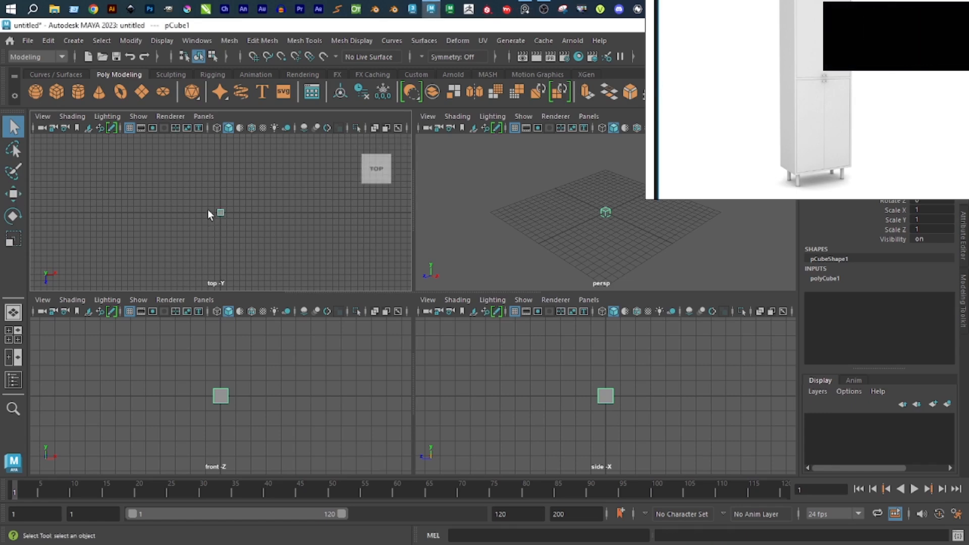
Show the Move, Scale and Rotate manipulators on the cube, return to Move and deselect the cube.
key("e")
key("w")
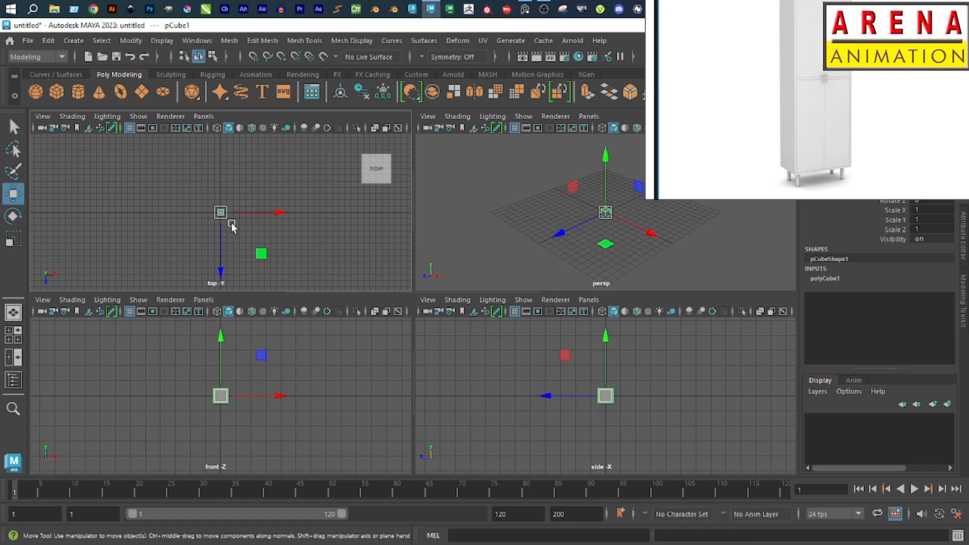
key("r")
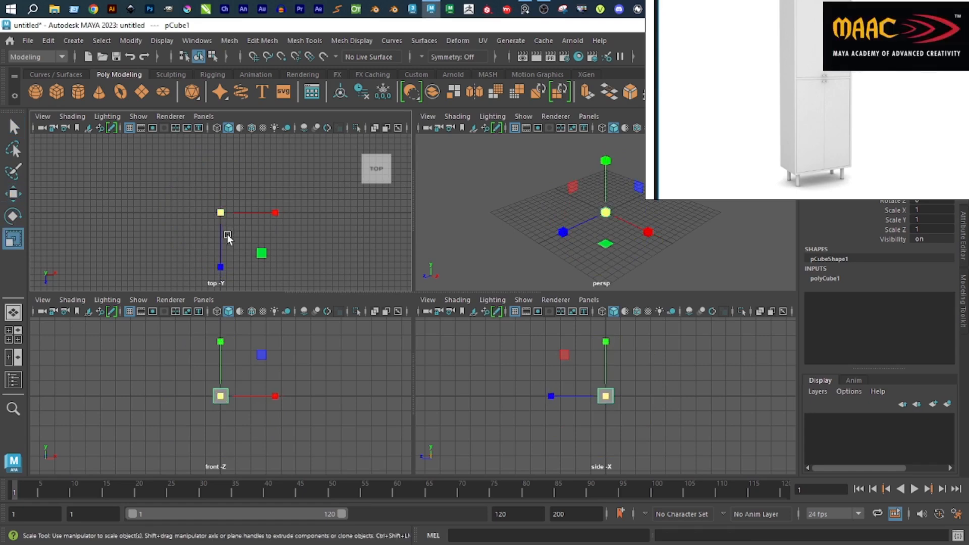
key("e")
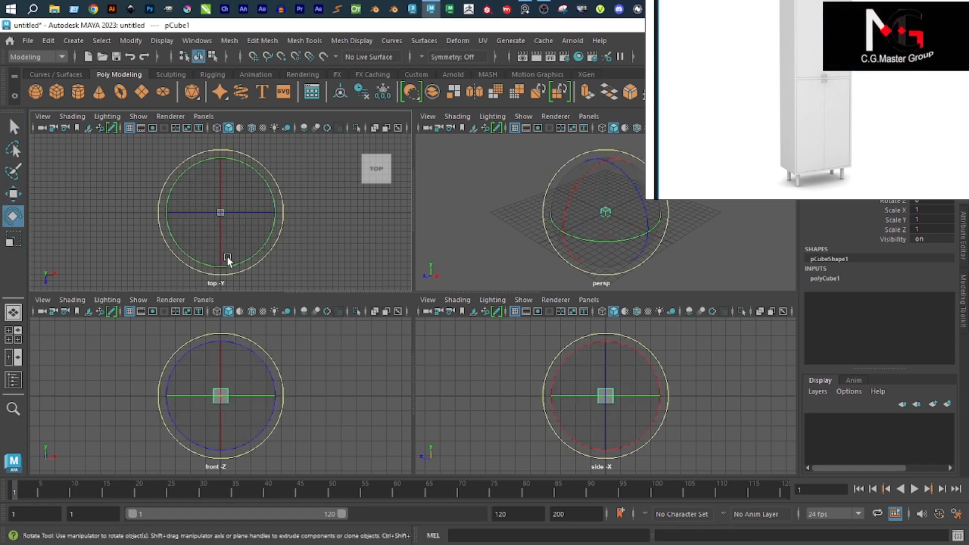
key("w")
left_click(288, 250)
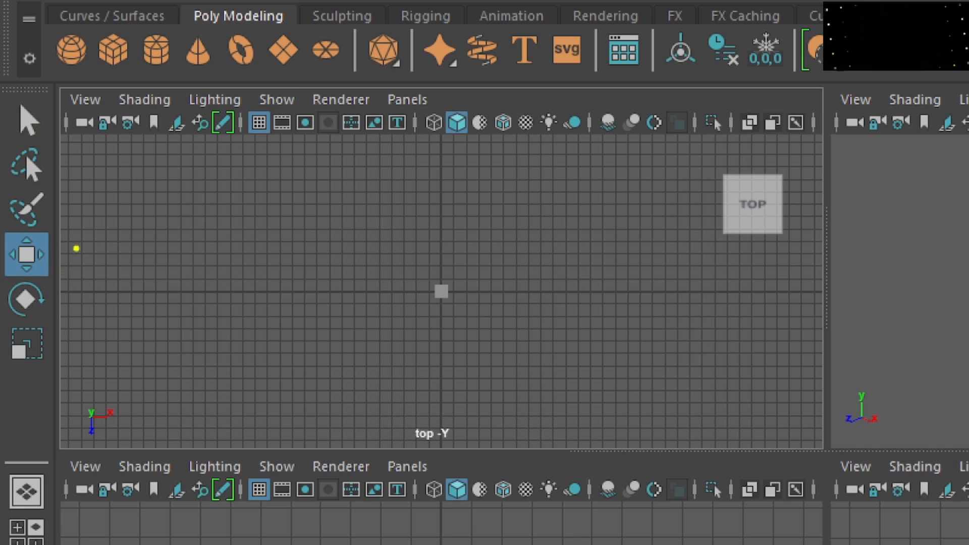
Draw a yellow annotation arrow from the Move tool and try to hand-letter its name beside it.
left_click_drag(31, 247, 67, 276)
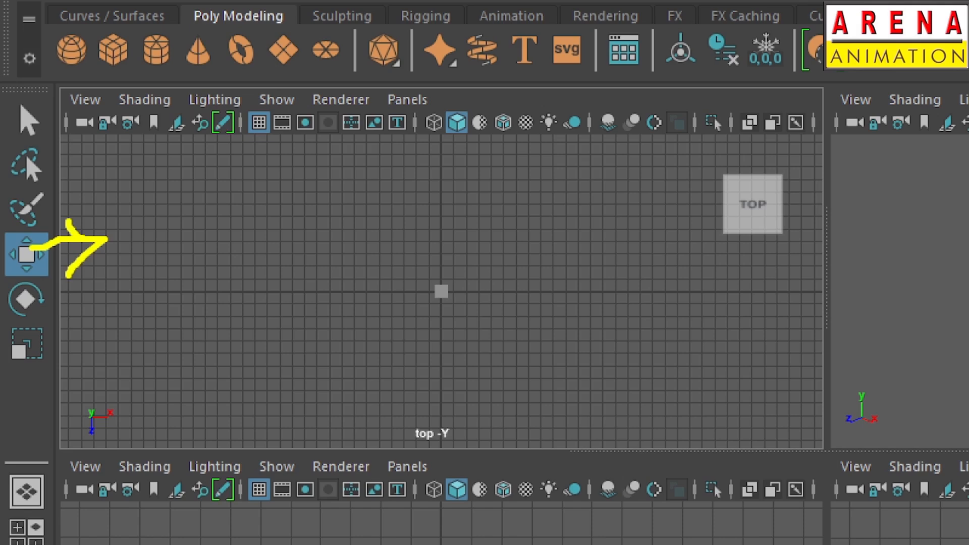
mouse_move(115, 227)
left_mouse_down()
mouse_move(175, 236)
mouse_move(192, 253)
left_mouse_up()
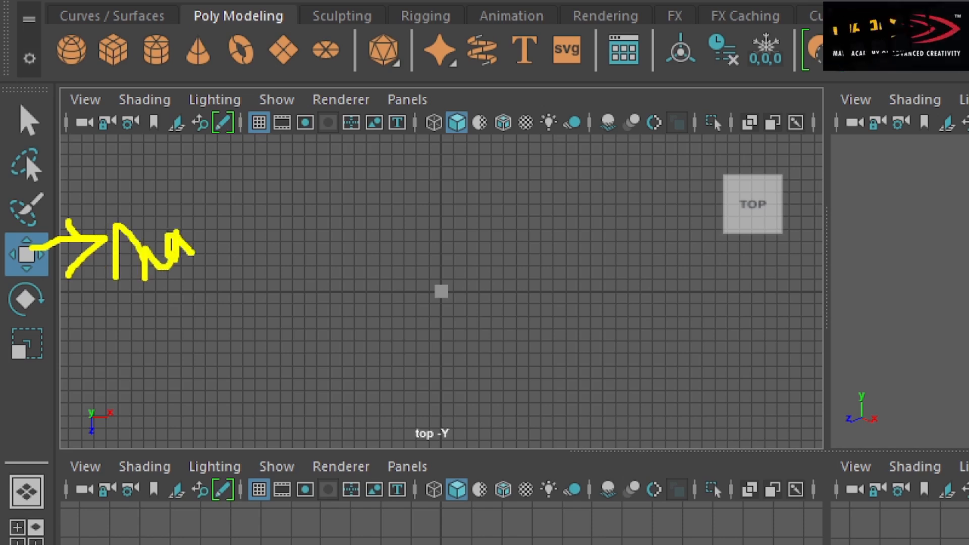
key("ctrl+z")
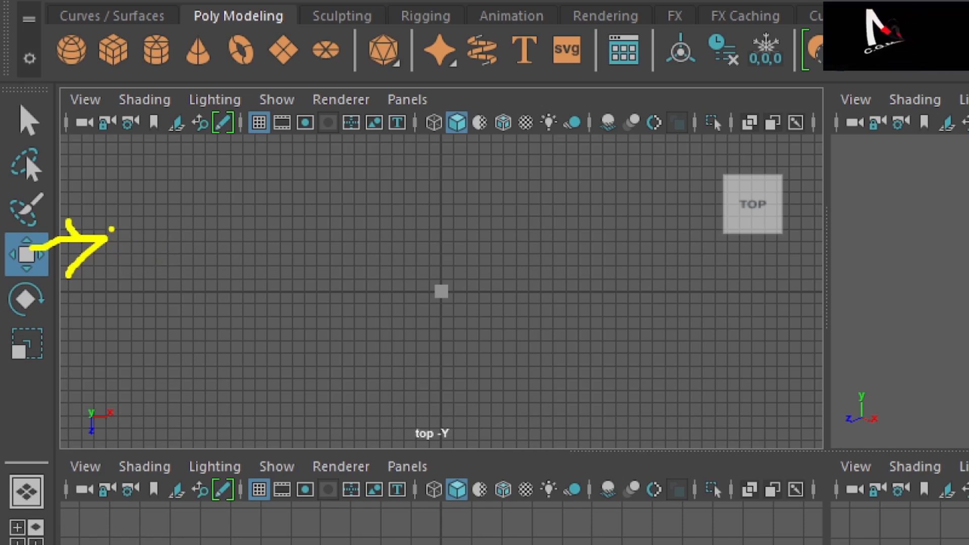
left_click_drag(112, 227, 112, 277)
key("ctrl+z")
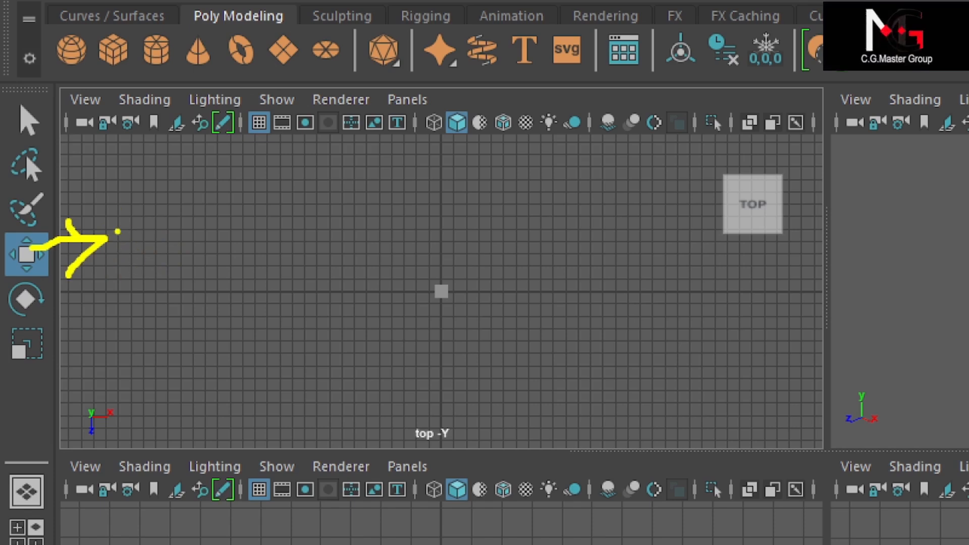
left_click_drag(112, 227, 112, 283)
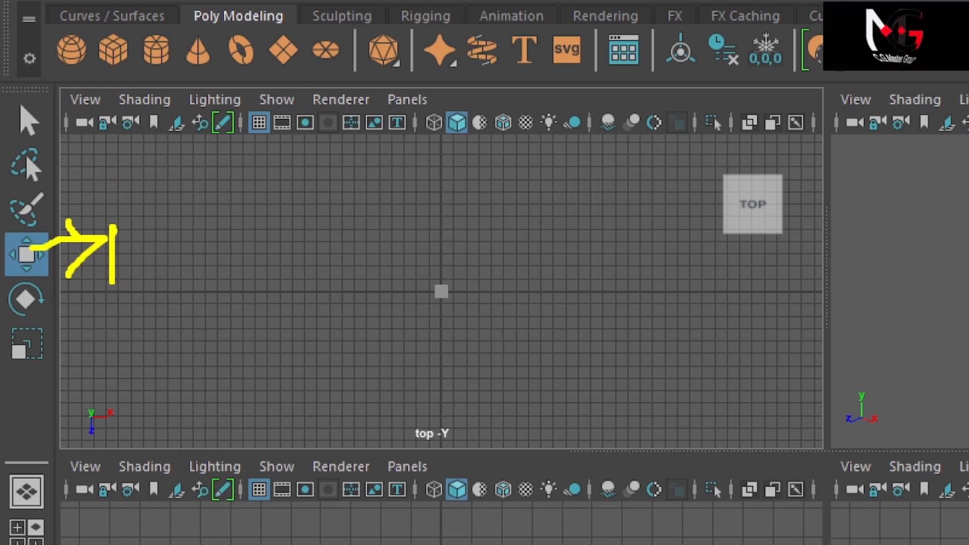
left_click_drag(113, 230, 140, 270)
left_click_drag(141, 207, 143, 303)
key("ctrl+z")
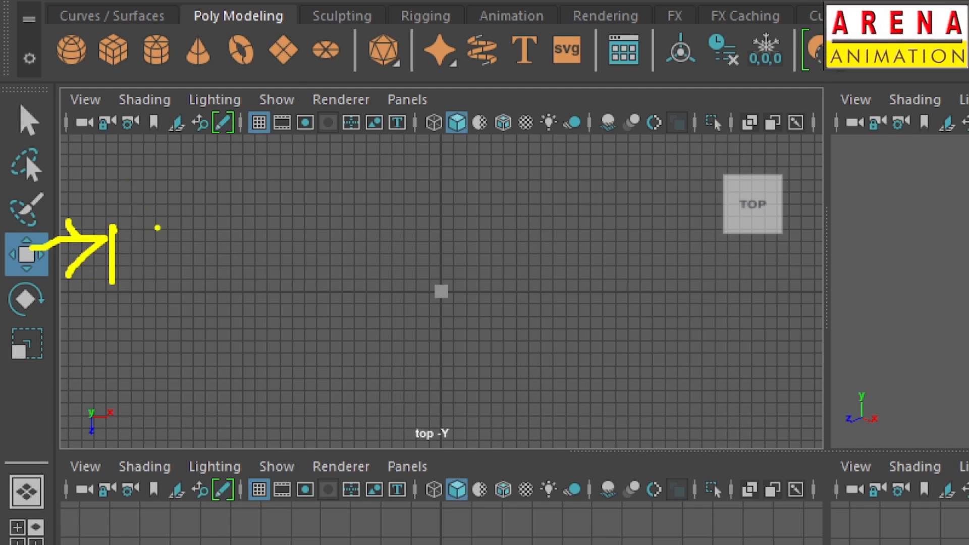
key("ctrl+z")
Hand-letter "move" in yellow after the arrow, redoing the final letter.
mouse_move(128, 241)
left_mouse_down()
mouse_move(135, 268)
mouse_move(210, 267)
mouse_move(202, 255)
mouse_move(228, 283)
mouse_move(263, 194)
mouse_move(313, 242)
left_mouse_up()
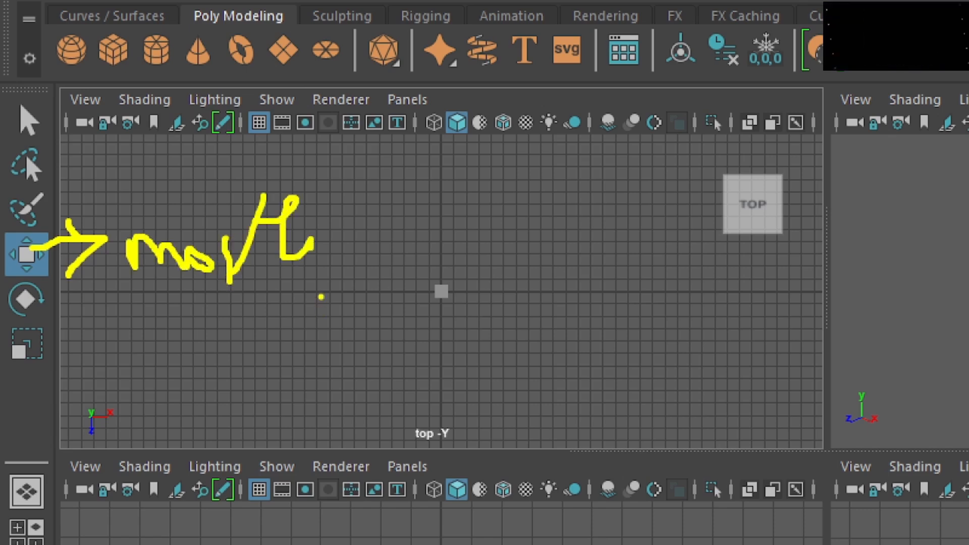
key("ctrl+z")
mouse_move(246, 258)
left_mouse_down()
mouse_move(268, 248)
mouse_move(322, 256)
left_mouse_up()
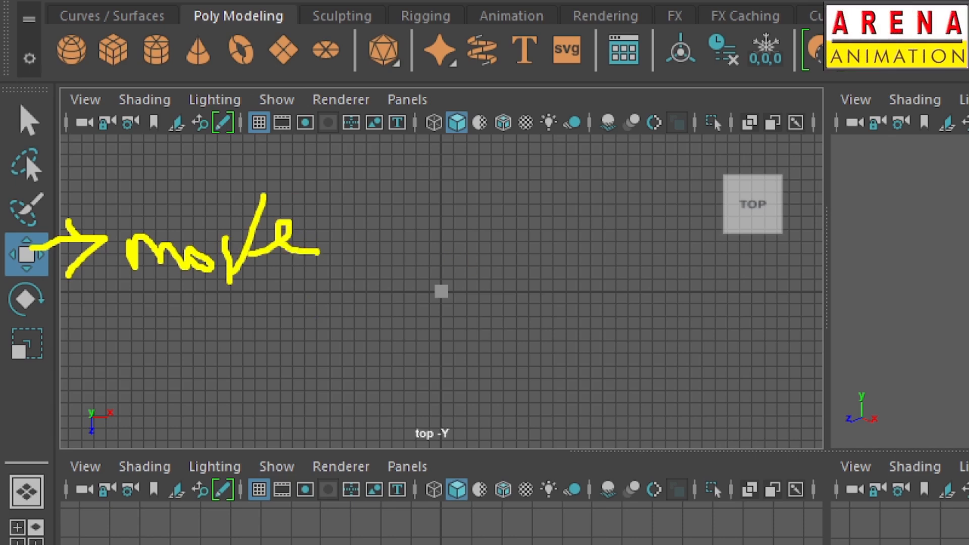
Switch the annotation pen to red and write "Shotcut" after the "move" label.
left_click_drag(389, 285, 372, 277)
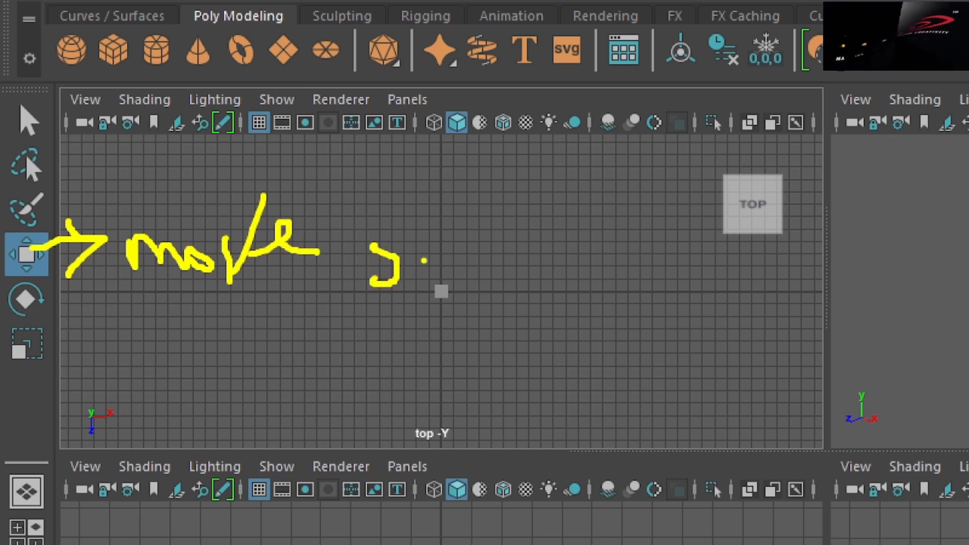
key("r")
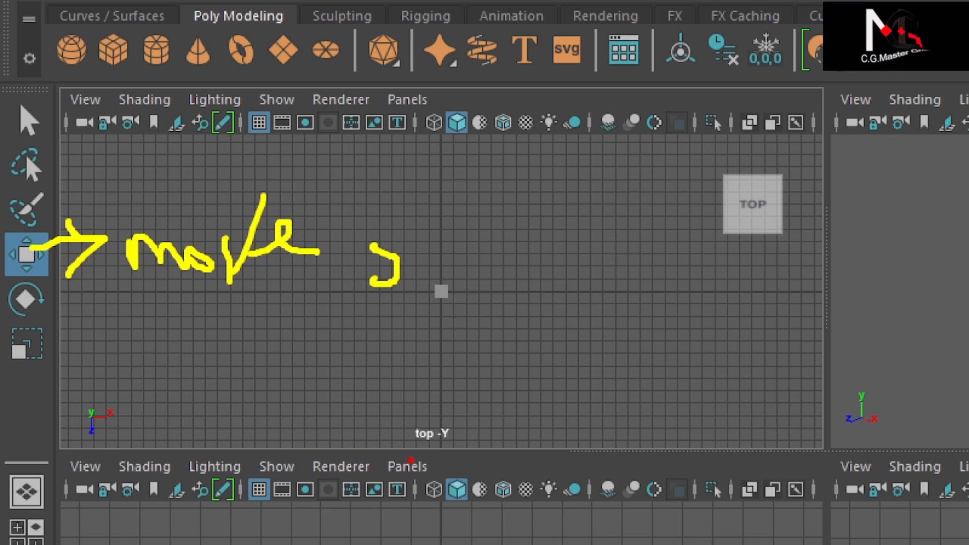
key("ctrl+z")
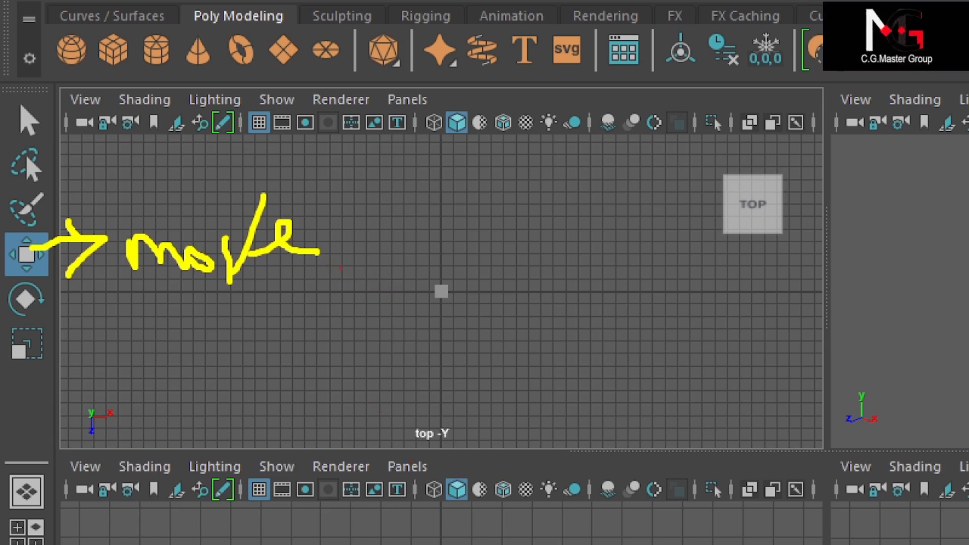
mouse_move(361, 231)
left_mouse_down()
mouse_move(380, 277)
mouse_move(337, 291)
left_mouse_up()
left_click(360, 206)
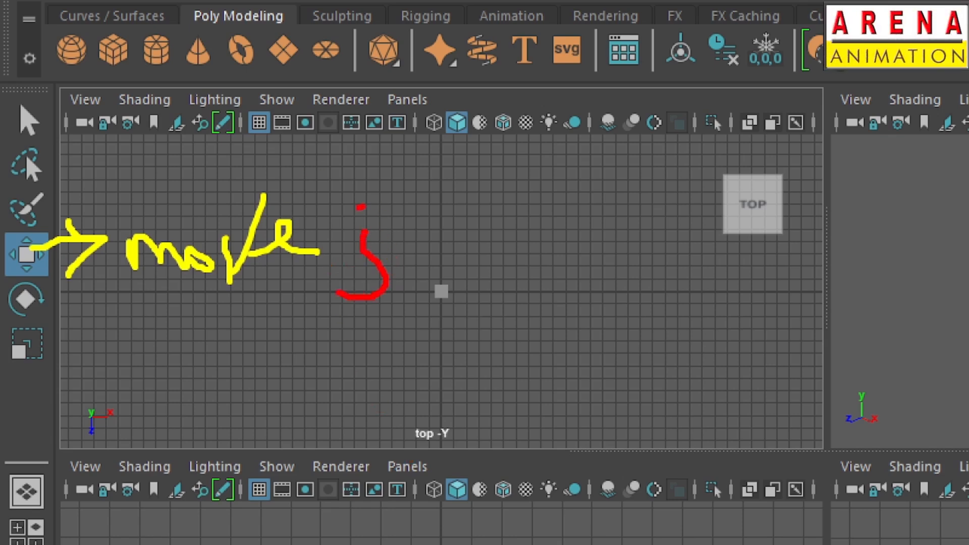
mouse_move(386, 203)
left_mouse_down()
mouse_move(359, 245)
mouse_move(419, 290)
left_mouse_up()
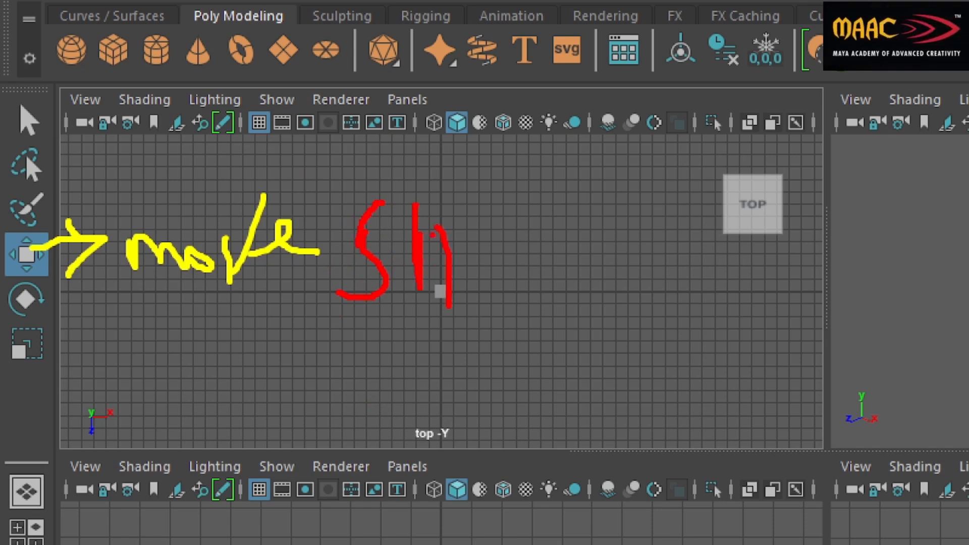
left_click_drag(419, 238, 435, 228)
left_click_drag(474, 295, 497, 262)
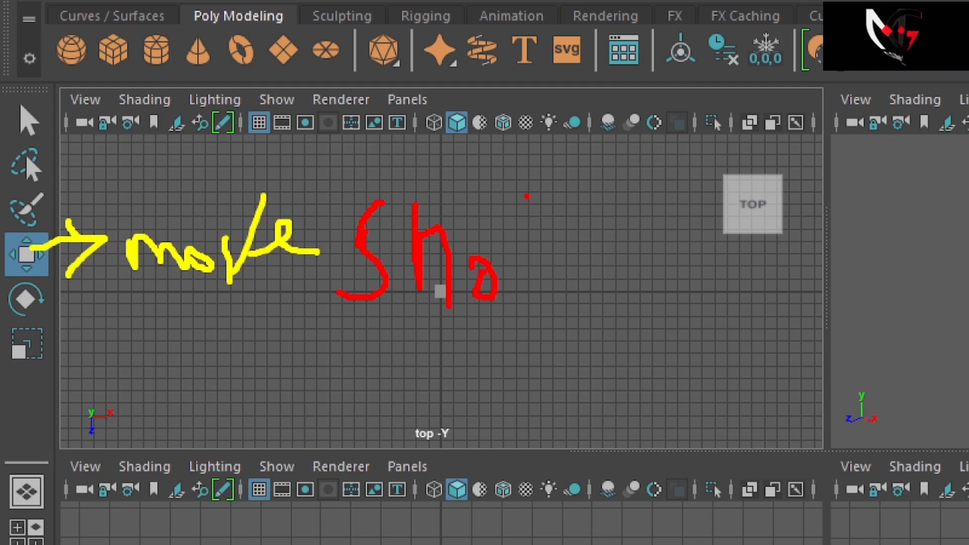
left_click_drag(531, 182, 534, 328)
left_click_drag(509, 252, 545, 252)
left_click_drag(595, 289, 605, 287)
left_click_drag(655, 262, 679, 279)
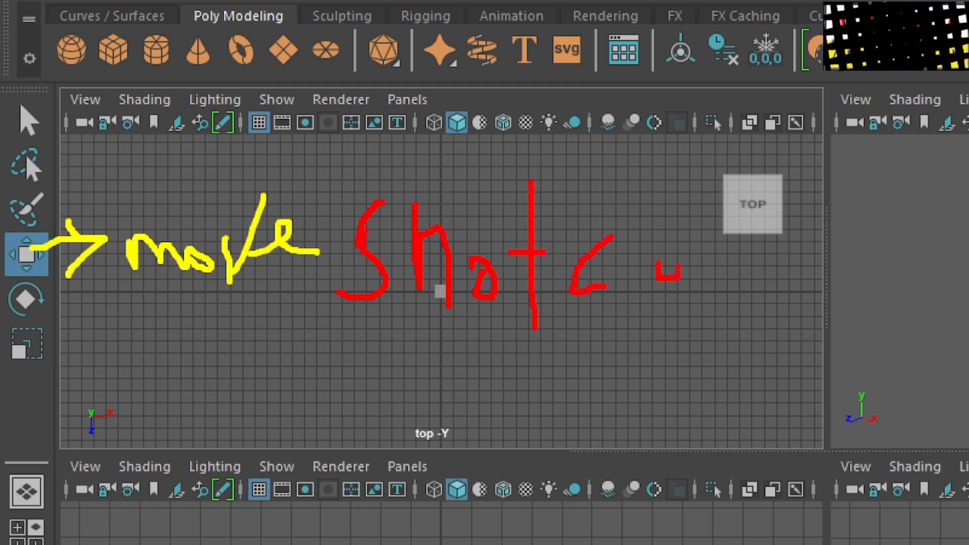
left_click_drag(702, 222, 699, 298)
left_click_drag(676, 260, 754, 247)
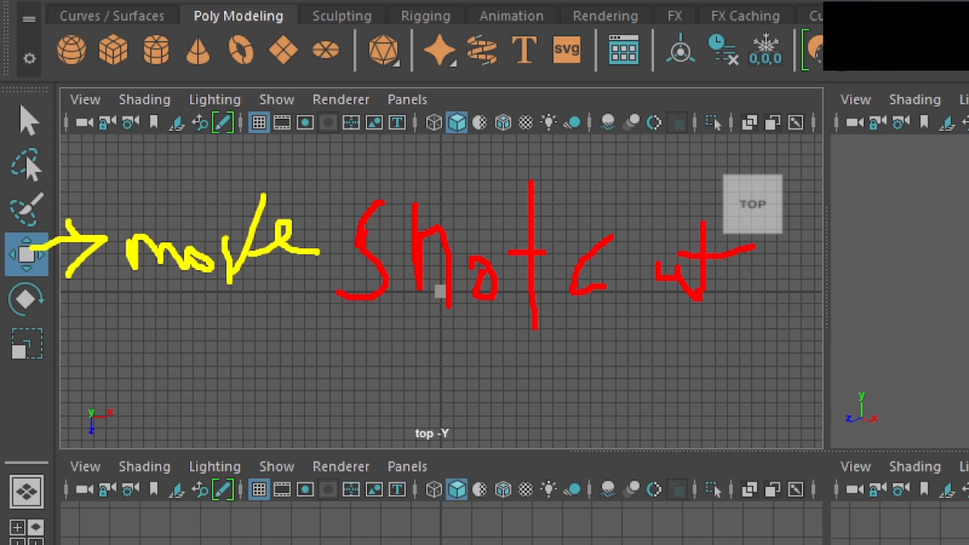
Write the Move tool's shortcut, "+W", in green below the "move" label.
left_click_drag(165, 346, 165, 386)
left_click_drag(195, 316, 204, 374)
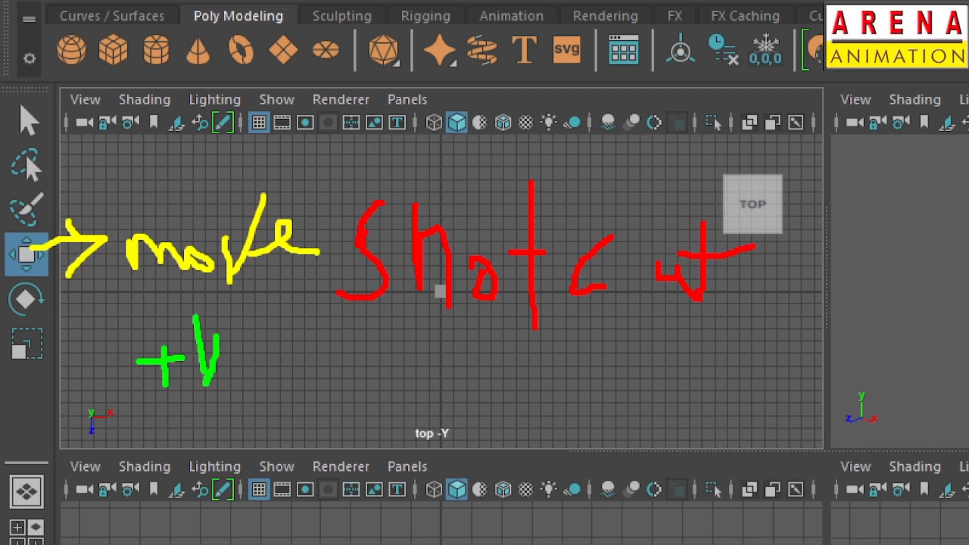
left_click_drag(266, 300, 245, 386)
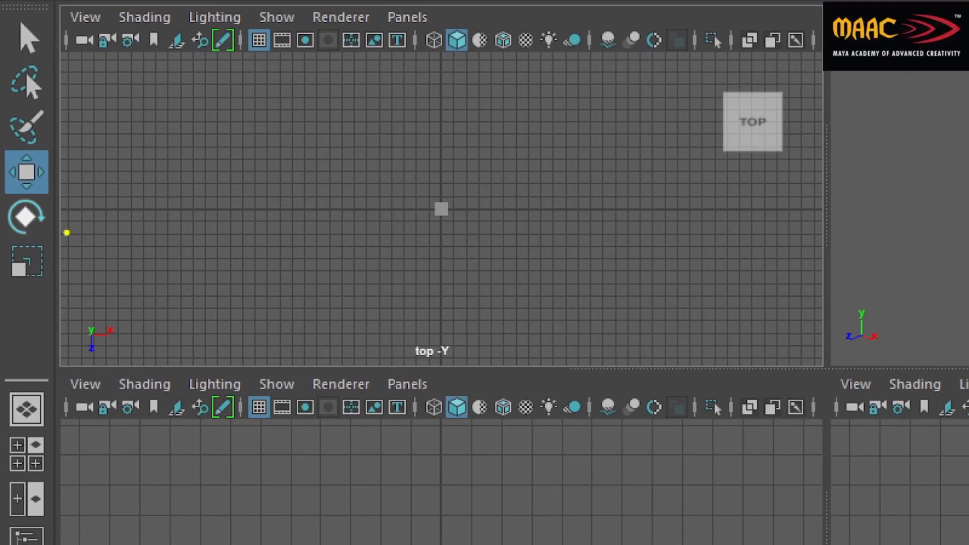
Draw a yellow annotation arrow from the Rotate tool and hand-letter "Rotate +" beside it.
mouse_move(37, 219)
left_mouse_down()
mouse_move(77, 214)
mouse_move(105, 233)
mouse_move(113, 221)
mouse_move(145, 240)
left_mouse_up()
left_click_drag(163, 203, 168, 259)
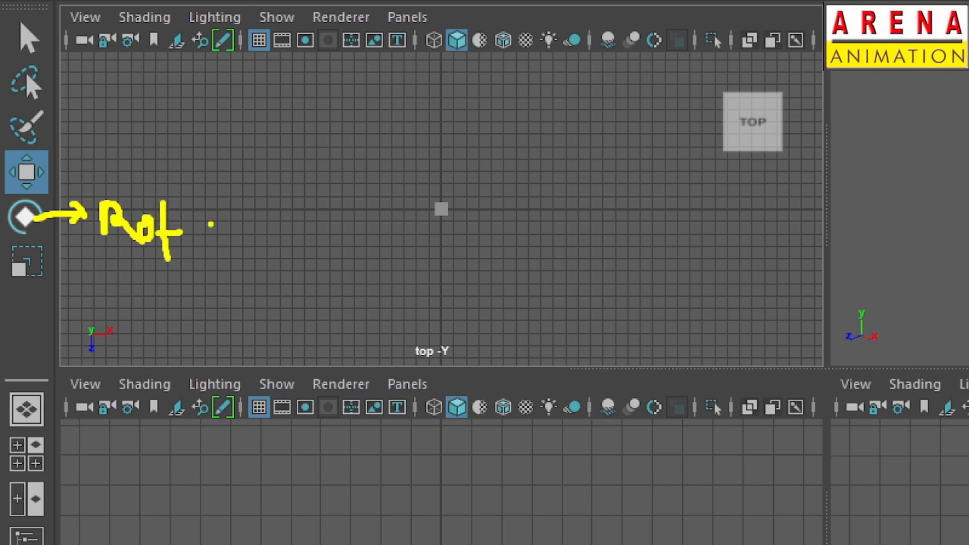
left_click_drag(213, 223, 250, 233)
left_click_drag(257, 193, 252, 274)
mouse_move(244, 219)
left_mouse_down()
mouse_move(275, 219)
mouse_move(270, 236)
mouse_move(328, 245)
mouse_move(345, 226)
mouse_move(385, 226)
mouse_move(365, 247)
left_mouse_up()
left_click(414, 212)
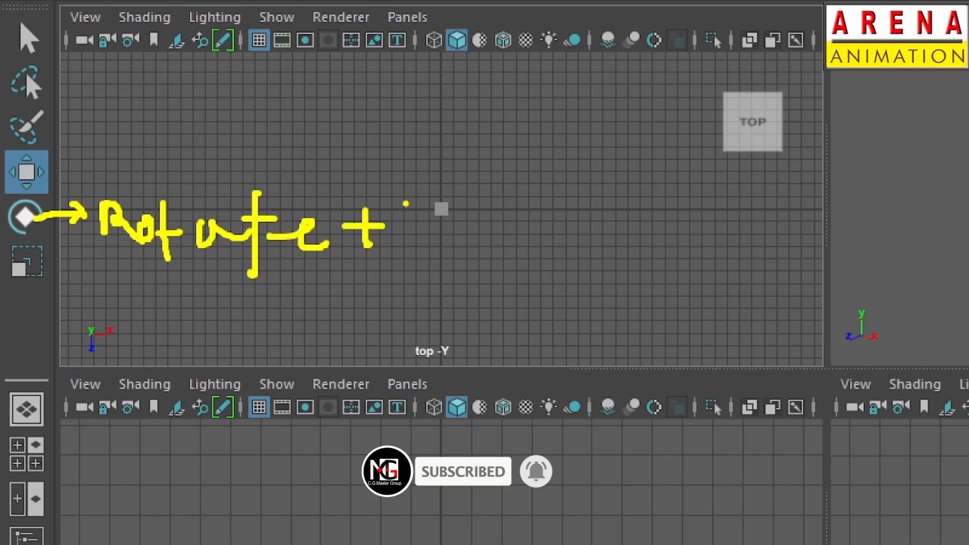
Extend the "Rotate +" label with a yellow "sh" and a red "ot +", and start the shortcut letter in green.
mouse_move(419, 214)
left_mouse_down()
mouse_move(403, 226)
mouse_move(401, 247)
left_mouse_up()
left_click_drag(431, 197, 444, 254)
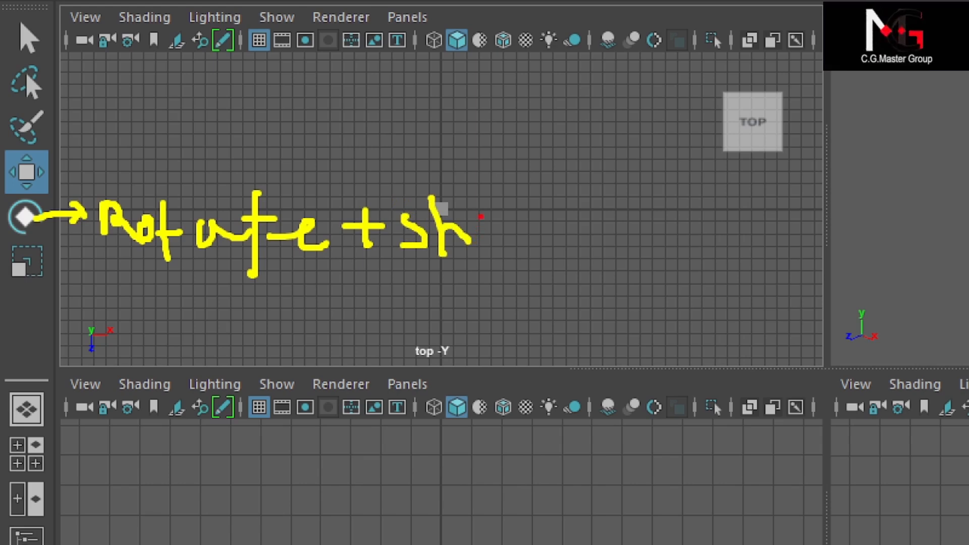
left_click_drag(478, 226, 479, 245)
left_click_drag(519, 221, 616, 229)
left_click_drag(601, 214, 603, 227)
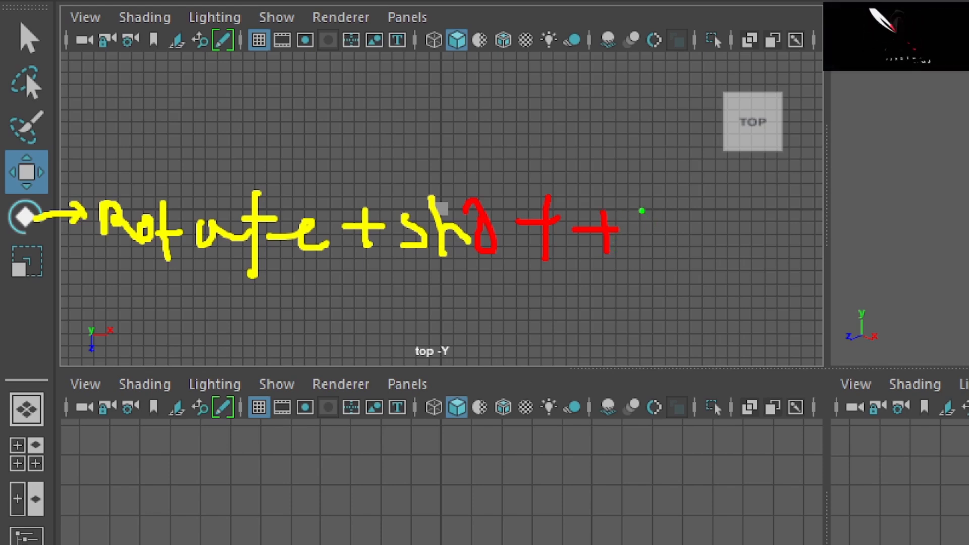
mouse_move(641, 211)
left_mouse_down()
mouse_move(641, 249)
mouse_move(680, 265)
left_mouse_up()
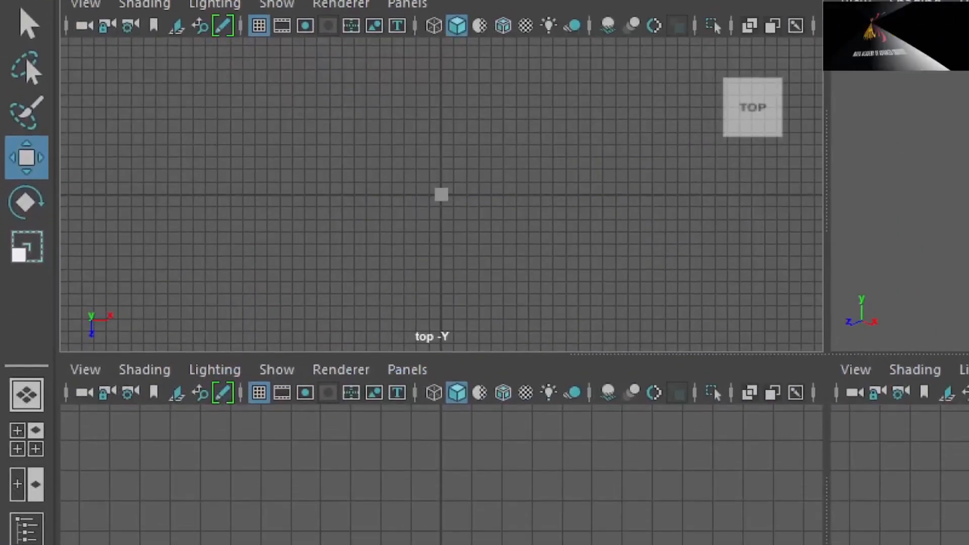
Draw a green annotation arrow from the Scale tool and add the text label "sacle" beside it.
left_click_drag(40, 215, 81, 214)
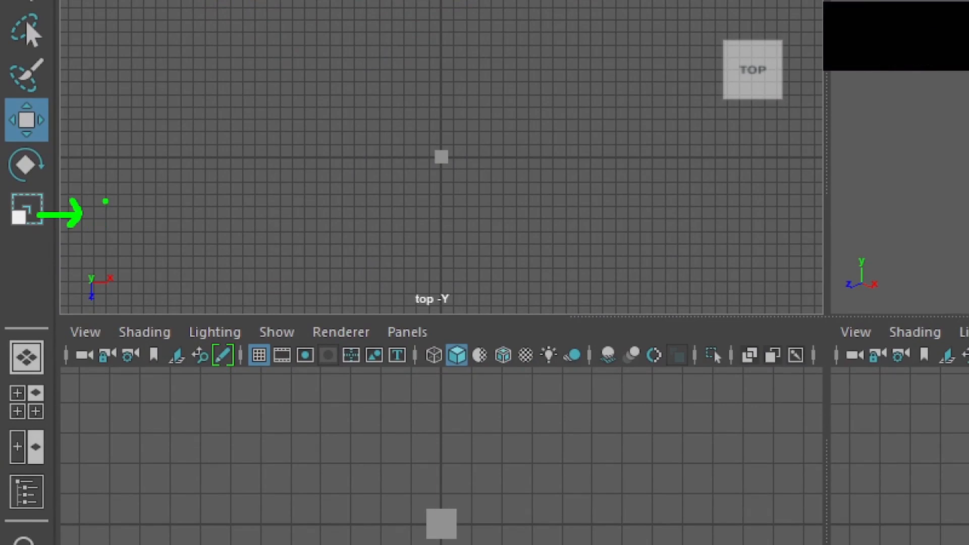
left_click(123, 205)
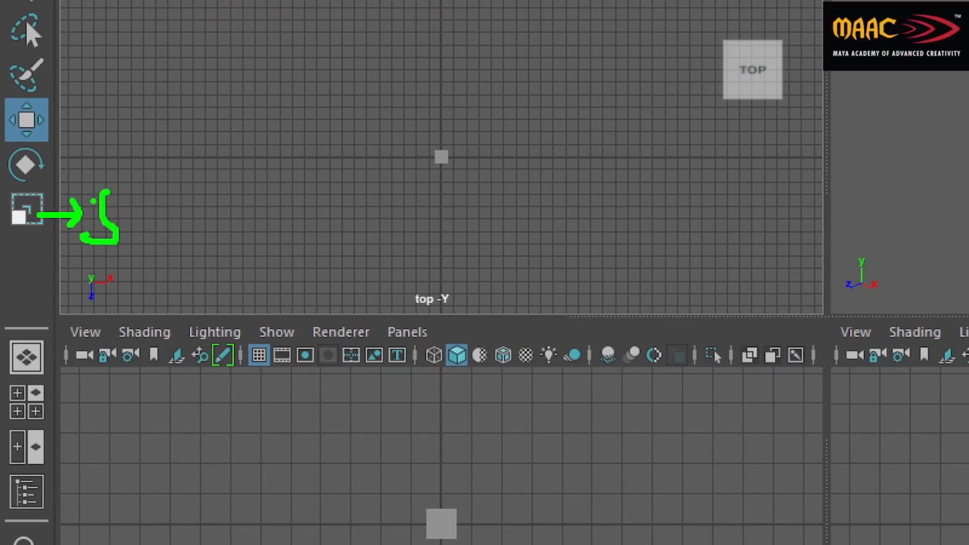
left_click_drag(126, 199, 125, 241)
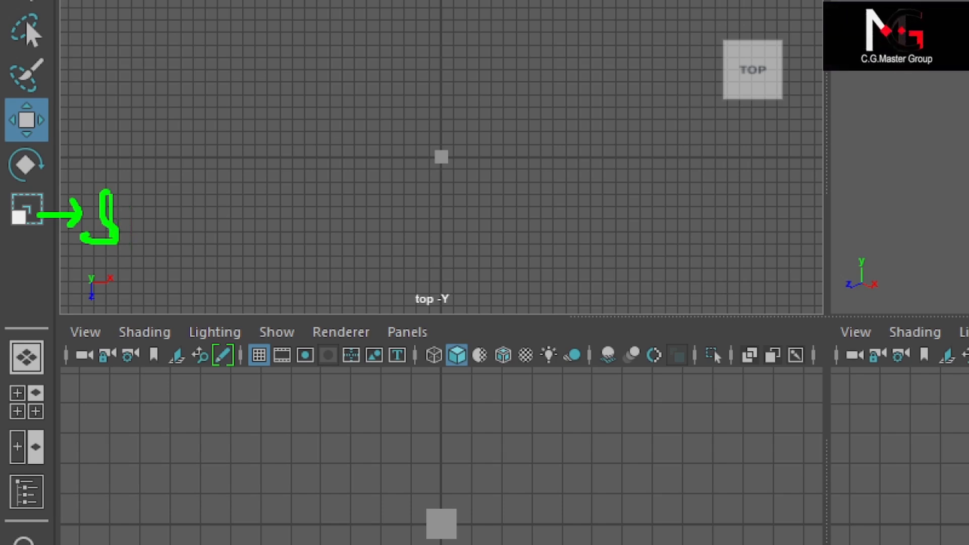
type("sa")
key("BackSpace")
key("BackSpace")
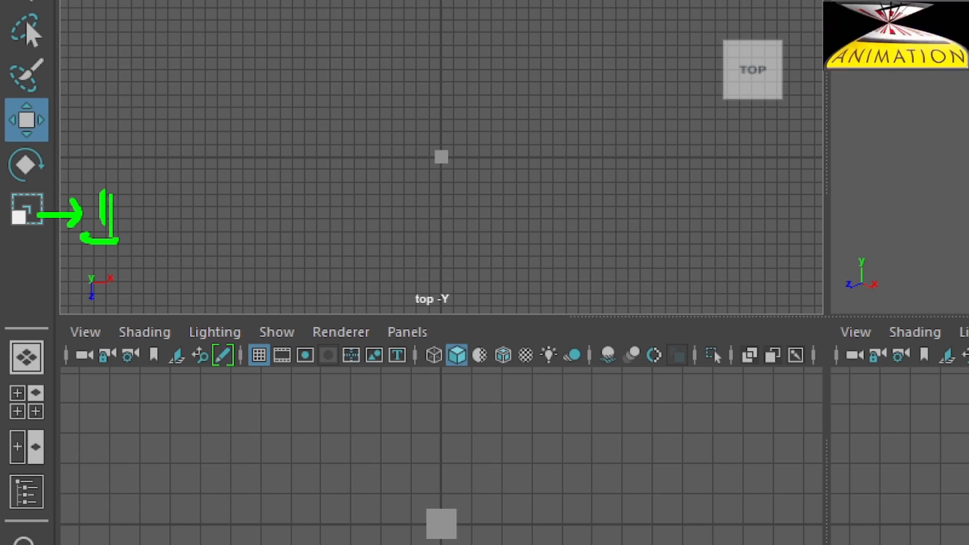
type("sacle")
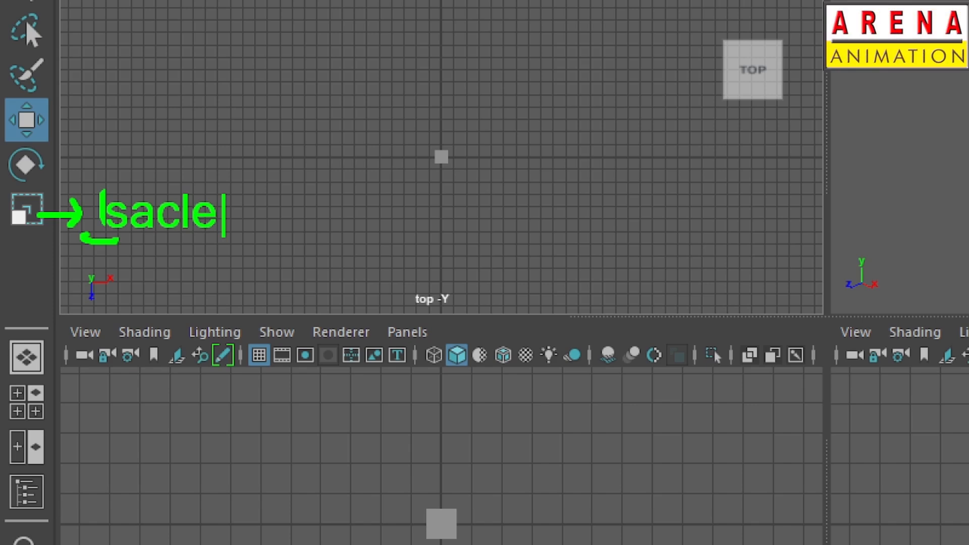
Append "+shotcut+R" to the Scale tool's "sacle" label.
type("Sh")
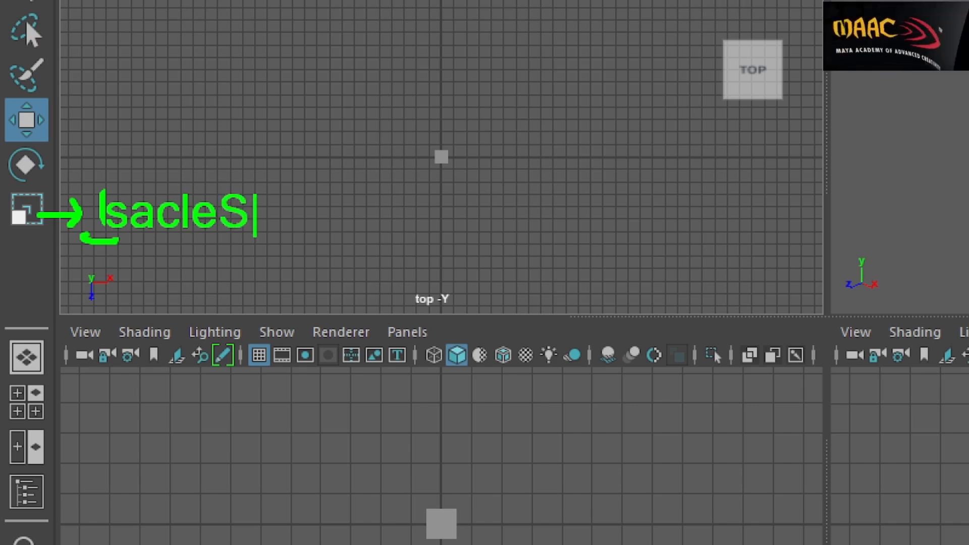
key("BackSpace")
key("BackSpace")
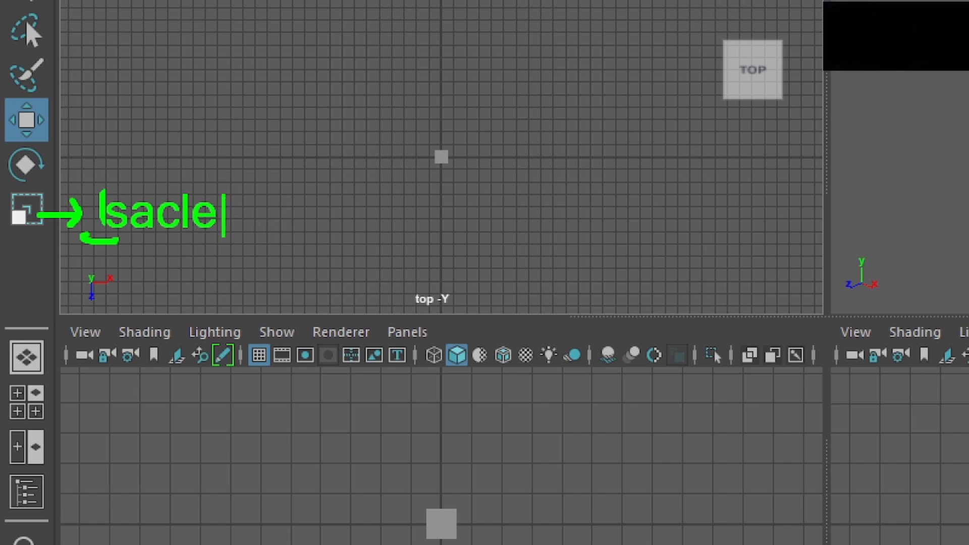
type("+sho")
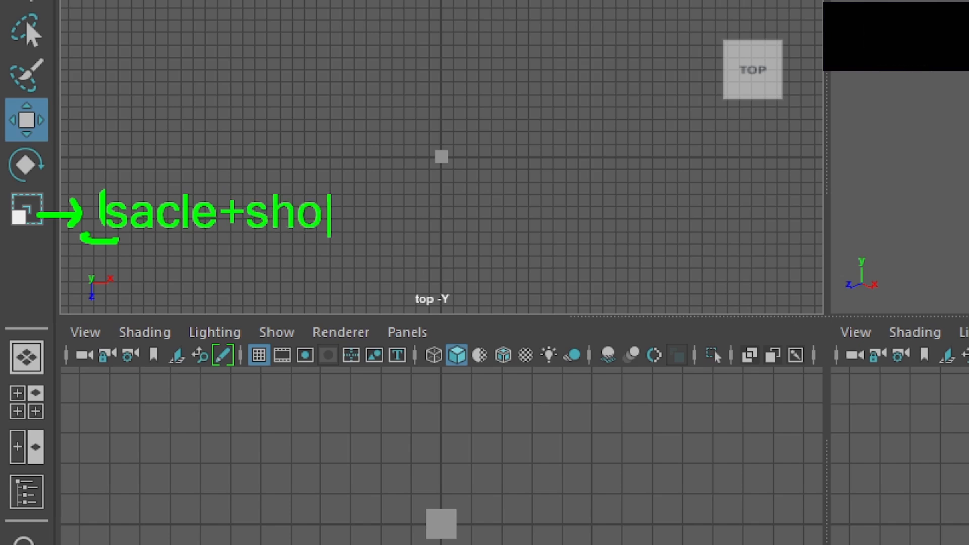
type("tcut")
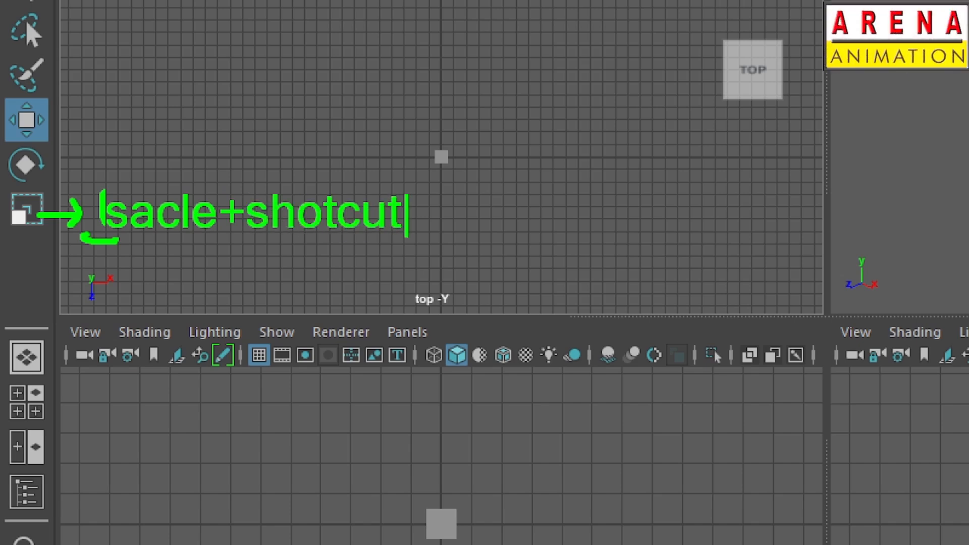
type("+")
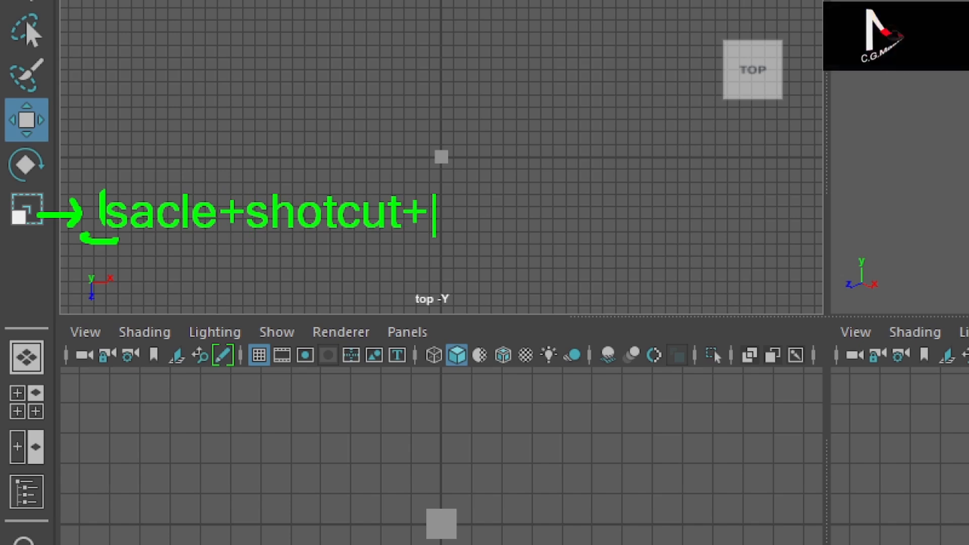
type("R")
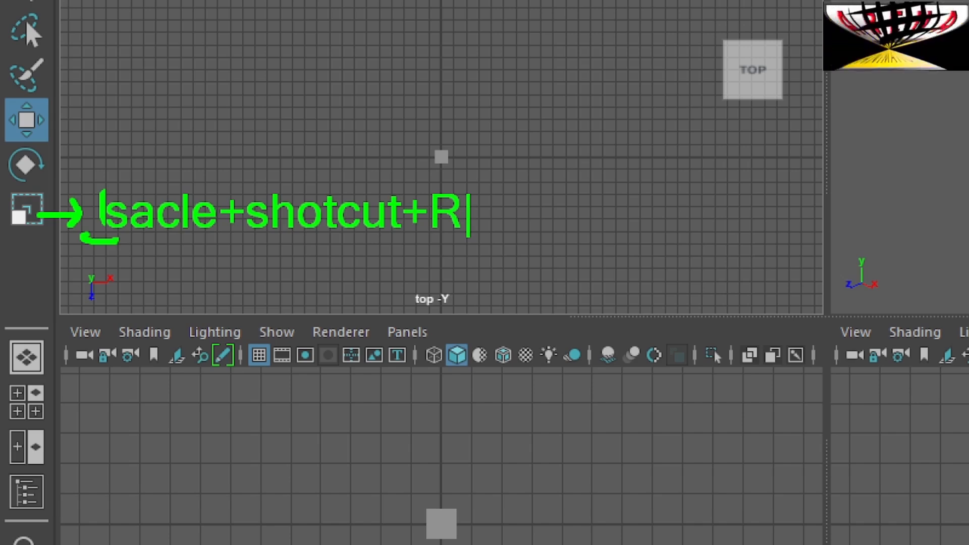
Undo the Scale tool's text label and the stray hand-drawn strokes beside its arrow.
key("Escape")
key("ctrl+z")
key("ctrl+z")
key("ctrl+z")
key("ctrl+z")
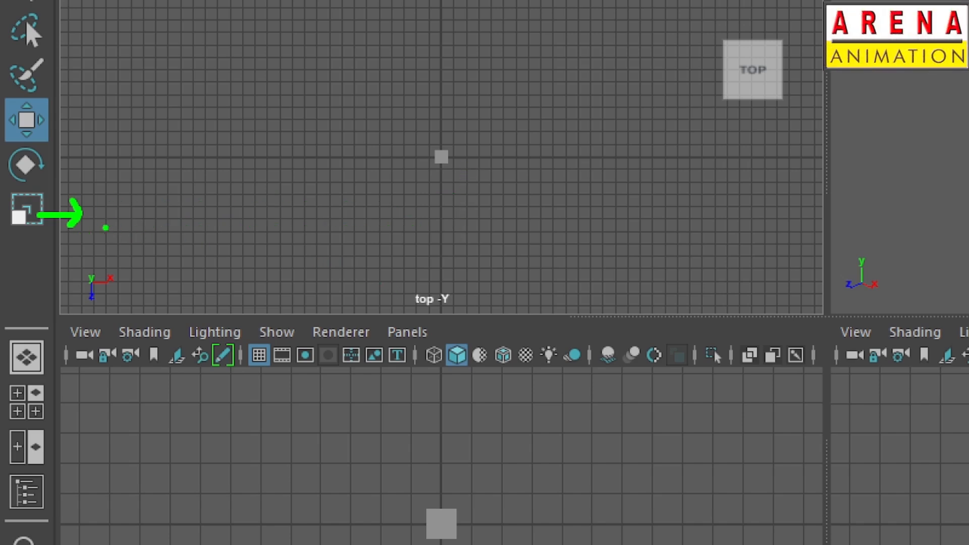
Draw a green annotation arrow from the Rotate tool and add the text label "Rotate_tool" beside it.
mouse_move(33, 167)
left_mouse_down()
mouse_move(91, 165)
mouse_move(76, 182)
left_mouse_up()
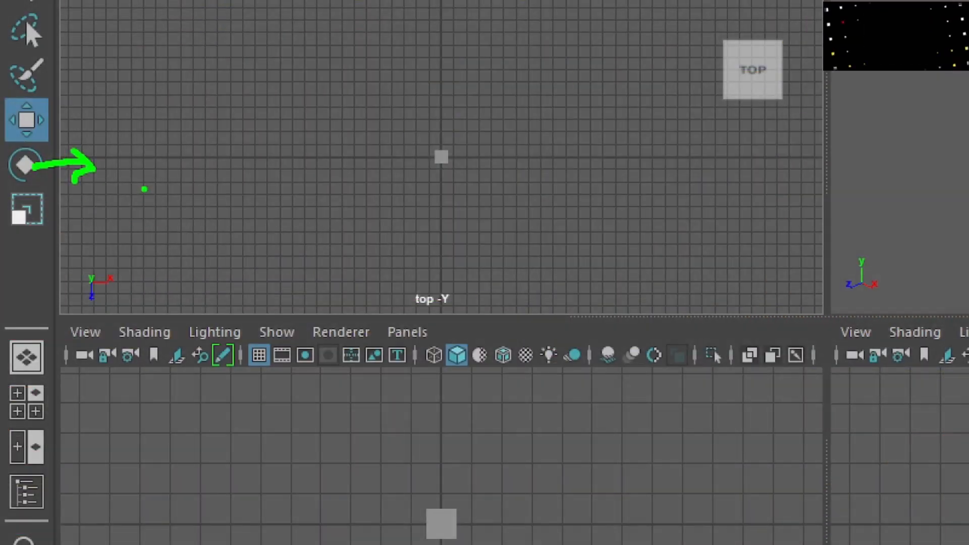
left_click_drag(148, 198, 148, 242)
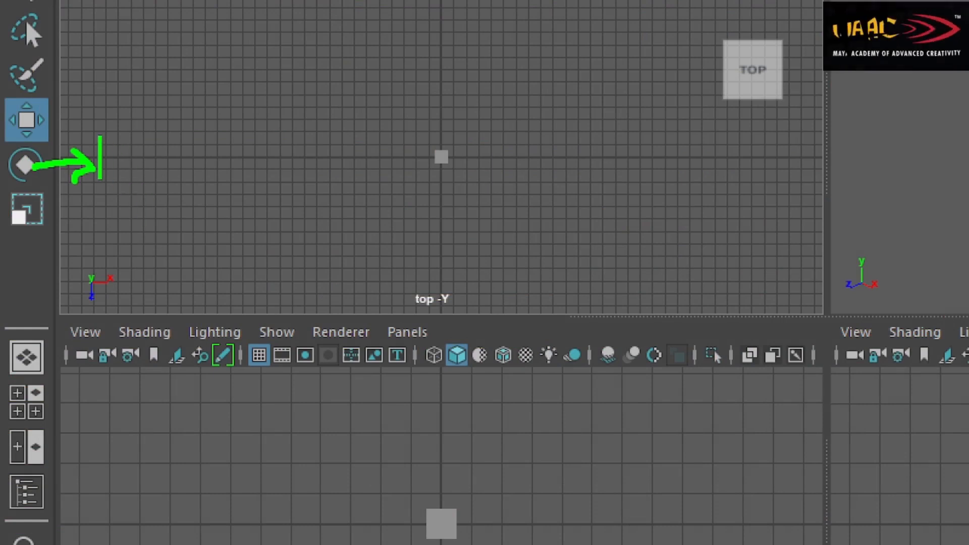
type("Rota")
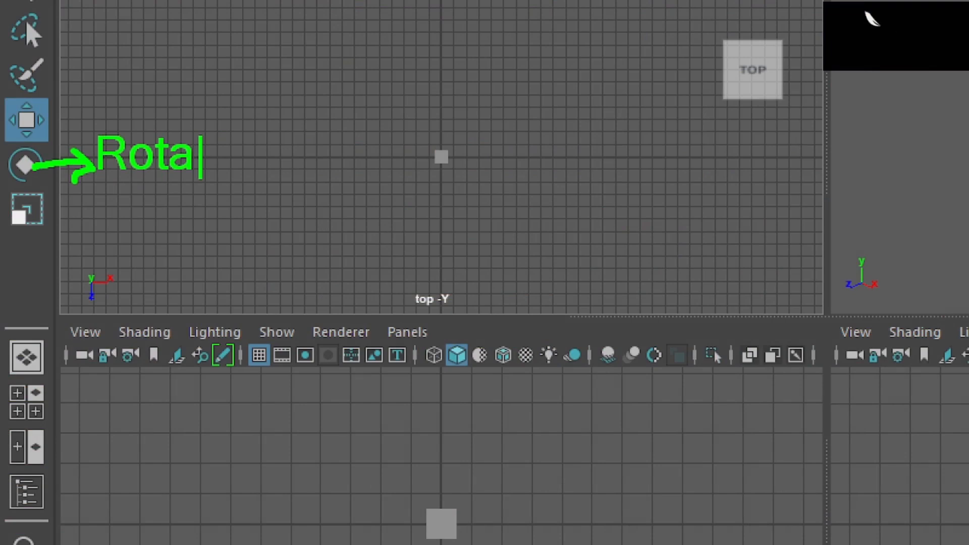
type("te")
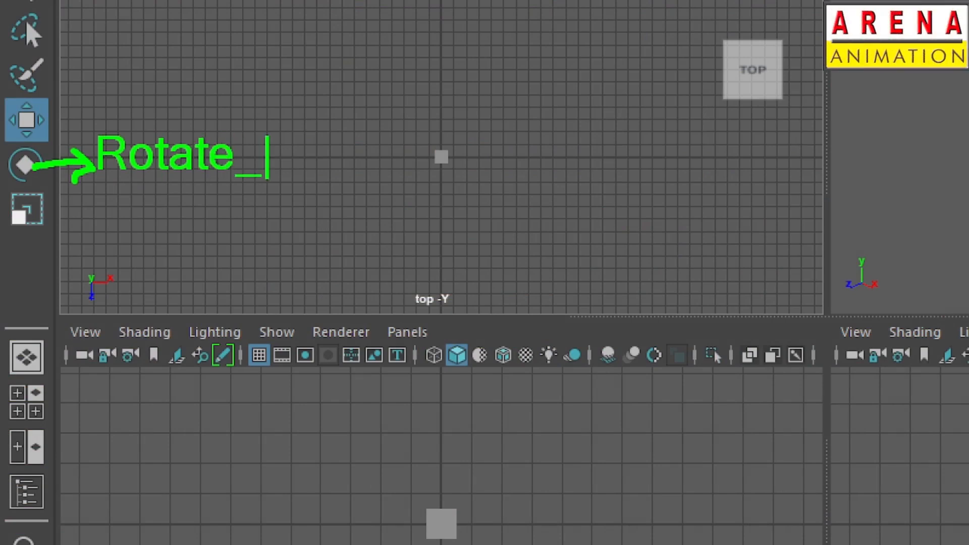
type("_toot")
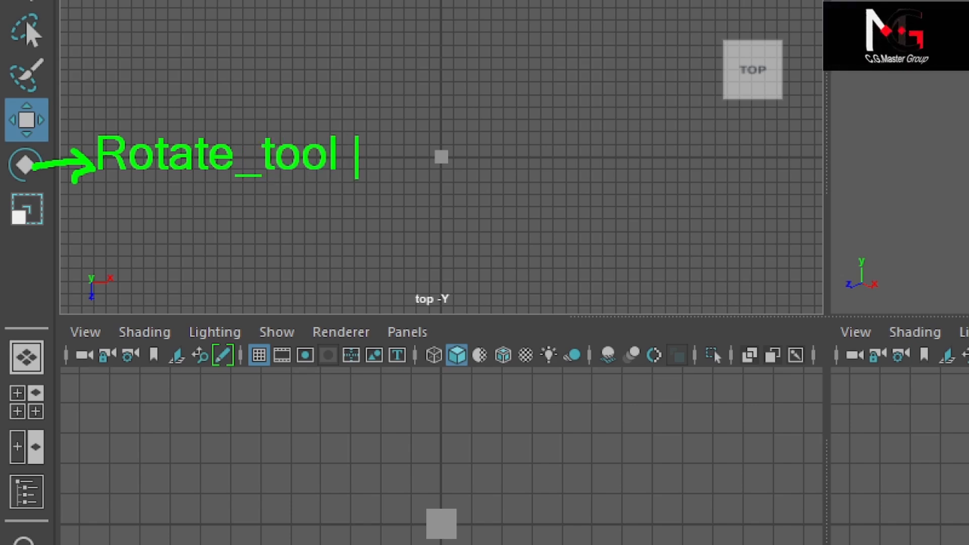
Append " Shot Cut +E" to the "Rotate_tool" label.
type(" Shot Cu")
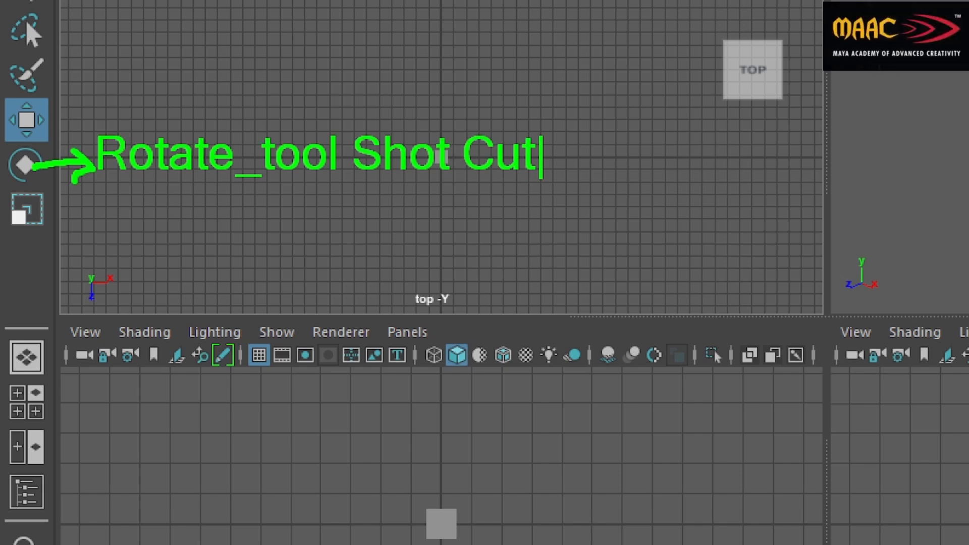
type("t ")
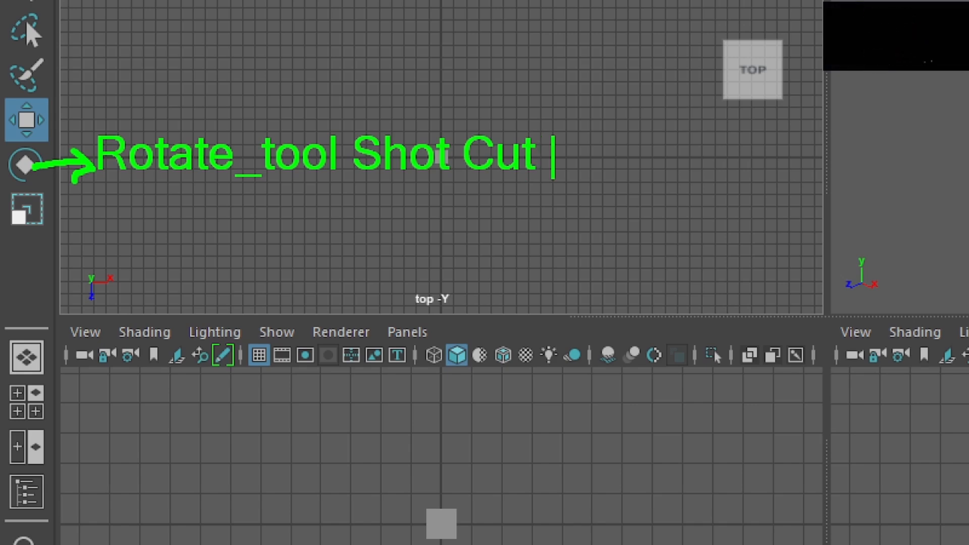
type("+")
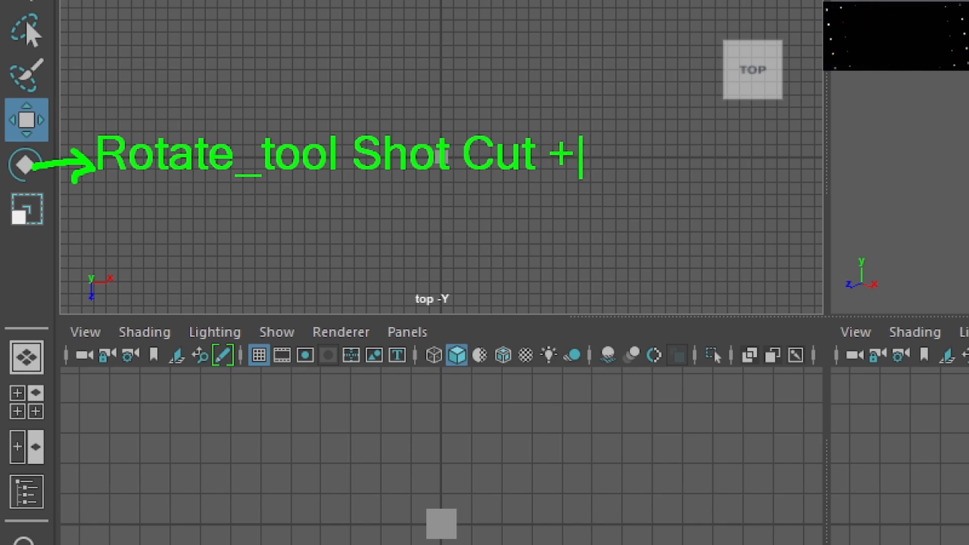
type("E")
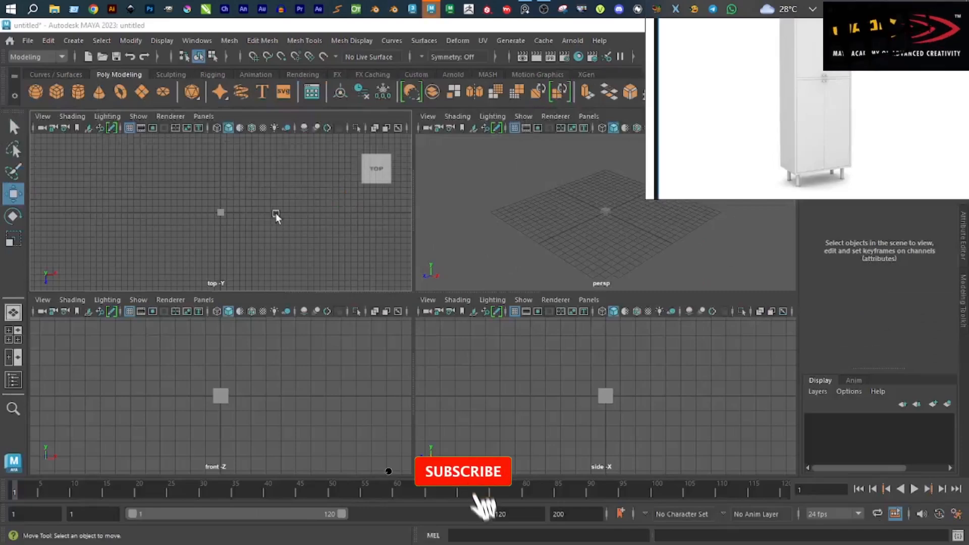
Leave the annotation mode and select the cube at the origin in the top view.
key("super")
left_click(453, 258)
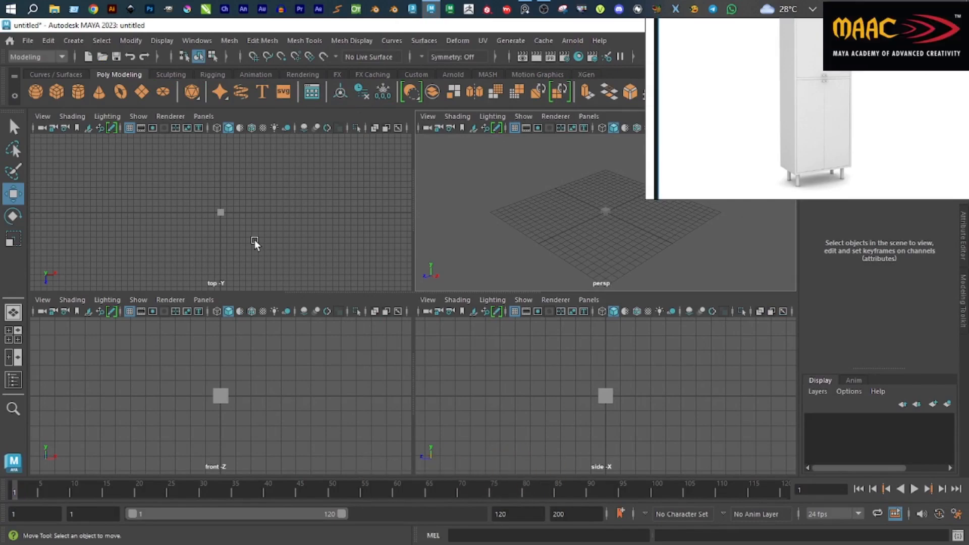
scroll(225, 232, "up", 5)
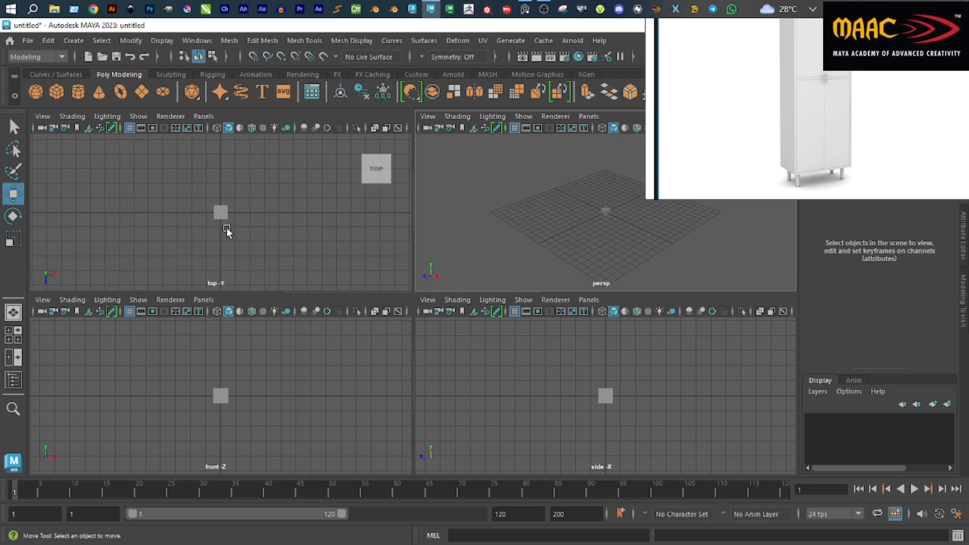
left_click(221, 221)
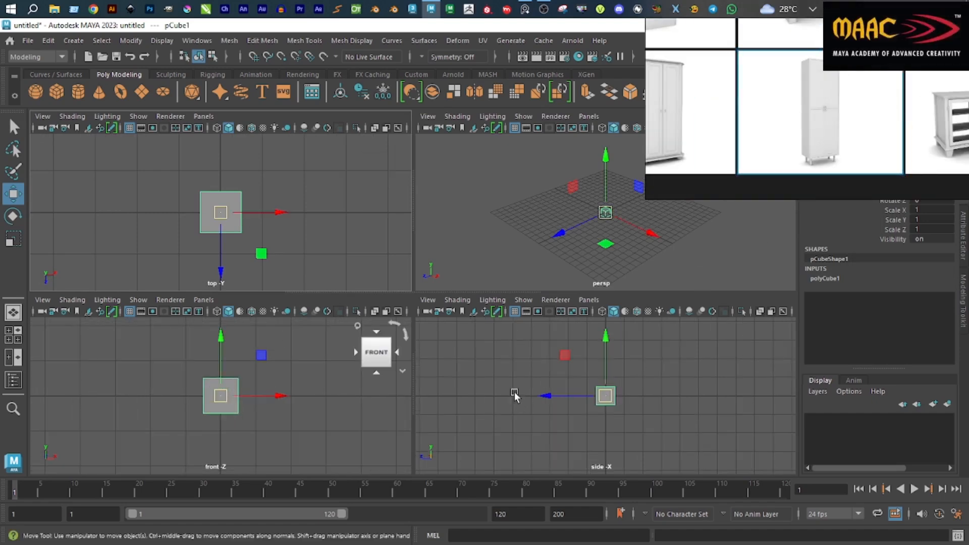
Change the viewport layout to Three Panes Split Left.
right_click(17, 342)
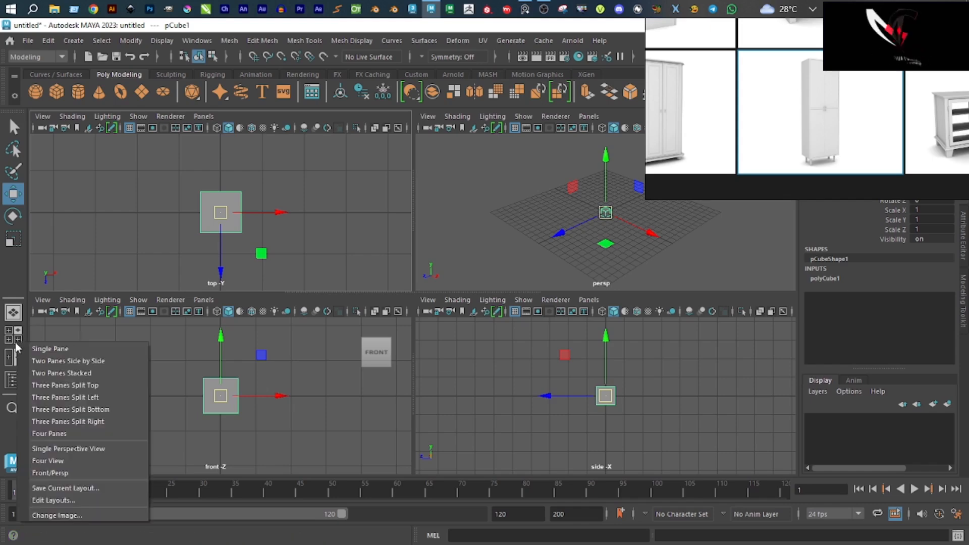
left_click(113, 396)
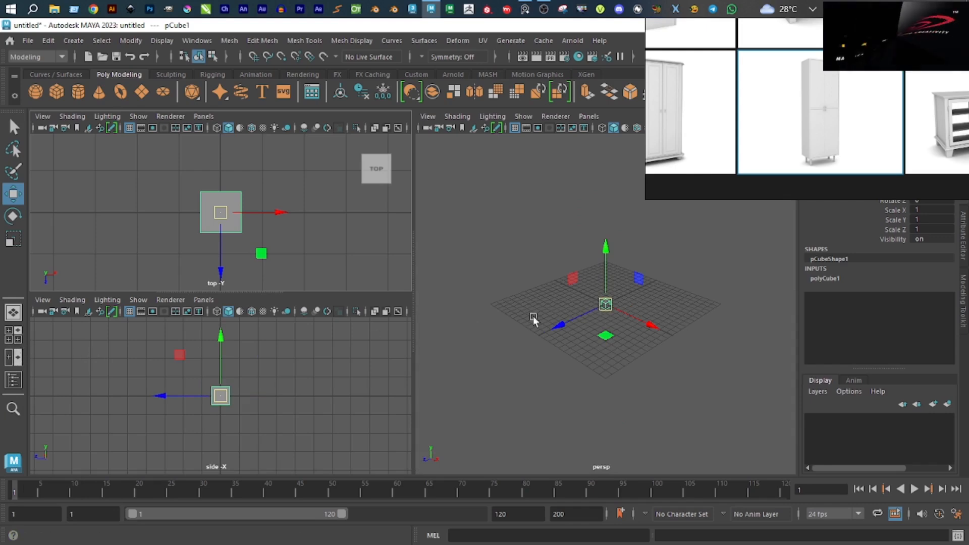
scroll(616, 307, "up", 3)
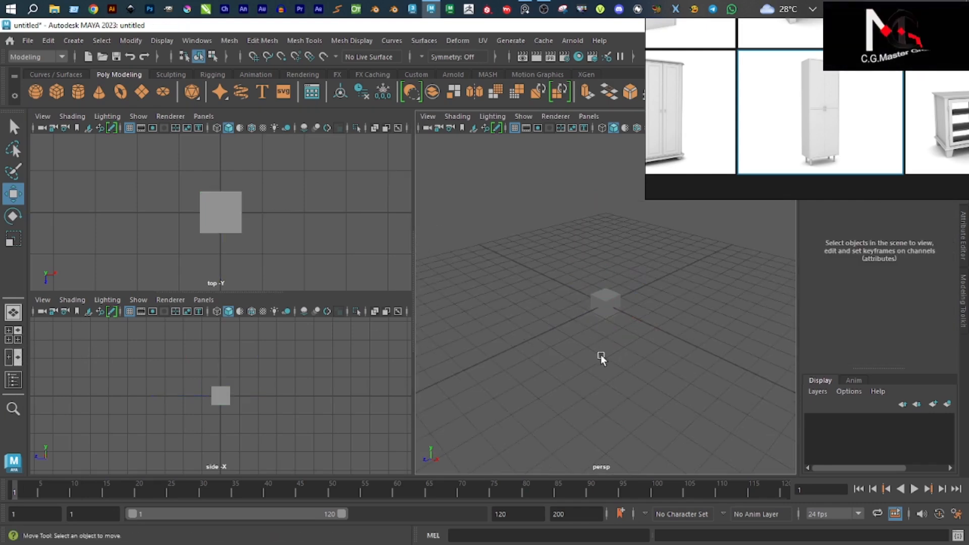
scroll(627, 347, "down", 2)
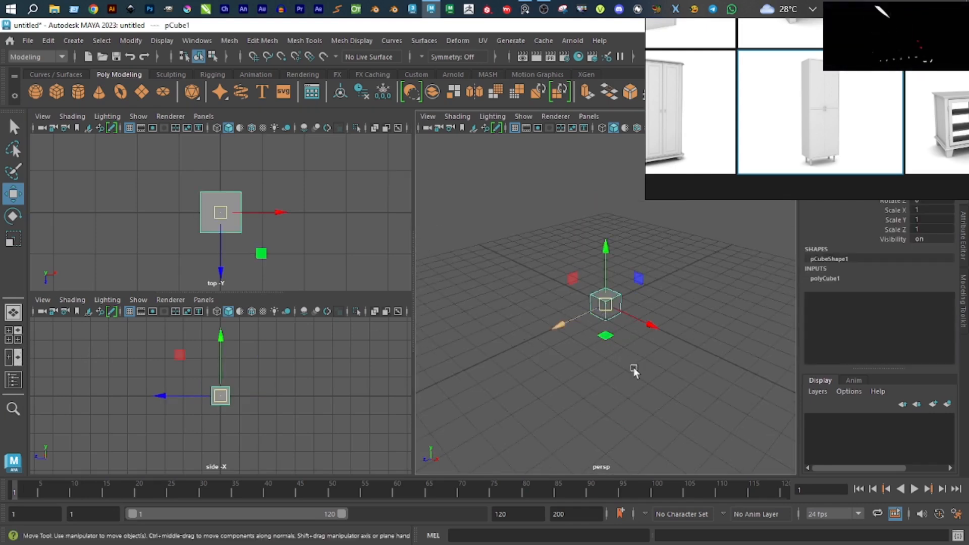
scroll(249, 394, "up", 2)
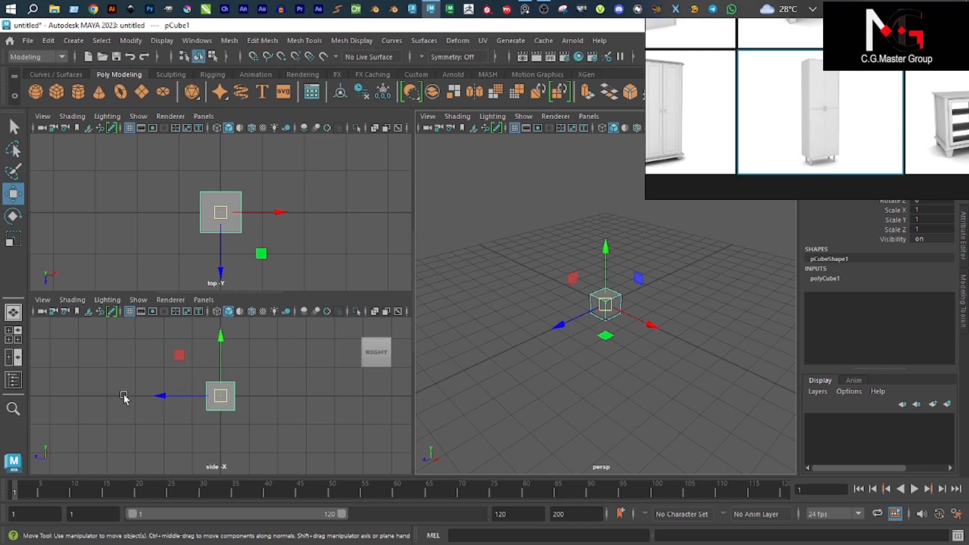
Switch the top view to the Front View and reselect the cube at the origin.
key("space")
left_click_drag(178, 208, 179, 173)
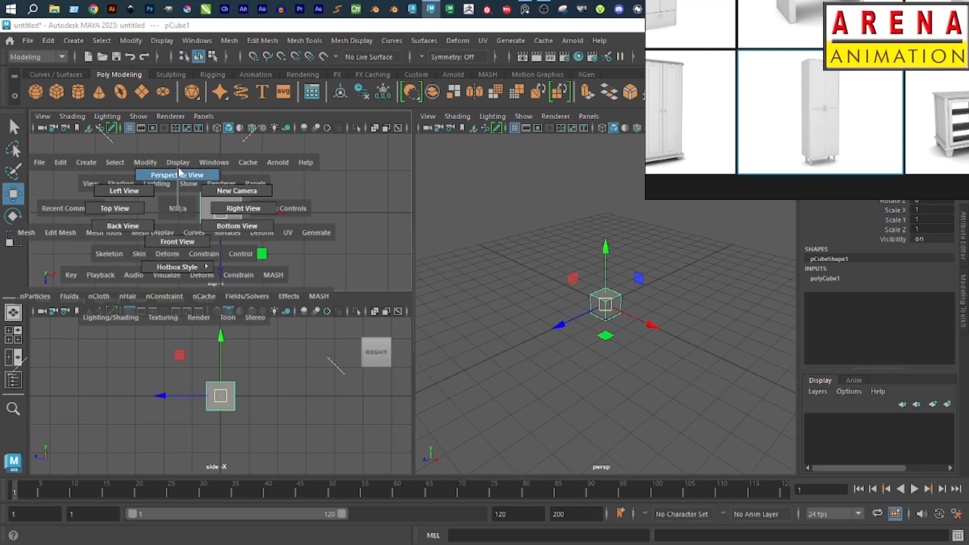
left_click_drag(179, 222, 178, 235)
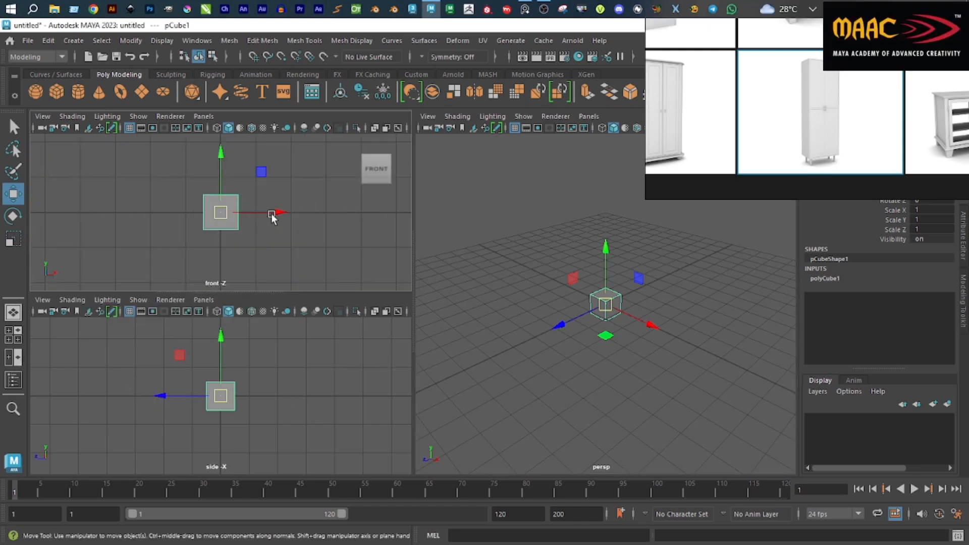
left_click(252, 198)
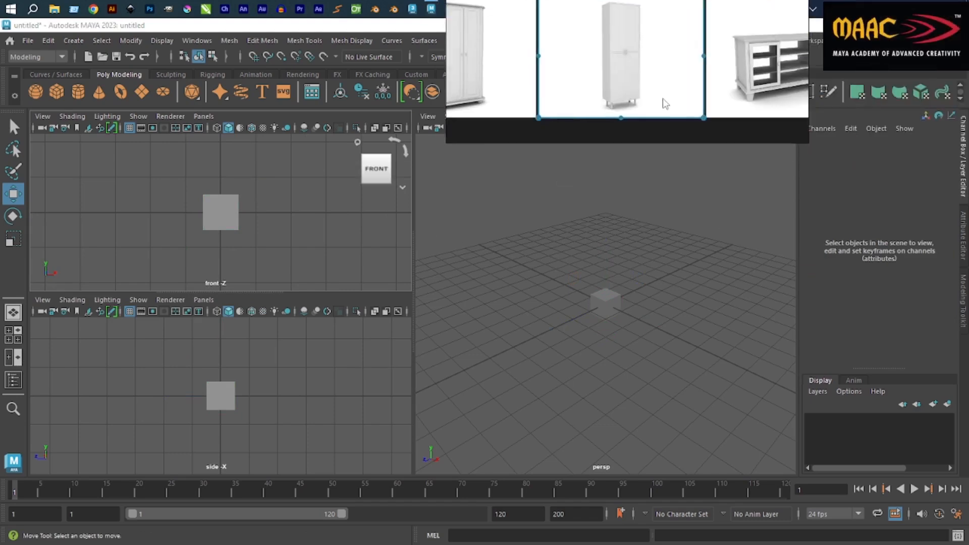
left_click(232, 219)
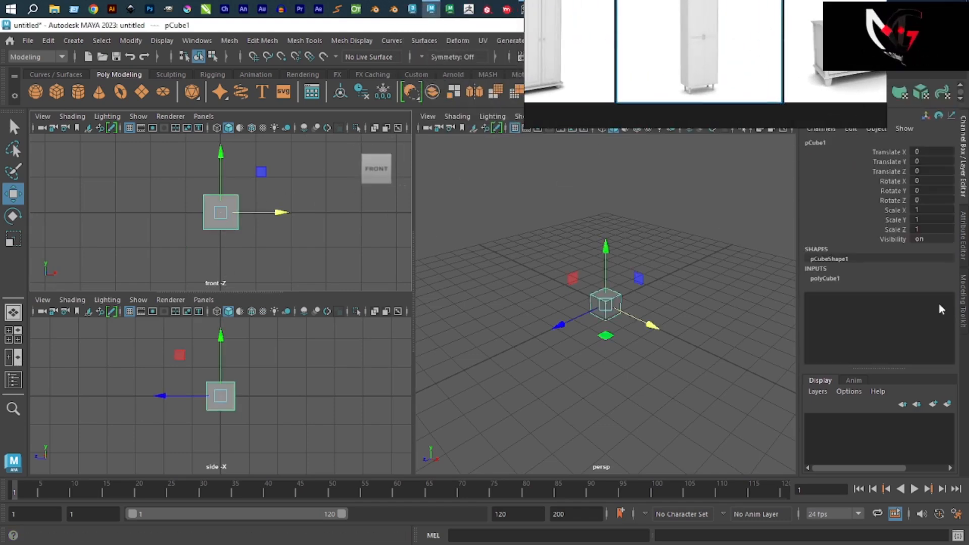
Expand the cube's polyCube1 inputs and set its height to 6.
left_click(830, 278)
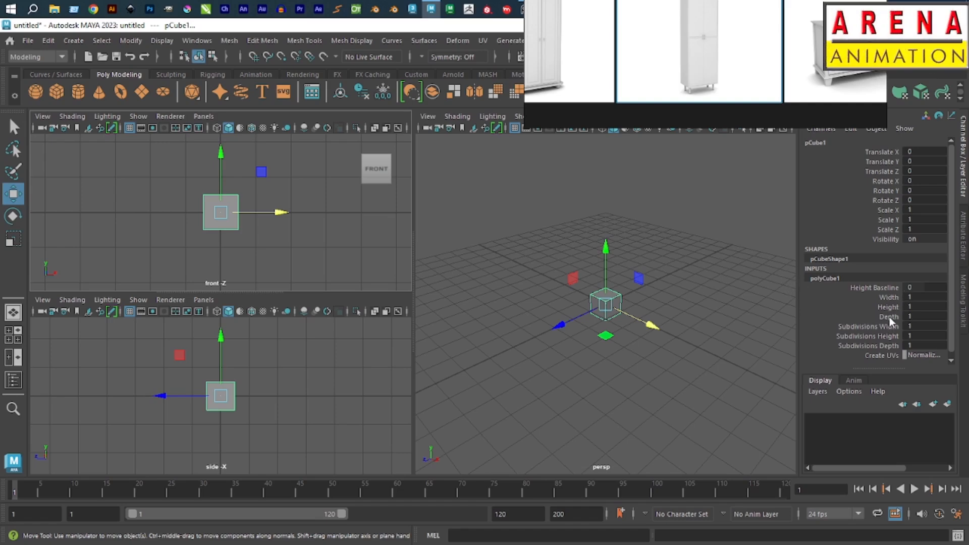
left_click(882, 297)
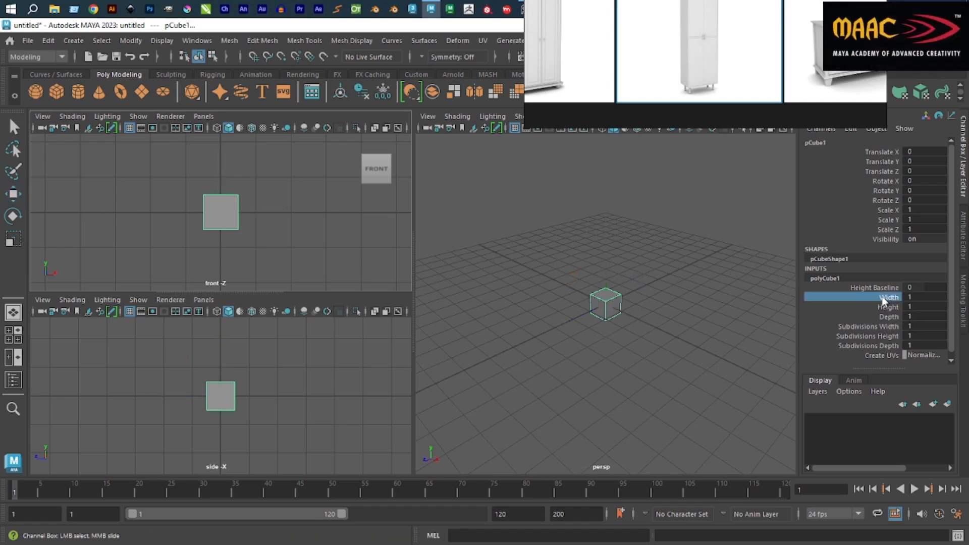
middle_click_drag(640, 298, 675, 296)
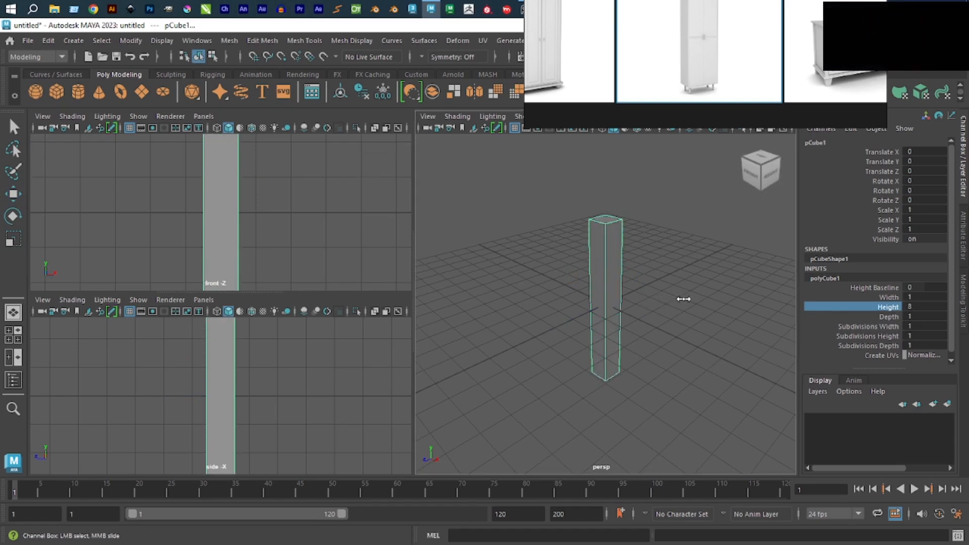
scroll(695, 67, "down", 5)
scroll(698, 63, "up", 3)
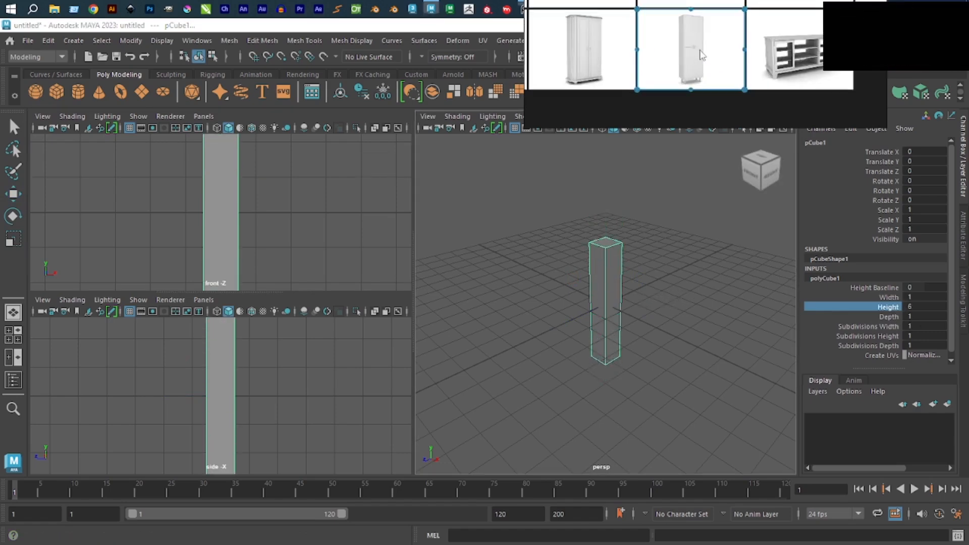
right_click_drag(698, 49, 700, 76)
left_click(933, 308)
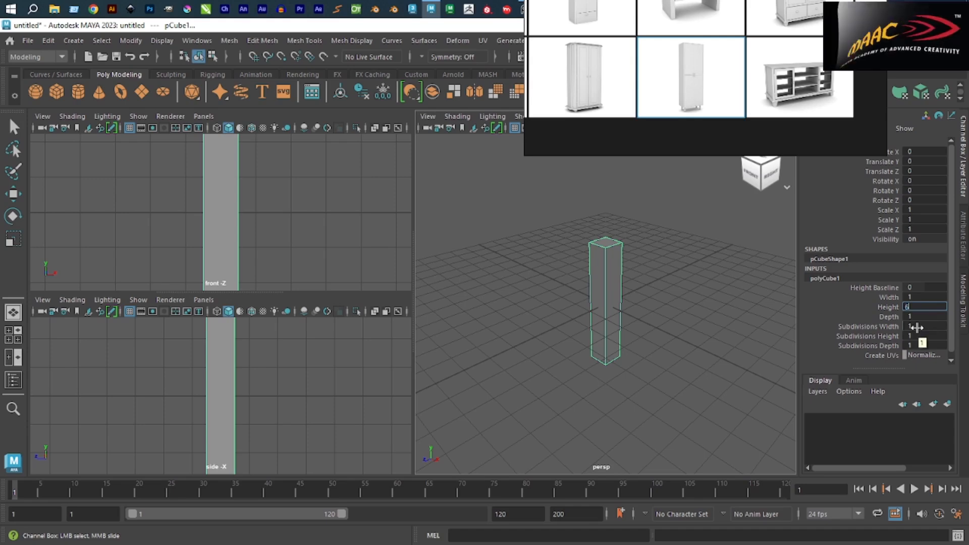
key("Return")
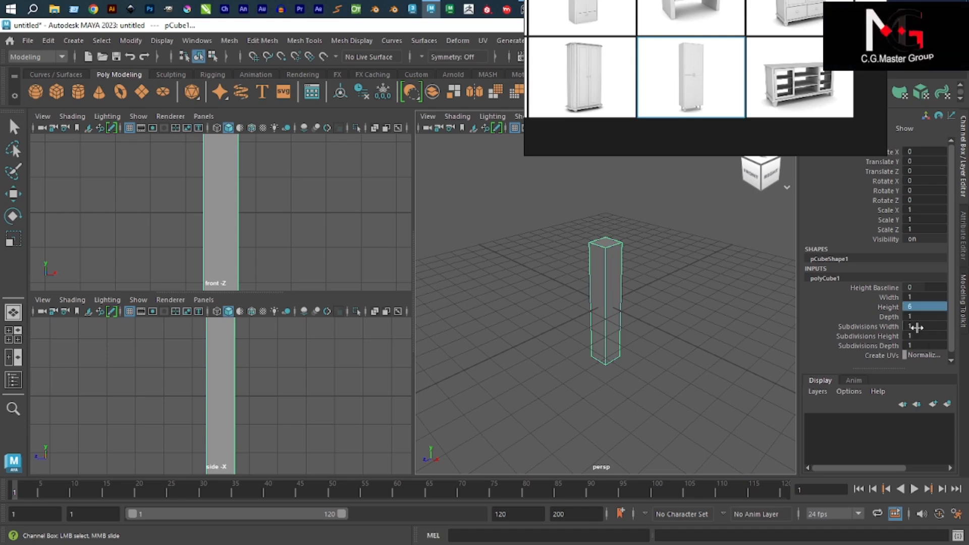
Try a height of 72 for the cube and inspect it in the perspective view.
double_click(923, 296)
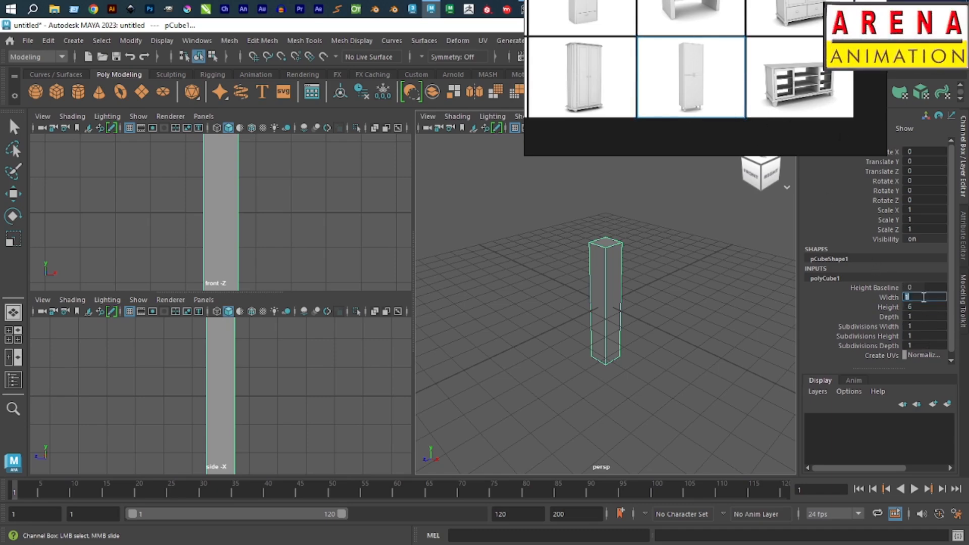
type("3")
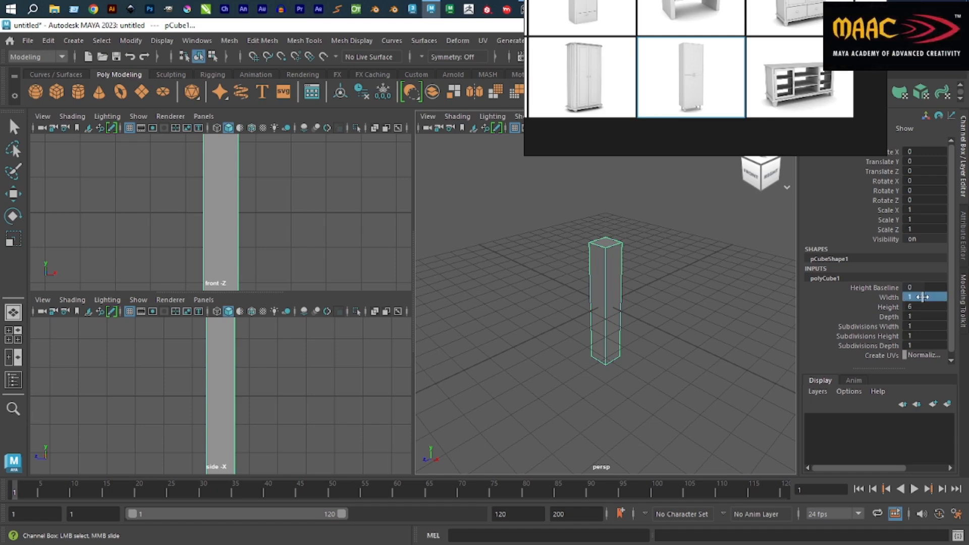
double_click(922, 296)
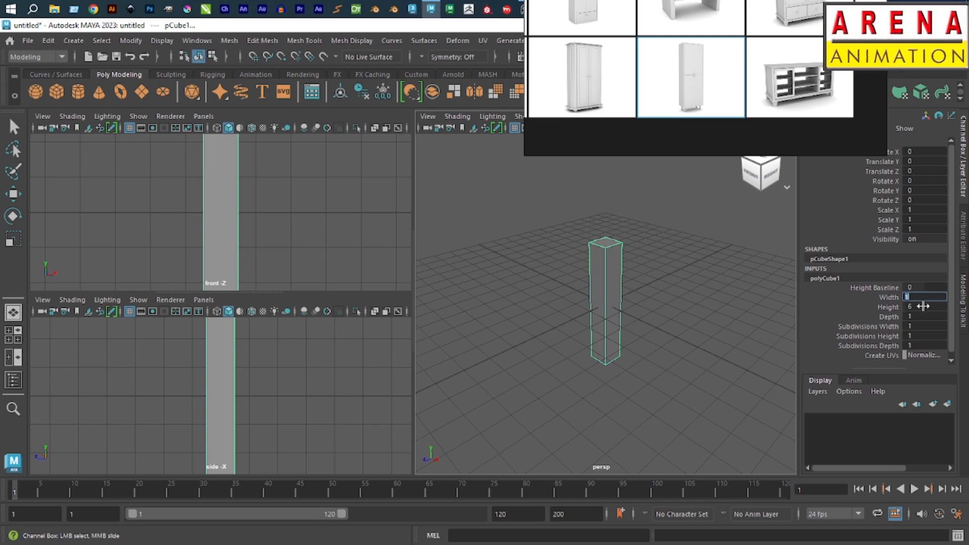
left_click(921, 306)
type("72")
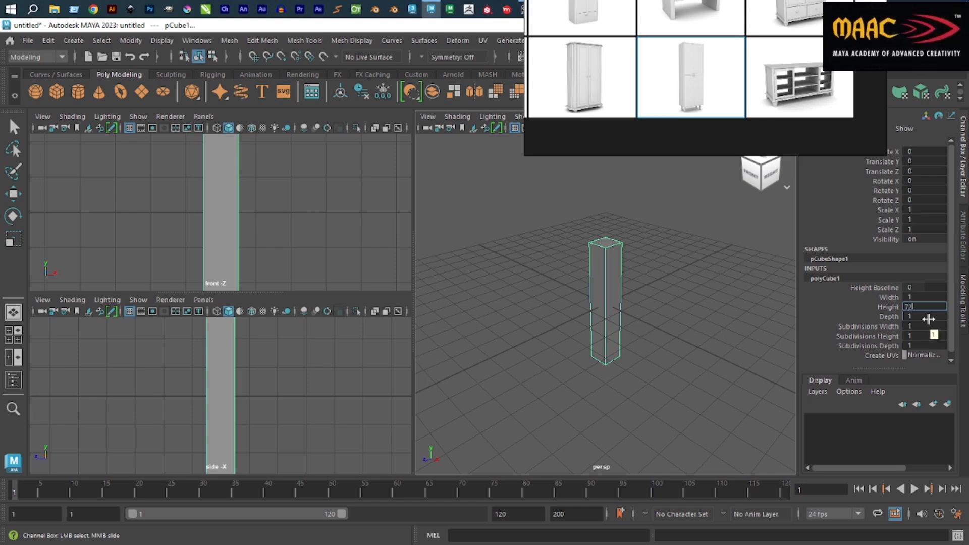
key("Return")
key("f")
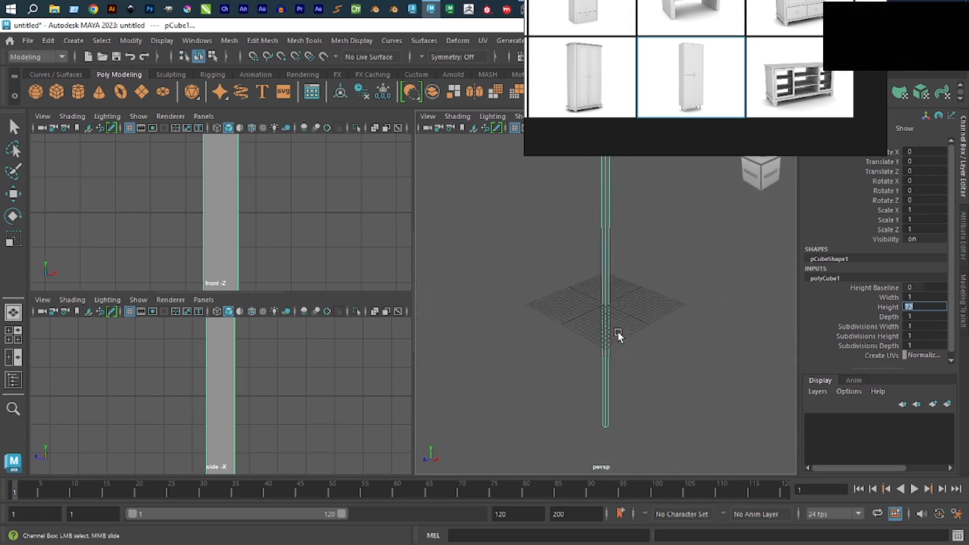
scroll(620, 328, "up", 3)
left_click(716, 289)
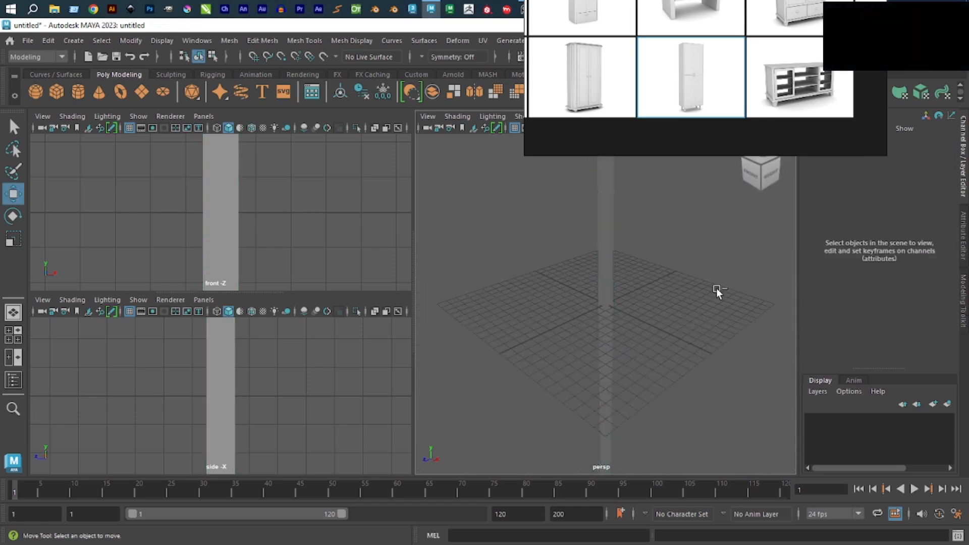
Undo the deselection and the height change to 72.
key("ctrl+z")
key("ctrl+z")
key("w")
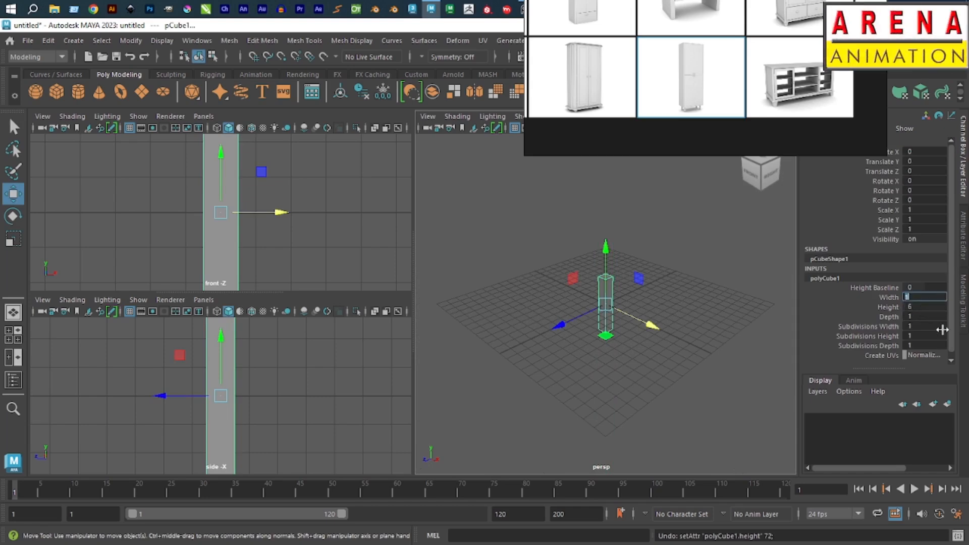
Set the cube's width to 4 and its depth to 4.
key("BackSpace")
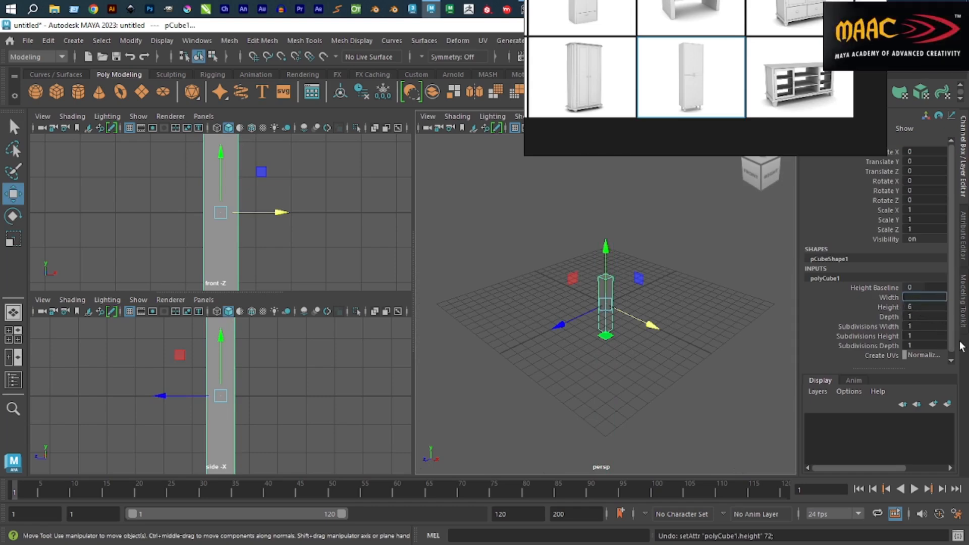
type("4")
key("Return")
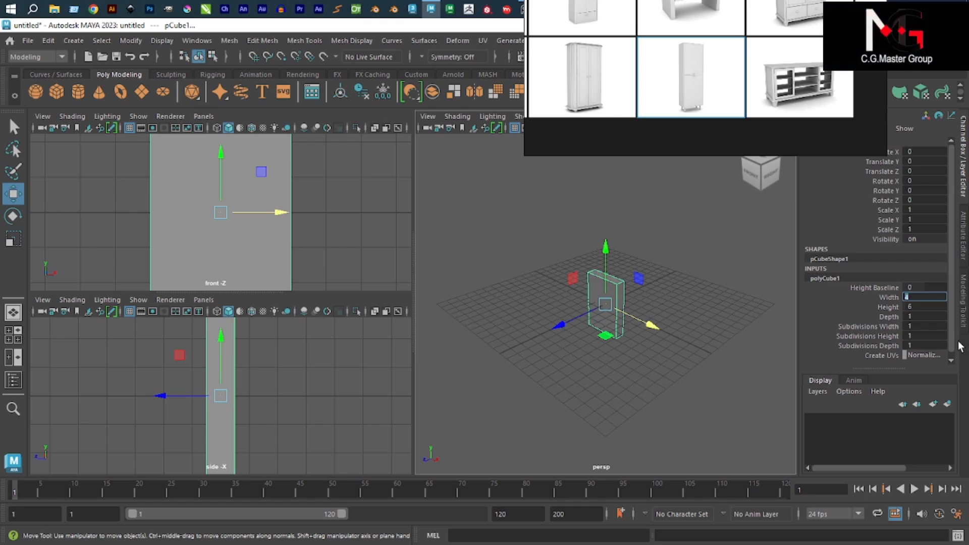
left_click(926, 316)
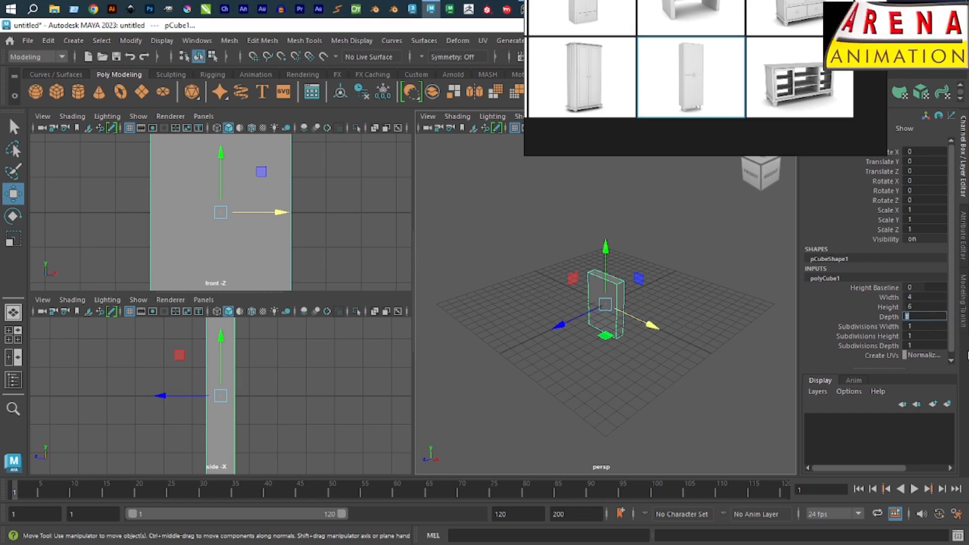
type("4")
key("Return")
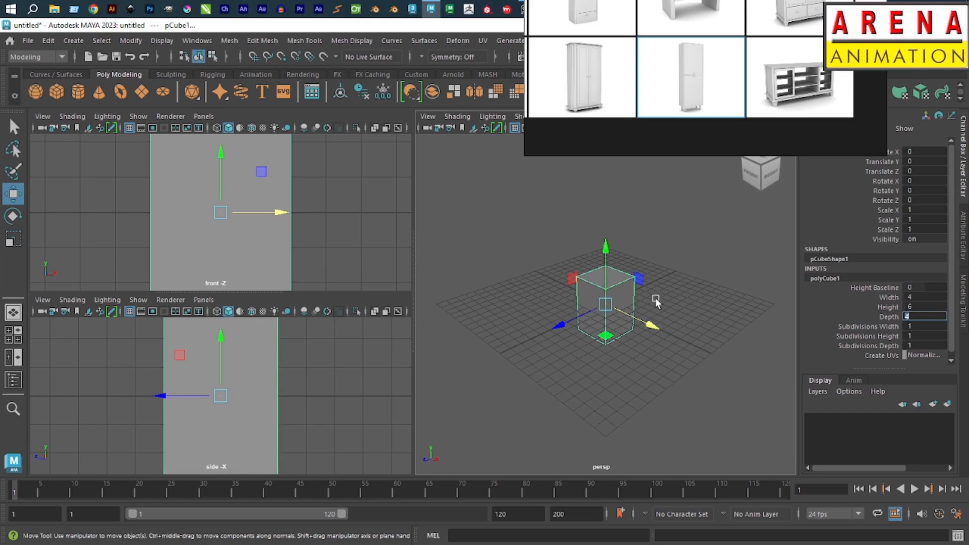
Enlarge the tall cabinet reference image and increase the cube's height to 13.6 to approximate its proportions.
scroll(611, 288, "up", 3)
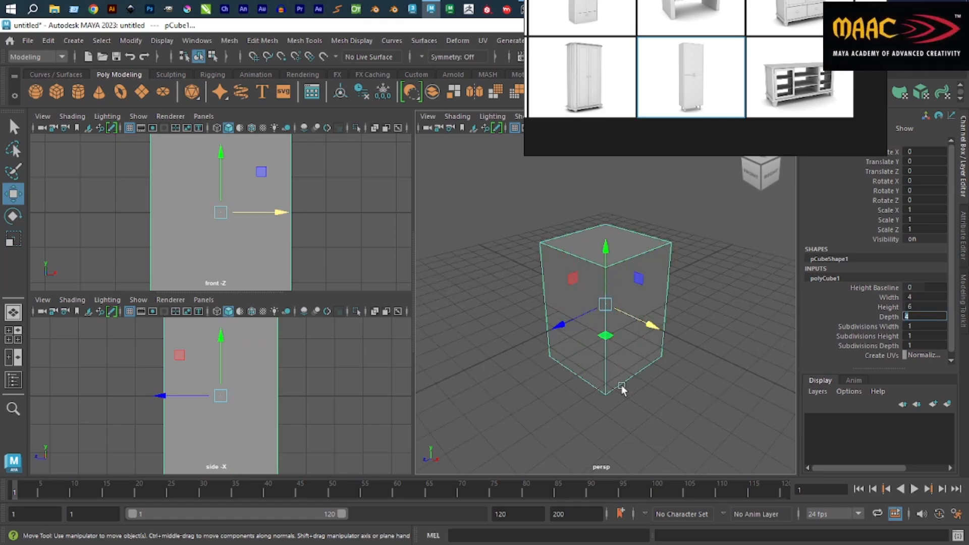
left_click_drag(622, 385, 577, 363, "alt")
double_click(675, 76)
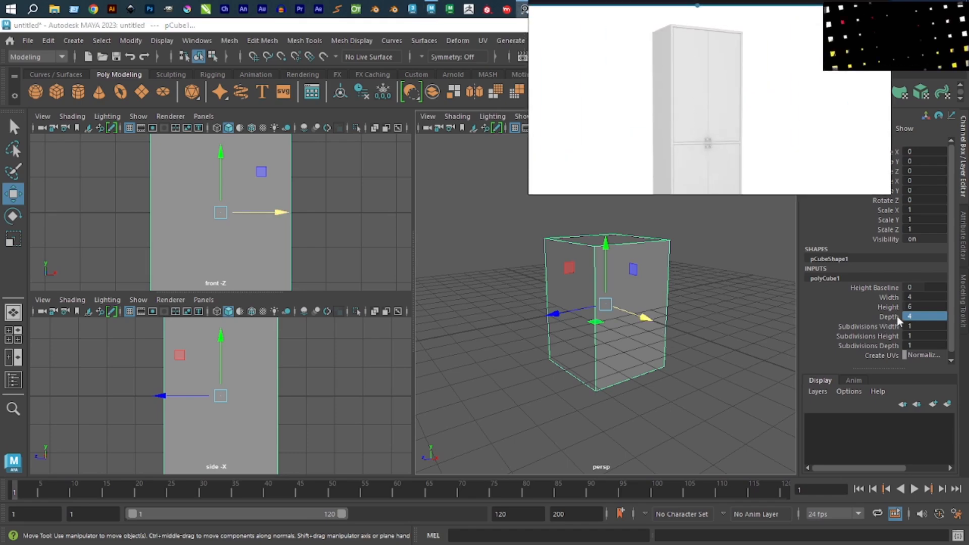
left_click(880, 308)
middle_click_drag(760, 308, 754, 302)
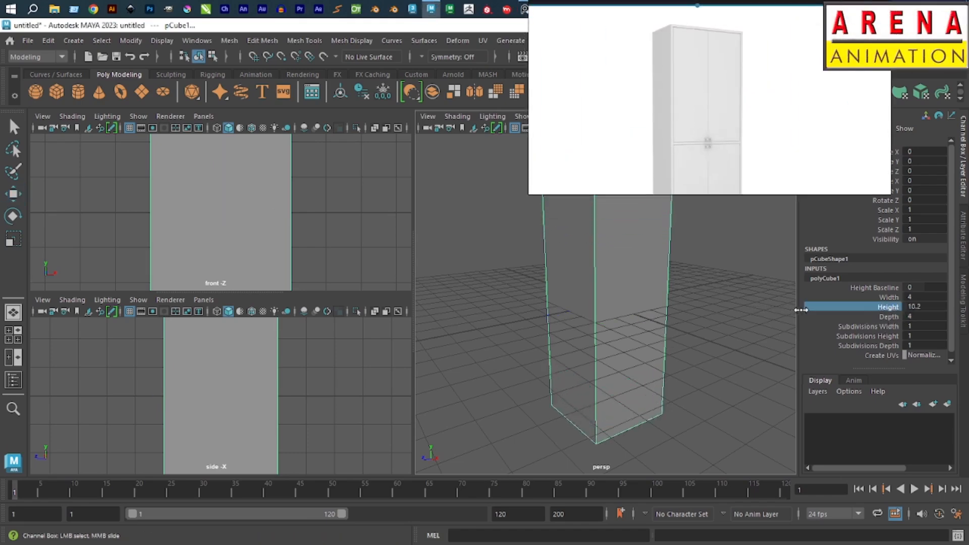
scroll(755, 301, "down", 5)
scroll(722, 308, "up", 2)
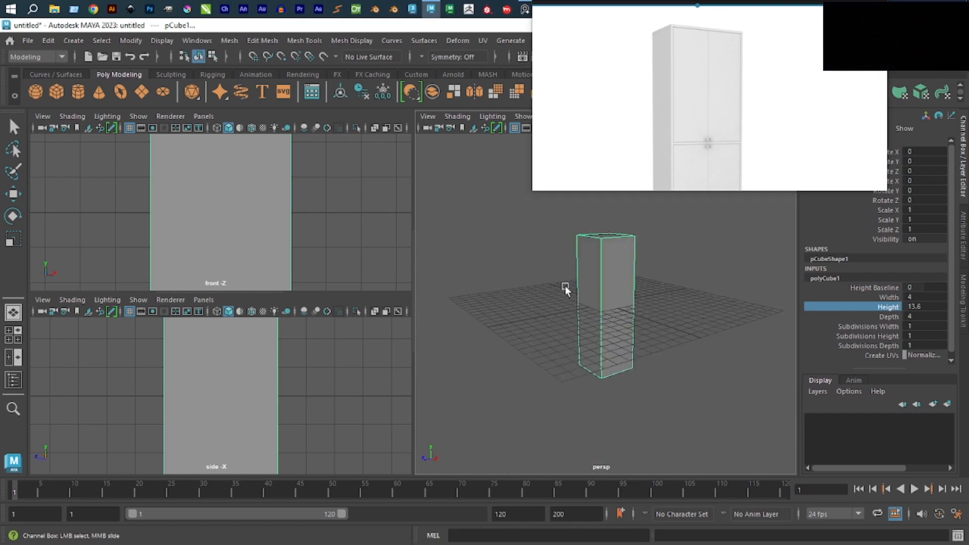
Reduce the cube's width to 2.8 and check the block from several angles in the perspective view.
left_click_drag(569, 285, 635, 305, "alt")
left_click(892, 317)
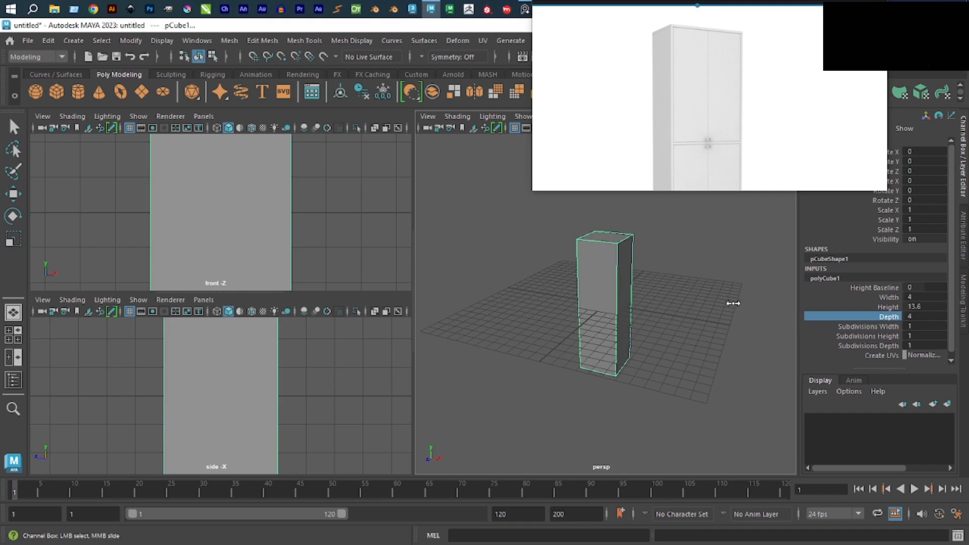
middle_click_drag(731, 303, 648, 307)
key("f")
left_click(888, 297)
key("w")
left_click(676, 331)
scroll(641, 318, "up", 6)
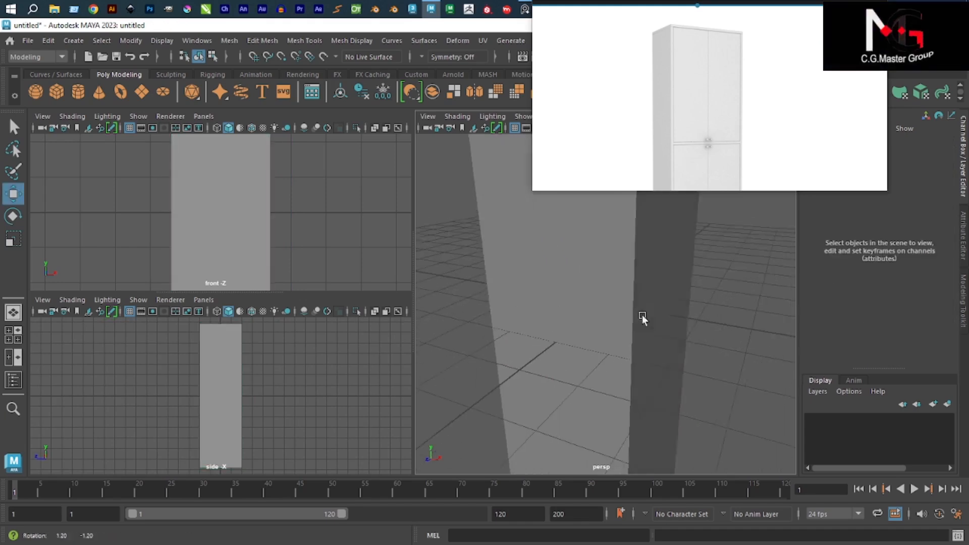
left_click_drag(640, 318, 579, 340, "alt")
scroll(578, 340, "down", 5)
Reselect the cube and set its width to 3 and its height to 12.
left_click(578, 339)
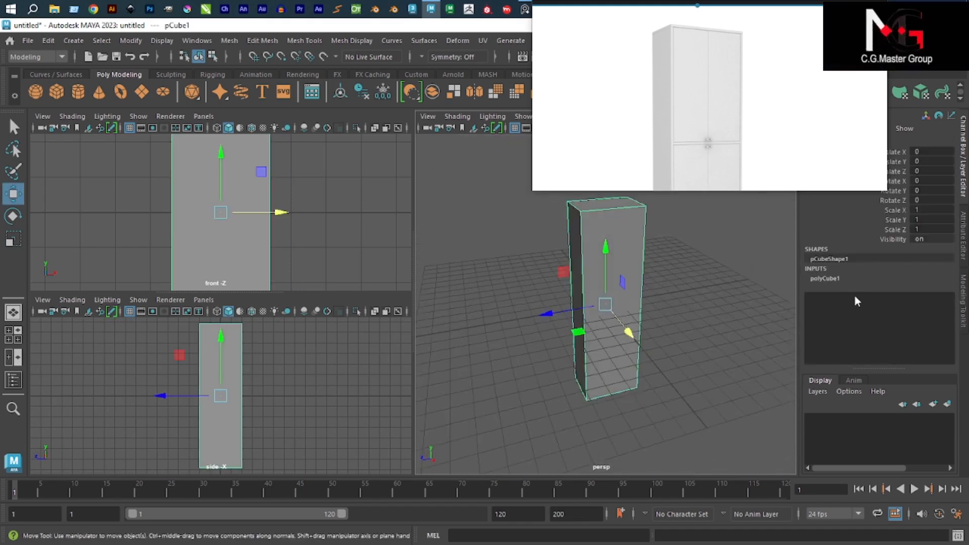
left_click(837, 279)
double_click(922, 297)
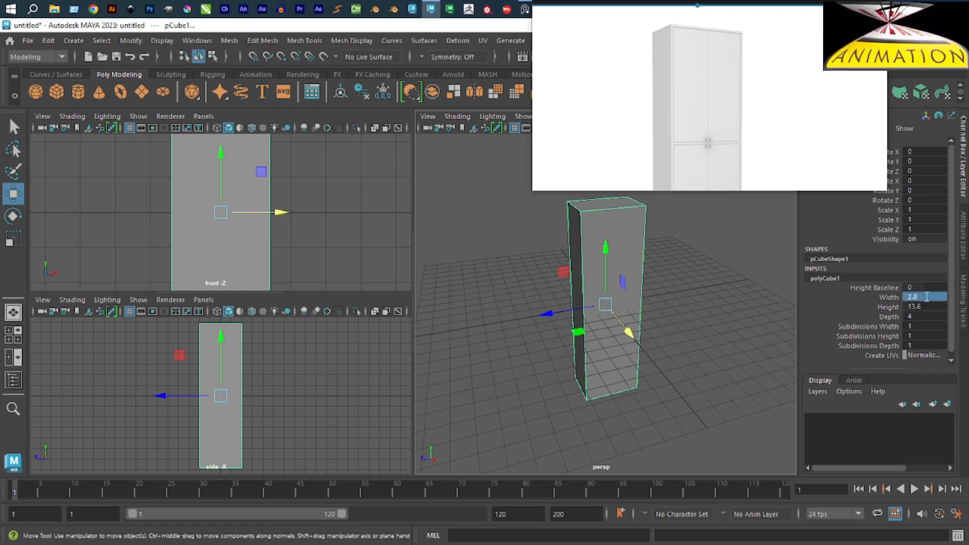
type("3")
key("Return")
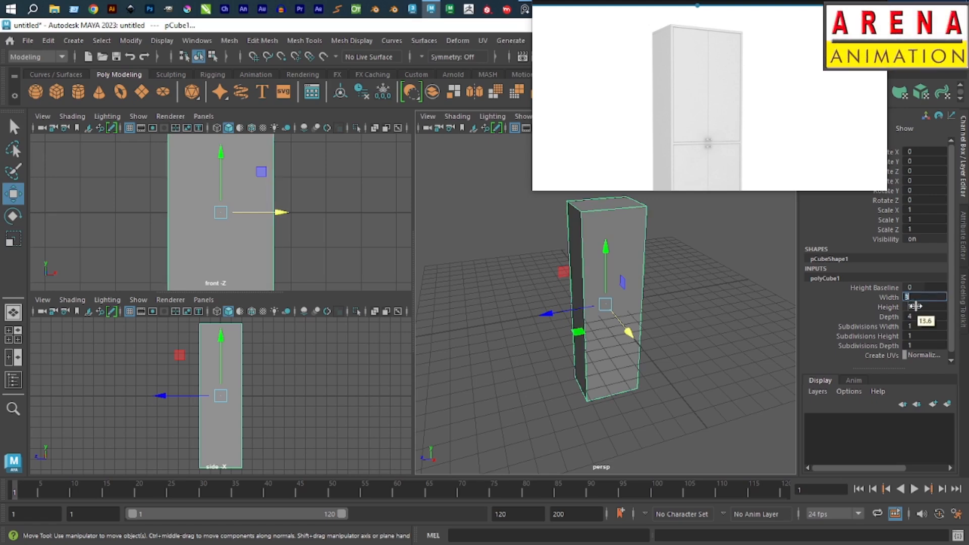
double_click(935, 307)
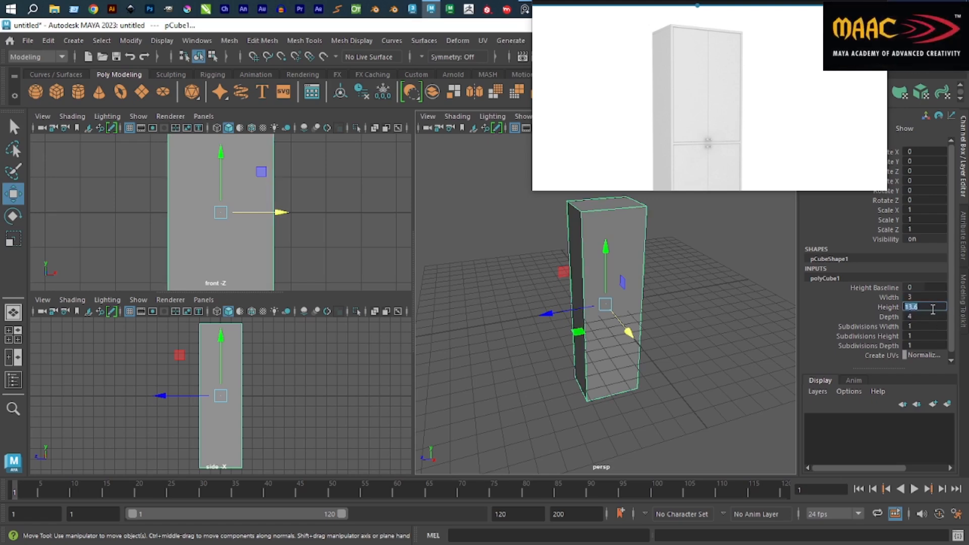
type("1")
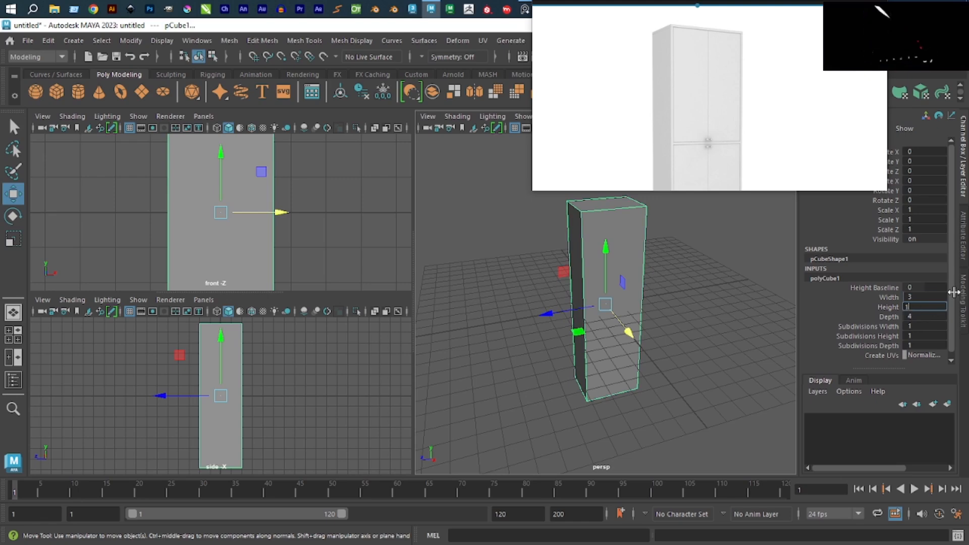
type("2")
key("Return")
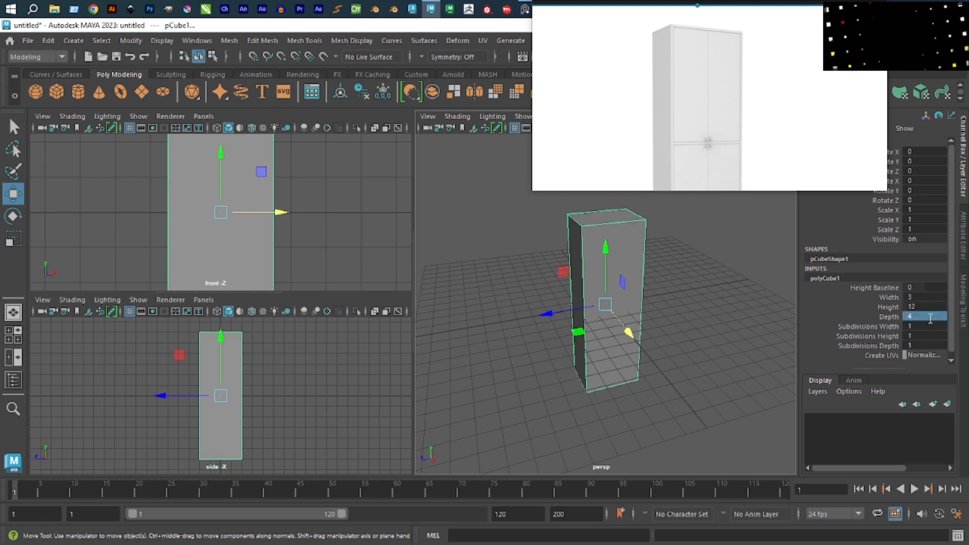
Examine the block's proportions against the cabinet reference in the perspective view and reselect the block.
left_click(455, 352)
left_click_drag(559, 338, 579, 322, "alt")
middle_click_drag(593, 299, 583, 322, "alt")
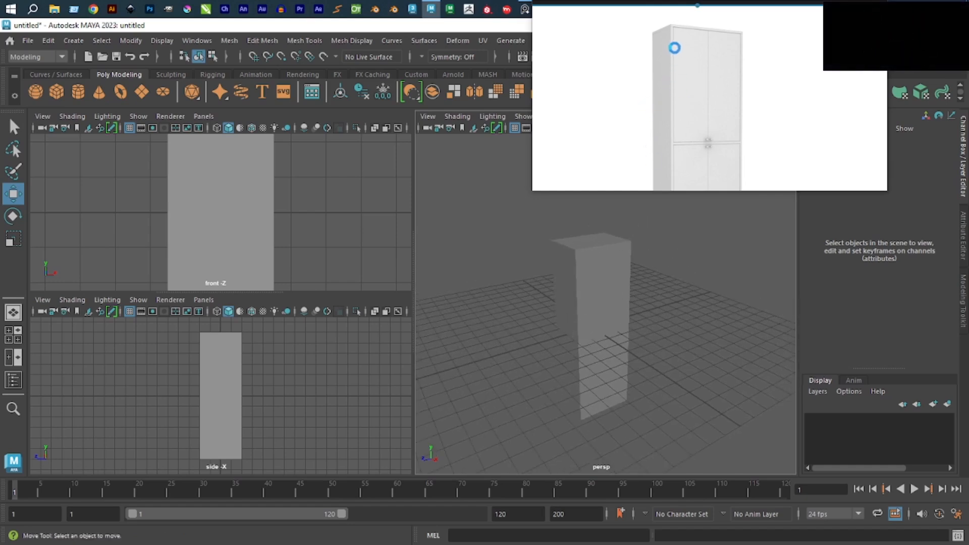
scroll(621, 304, "up", 5)
left_click(581, 298)
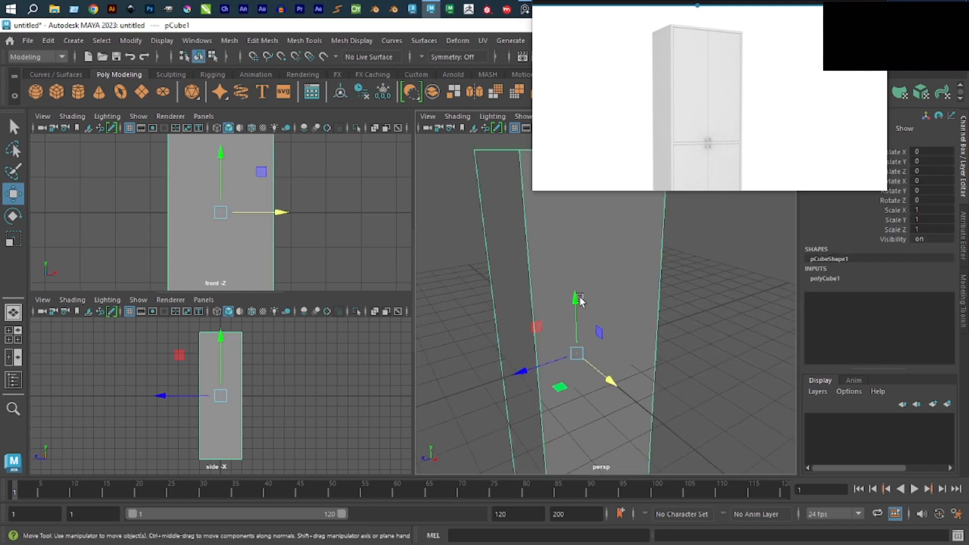
Put the block into edge selection, pick its vertical corner edge, and move the cabinet reference clear of the channel values.
scroll(579, 298, "down", 5)
mouse_move(579, 298)
left_mouse_down("alt")
mouse_move(553, 301)
mouse_move(591, 296)
mouse_move(570, 313)
mouse_move(558, 301)
mouse_move(567, 296)
left_mouse_up("alt")
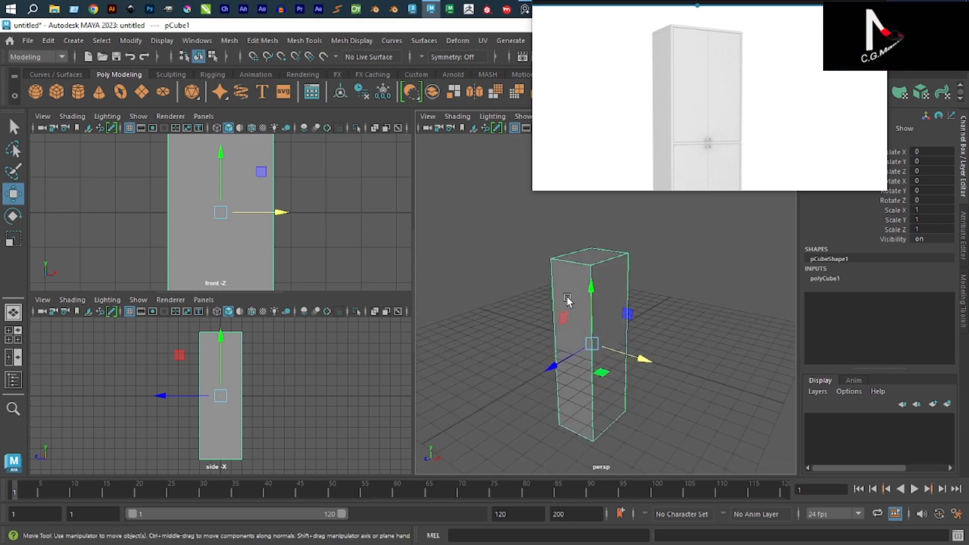
right_click_drag(571, 290, 555, 346)
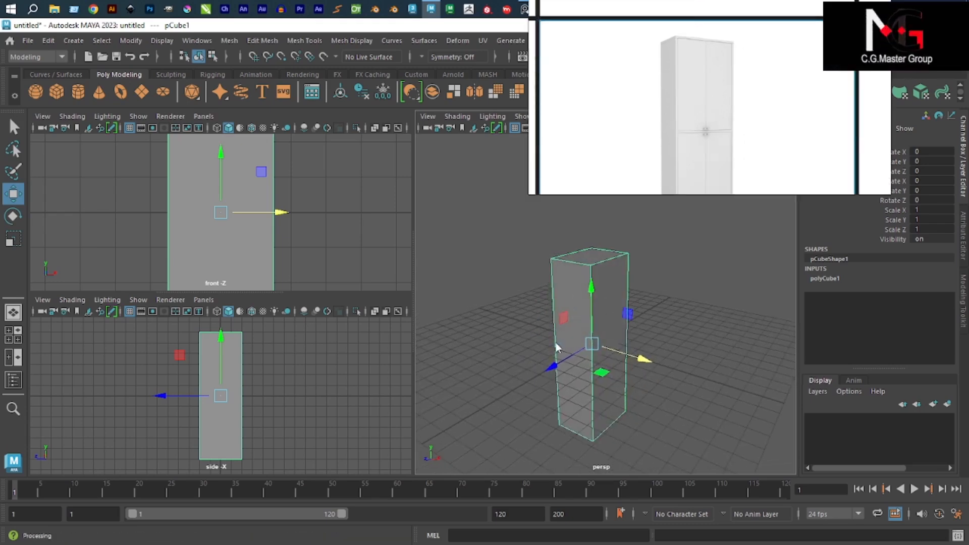
scroll(565, 333, "down", 5)
scroll(577, 321, "up", 7)
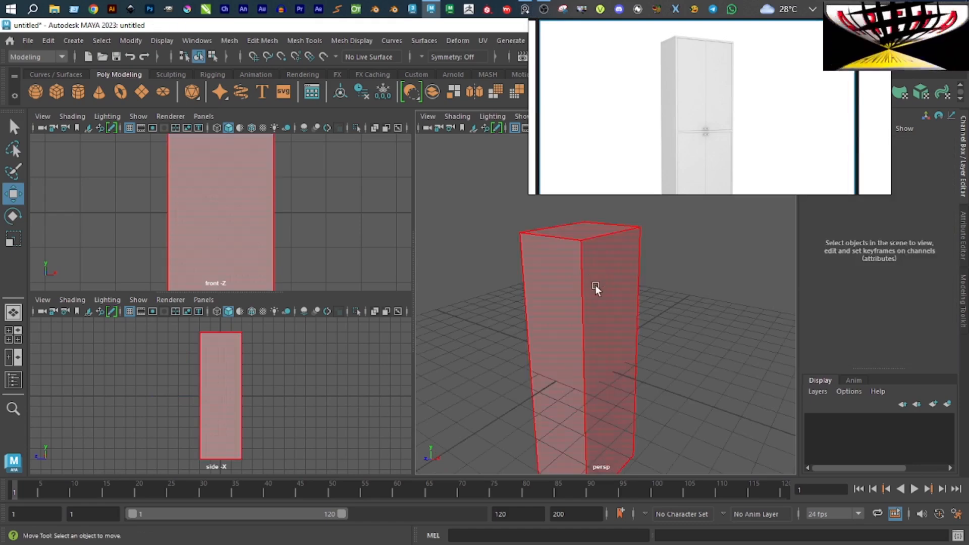
mouse_move(595, 285)
right_mouse_down()
mouse_move(630, 289)
mouse_move(607, 288)
mouse_move(598, 267)
right_mouse_up()
left_click(631, 289)
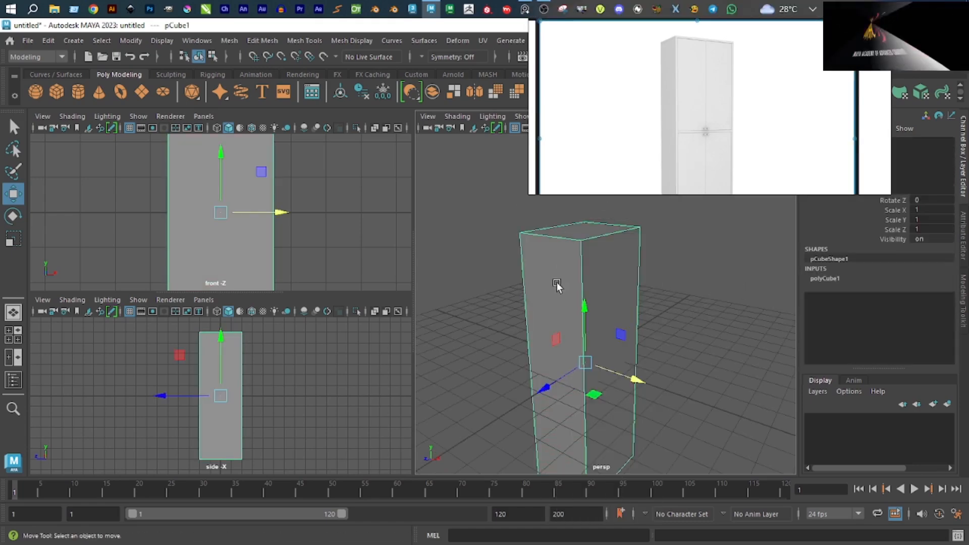
left_click(583, 266)
left_click_drag(609, 91, 807, 305)
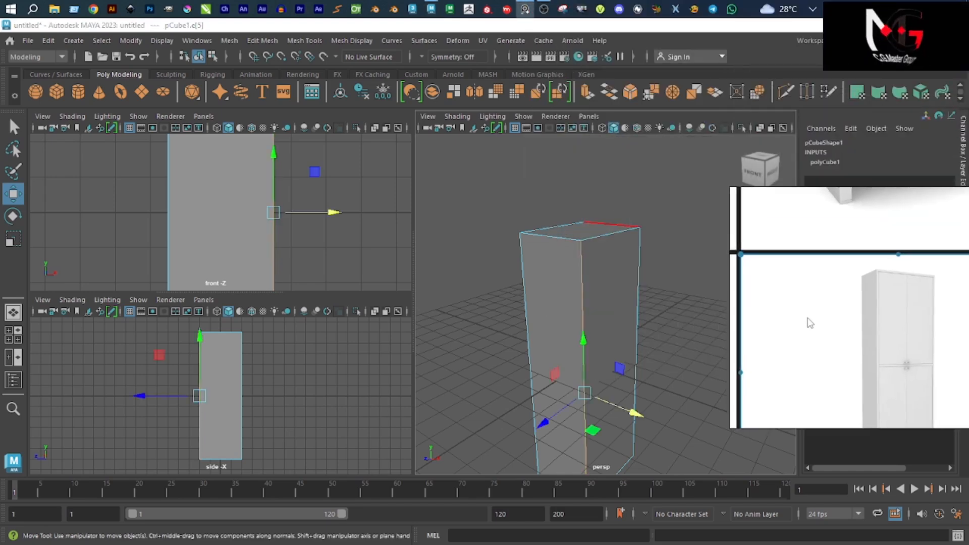
Use Multi-Cut to insert one edge loop just below the block's top and another just above its bottom.
left_click(785, 92)
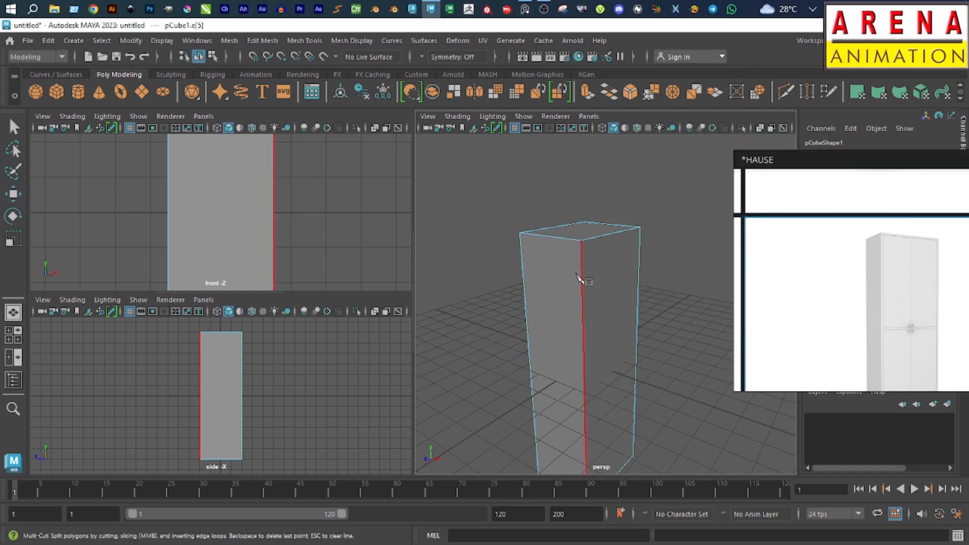
left_click_drag(577, 253, 577, 245, "ctrl")
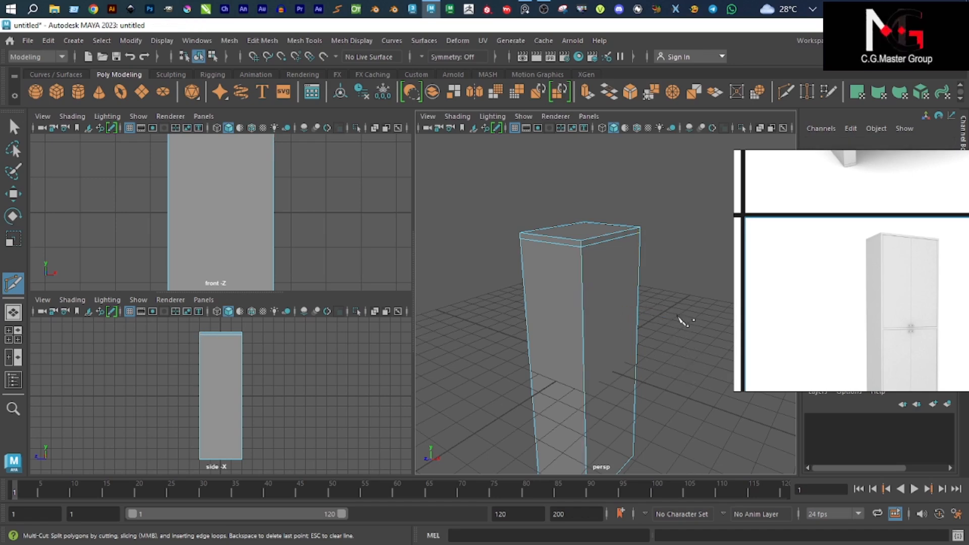
left_click_drag(678, 317, 619, 323, "alt")
middle_click_drag(619, 323, 610, 306, "alt")
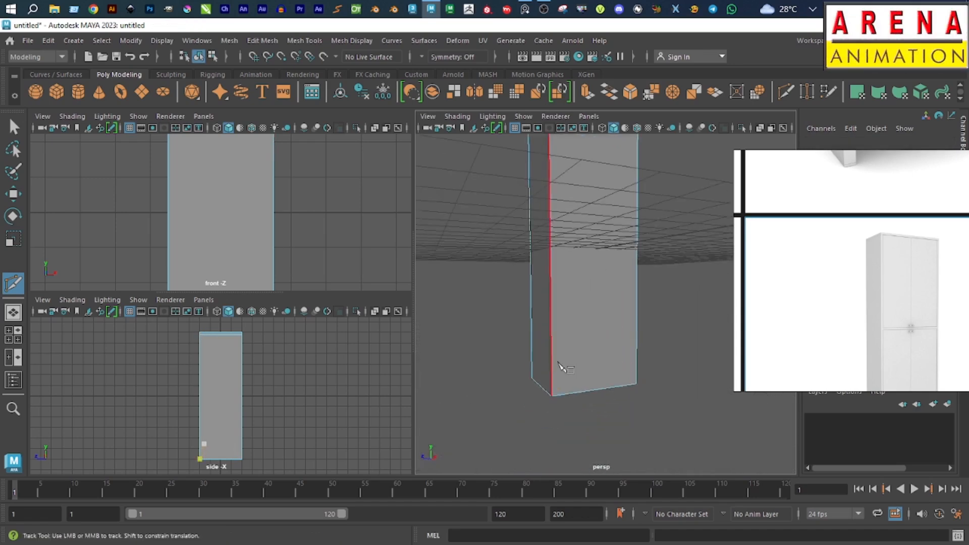
left_click(552, 390, "ctrl")
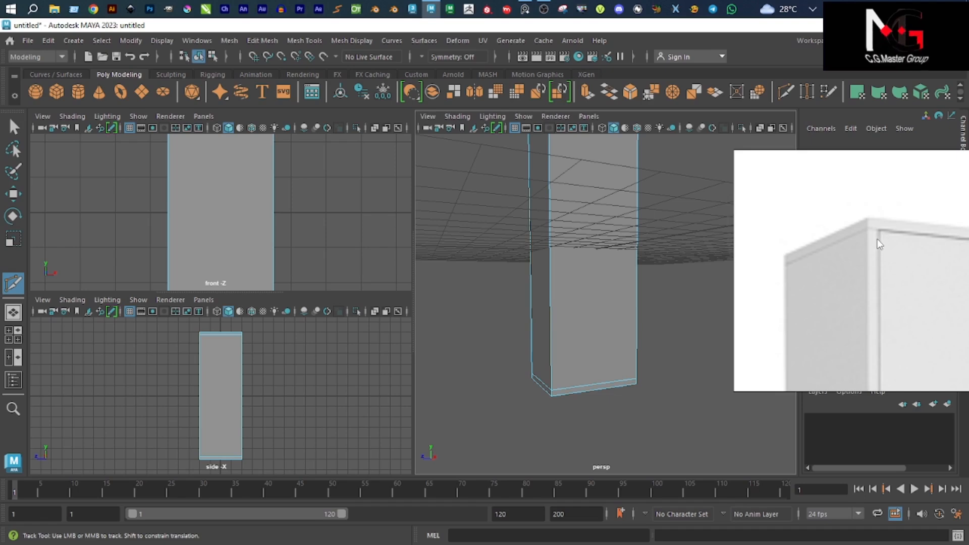
Cut vertical edge loops close to both side edges of the front face, following the panel thickness in the reference.
scroll(631, 242, "down", 4)
scroll(648, 222, "up", 2)
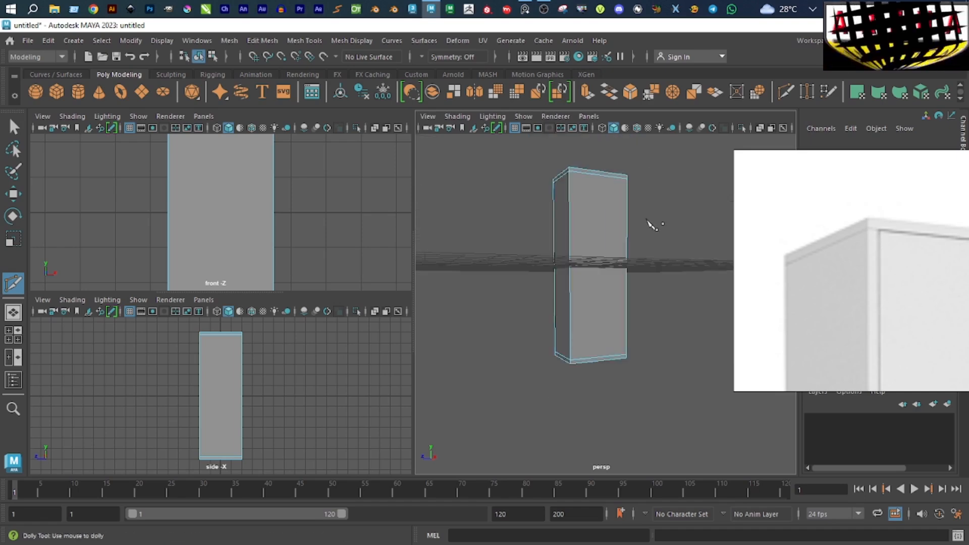
middle_click_drag(685, 224, 656, 282, "alt")
left_click_drag(650, 278, 641, 277, "alt")
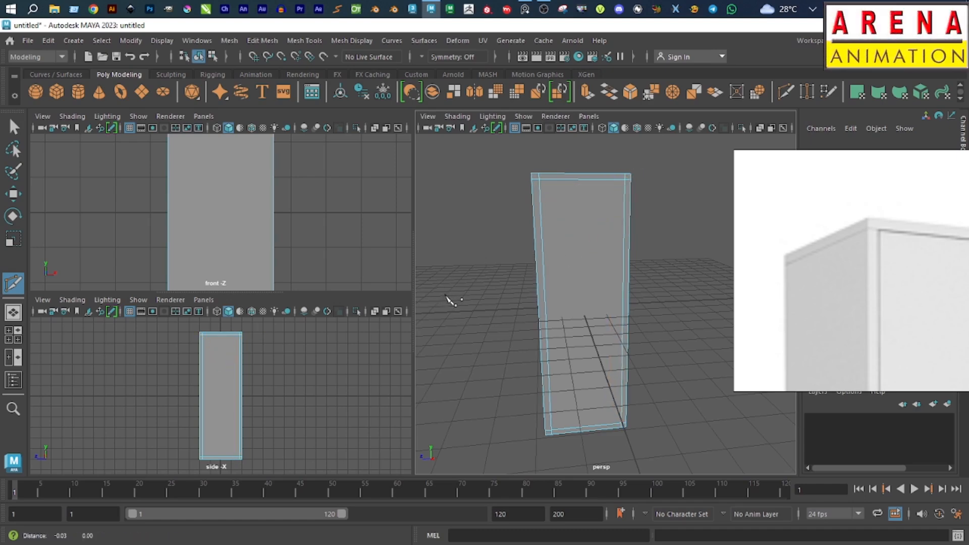
left_click_drag(450, 300, 507, 300, "alt")
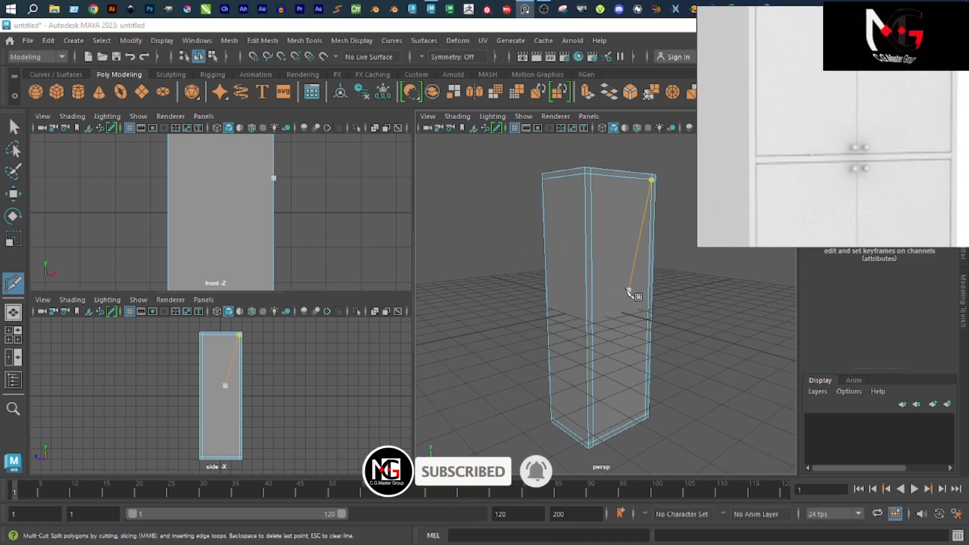
key("ctrl")
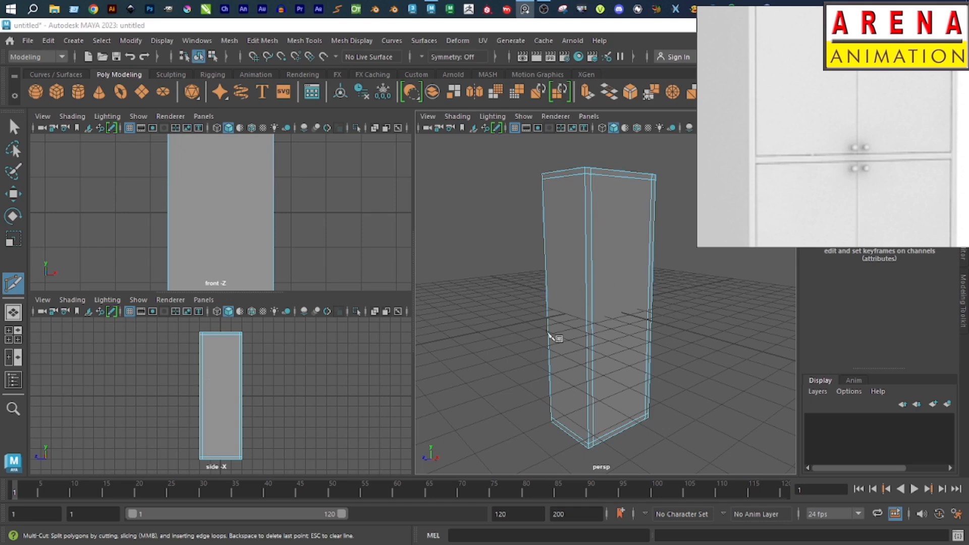
left_click(298, 392)
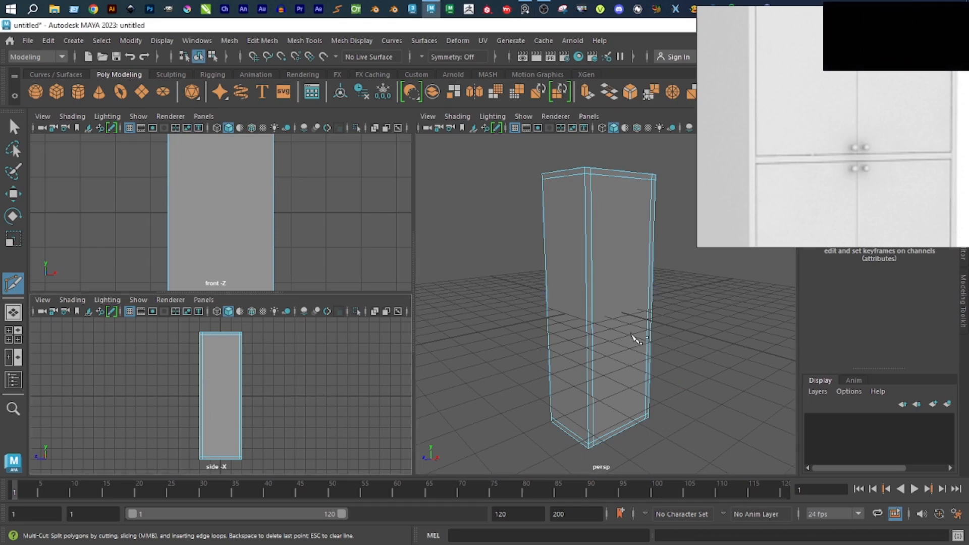
left_click(609, 303, "ctrl")
key("w")
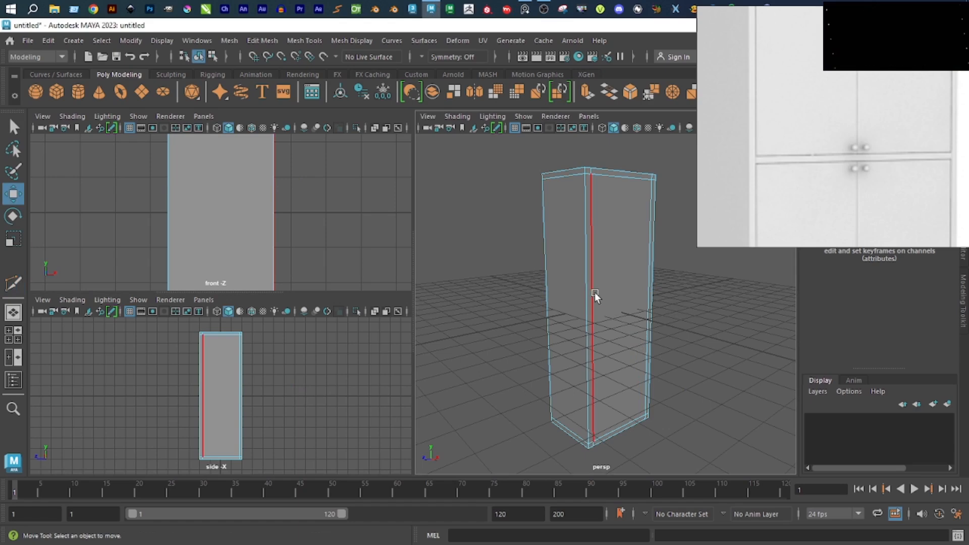
Split the edge ring of the long vertical front edge to add a horizontal loop at the block's mid-height.
left_click(594, 296)
right_click(705, 281, "shift")
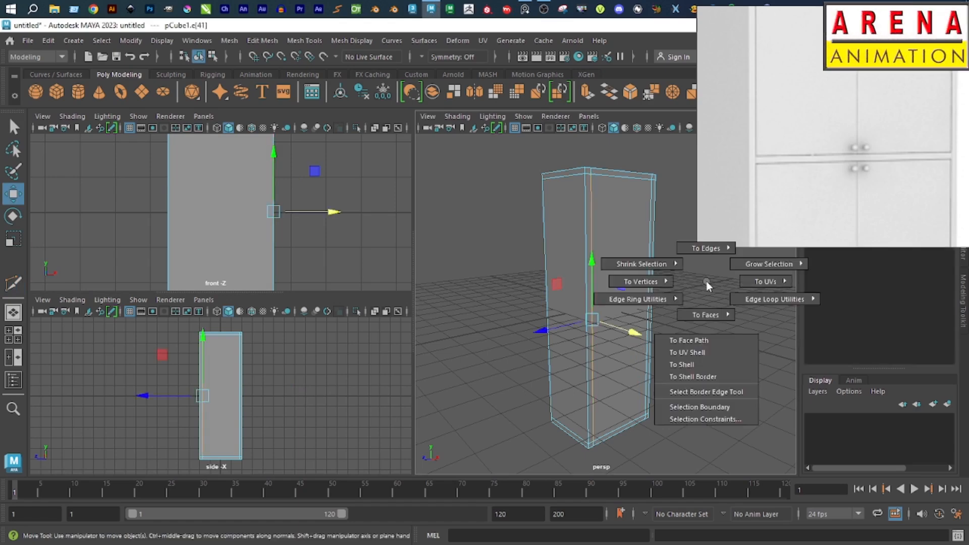
right_click_drag(709, 287, 768, 327, "shift")
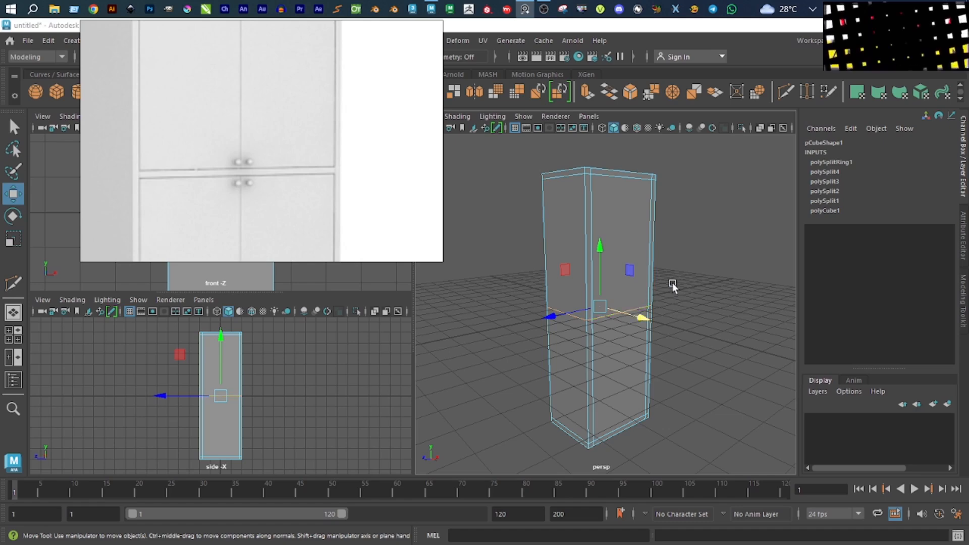
right_click_drag(691, 264, 631, 279, "shift")
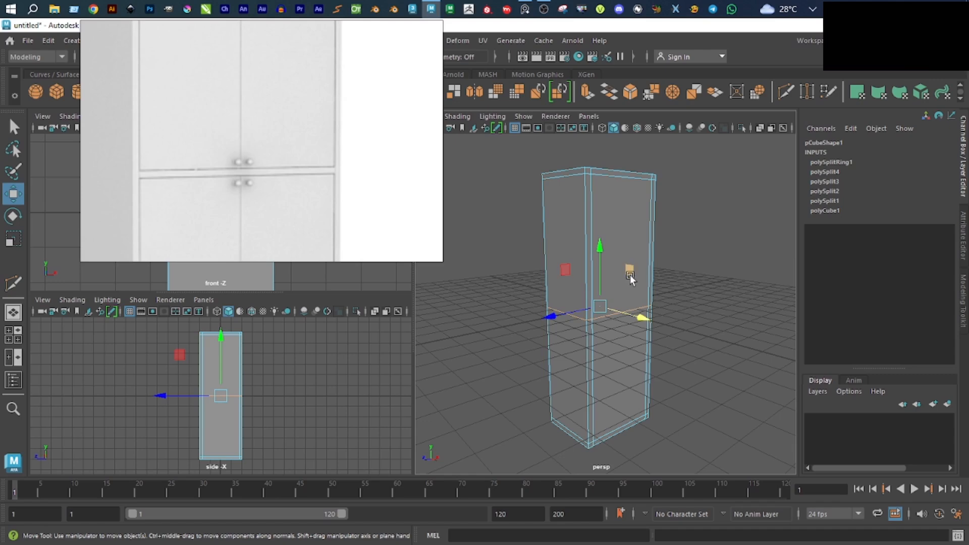
Set the ring split's Split Type to Multi so it forms two horizontal loops.
left_click(832, 163)
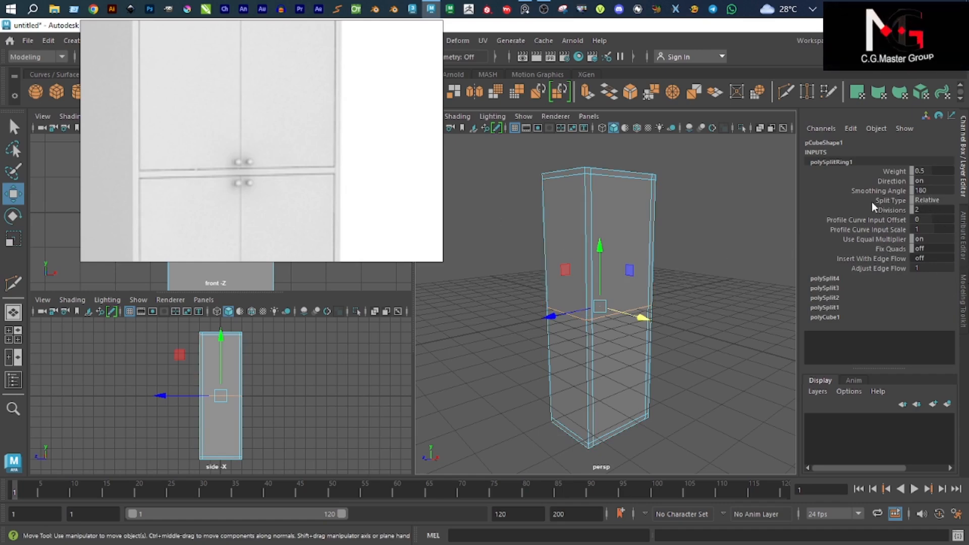
left_click(929, 200)
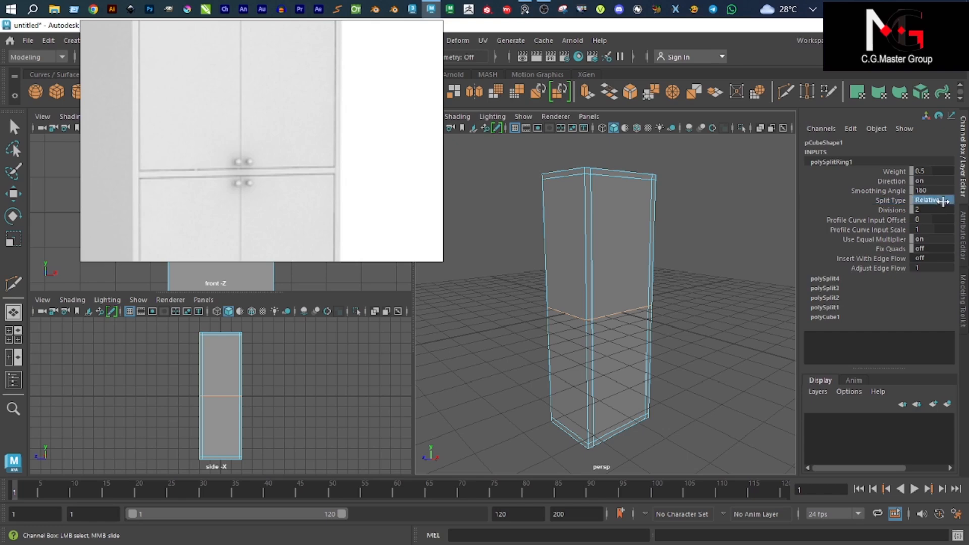
left_click(941, 201)
left_click(934, 236)
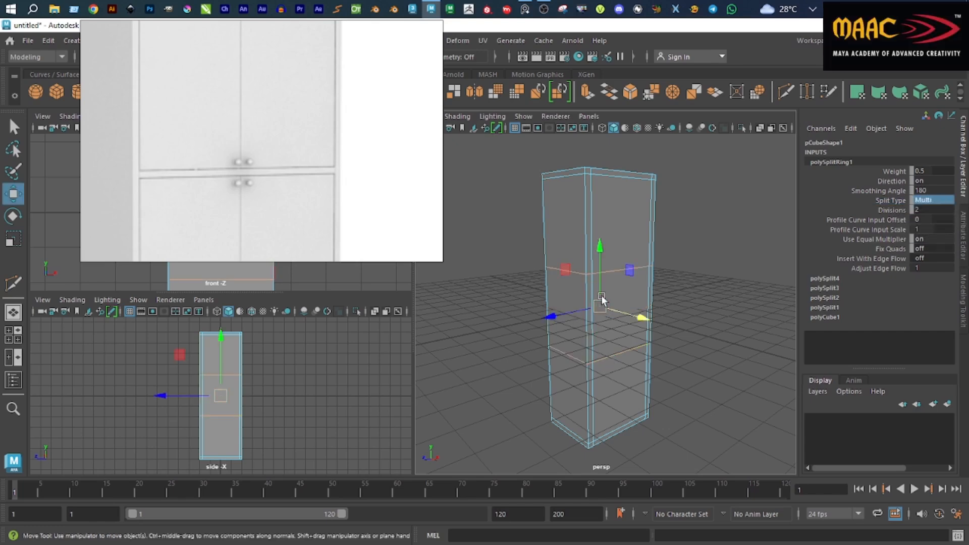
Try the ring split's Weight, Divisions, Profile Curve Input Scale and Adjust Edge Flow settings for controlling the loop spacing.
left_click(594, 281)
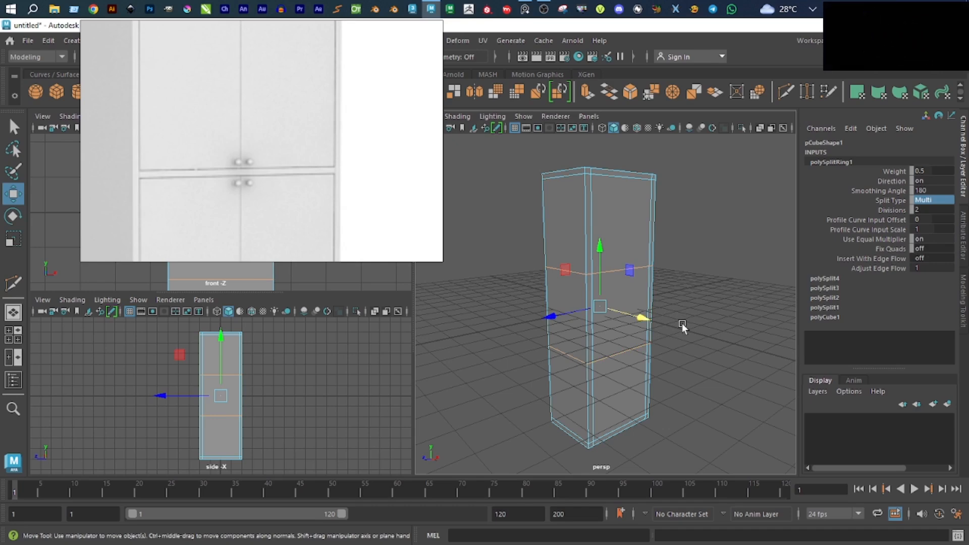
left_click(892, 172)
scroll(716, 226, "up", 3)
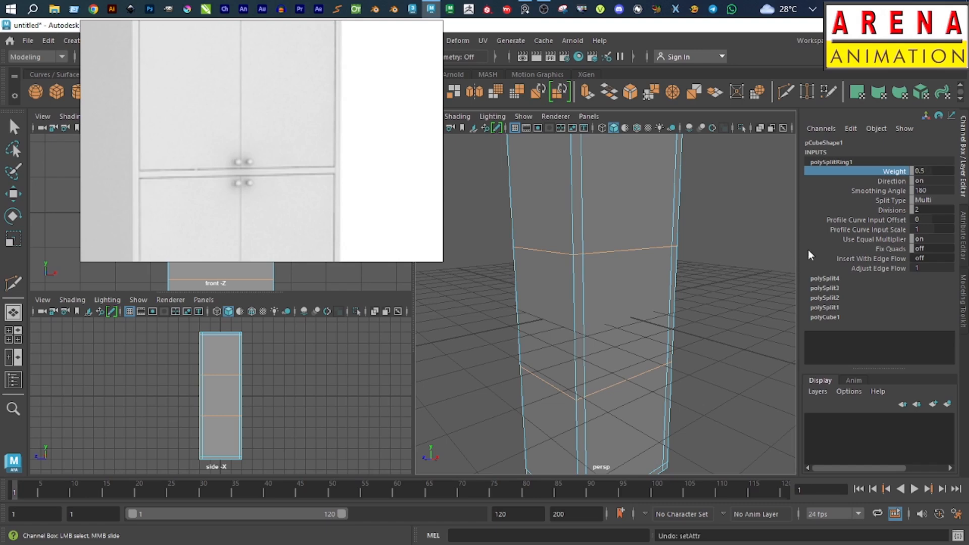
left_click(892, 210)
mouse_move(777, 231)
middle_mouse_down()
mouse_move(786, 232)
mouse_move(762, 238)
mouse_move(773, 240)
middle_mouse_up()
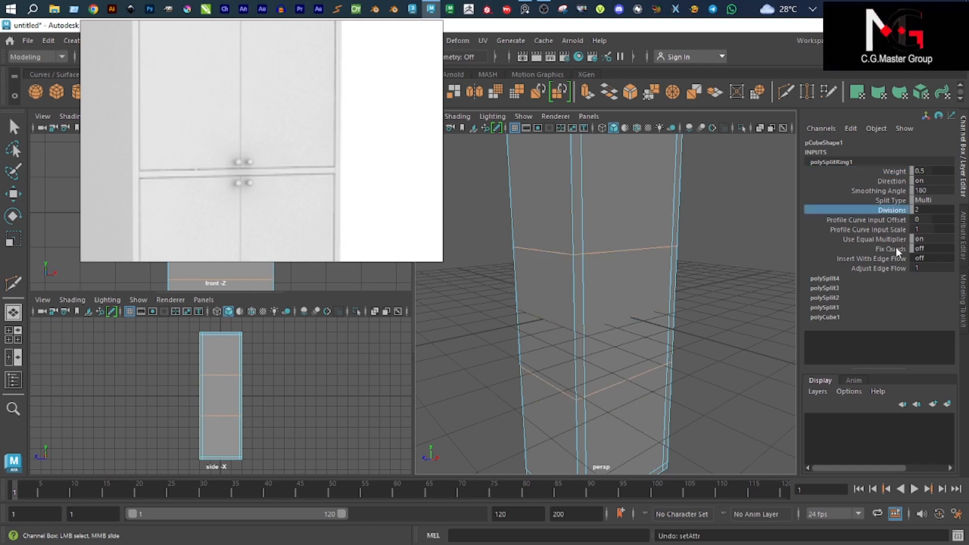
left_click(880, 230)
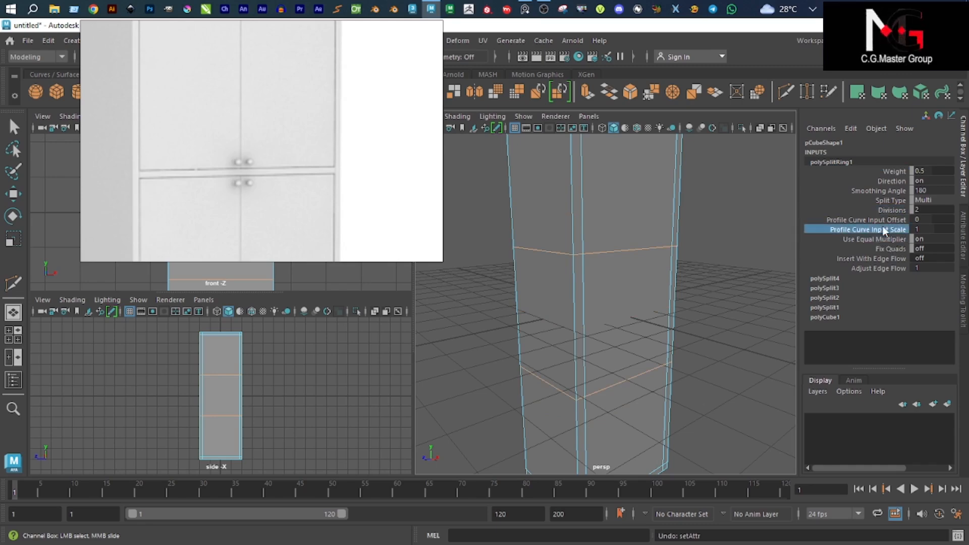
left_click(878, 268)
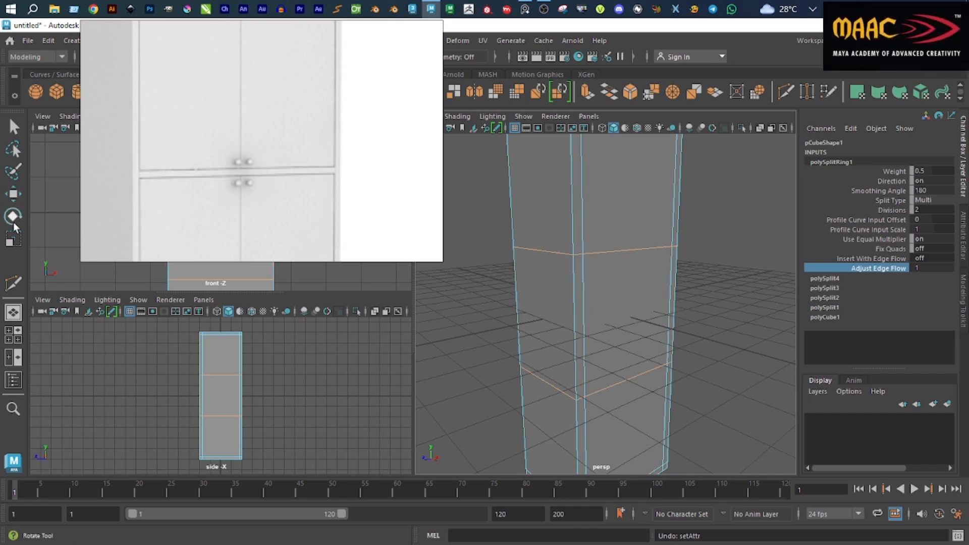
Scale the two horizontal loops together vertically to about 0.09 to form the narrow divider between upper and lower doors.
left_click(13, 238)
left_click_drag(597, 251, 606, 307)
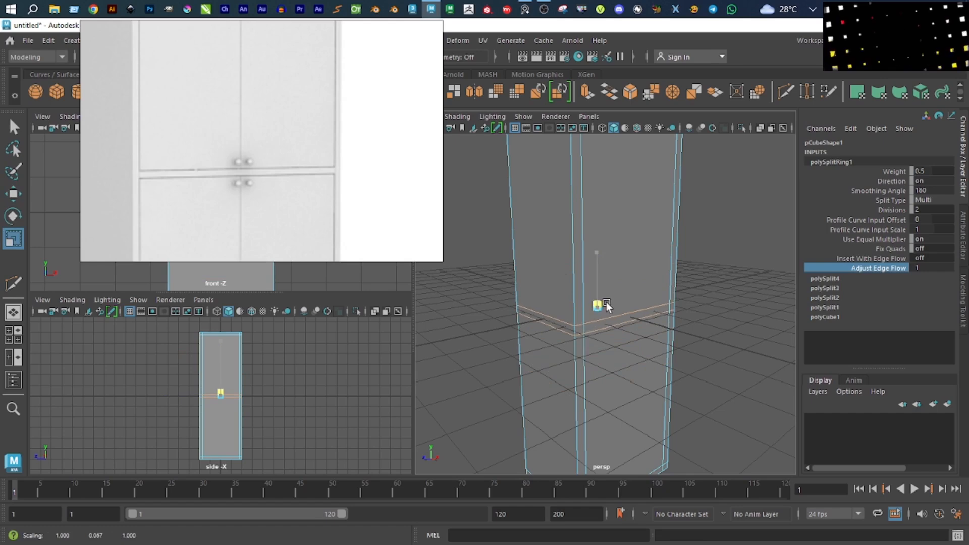
scroll(606, 306, "down", 5)
left_click(694, 298)
left_click_drag(694, 298, 612, 272, "alt")
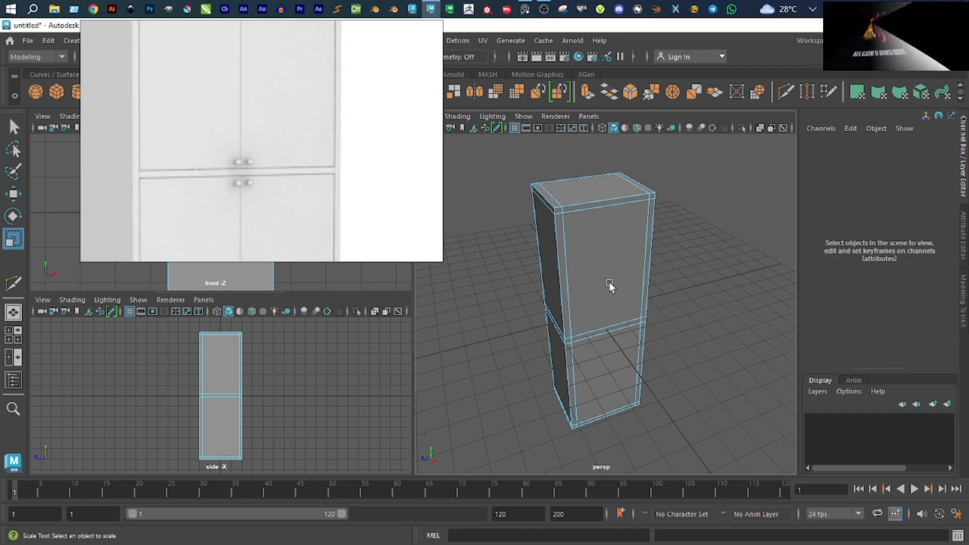
Examine the cabinet reference from the door handles down to the base and legs.
scroll(249, 110, "down", 3)
scroll(244, 108, "up", 4)
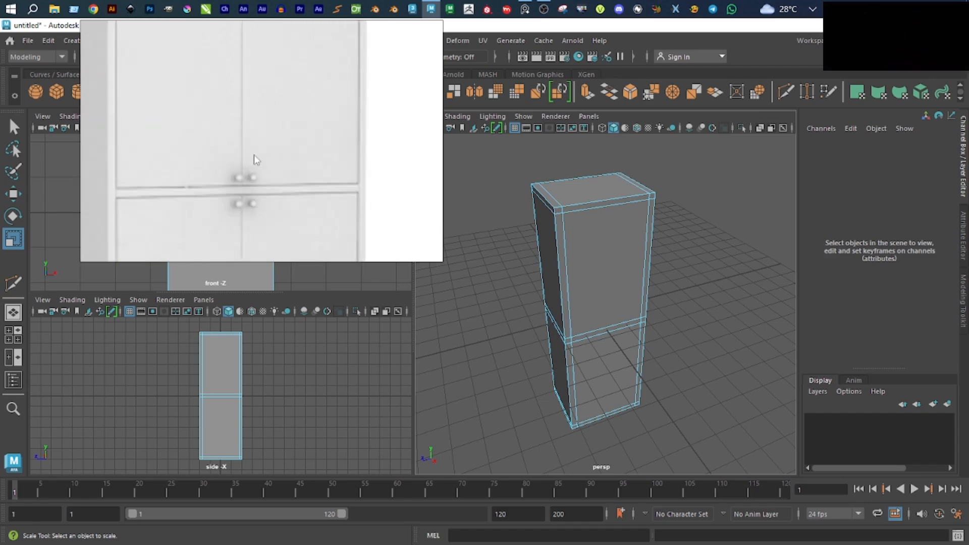
scroll(244, 206, "down", 4)
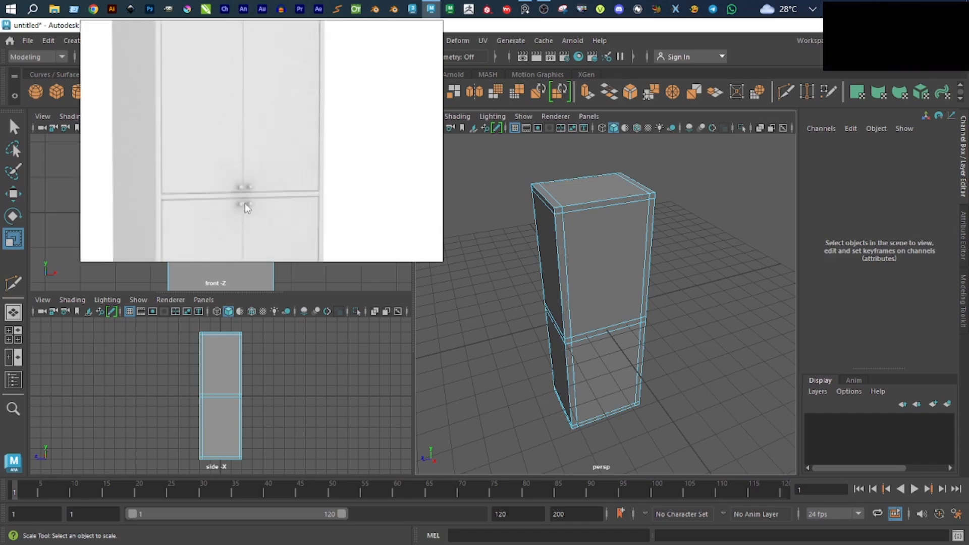
right_click_drag(244, 201, 369, 250)
scroll(248, 142, "down", 4)
scroll(245, 151, "down", 3)
scroll(240, 155, "down", 3)
scroll(262, 101, "up", 4)
scroll(263, 100, "down", 2)
scroll(367, 147, "up", 5)
middle_click_drag(368, 250, 367, 129)
scroll(369, 134, "up", 3)
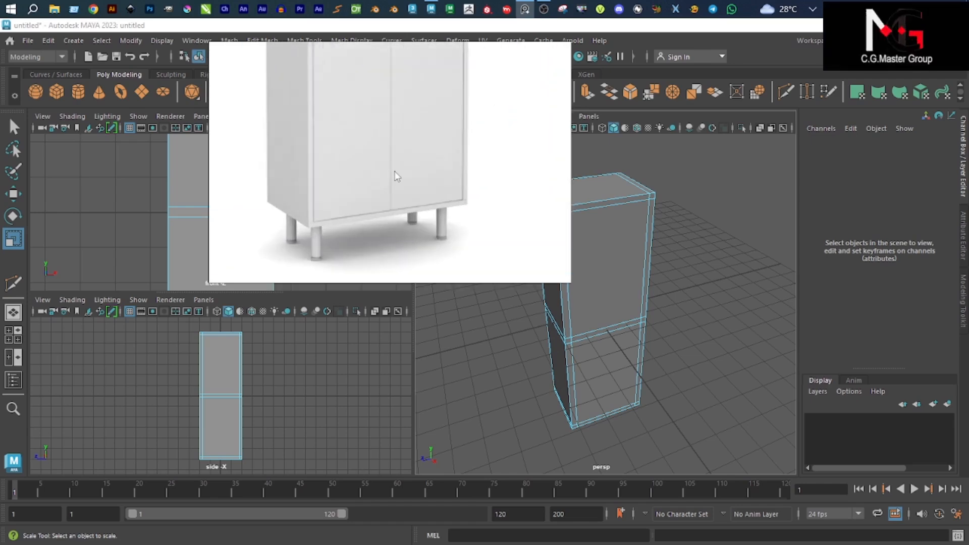
Select the upper and lower door faces on the front of the cabinet.
left_click_drag(704, 299, 684, 281, "alt")
right_click(684, 281)
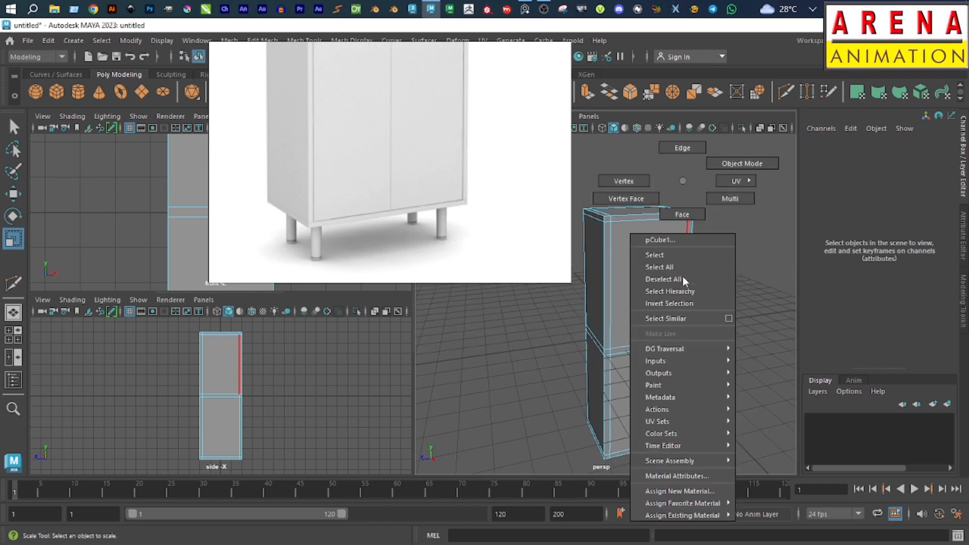
left_click(680, 152)
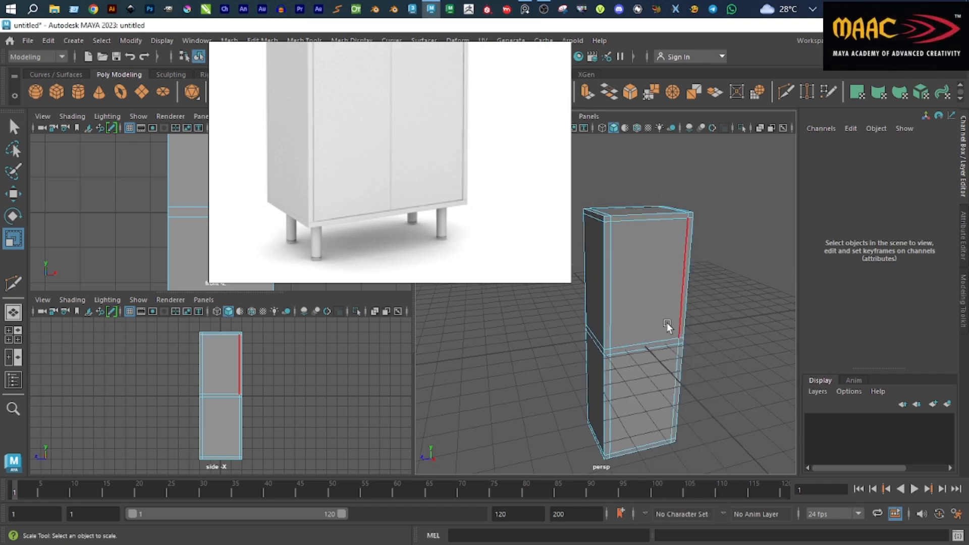
left_click(644, 238)
right_click(642, 239)
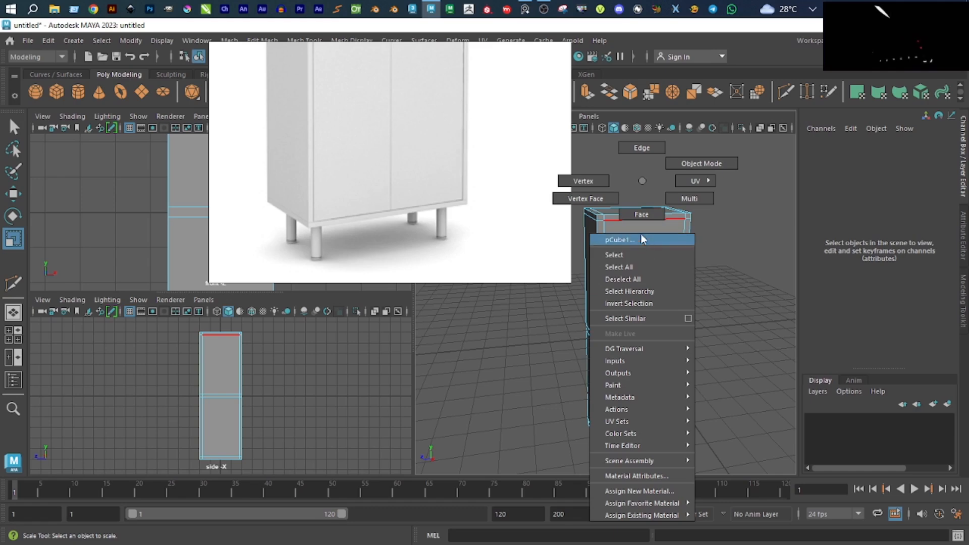
left_click(641, 214)
left_click(639, 270)
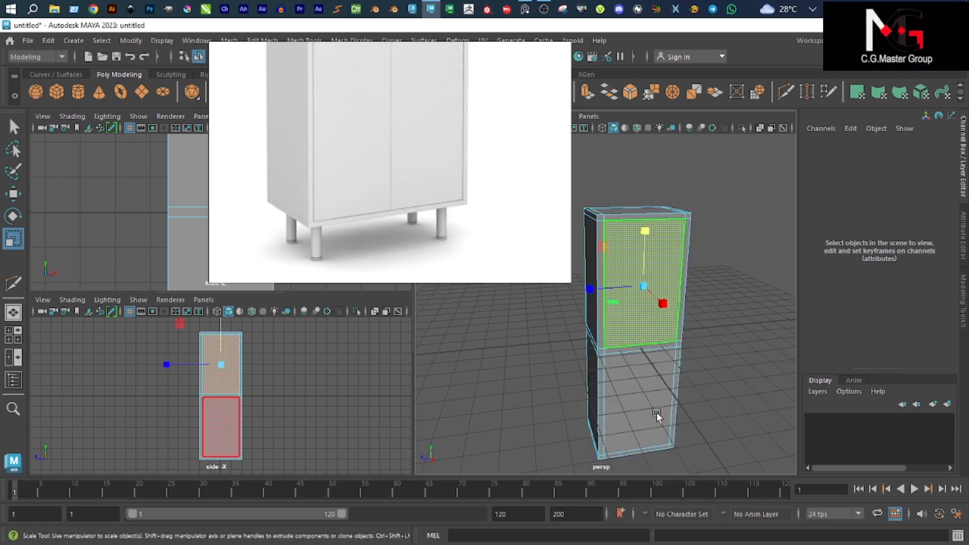
left_click(644, 388, "shift")
Extrude the two front door faces and scale them slightly inward to form a thin border inside the frame.
left_click_drag(645, 389, 554, 295, "alt")
scroll(566, 298, "up", 3)
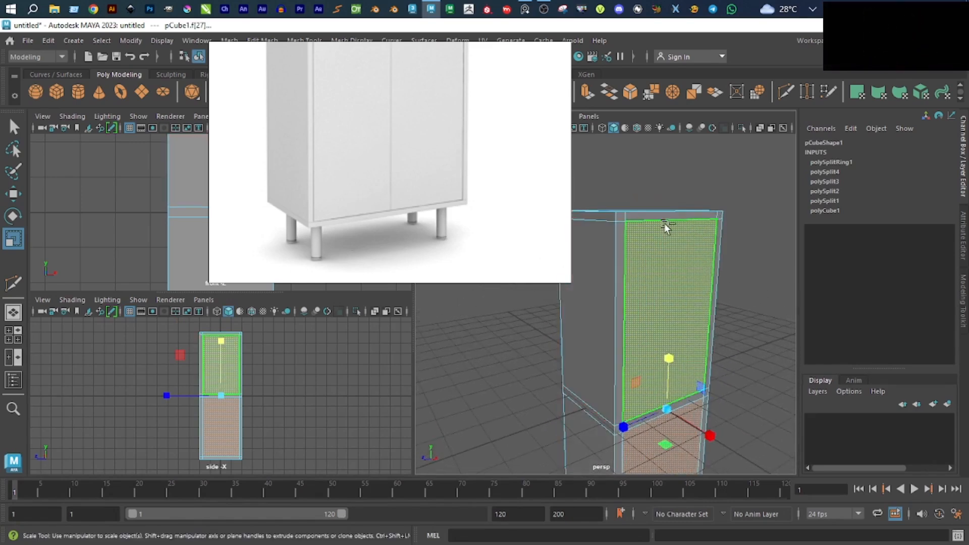
right_click_drag(665, 224, 667, 257, "shift")
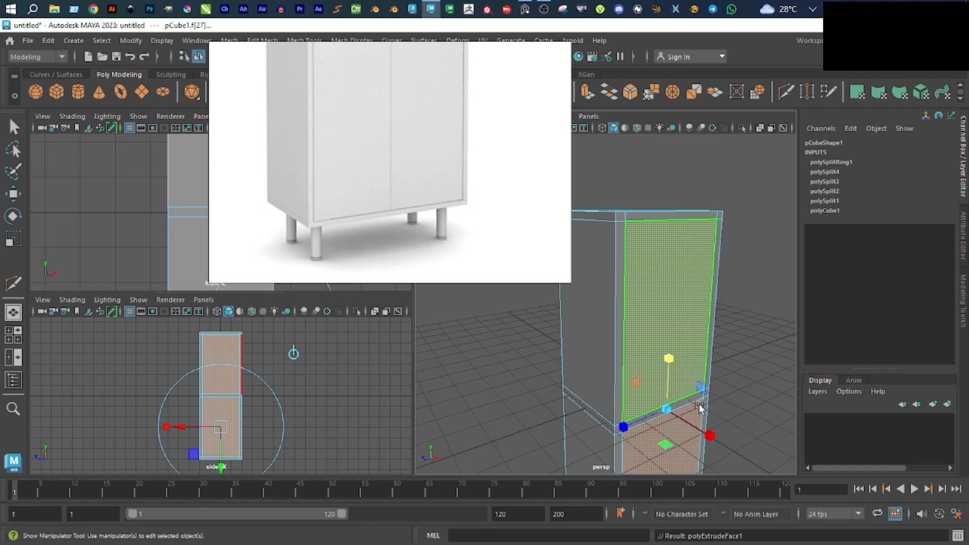
left_click_drag(710, 436, 684, 416)
left_click(705, 417)
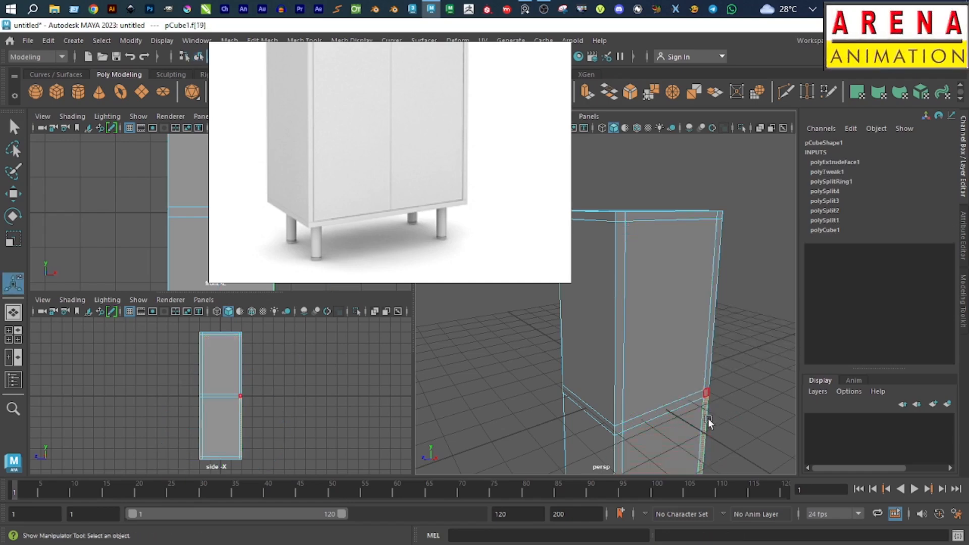
scroll(716, 313, "down", 5)
key("ctrl+e")
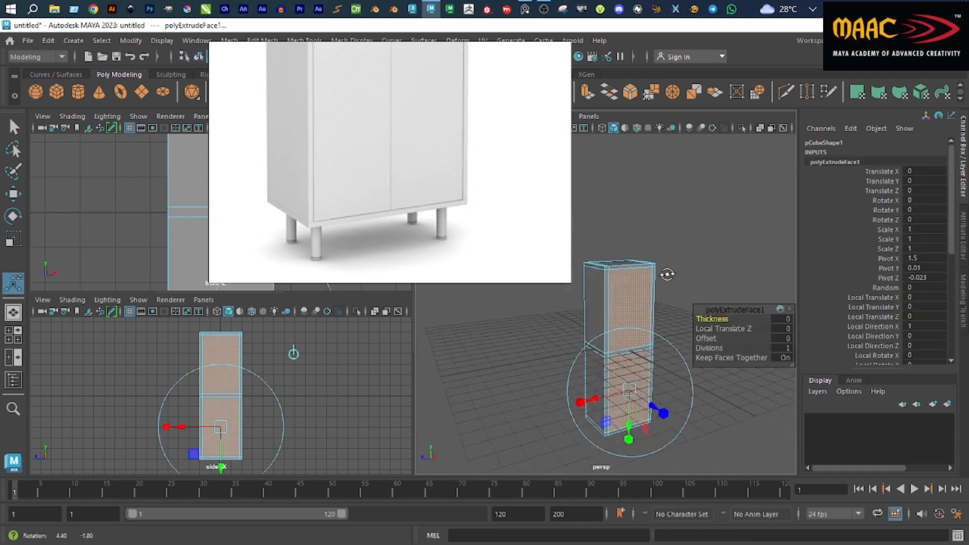
left_click(643, 386)
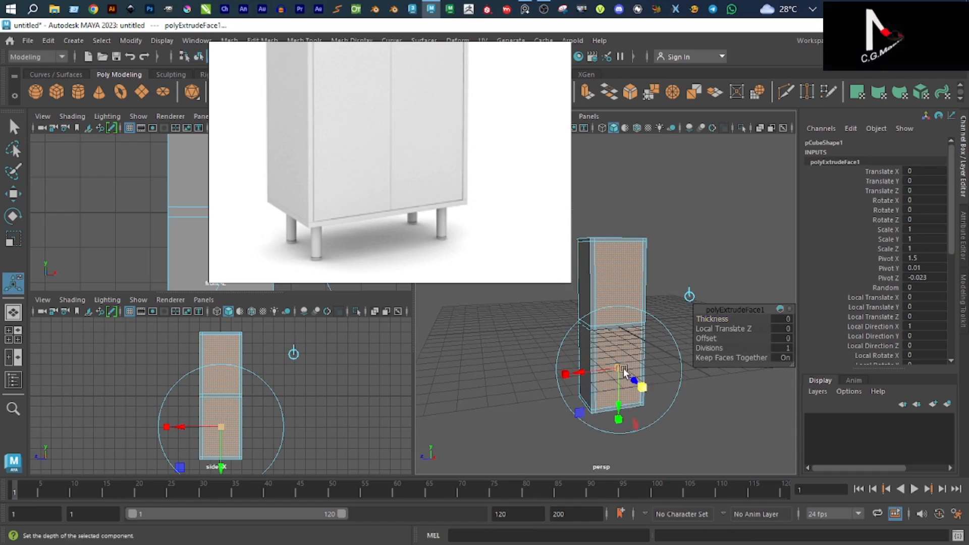
left_click_drag(619, 367, 621, 369)
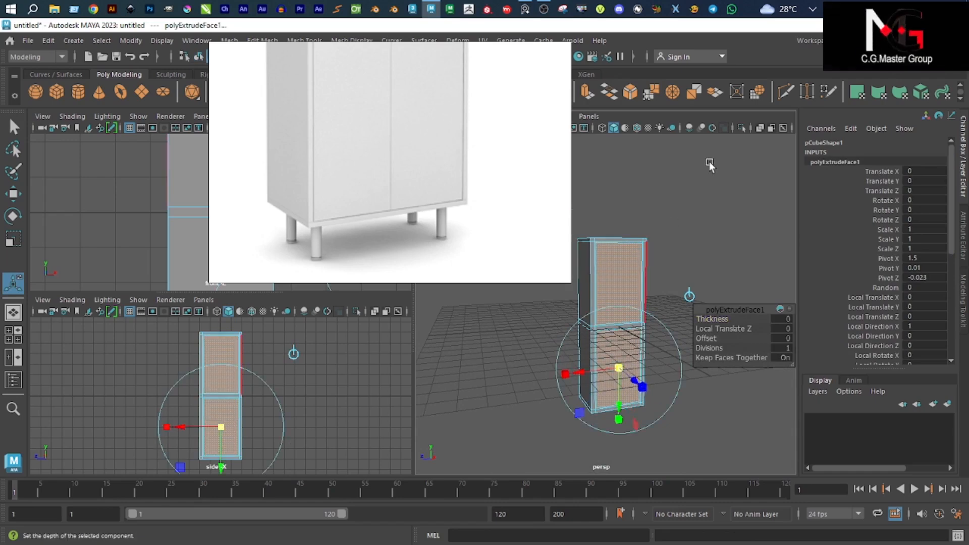
Extrude the inset door faces a second time into the cabinet, and return to object mode.
right_click_drag(700, 181, 698, 210, "shift")
left_click_drag(698, 209, 646, 357, "alt")
right_click_drag(615, 251, 677, 158)
left_click(733, 307)
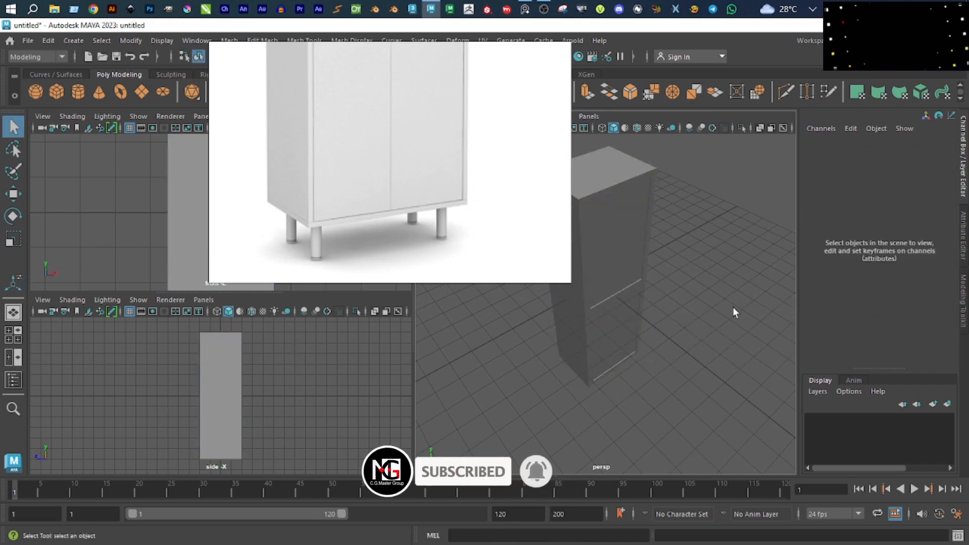
Inspect the recessed door edges around the cabinet's lower front corner and base.
left_click_drag(732, 310, 627, 352, "alt")
left_click(628, 351)
scroll(626, 369, "up", 5)
middle_click_drag(624, 388, 599, 348, "alt")
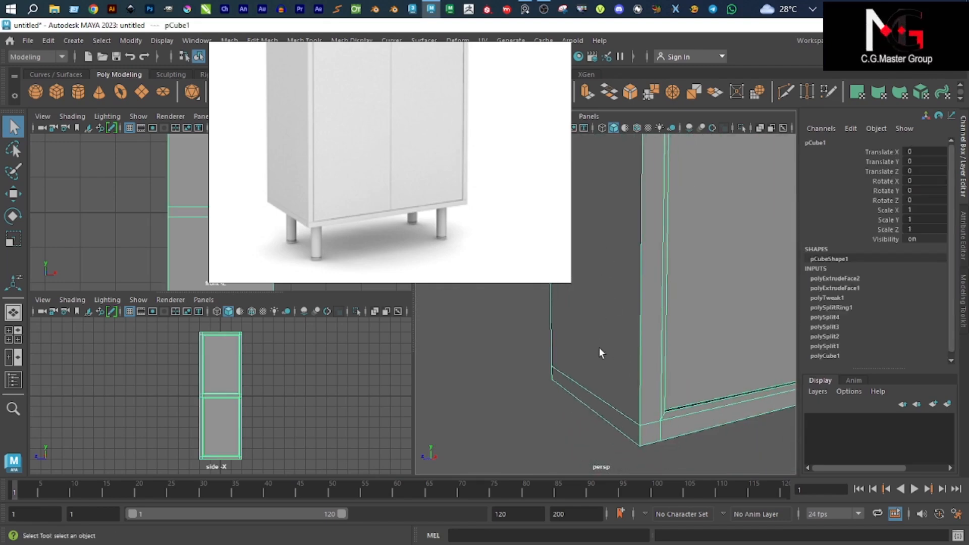
left_click_drag(599, 349, 617, 336, "alt")
middle_click_drag(617, 336, 625, 306, "alt")
right_click_drag(617, 184, 618, 218)
left_click(609, 380)
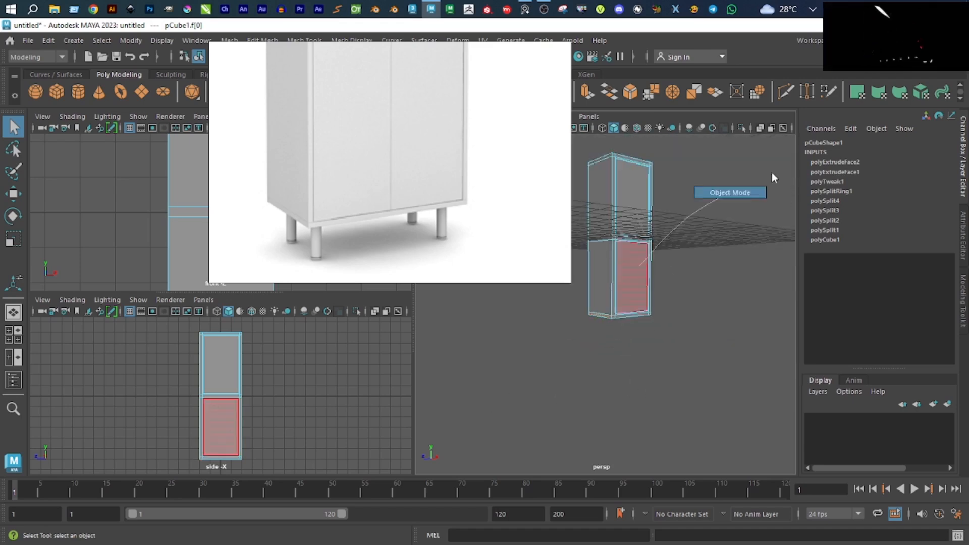
left_click(770, 173)
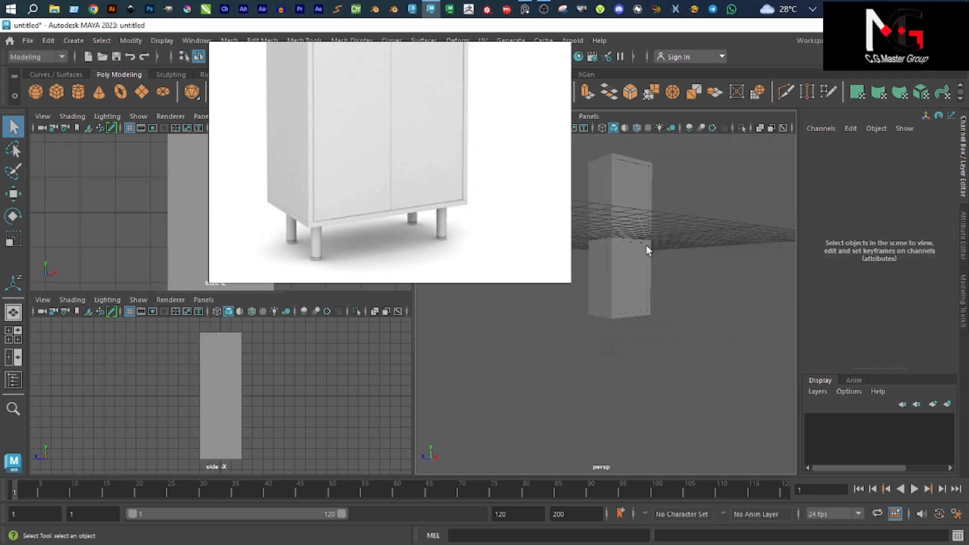
Inspect the door recess and frame thickness around the cabinet's upper front corner.
left_click_drag(645, 247, 637, 267, "alt")
scroll(636, 264, "up", 5)
left_click_drag(747, 212, 744, 358, "alt")
left_click(675, 251)
left_click_drag(674, 249, 655, 304, "alt")
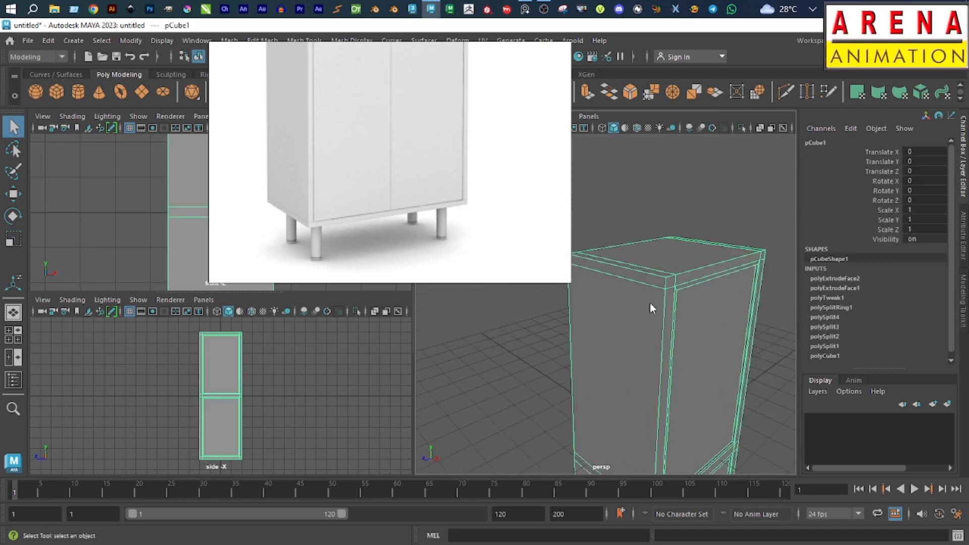
right_click_drag(649, 302, 641, 276)
left_click_drag(752, 301, 664, 311, "alt")
scroll(658, 330, "down", 5)
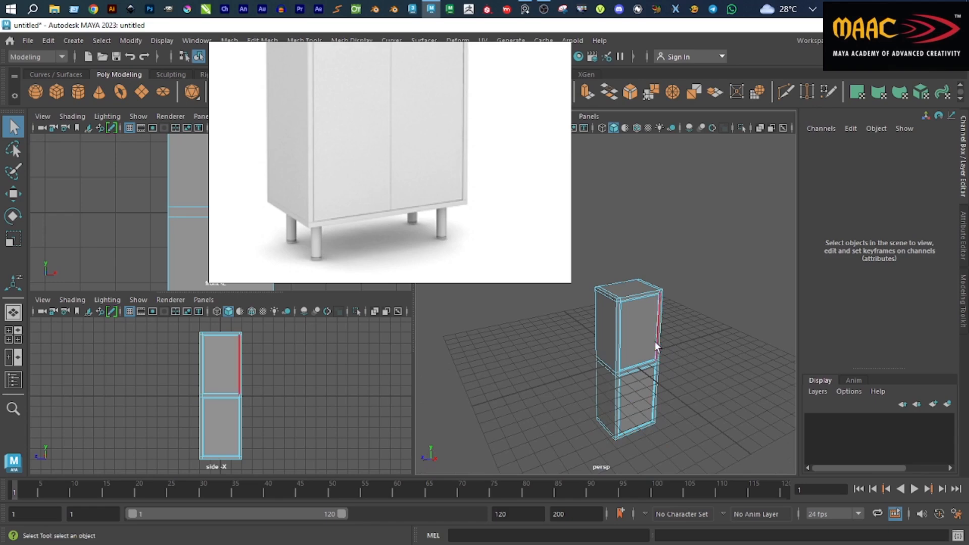
right_click_drag(655, 347, 682, 324)
scroll(693, 385, "up", 6)
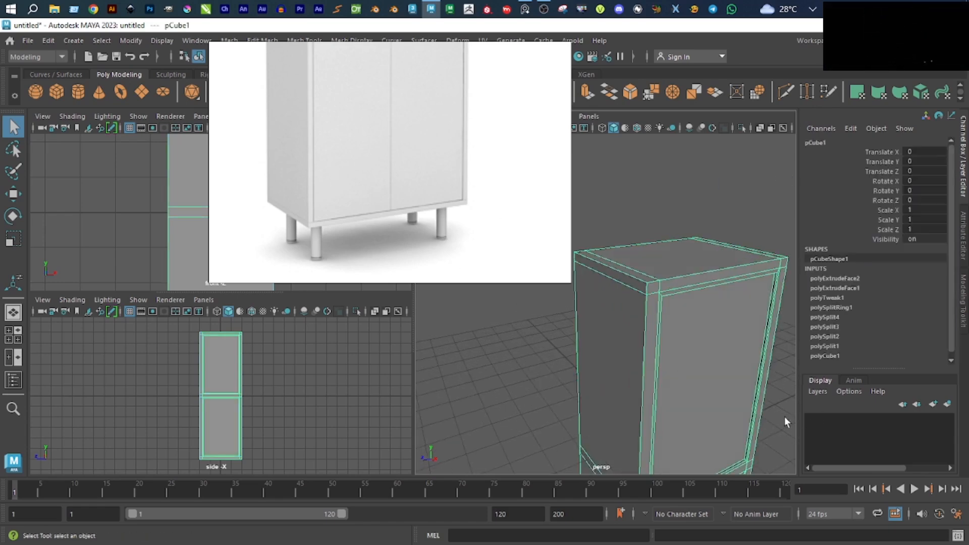
right_click_drag(784, 416, 583, 336, "alt")
scroll(325, 157, "down", 3)
scroll(625, 372, "up", 3)
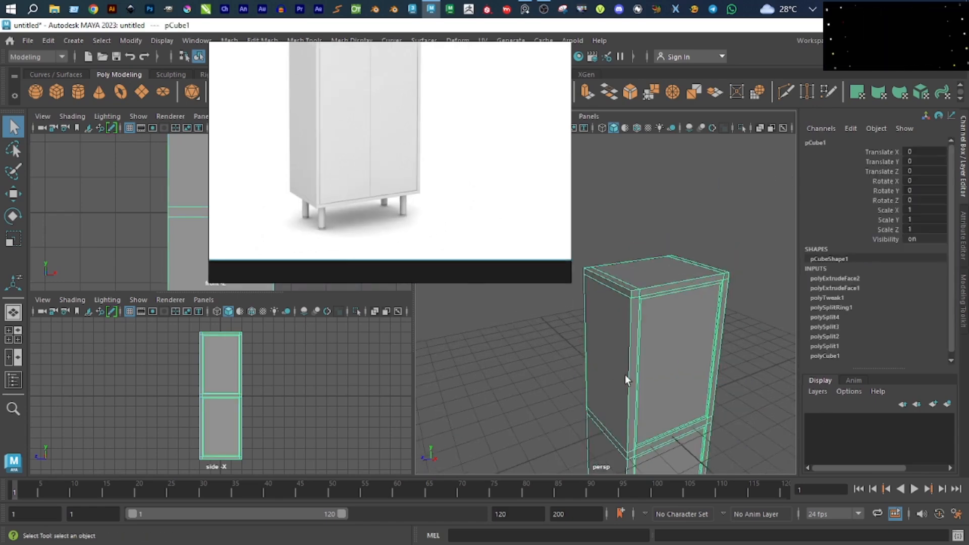
Compare the modeled door gaps and middle divider with the doors and handles in the cabinet reference.
left_click_drag(624, 371, 667, 362, "alt")
middle_click_drag(667, 361, 664, 246, "alt")
left_click_drag(676, 374, 625, 347, "alt")
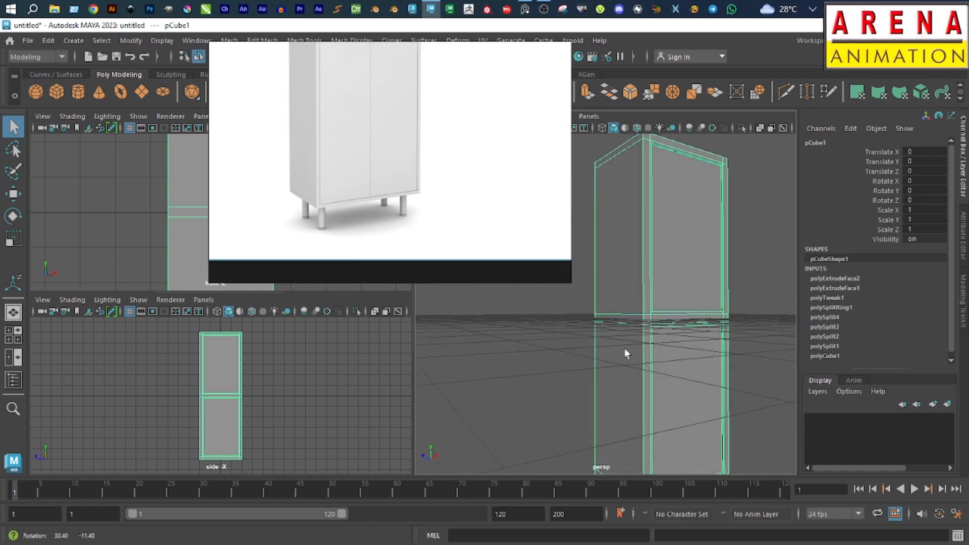
scroll(423, 187, "down", 5)
scroll(398, 119, "up", 3)
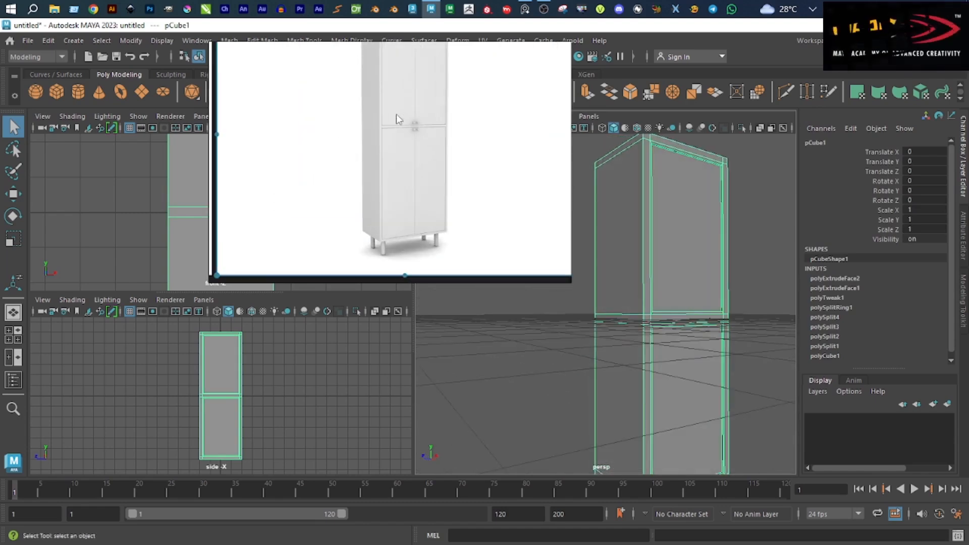
middle_click_drag(398, 116, 398, 196)
left_click(748, 196)
left_click_drag(748, 195, 729, 222, "alt")
scroll(448, 228, "up", 5)
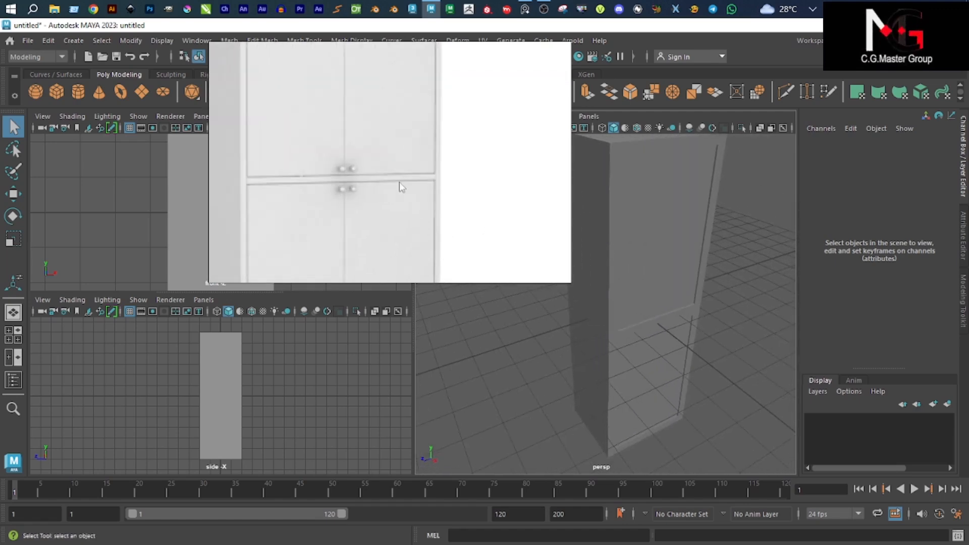
left_click_drag(614, 283, 644, 268, "alt")
scroll(313, 216, "down", 5)
scroll(316, 217, "down", 3)
left_click_drag(653, 322, 613, 316, "alt")
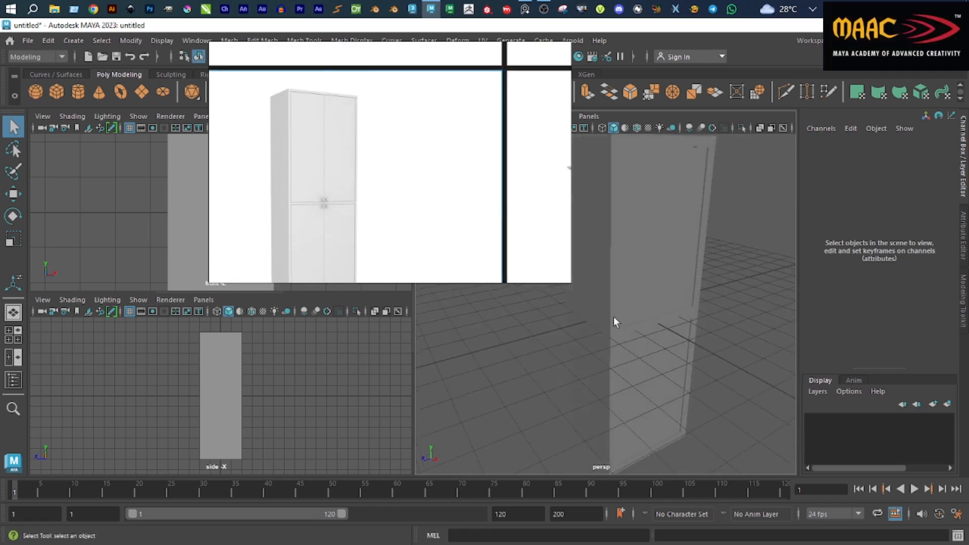
Delete the single-block cabinet model from the scene.
left_click(701, 325)
left_click_drag(719, 326, 691, 328, "alt")
right_click_drag(682, 298, 734, 204)
left_click(736, 214)
left_click(694, 298)
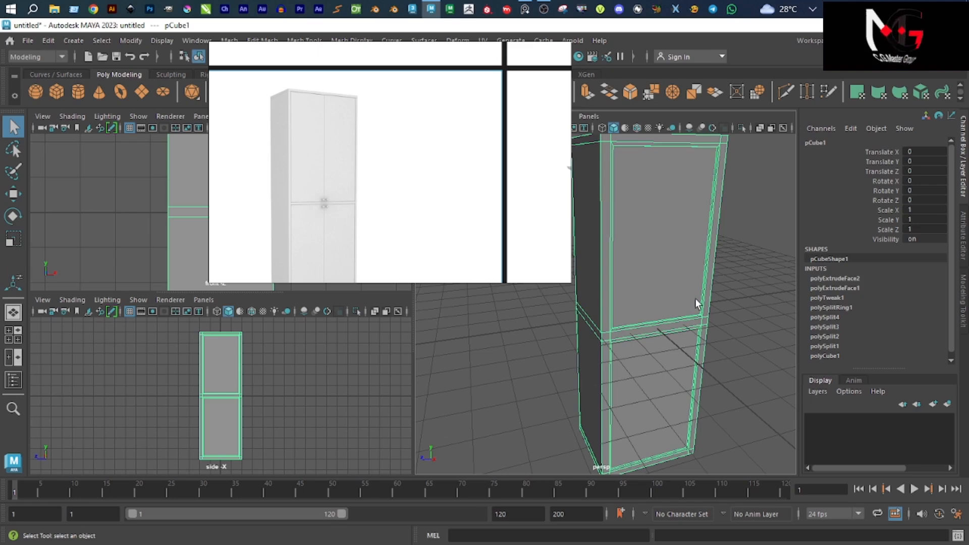
key("Delete")
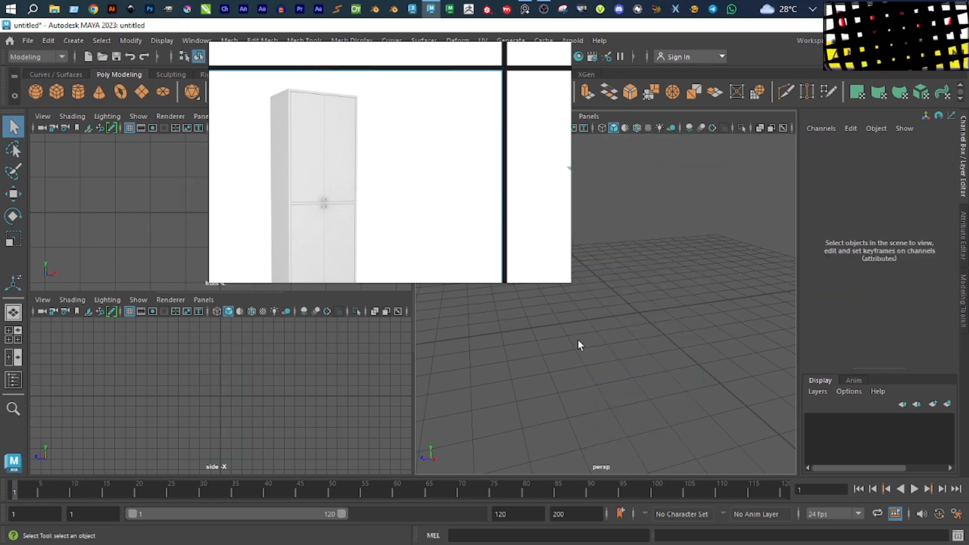
Move the reference window aside and create a new polygon cube at the origin.
right_click_drag(474, 221, 733, 144)
left_click(524, 346)
key("shift+a")
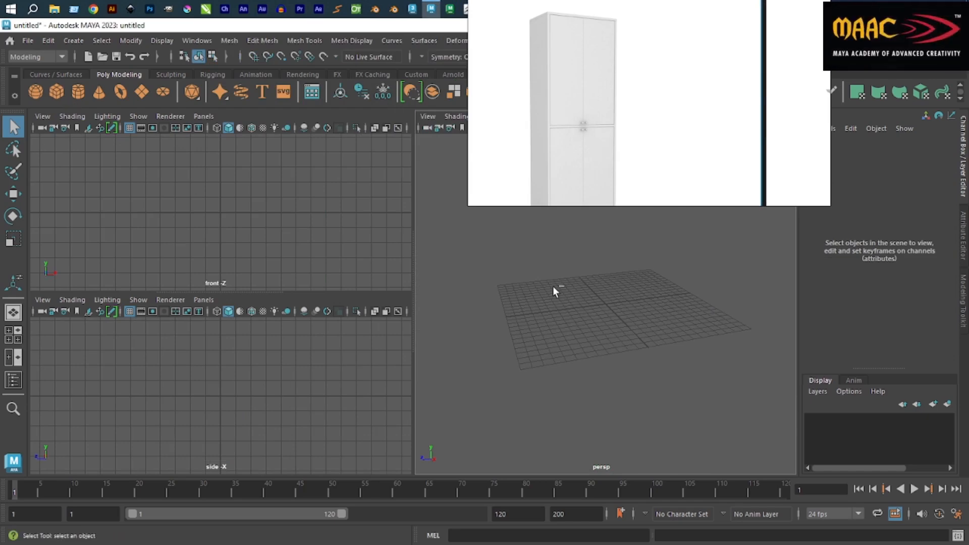
right_click_drag(553, 287, 517, 241, "shift")
mouse_move(549, 297)
right_mouse_down("shift")
mouse_move(557, 280)
mouse_move(540, 270)
mouse_move(549, 302)
right_mouse_up("shift")
scroll(608, 305, "up", 5)
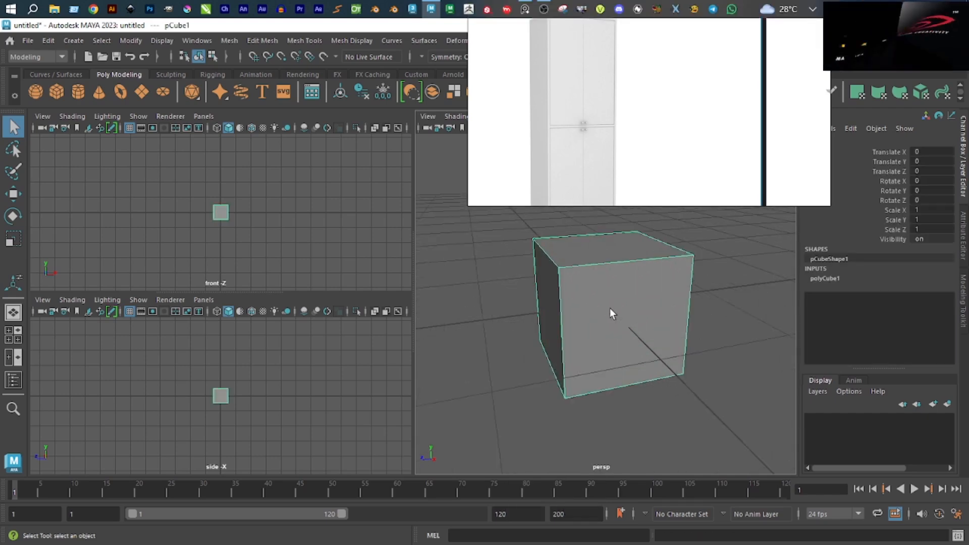
Scale the cube into a thin, tall side panel, about 3.13 in Y and -0.076 in Z.
scroll(611, 310, "down", 5)
scroll(600, 317, "up", 2)
key("r")
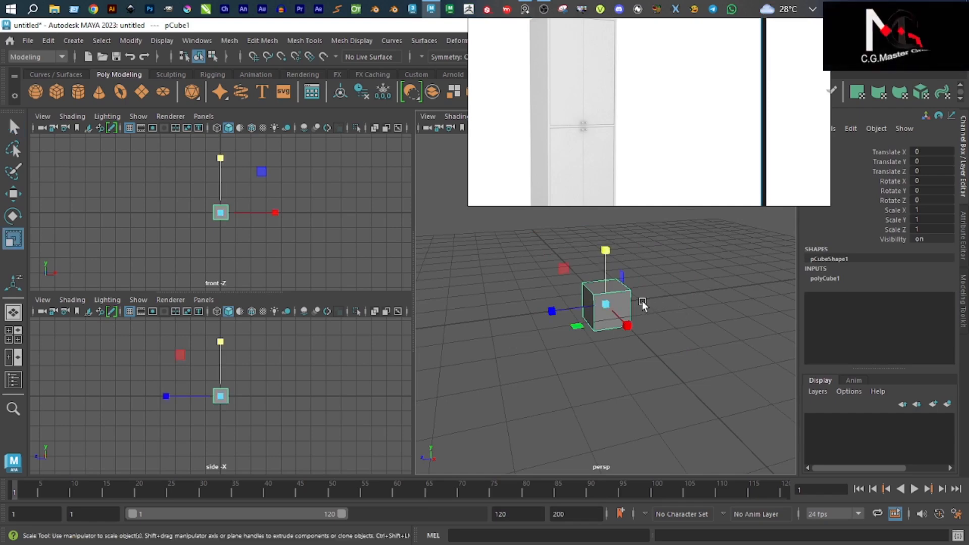
left_click_drag(570, 313, 574, 275)
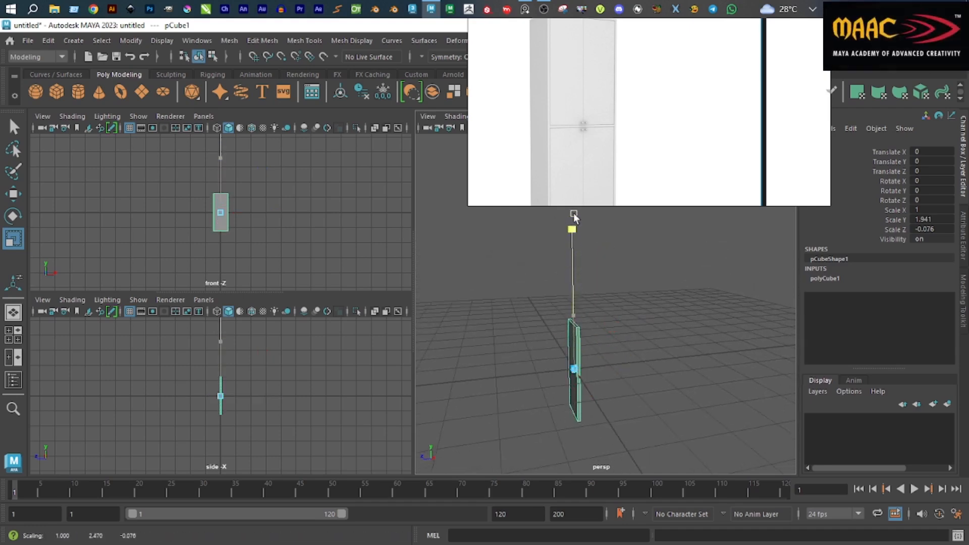
left_click_drag(573, 217, 573, 194)
left_click(14, 127)
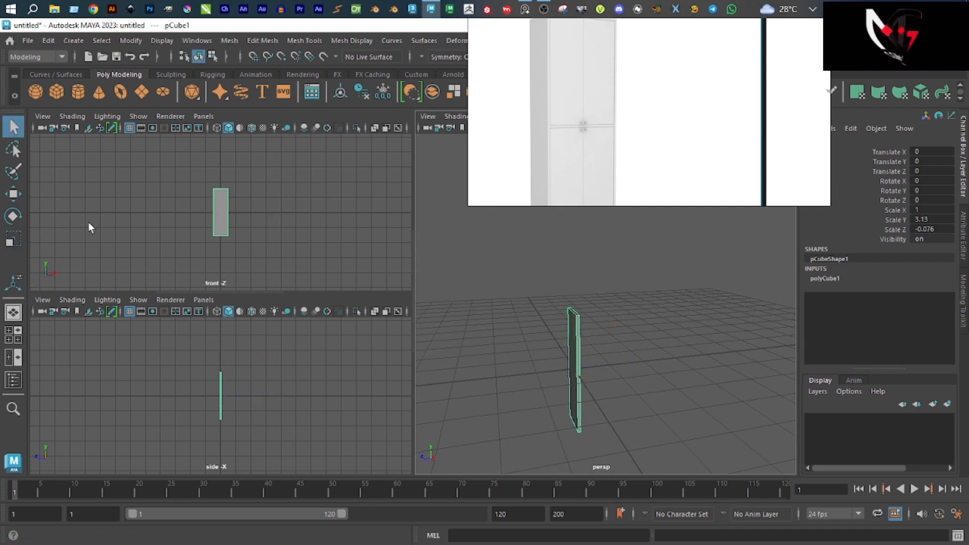
Raise the side panel to about 1.499 in Y so that it stands on the grid.
key("w")
left_click_drag(568, 378, 560, 376, "alt")
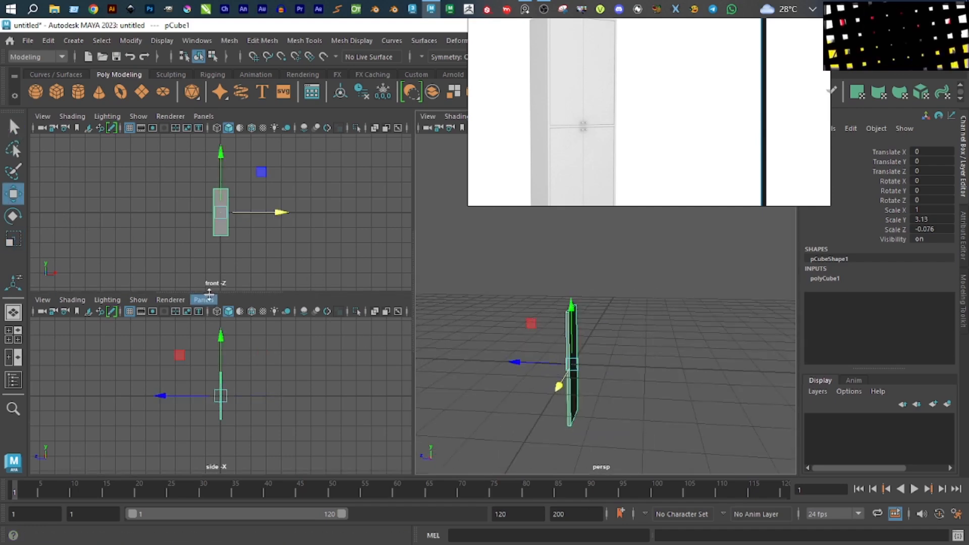
left_click_drag(218, 349, 218, 304)
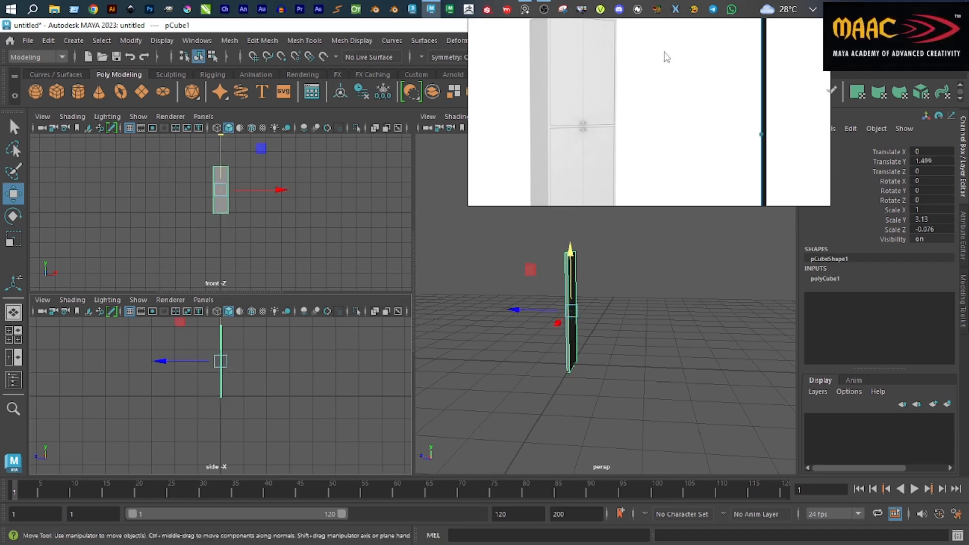
mouse_move(589, 327)
left_mouse_down("alt")
mouse_move(652, 330)
mouse_move(593, 339)
left_mouse_up("alt")
Try a duplicate of the panel as the opposite side at about -1.918 in Z, and delete the copy.
key("ctrl+d")
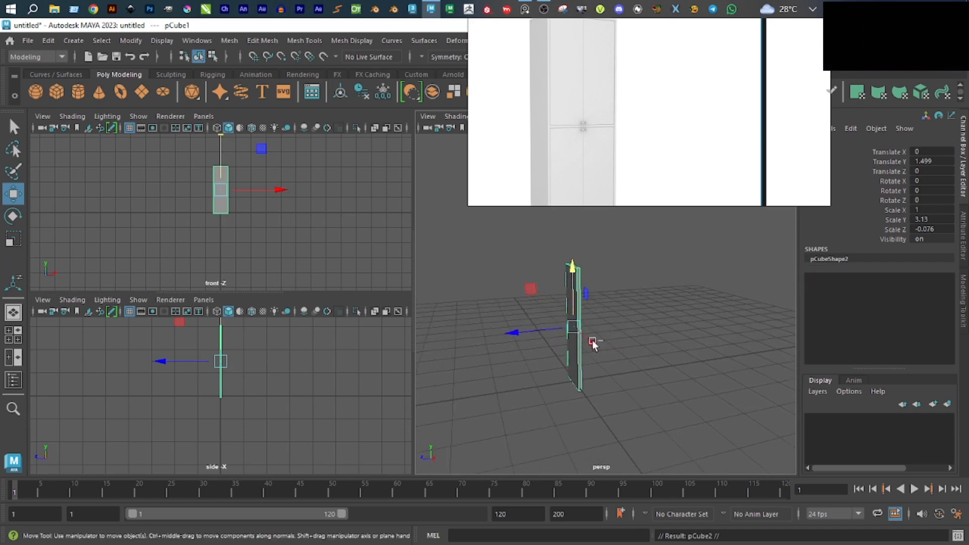
left_click_drag(525, 337, 588, 332)
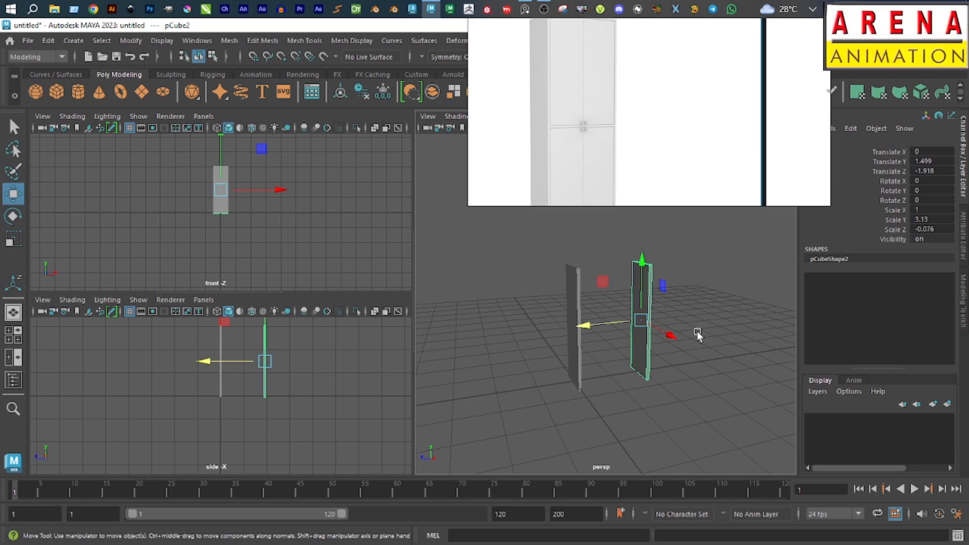
key("Delete")
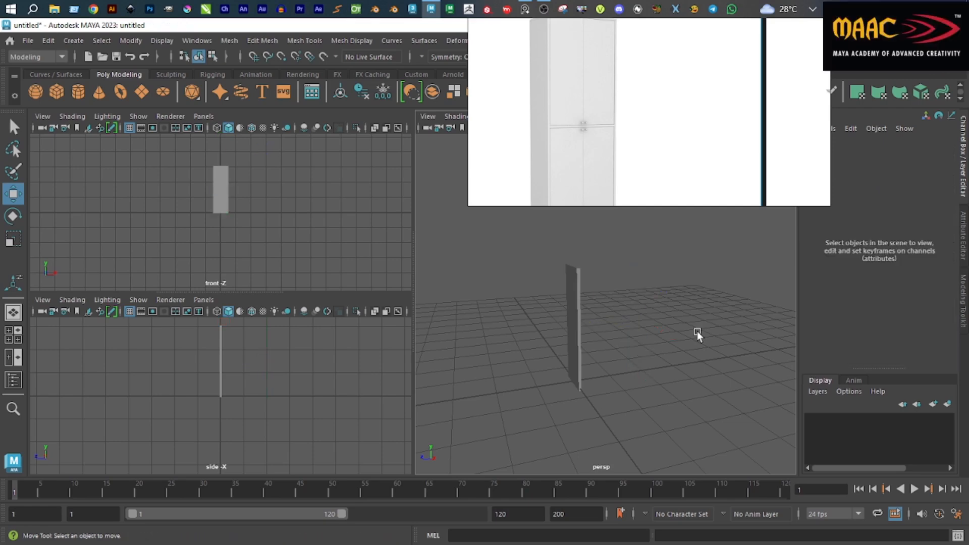
Try a plain duplicate of the side panel as the opposite side at about -1.27 in Z, and remove the copy.
left_click(572, 335)
left_click(827, 278)
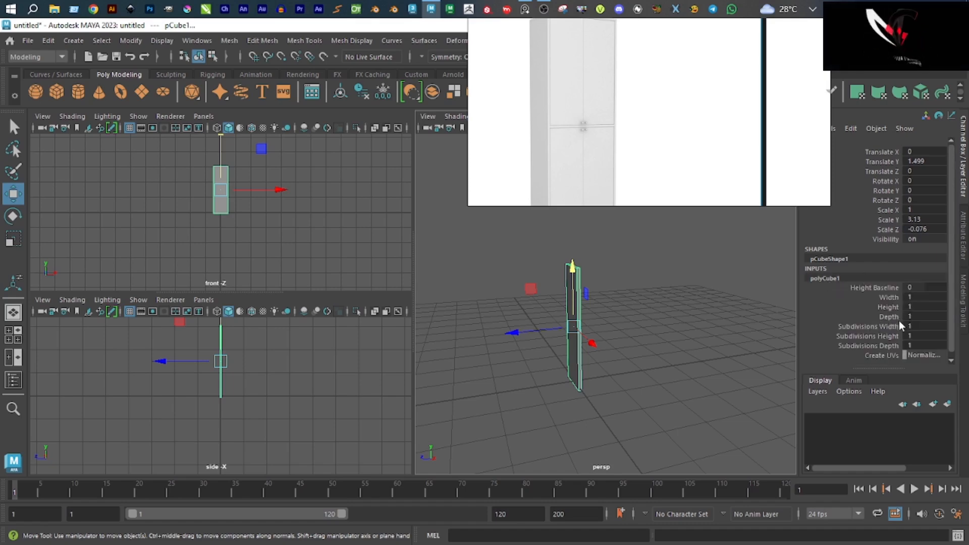
left_click(607, 304)
left_click(580, 311)
key("ctrl+d")
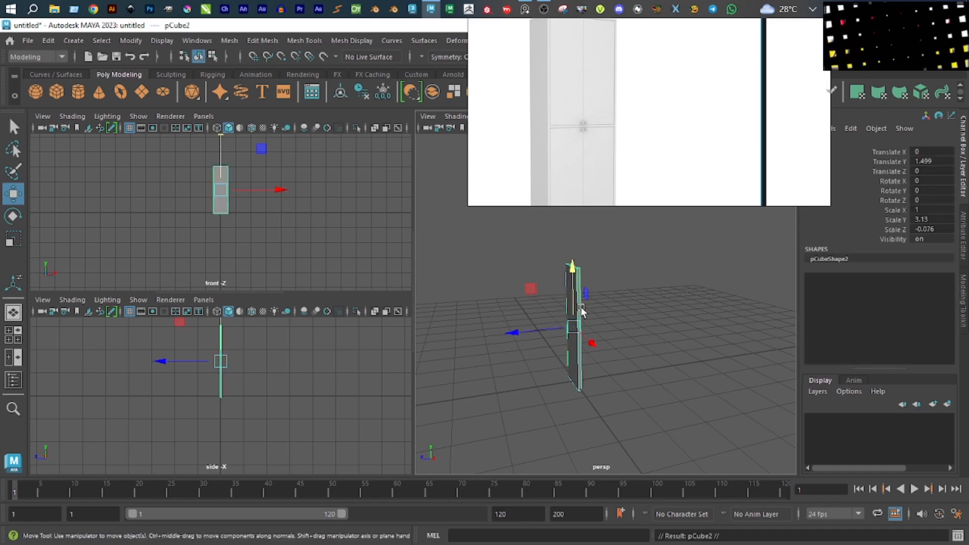
left_click_drag(515, 331, 571, 334)
left_click(732, 349)
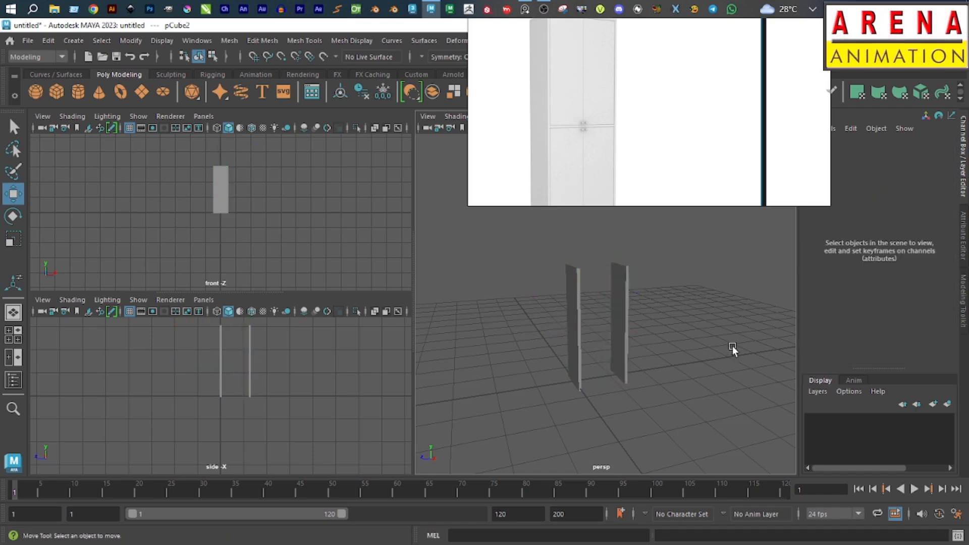
left_click(620, 303)
left_click(830, 258)
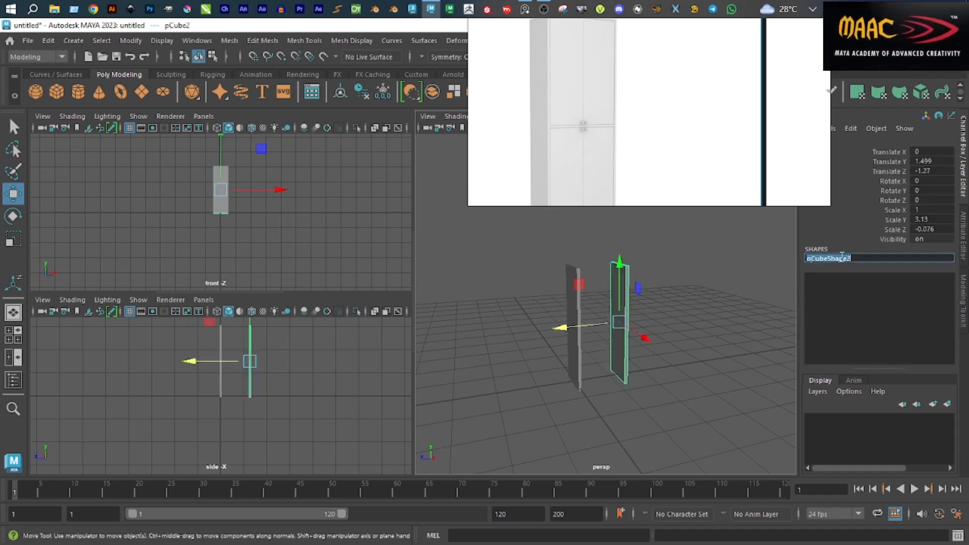
left_click(697, 300)
left_click_drag(592, 341, 634, 337, "alt")
left_click(625, 339)
left_click(612, 341)
Make an instance of the side panel with Scale X -1 and place it opposite at about -1.797 in Z.
left_click(568, 330)
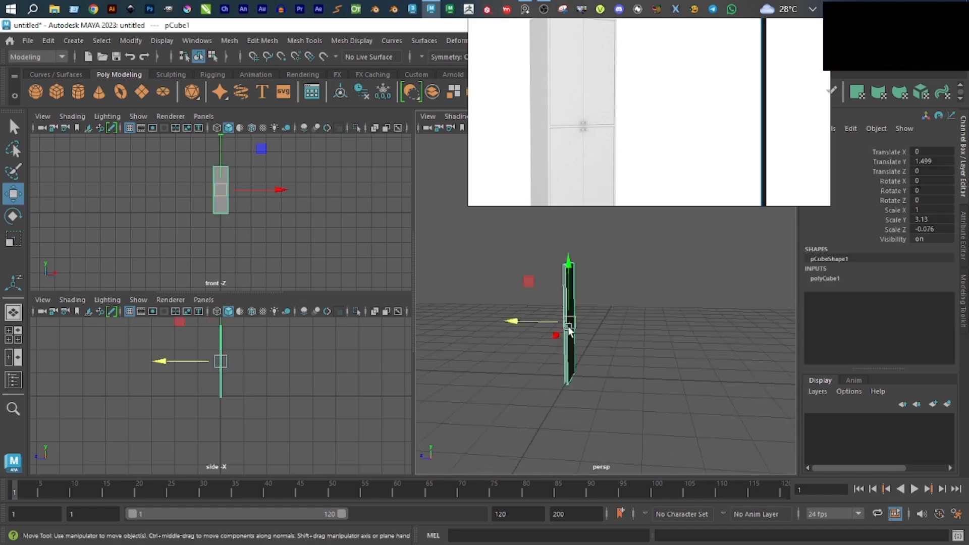
left_click_drag(522, 324, 589, 323)
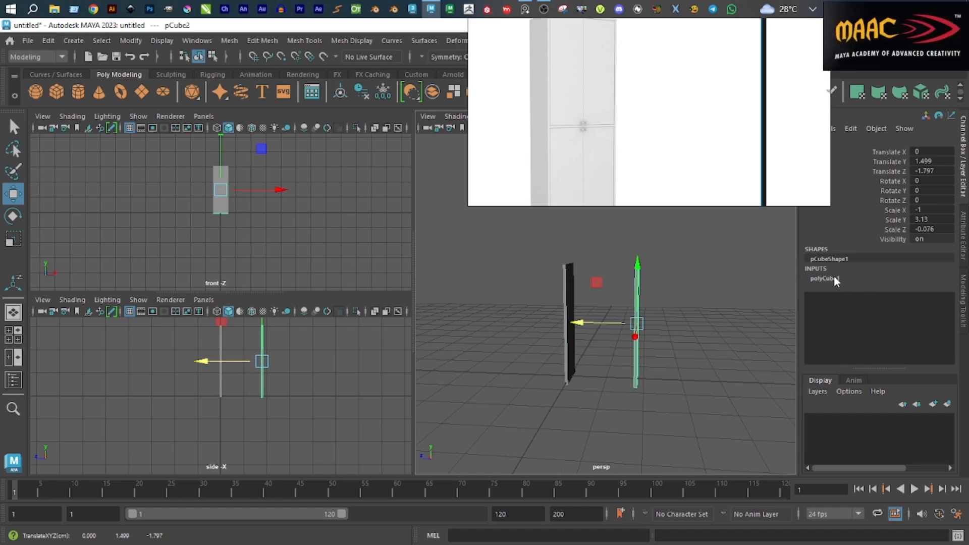
left_click(745, 304)
mouse_move(558, 357)
left_mouse_down("alt")
mouse_move(599, 361)
mouse_move(575, 360)
left_mouse_up("alt")
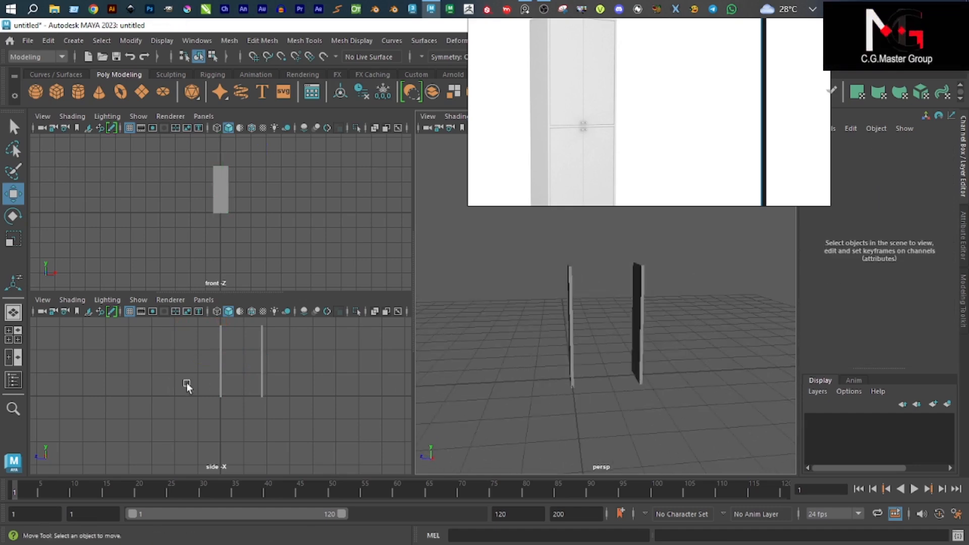
Move the instanced panel along Z closer to the first panel to narrow the cabinet.
left_click(634, 335)
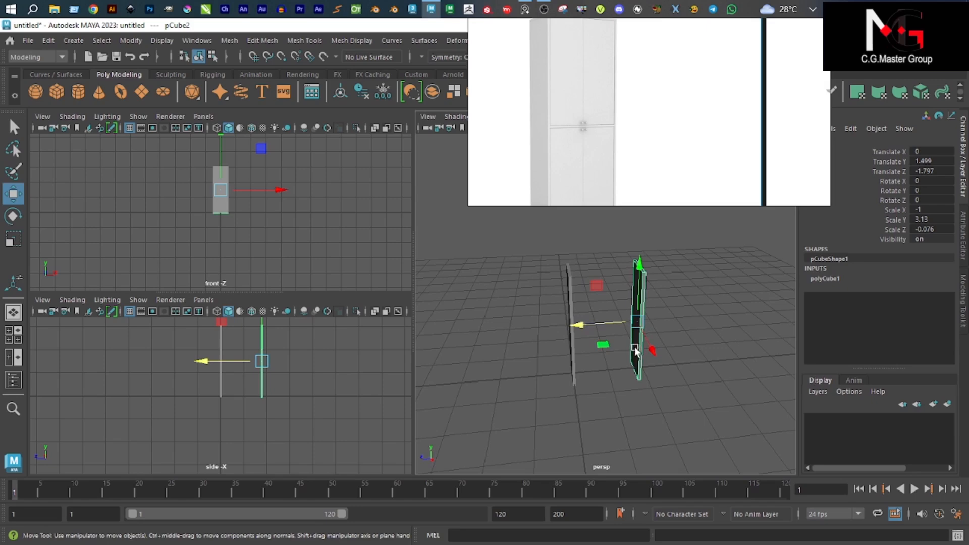
left_click_drag(597, 330, 624, 302)
left_click(652, 341)
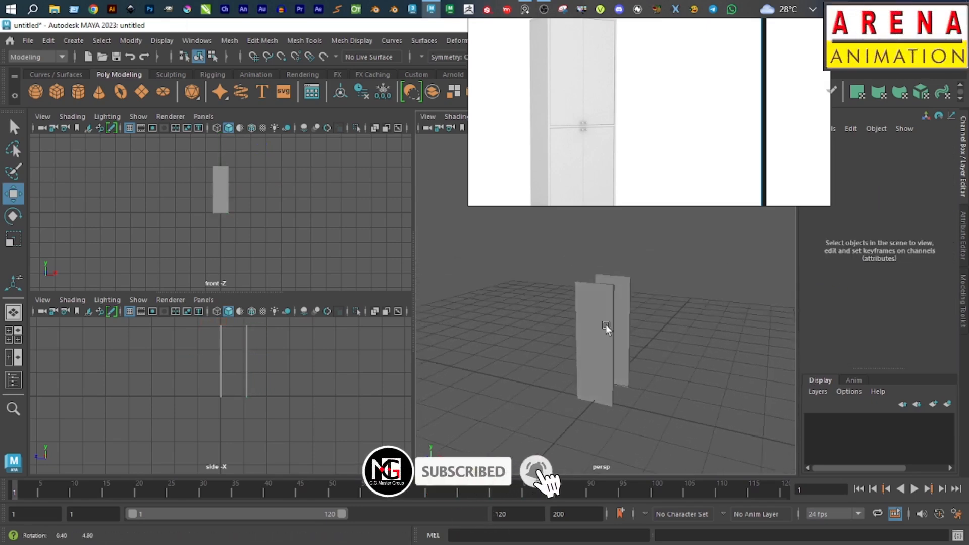
left_click(606, 329)
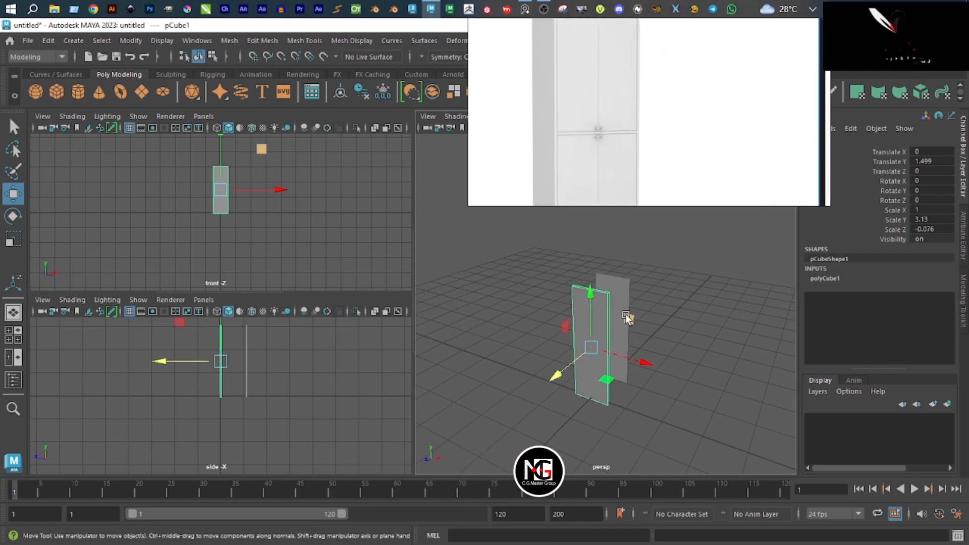
left_click(688, 320)
left_click(597, 305)
left_click_drag(598, 304, 564, 313, "alt")
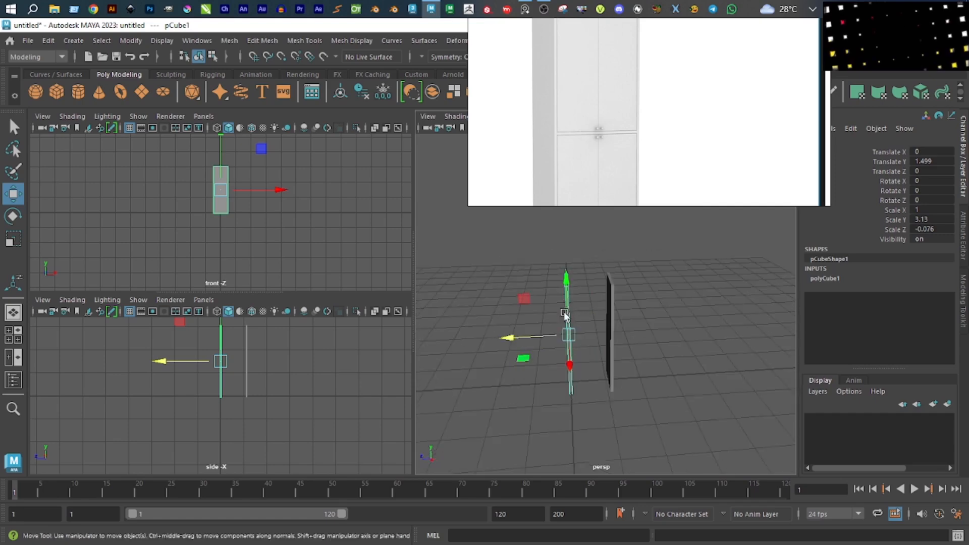
scroll(574, 304, "up", 6)
right_click(521, 279)
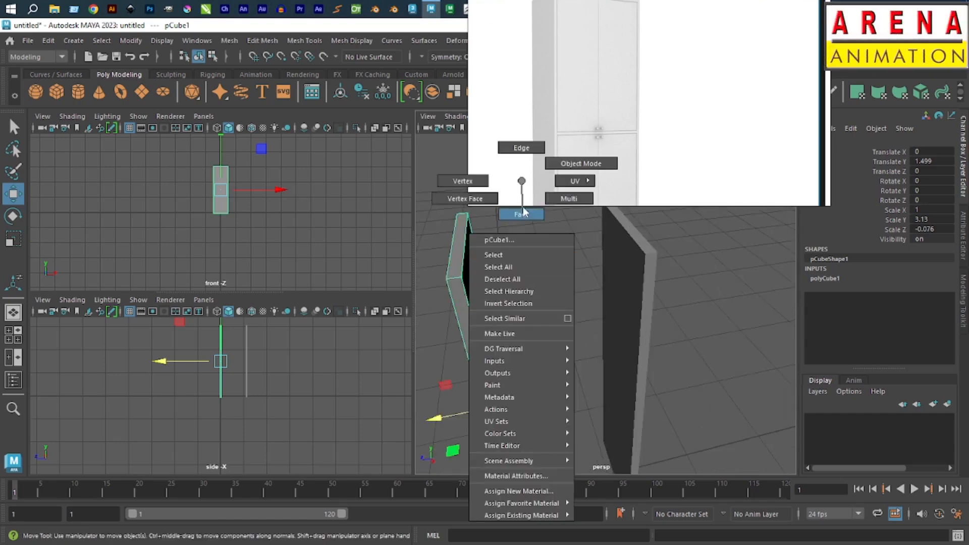
right_click_drag(522, 212, 522, 213)
left_click(461, 222)
right_click(463, 229, "shift")
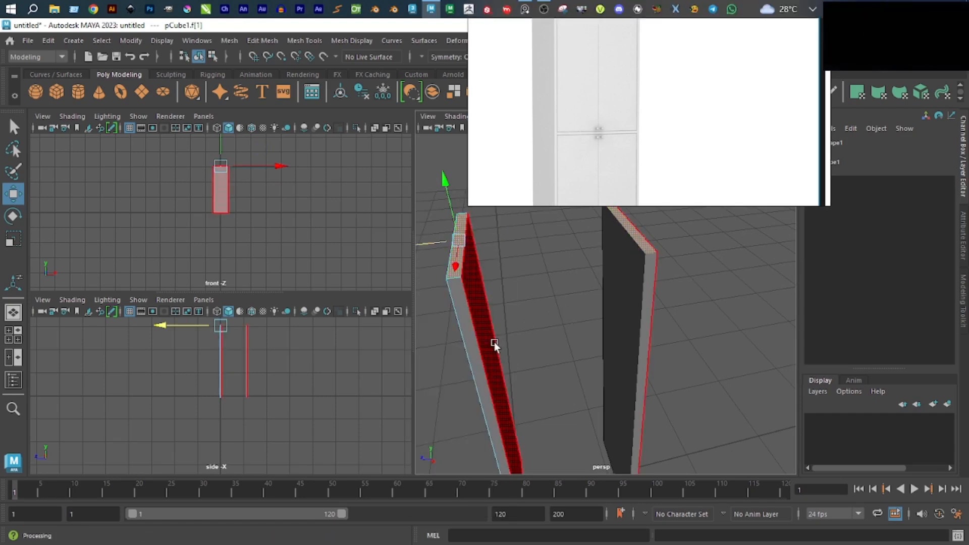
right_click_drag(493, 345, 536, 309)
left_click(683, 320)
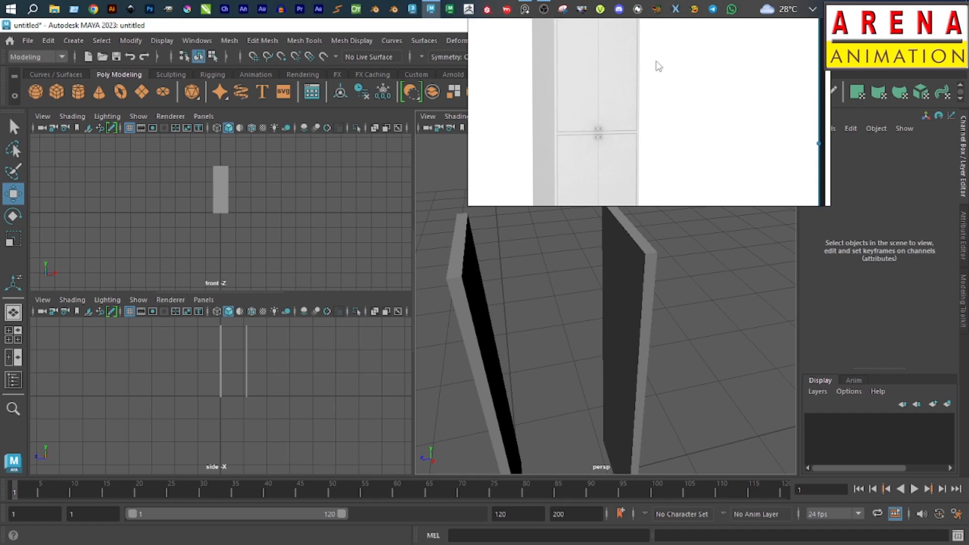
Switch to the desktop, open the QiPress20Portable archive in the Display Software folder, and run QiPress without extracting it.
left_click_drag(655, 64, 632, 250)
left_click(908, 25)
left_click(221, 196)
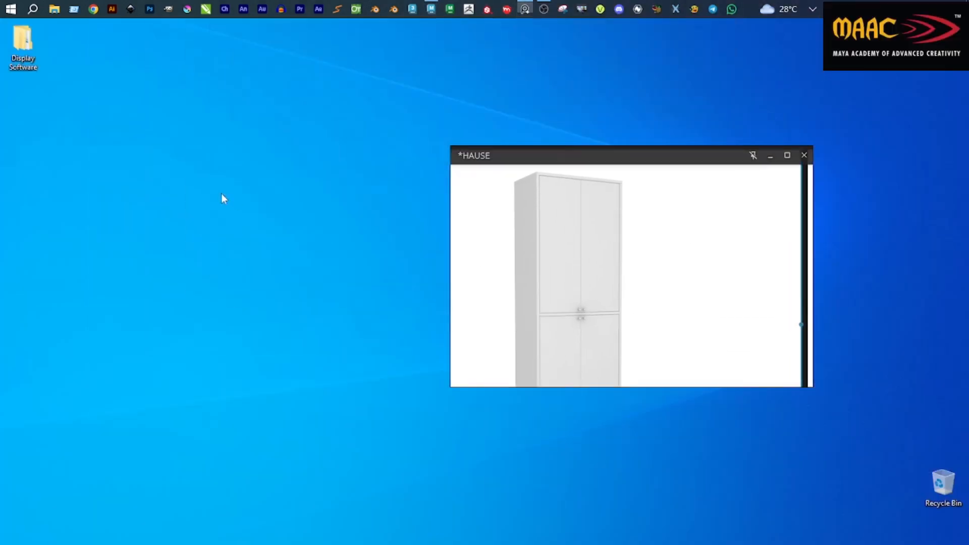
double_click(34, 45)
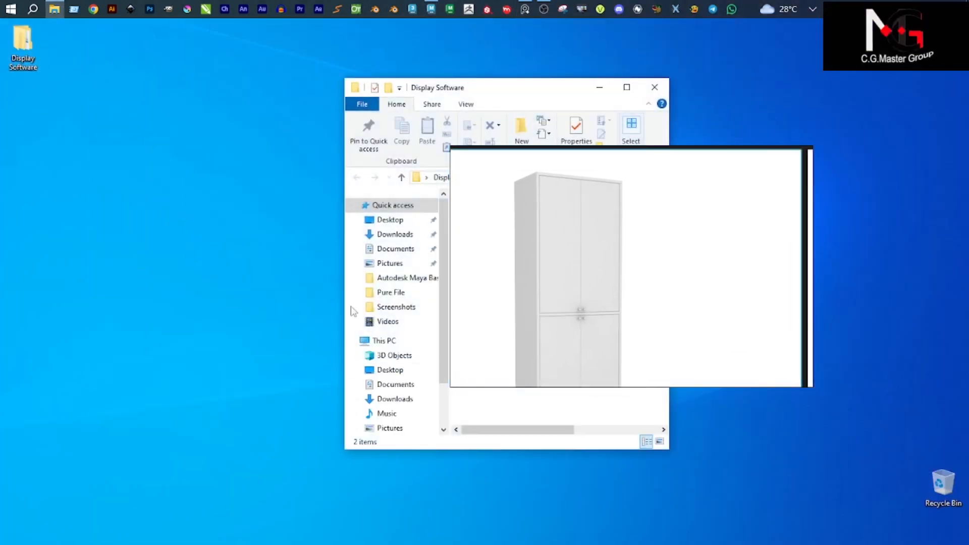
right_click_drag(578, 266, 762, 203)
double_click(506, 216)
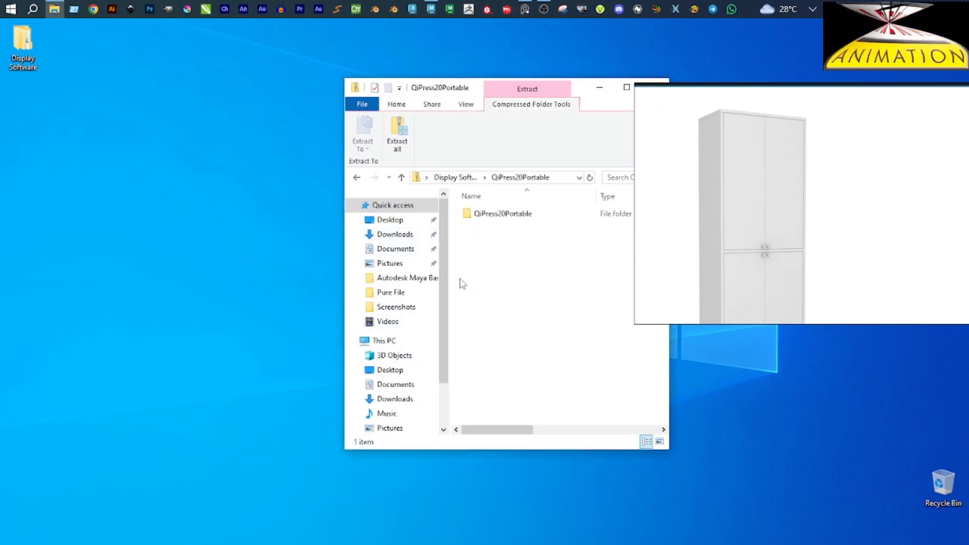
double_click(509, 216)
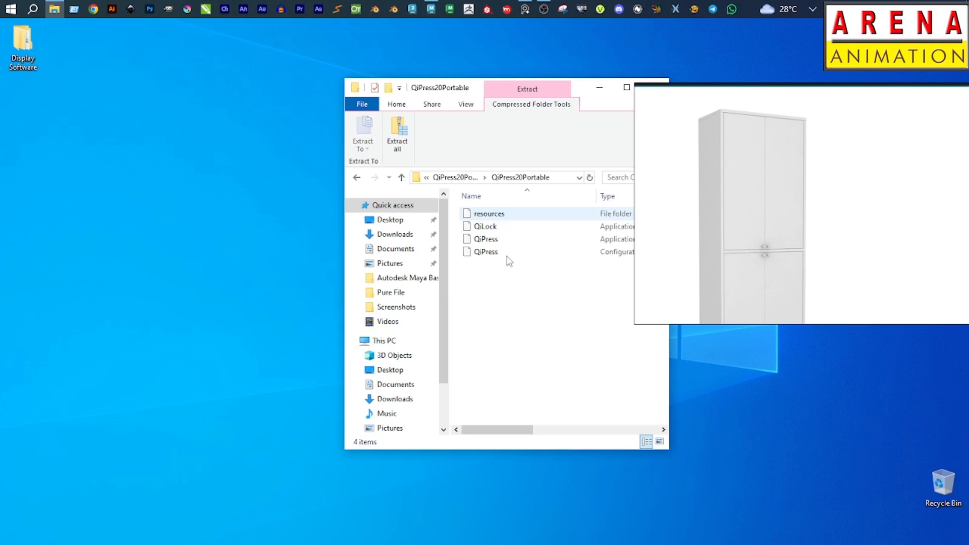
left_click(497, 239)
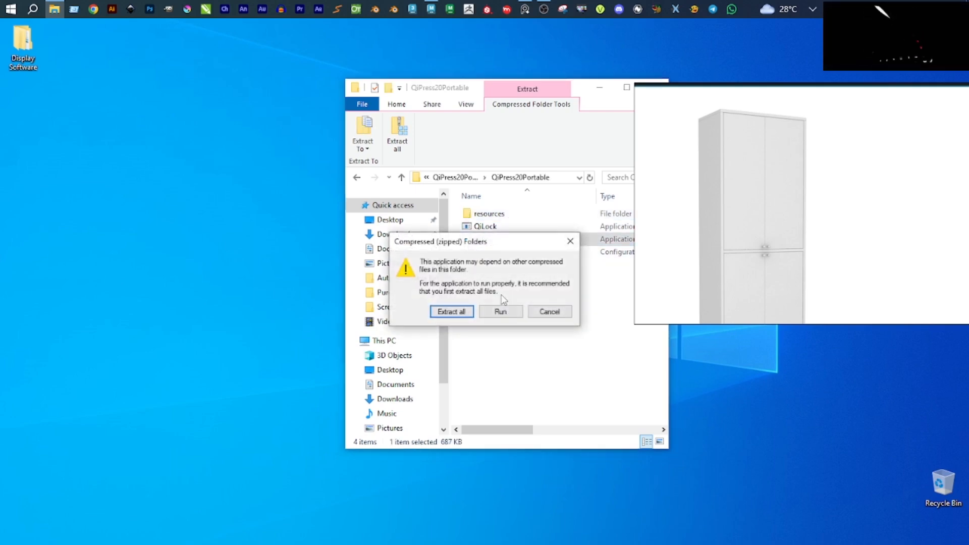
left_click(505, 313)
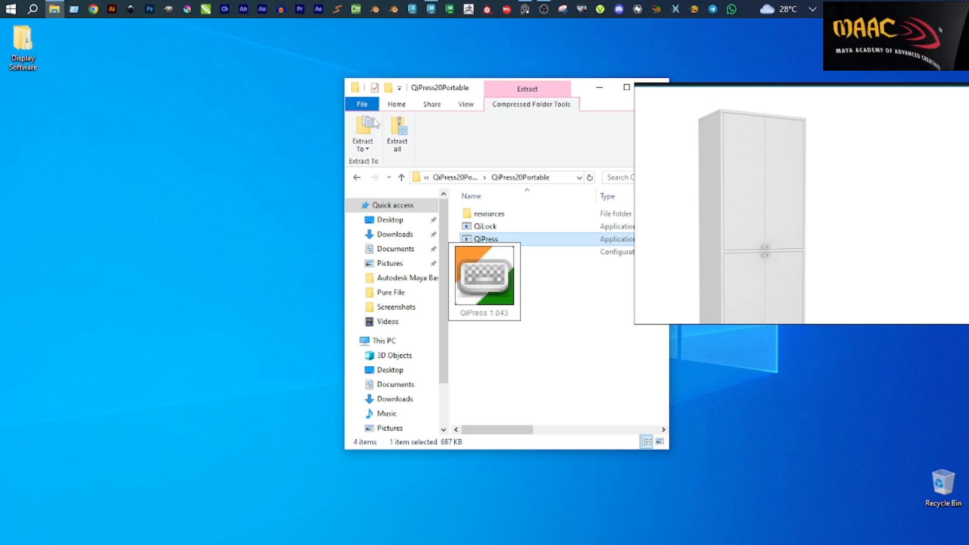
Close the QiPress20Portable folder window and dismiss the QiPress notification.
left_click_drag(441, 87, 296, 100)
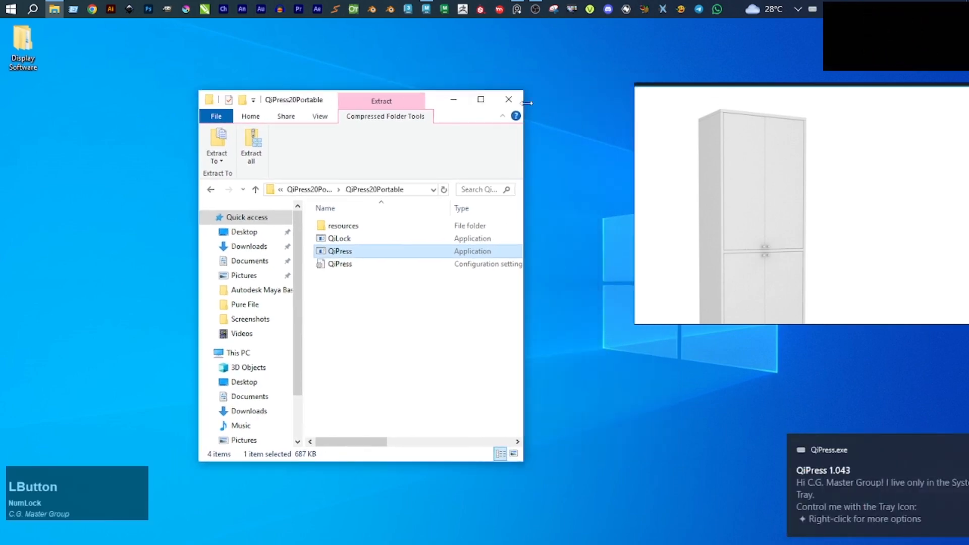
left_click(509, 100)
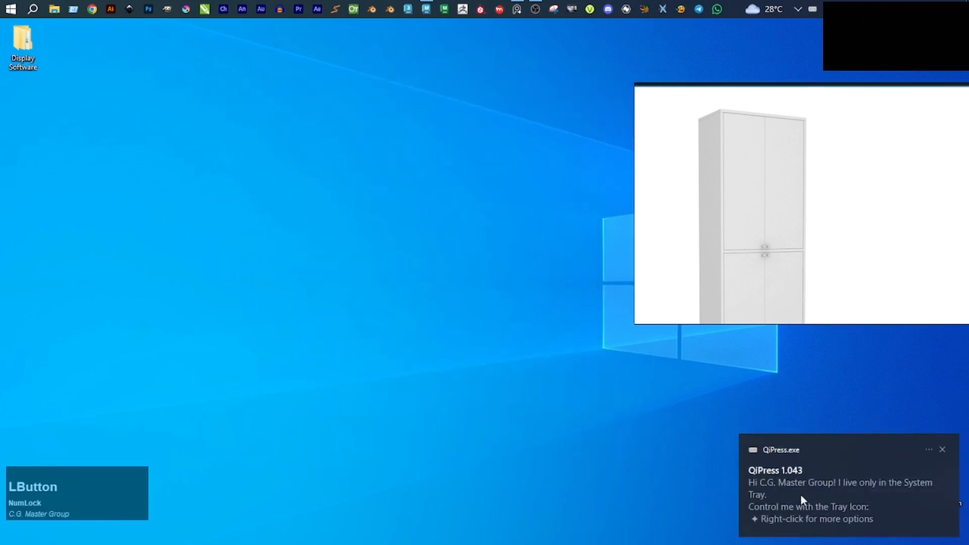
left_click(792, 512)
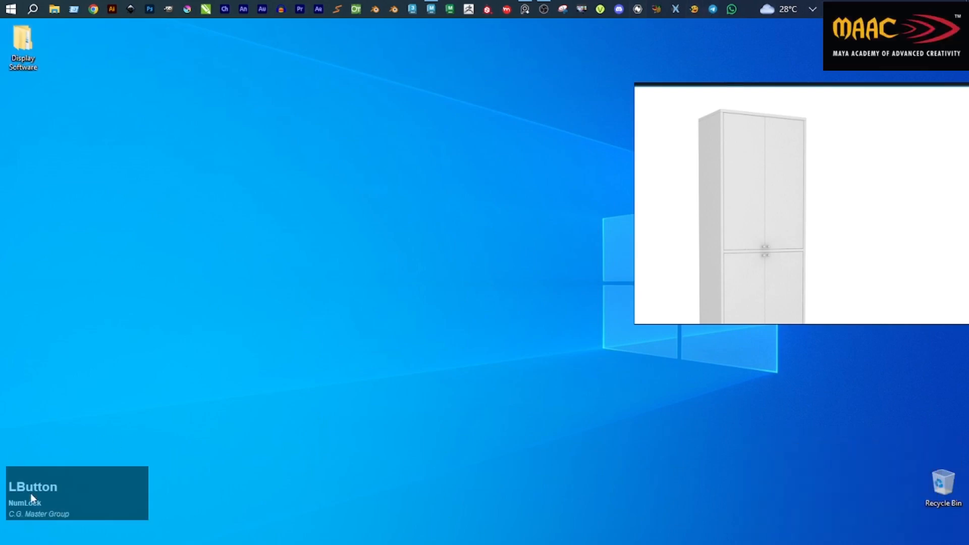
right_click(52, 490)
left_click(267, 225)
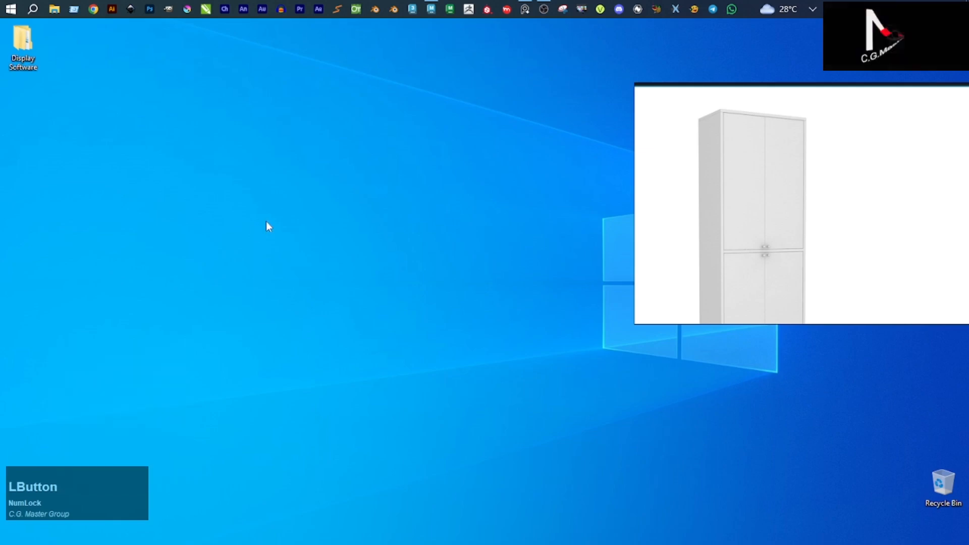
right_click(265, 221)
left_click(532, 449)
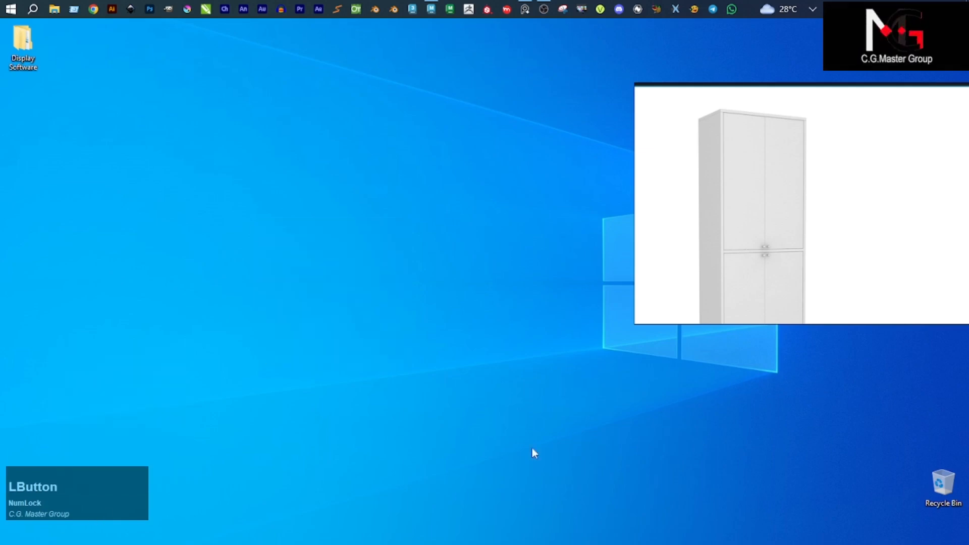
Switch back to Maya and duplicate the top face of the first side panel with Duplicate Face.
left_click(431, 8)
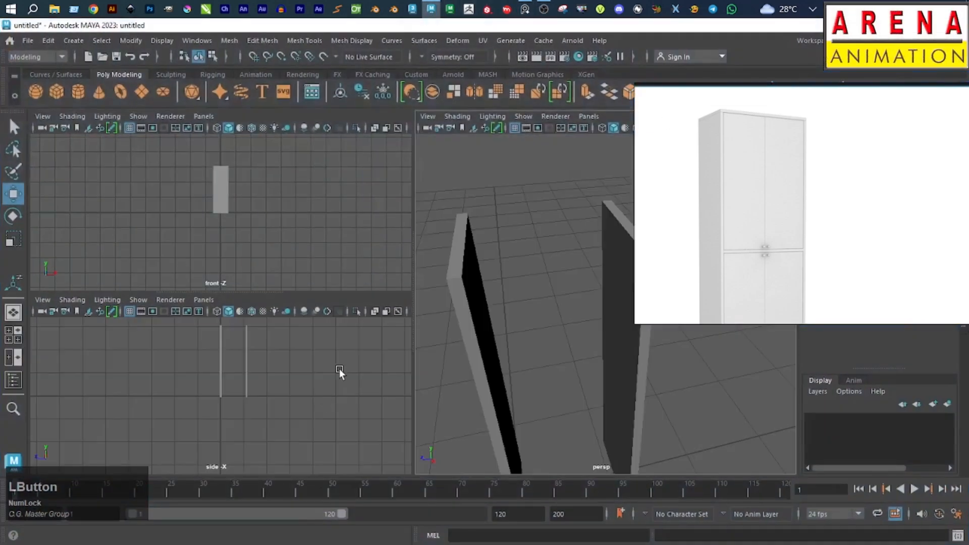
left_click(450, 271)
right_click(456, 239)
right_click_drag(456, 239, 462, 214)
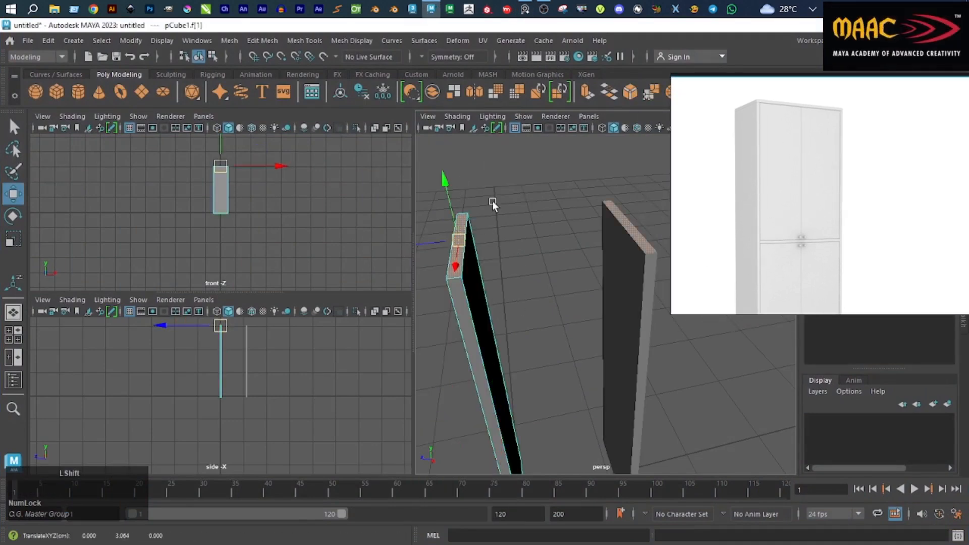
left_click_drag(608, 287, 601, 218, "alt")
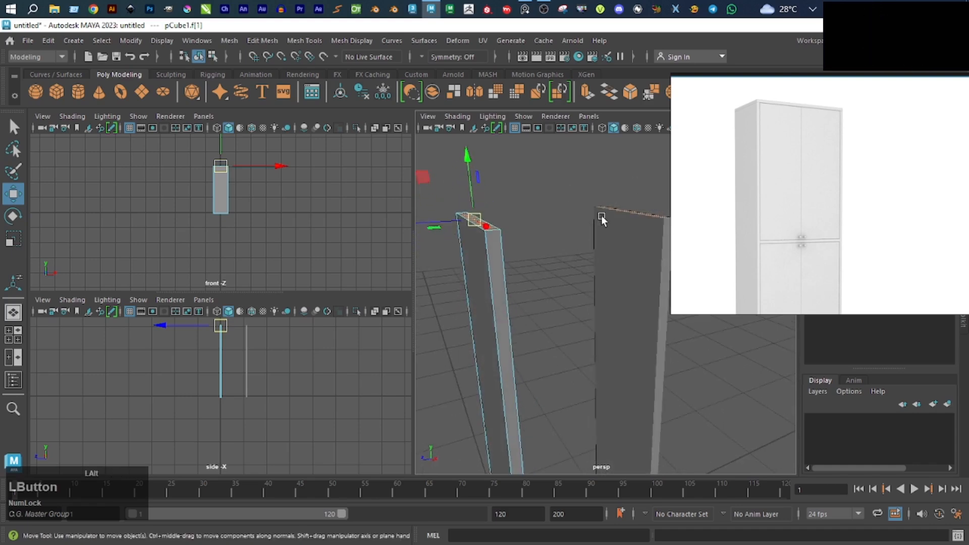
right_click(545, 212, "shift")
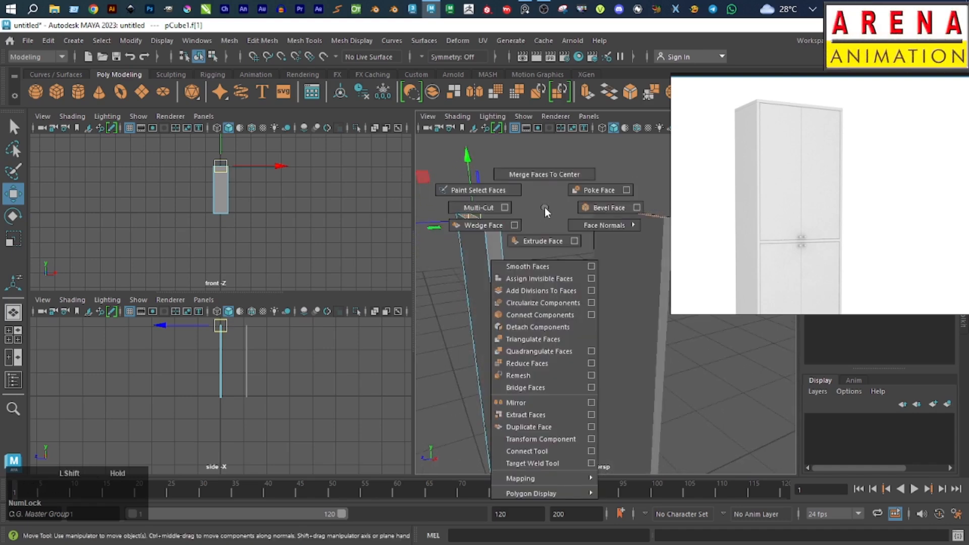
right_click_drag(544, 212, 559, 432, "shift")
left_click(570, 319)
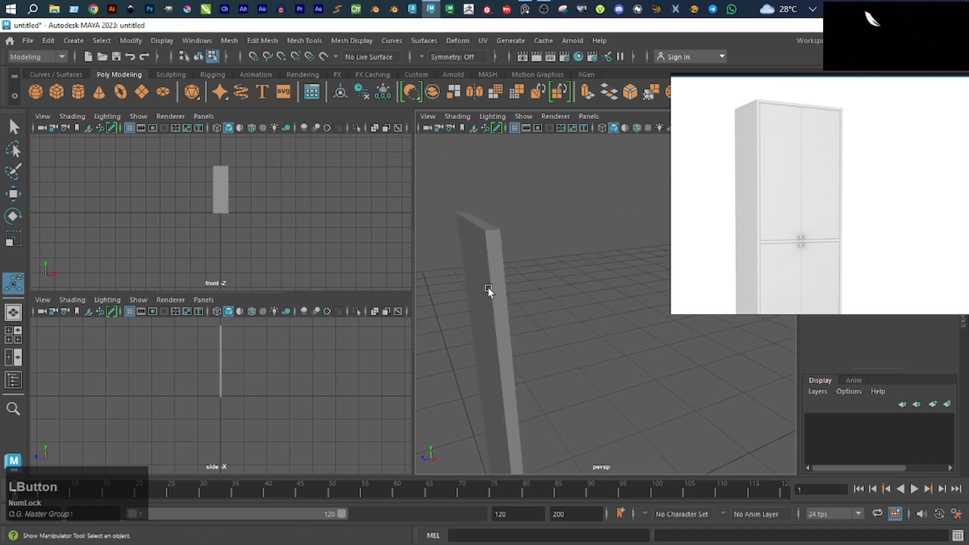
Select the remaining panel's top face in face mode and duplicate it once more as separate geometry.
right_click_drag(485, 225, 530, 241)
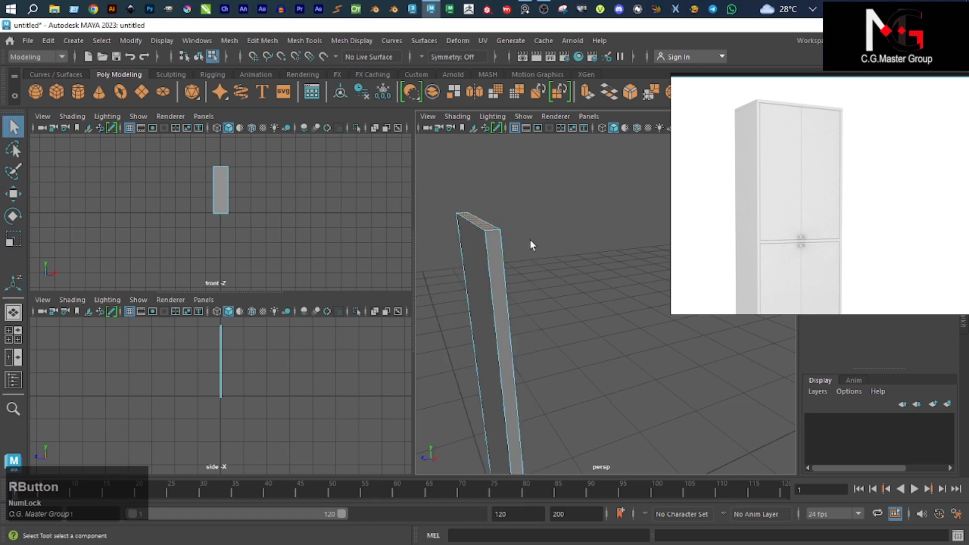
left_click(491, 247)
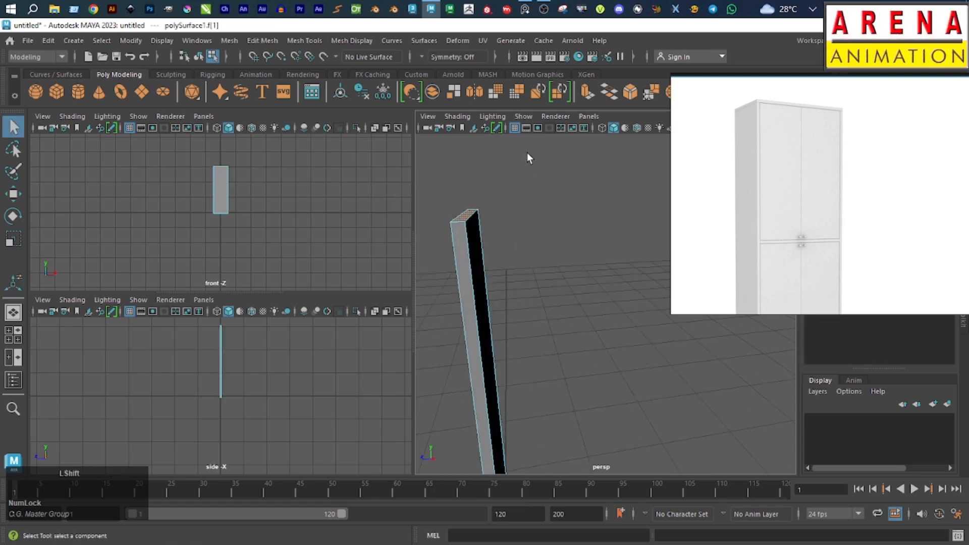
right_click_drag(526, 153, 520, 361, "shift")
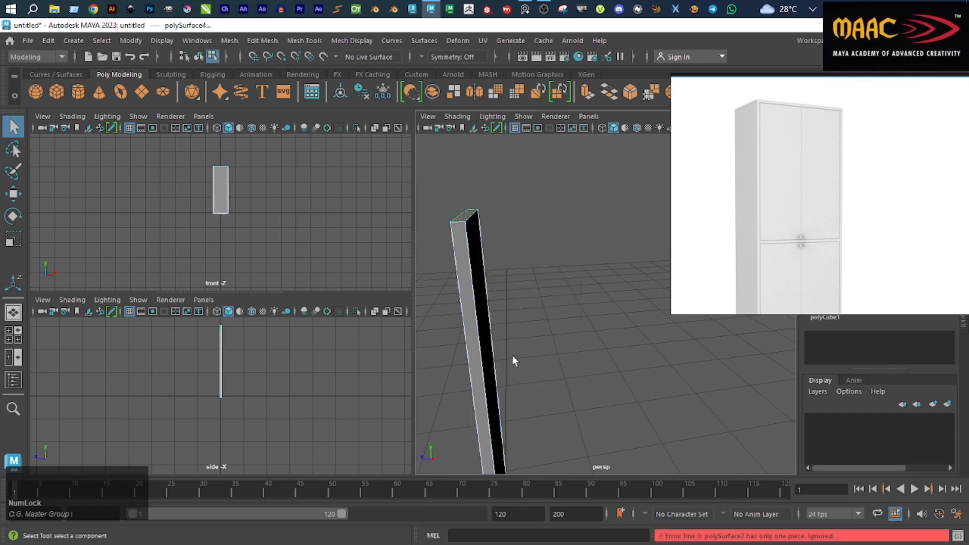
left_click(543, 359)
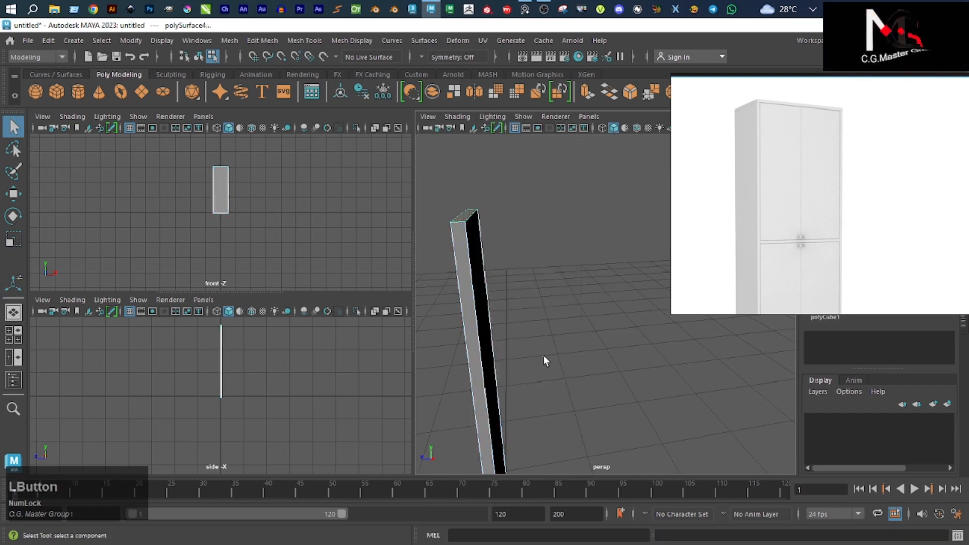
Select the duplicated top face and move the reference window clear of the perspective view and channel box.
left_click(460, 216)
right_click_drag(744, 235, 62, 208)
scroll(525, 331, "down", 5)
left_click_drag(525, 334, 572, 327, "alt")
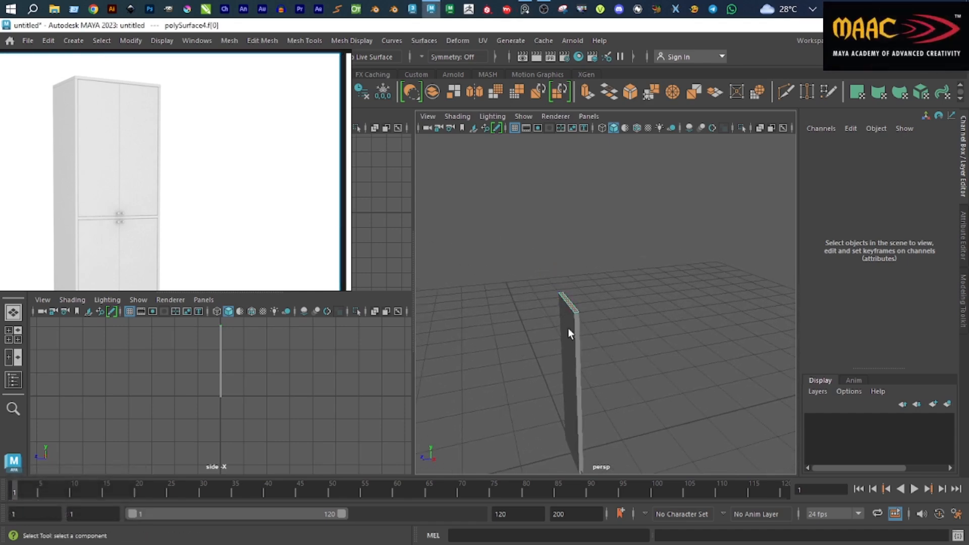
Extrude the duplicated top face slightly to give the top piece a thin thickness.
key("w")
left_click(565, 234)
scroll(580, 315, "up", 3)
scroll(588, 323, "down", 3)
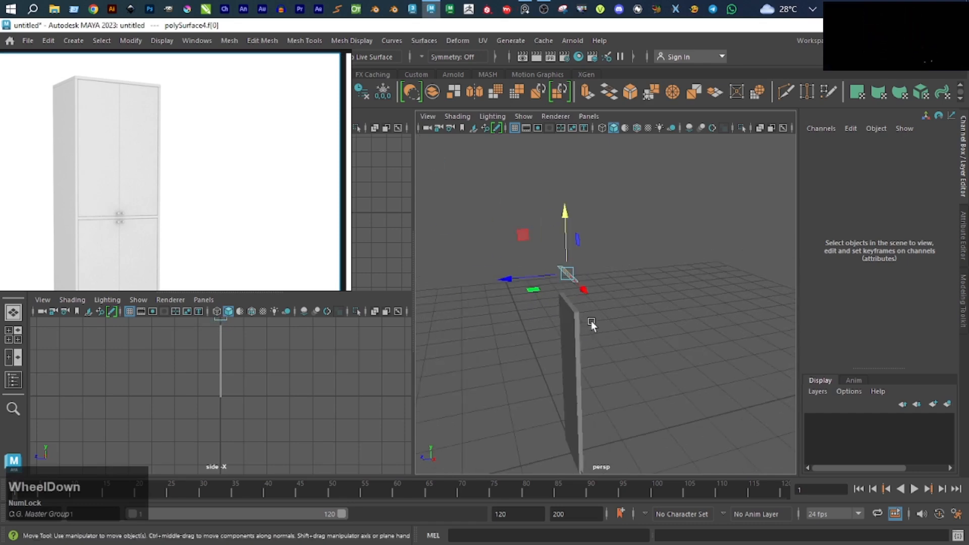
right_click_drag(581, 265, 587, 271, "shift")
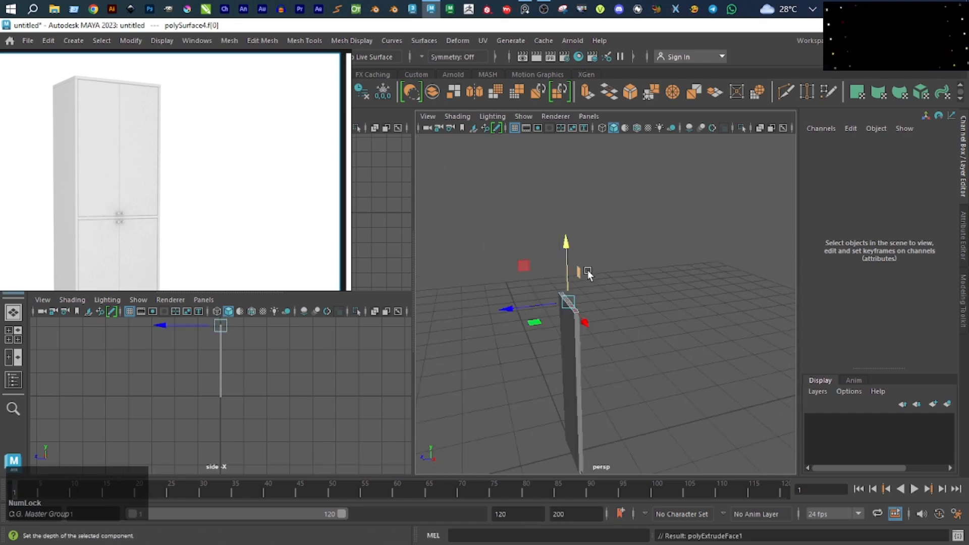
scroll(569, 278, "up", 3)
mouse_move(442, 265)
left_mouse_down()
mouse_move(434, 238)
mouse_move(434, 262)
left_mouse_up()
key("ctrl+z")
Select all faces of the thin top piece and reverse their normals.
left_click(459, 277)
right_click_drag(456, 278, 610, 130)
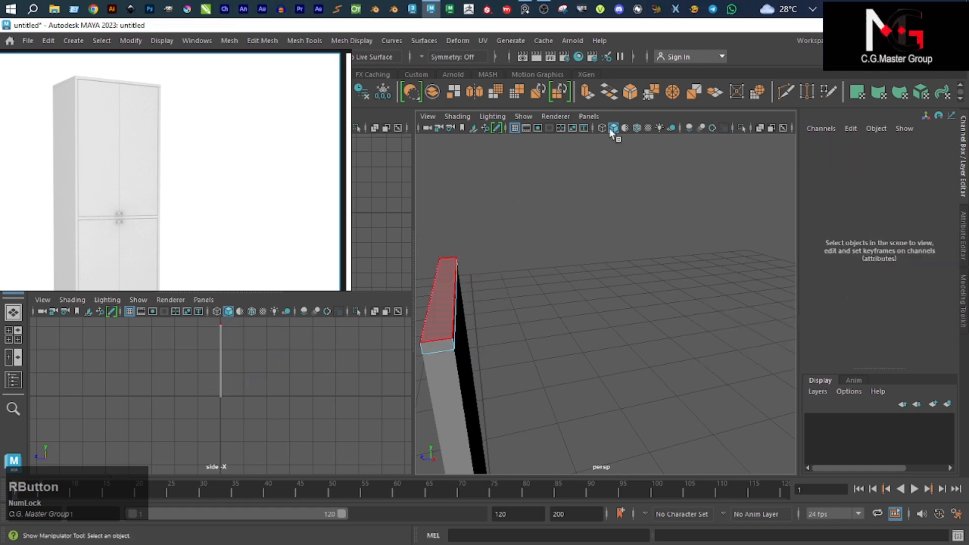
left_click(505, 228)
right_click_drag(444, 284, 444, 214)
double_click(455, 275)
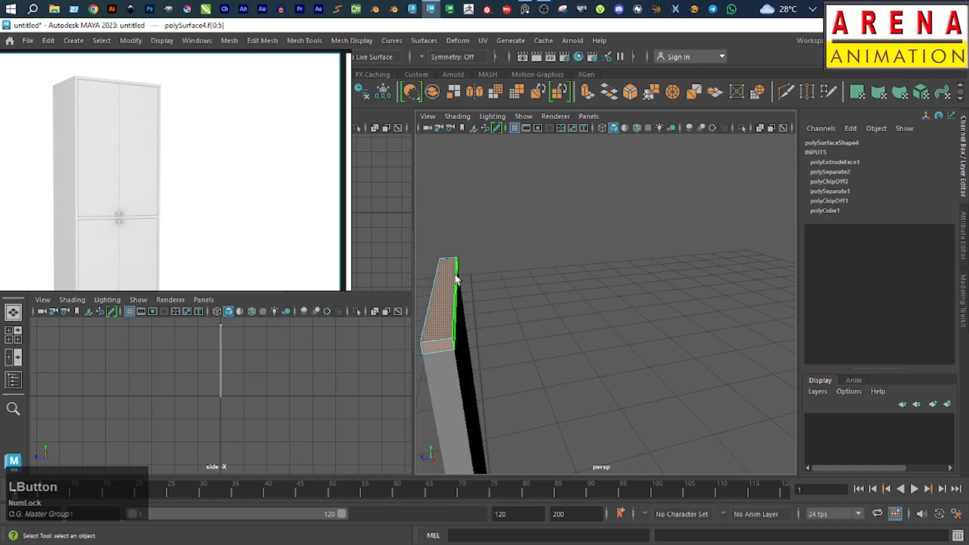
right_click_drag(459, 254, 622, 259, "shift")
left_click(512, 298)
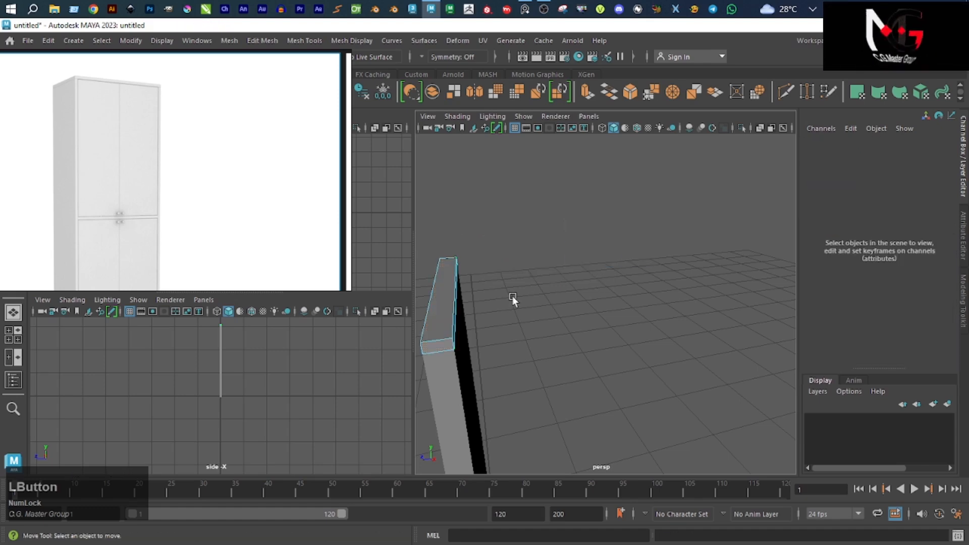
Switch on Two Sided Lighting in the perspective view to check the top piece's shading.
left_click(441, 287)
left_click_drag(439, 233, 433, 220)
mouse_move(546, 319)
left_mouse_down("alt")
mouse_move(504, 304)
mouse_move(571, 298)
mouse_move(565, 319)
mouse_move(518, 317)
mouse_move(562, 320)
mouse_move(547, 318)
left_mouse_up("alt")
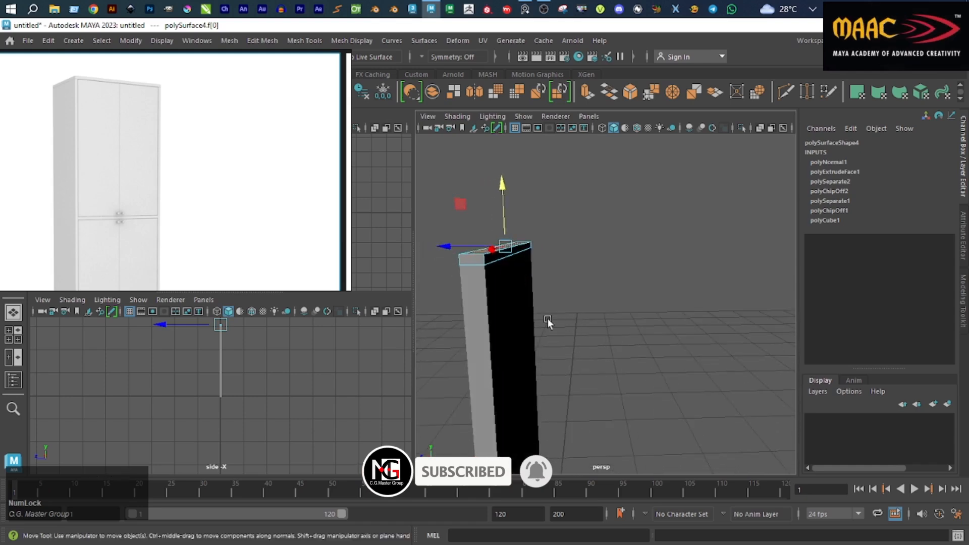
left_click(488, 116)
left_click(506, 199)
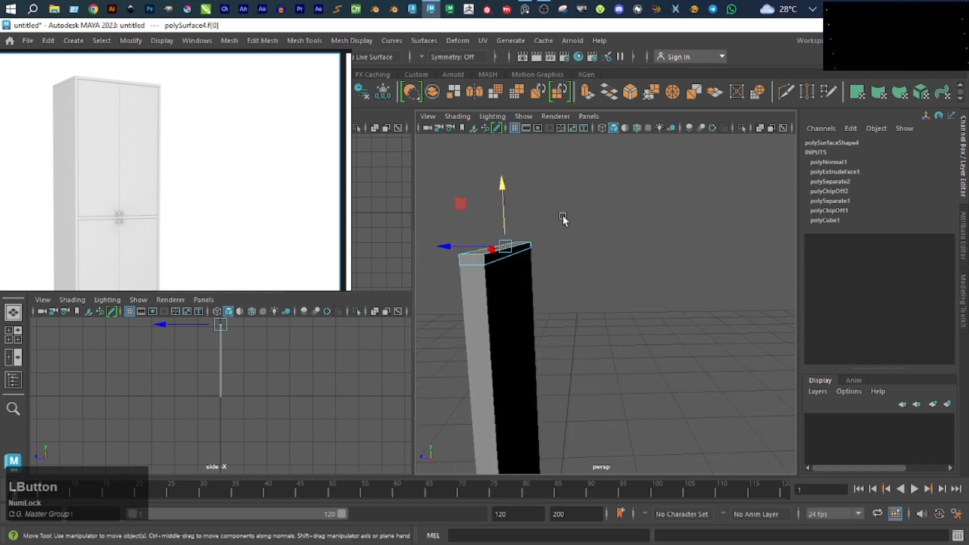
left_click(492, 116)
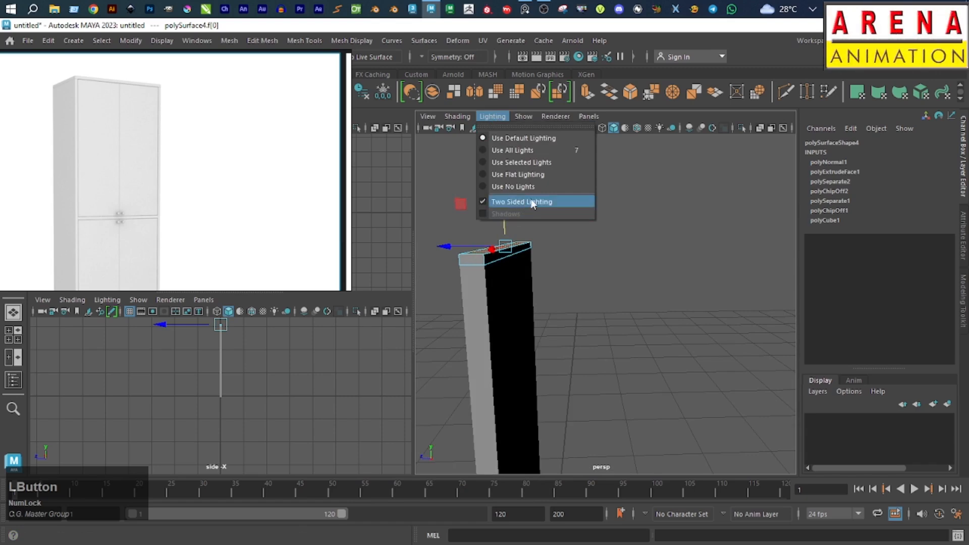
left_click(634, 226)
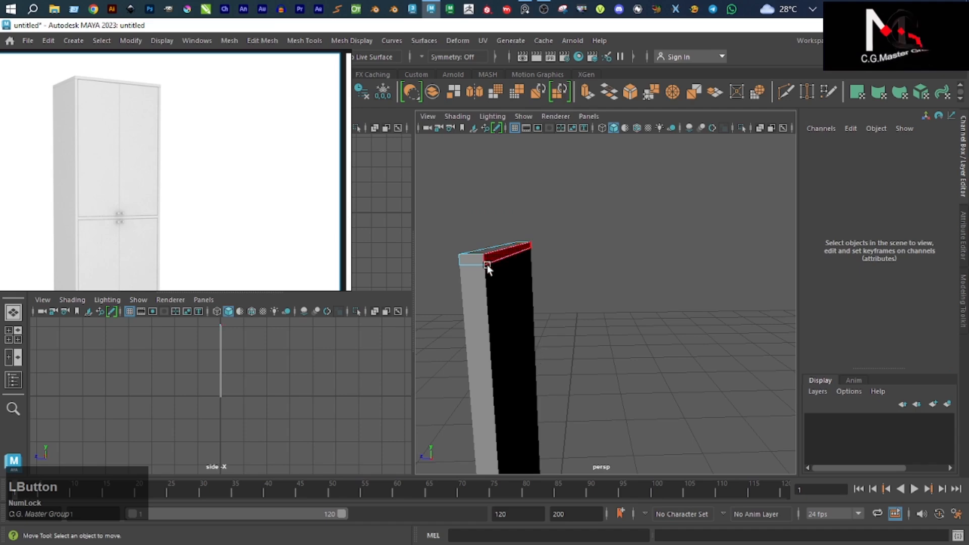
Try to extrude the top piece's inner side face across the cabinet width.
left_click(506, 254)
scroll(506, 262, "down", 4)
left_click_drag(509, 283, 516, 227, "alt")
right_click_drag(516, 227, 510, 256, "shift")
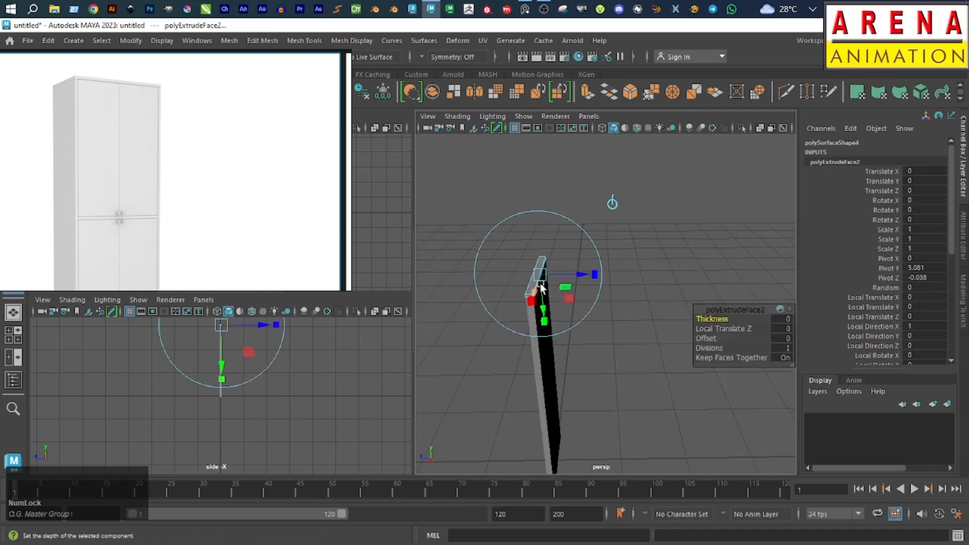
left_click_drag(573, 275, 603, 278)
key("ctrl+z")
key("ctrl+z")
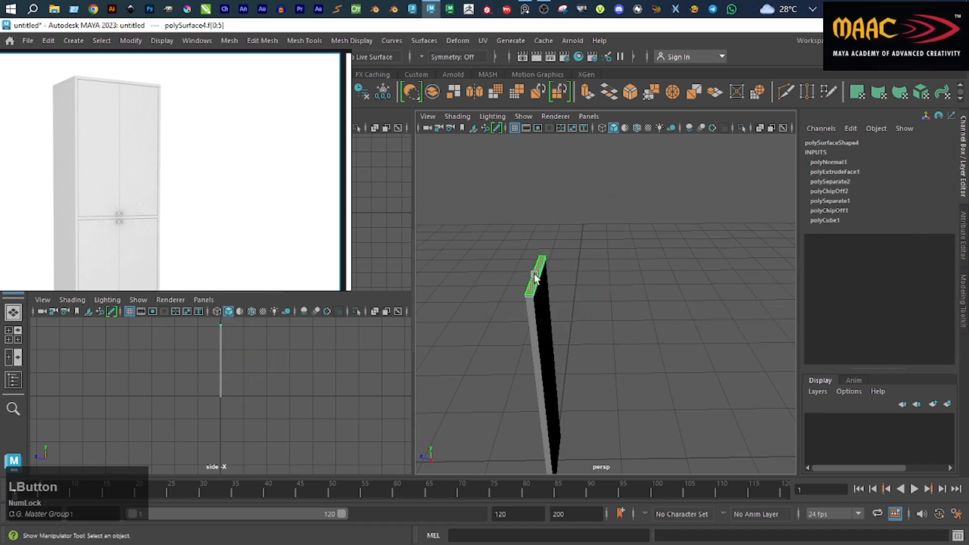
Reverse the normals of all the top piece's faces once more.
scroll(570, 256, "up", 5)
right_click_drag(497, 192, 605, 206, "shift")
key("w")
left_click_drag(528, 268, 532, 242, "alt")
Try to lengthen the top piece from its inner side face, first by moving the face and then by extruding it.
left_click(582, 247)
left_click(509, 223)
left_click_drag(474, 217, 516, 217)
scroll(515, 230, "down", 4)
scroll(525, 247, "down", 3)
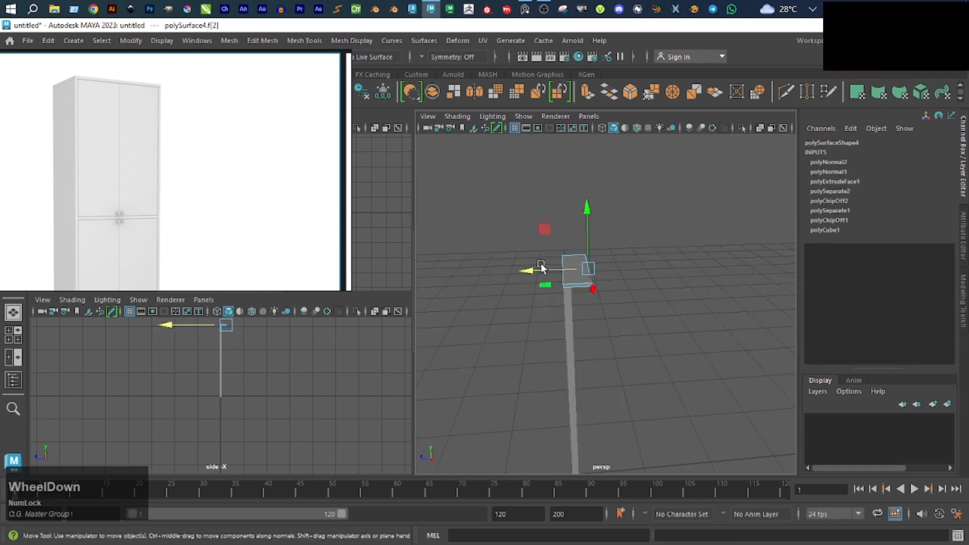
key("z")
right_click_drag(537, 237, 524, 255, "shift")
left_click_drag(537, 275, 601, 269)
key("ctrl+z")
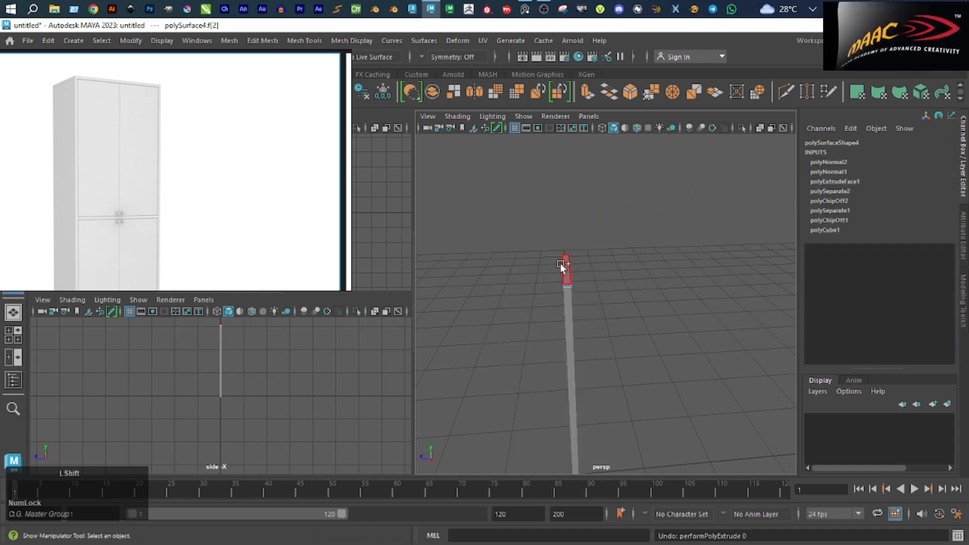
Move the top piece's inner side face outward to stretch it across the cabinet width, and return to object mode.
left_click(677, 277)
left_click_drag(676, 276, 626, 271, "alt")
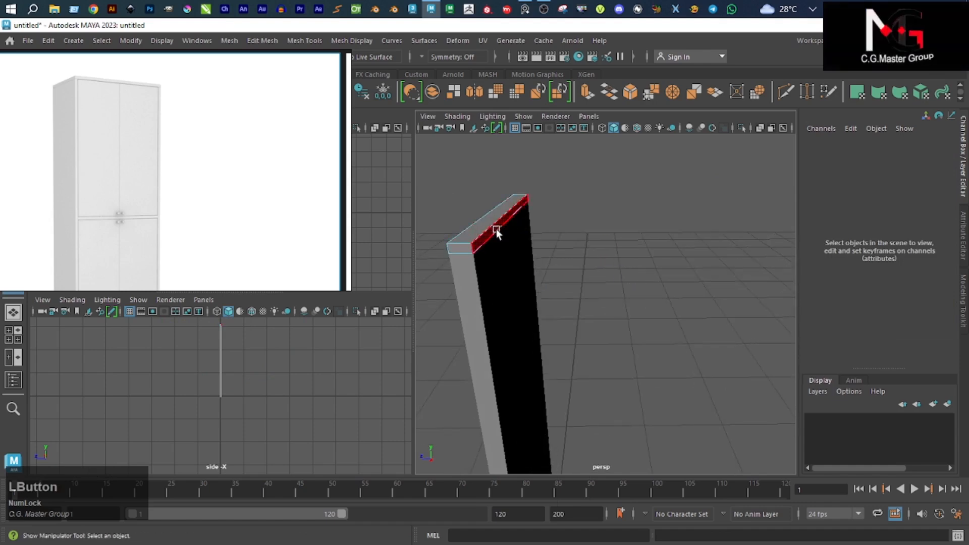
left_click(486, 238)
key("w")
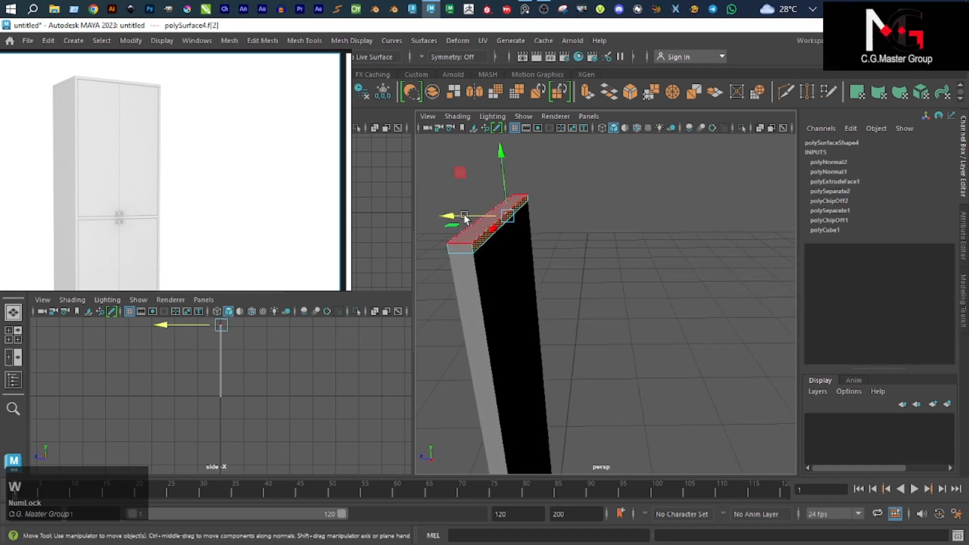
left_click_drag(461, 216, 555, 217)
scroll(589, 248, "down", 3)
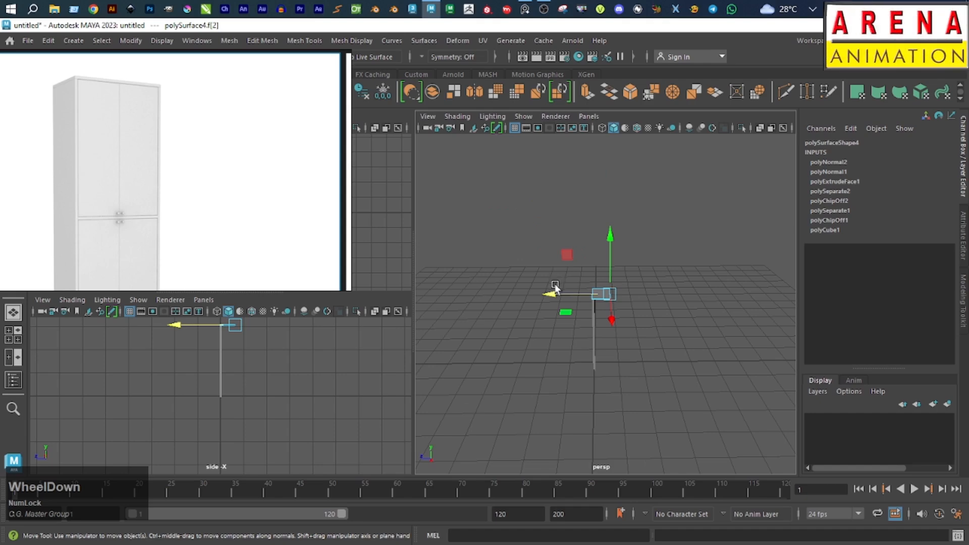
left_click_drag(563, 292, 620, 277)
scroll(609, 308, "up", 3)
right_click_drag(623, 180, 622, 214)
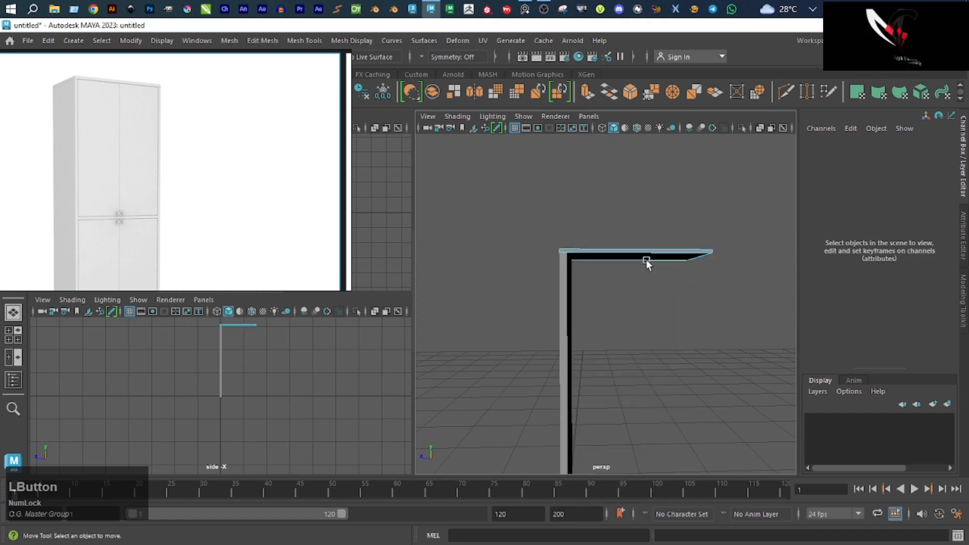
left_click(645, 256)
left_click(612, 320)
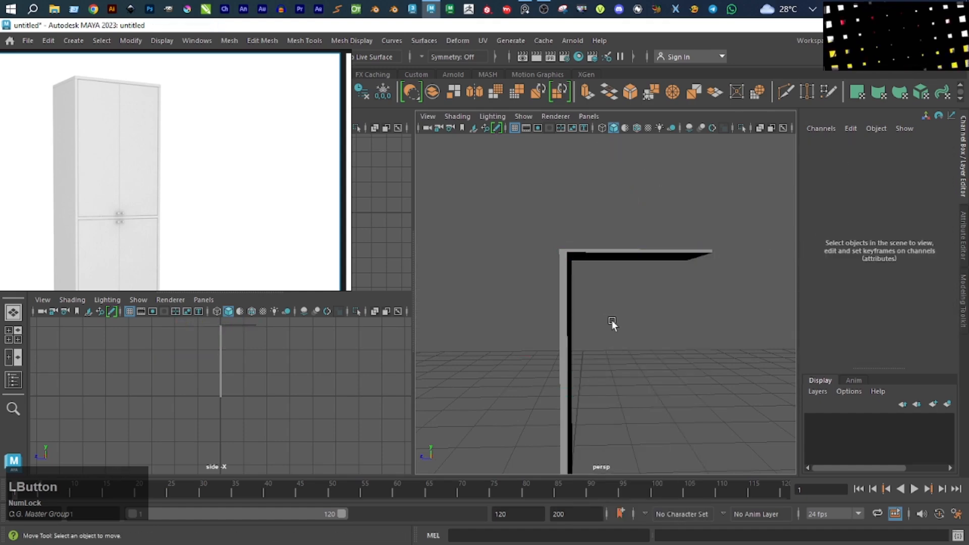
Duplicate the side panel and move the copy under the far end of the top piece, at Translate Z 19.71.
left_click(565, 325)
scroll(568, 328, "down", 2)
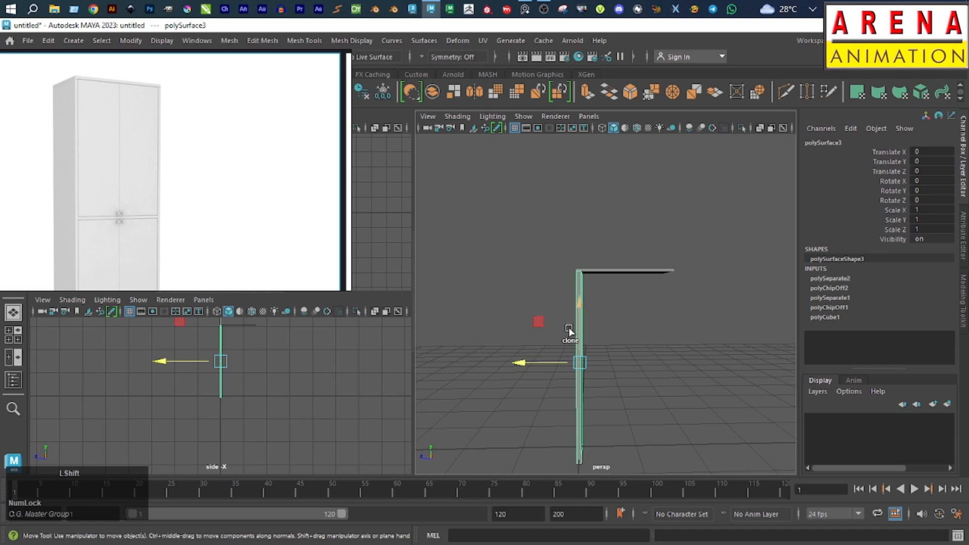
key("ctrl+d")
right_click(568, 329)
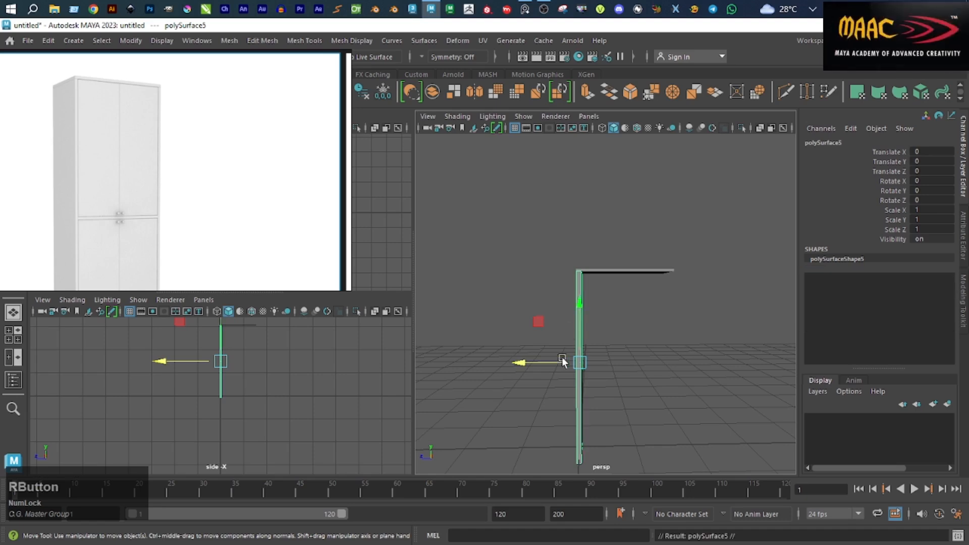
left_click_drag(532, 364, 619, 365)
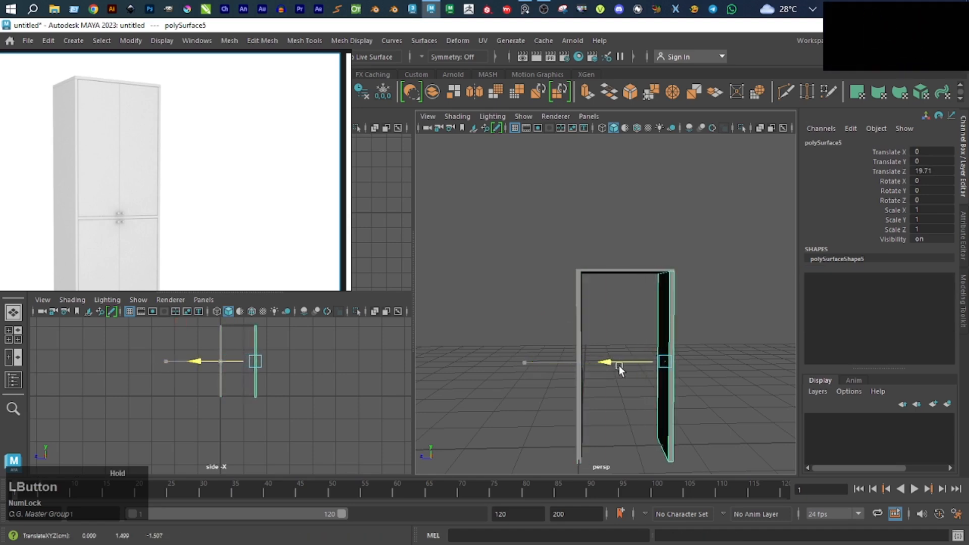
Move the reference image off the side view and examine the corner where the top piece meets the side panel.
left_click_drag(239, 231, 746, 251)
scroll(205, 400, "up", 3)
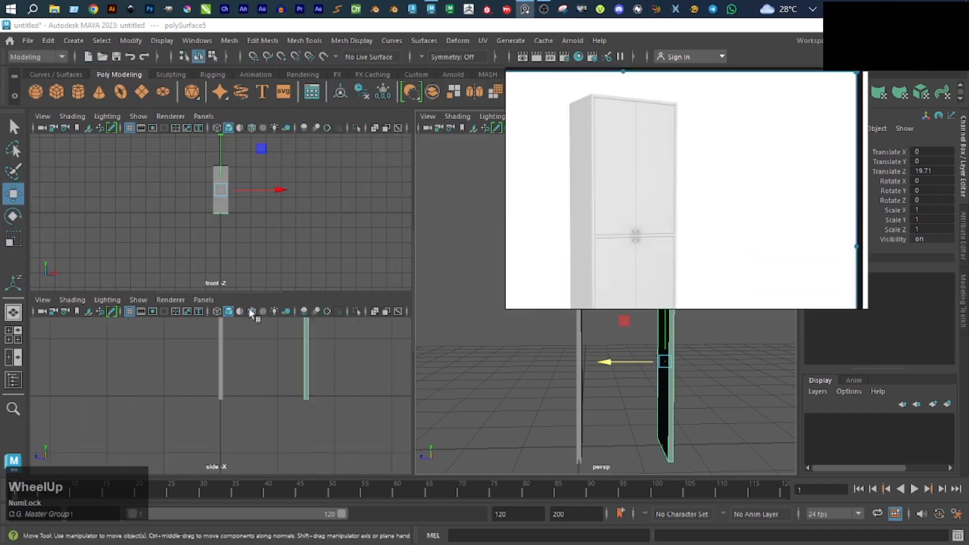
scroll(221, 207, "up", 2)
scroll(271, 368, "down", 4)
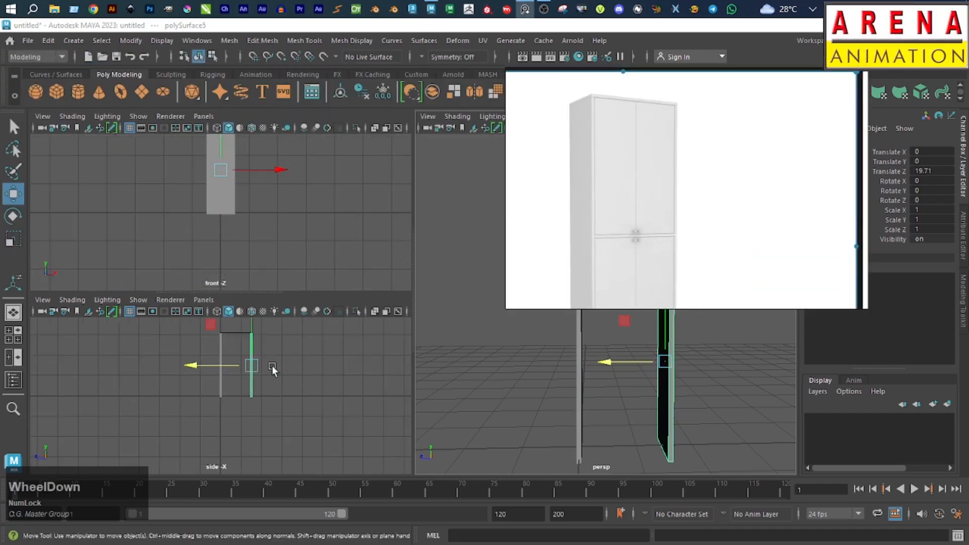
scroll(259, 413, "up", 4)
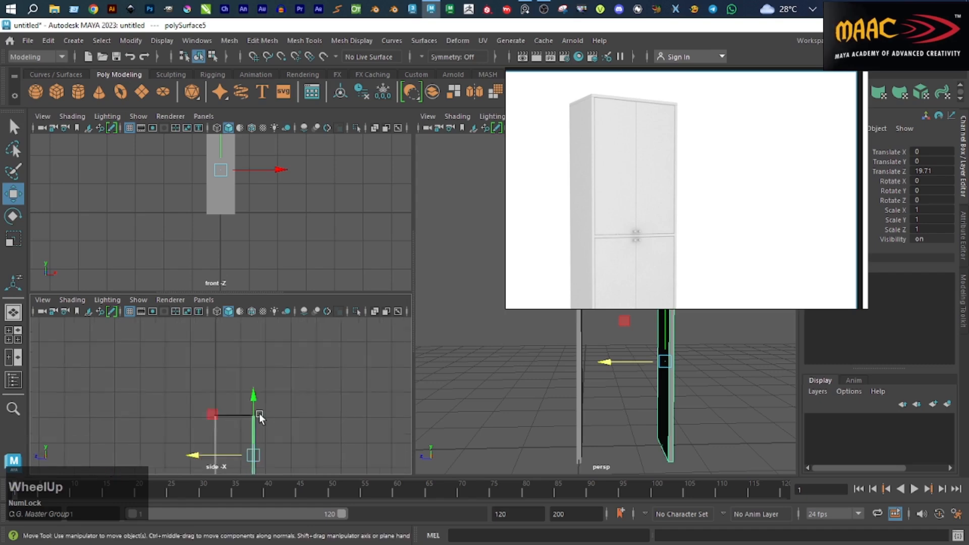
middle_click_drag(243, 420, 162, 331, "alt")
scroll(230, 368, "up", 3)
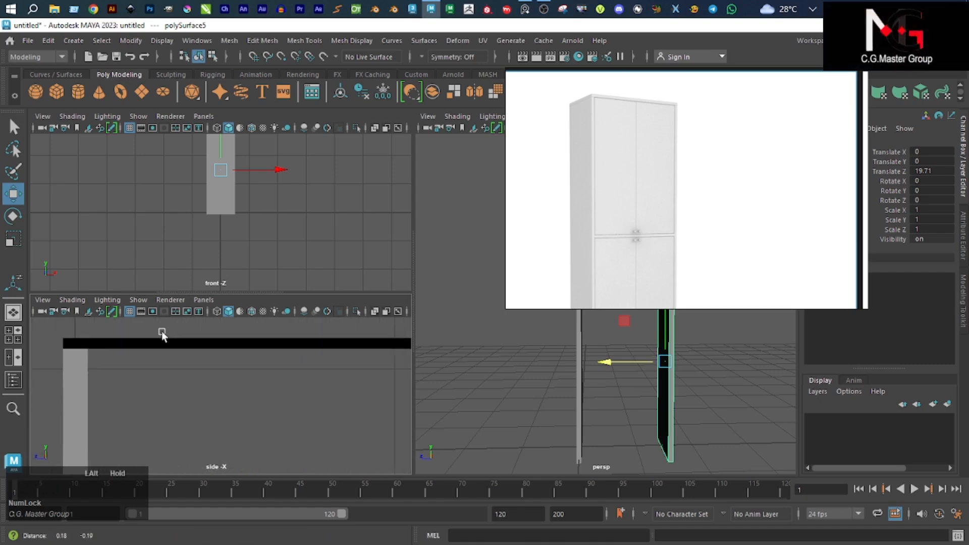
scroll(251, 338, "up", 1)
Select the stretched top piece and reverse its normals so it shades like the side panels.
left_click(250, 336)
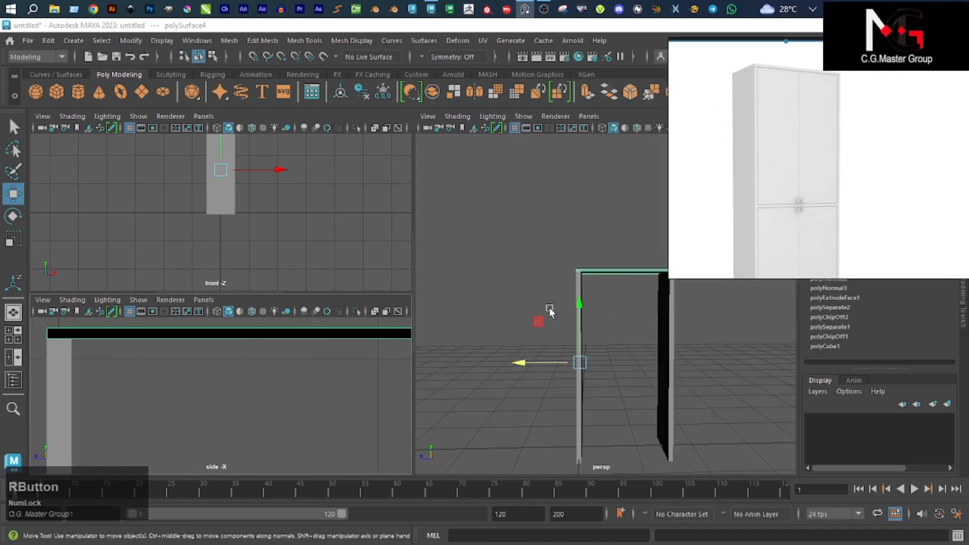
scroll(555, 307, "up", 3)
right_click_drag(583, 261, 694, 239)
left_click(584, 257)
left_click(304, 365)
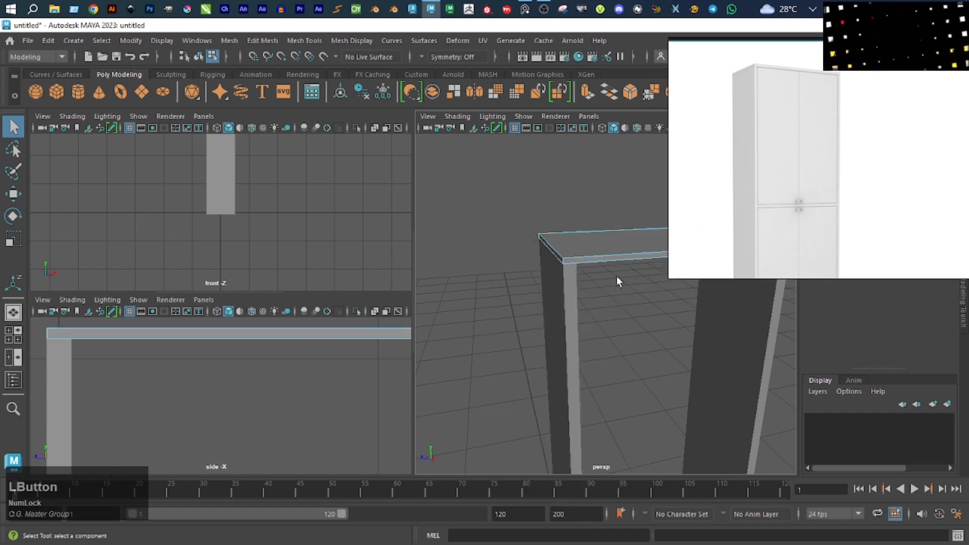
Try to thicken the top piece by extruding its upper face upward, and remove the extruded section.
left_click(603, 243)
key("w")
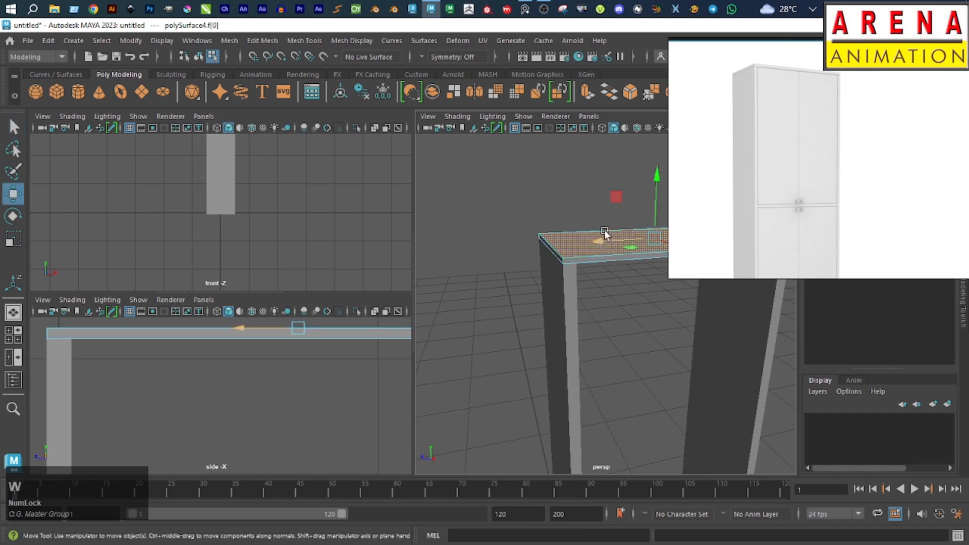
left_click_drag(655, 186, 655, 177, "shift")
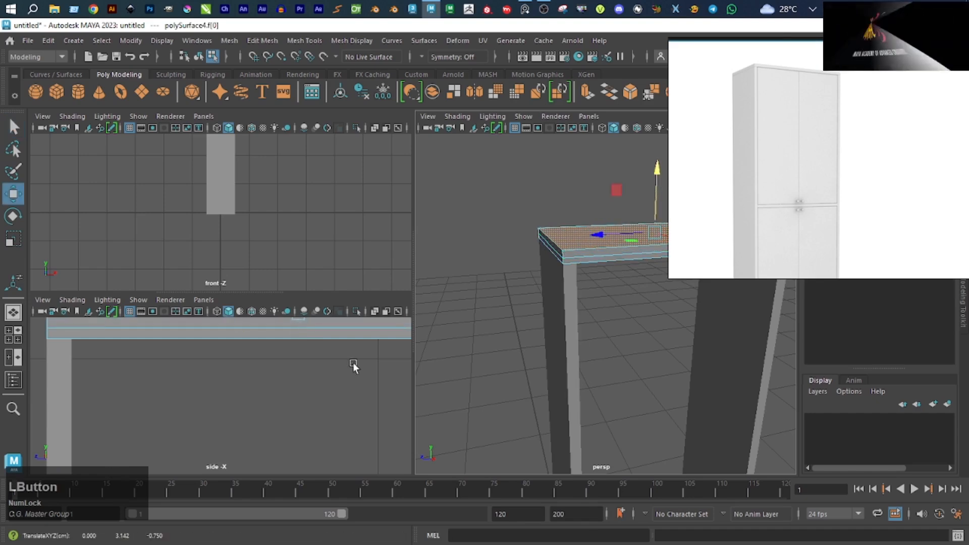
scroll(352, 362, "down", 10)
left_click_drag(598, 253, 596, 235, "alt")
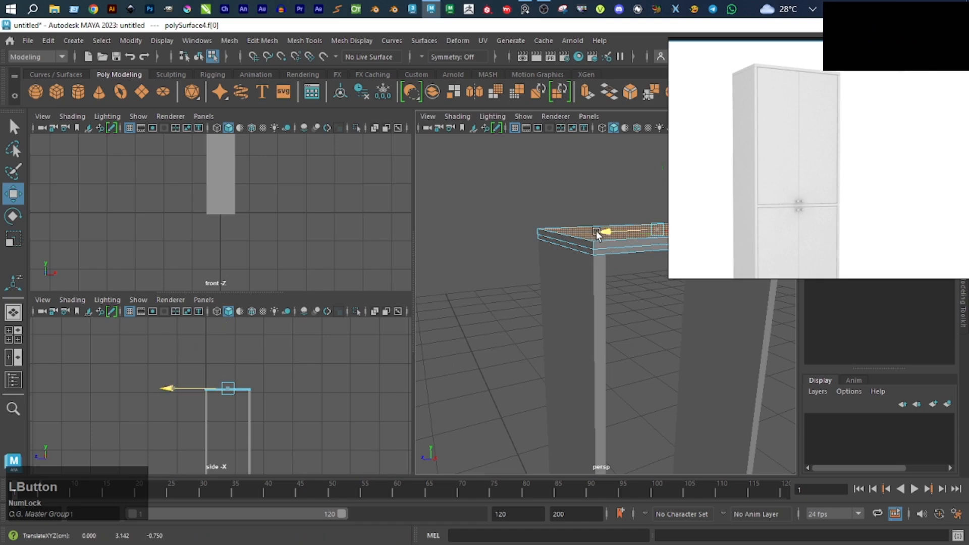
double_click(588, 230)
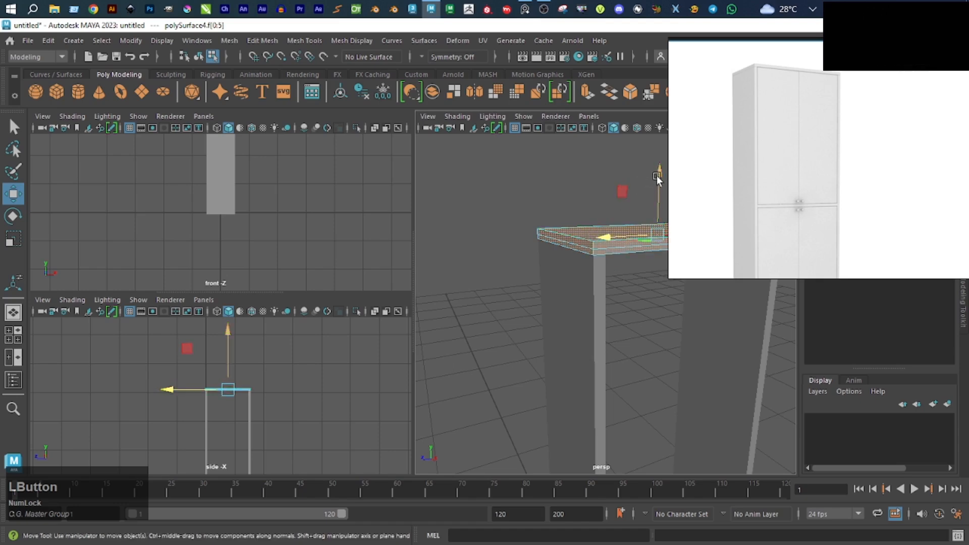
left_click_drag(656, 177, 650, 154)
key("Delete")
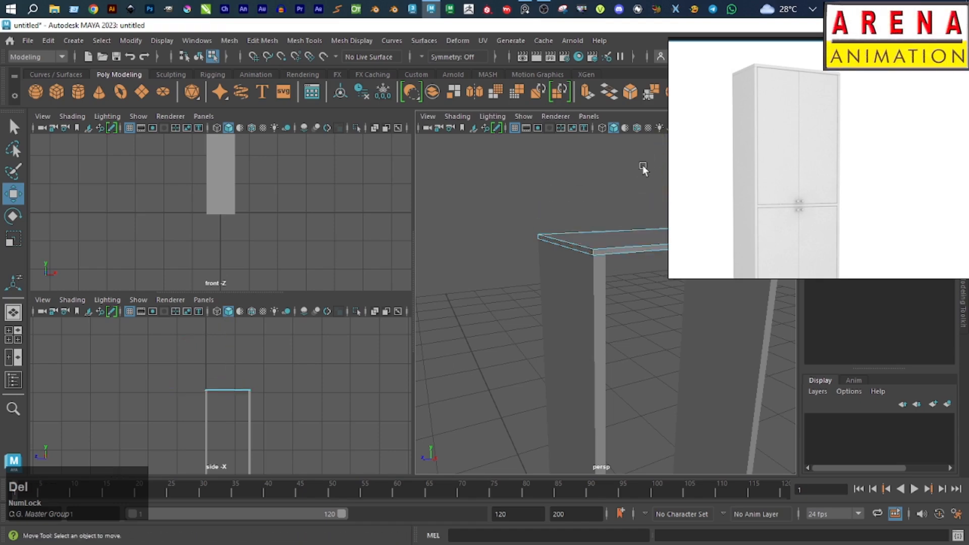
Raise the top piece's upper face without extruding it so the thickness comes closer to that of the side panels.
left_click(600, 238)
left_click_drag(625, 194, 587, 211)
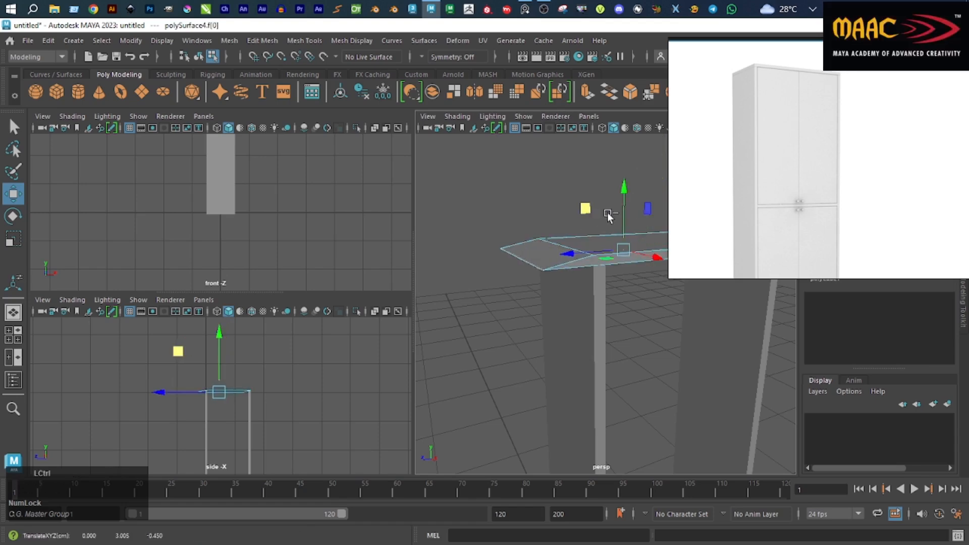
key("z")
left_click_drag(653, 185, 657, 173)
scroll(268, 387, "up", 5)
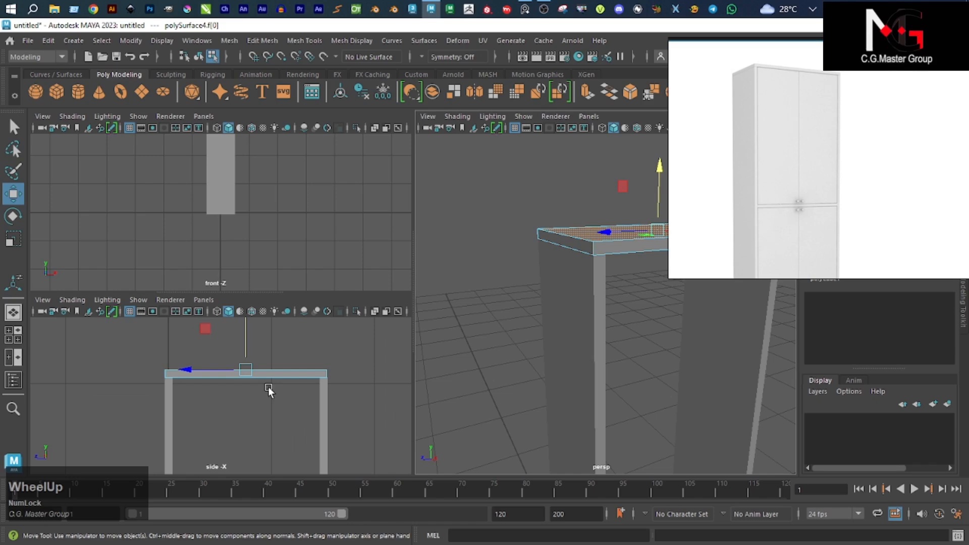
scroll(510, 286, "down", 3)
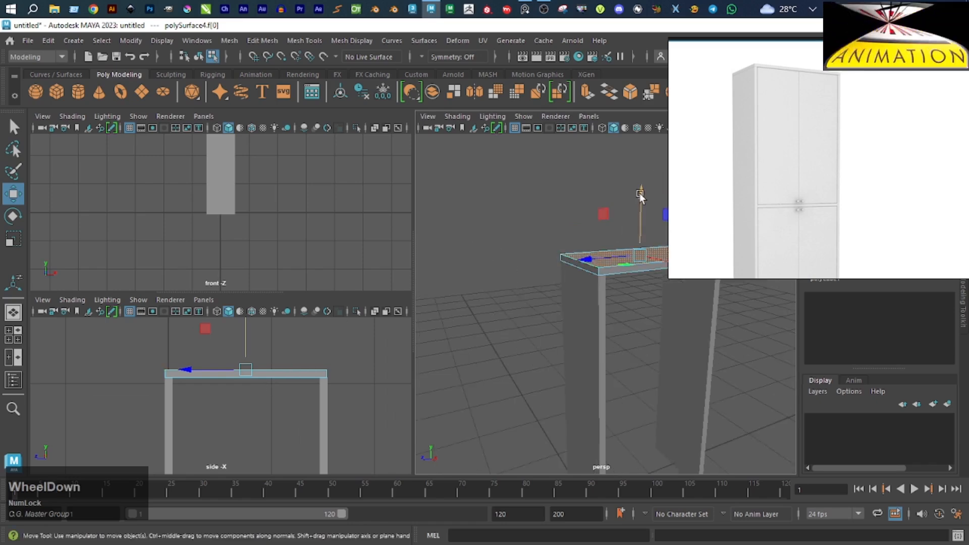
Move the top piece's overhanging end vertices inward so they line up with the side panel's outer edge.
left_click_drag(640, 194, 640, 194)
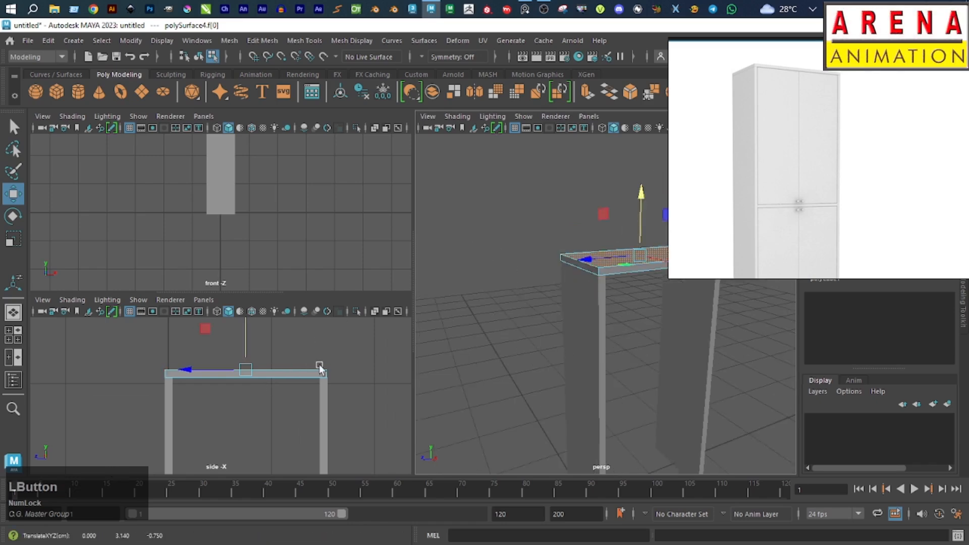
scroll(319, 364, "up", 3)
left_click(348, 343)
left_click_drag(358, 342, 415, 397)
left_click_drag(333, 361, 336, 363)
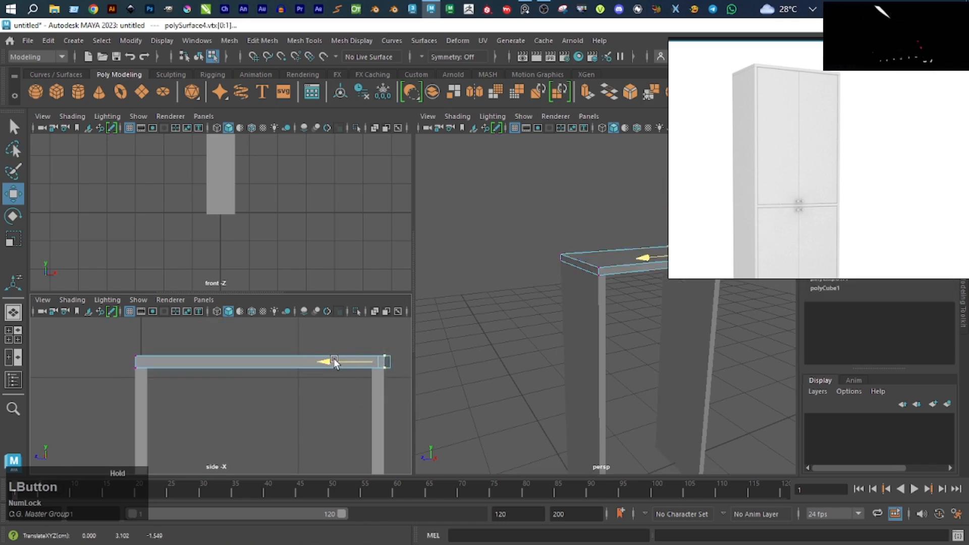
right_click_drag(473, 312, 500, 286)
left_click(476, 350)
scroll(477, 352, "down", 4)
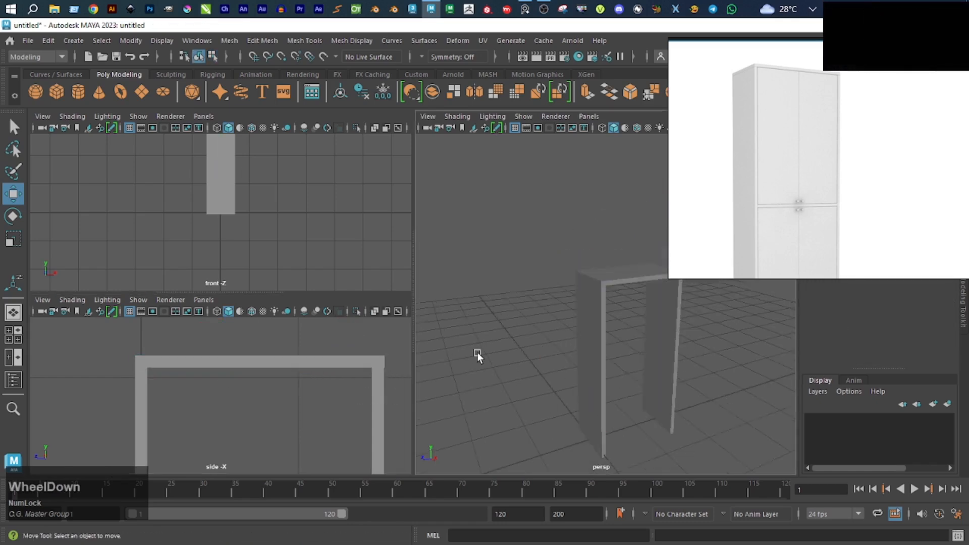
Duplicate the top piece and move the copy down to the feet of the side panels as the cabinet's bottom.
left_click(634, 286)
key("ctrl+d")
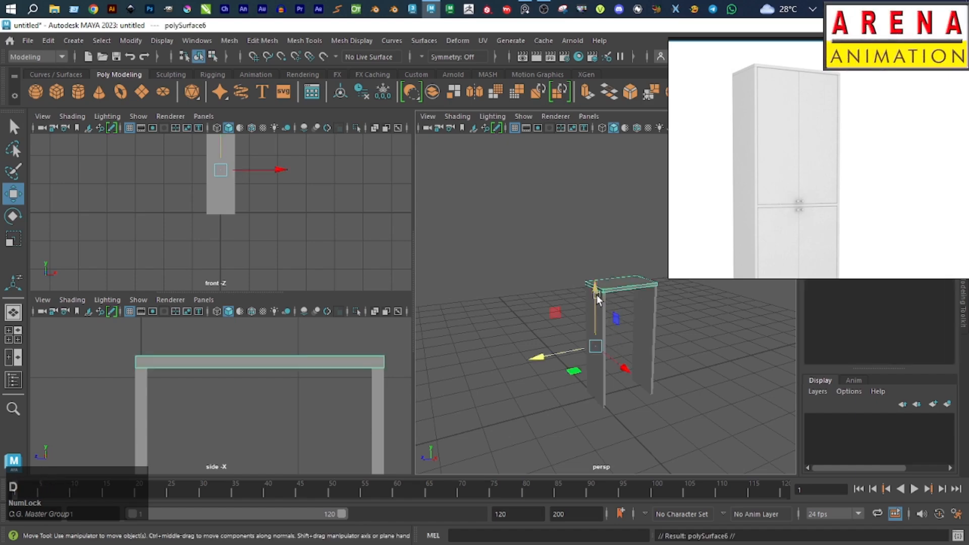
left_click_drag(597, 294, 601, 402)
scroll(681, 428, "up", 6)
left_click_drag(681, 429, 608, 398, "alt")
middle_click_drag(608, 398, 512, 301, "alt")
scroll(519, 297, "down", 5)
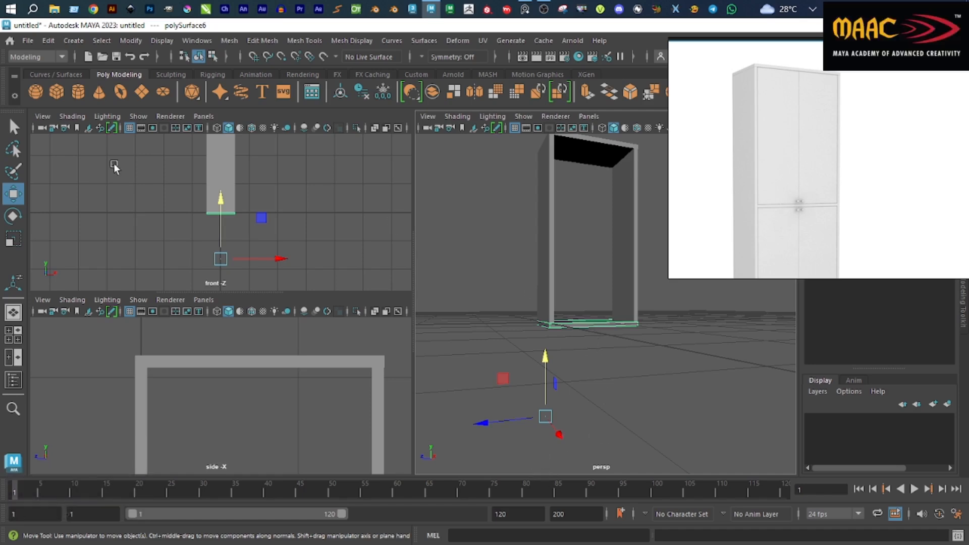
left_click(131, 42)
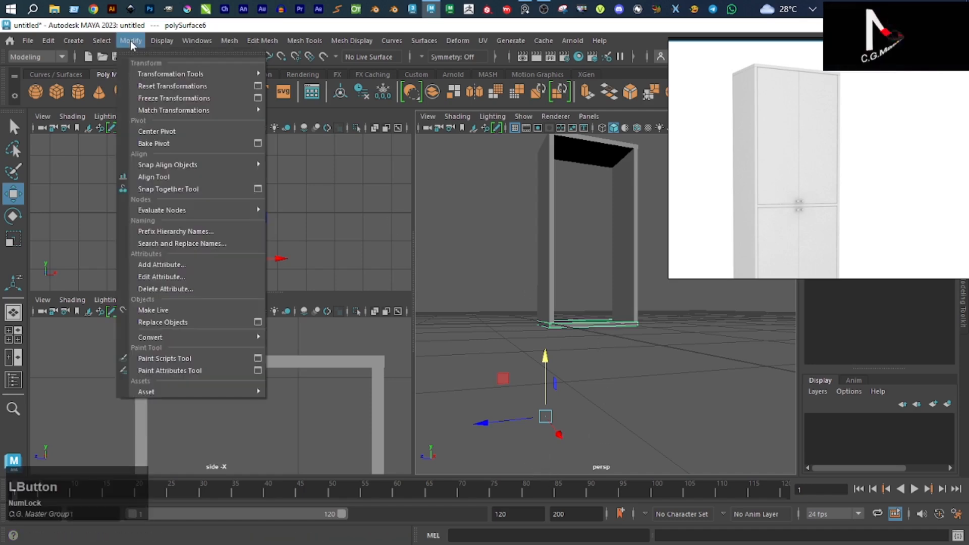
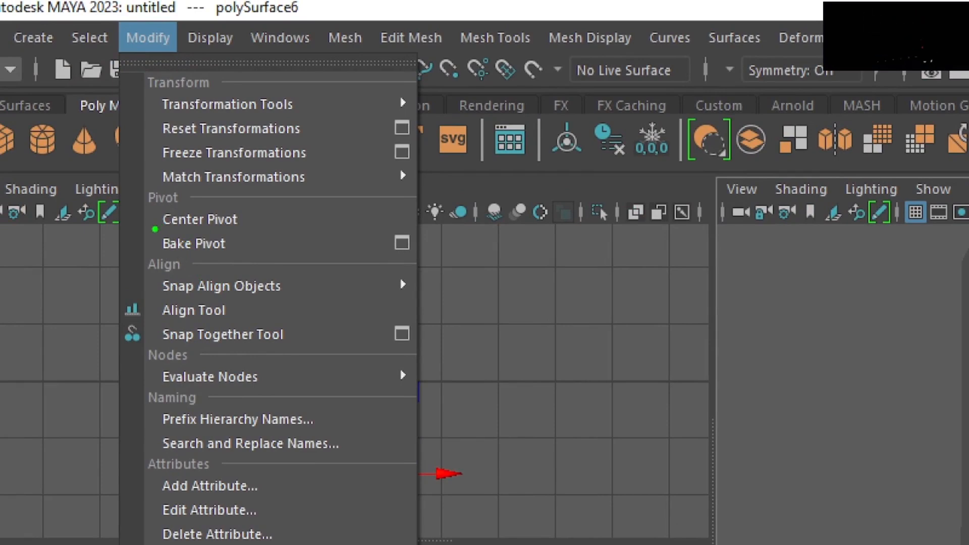
key("ctrl")
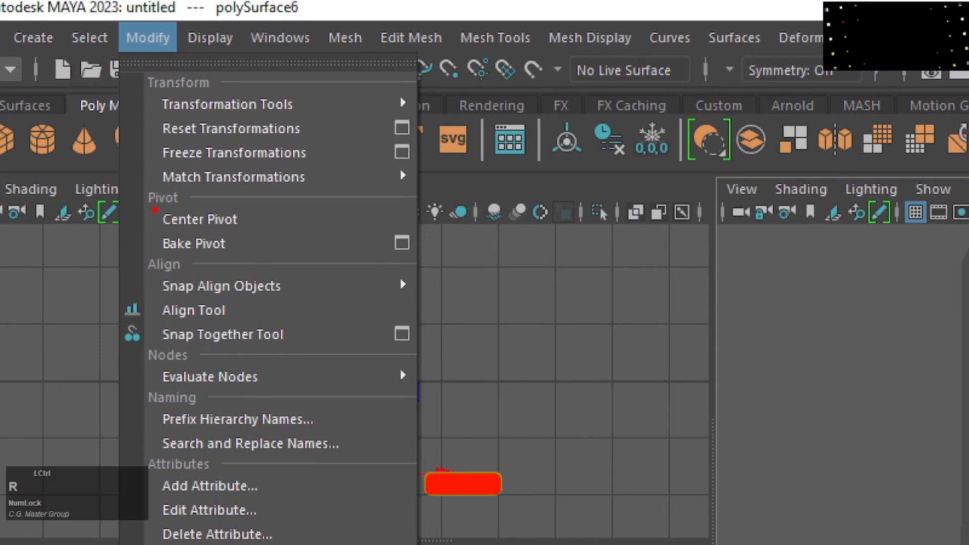
left_click_drag(147, 205, 179, 235)
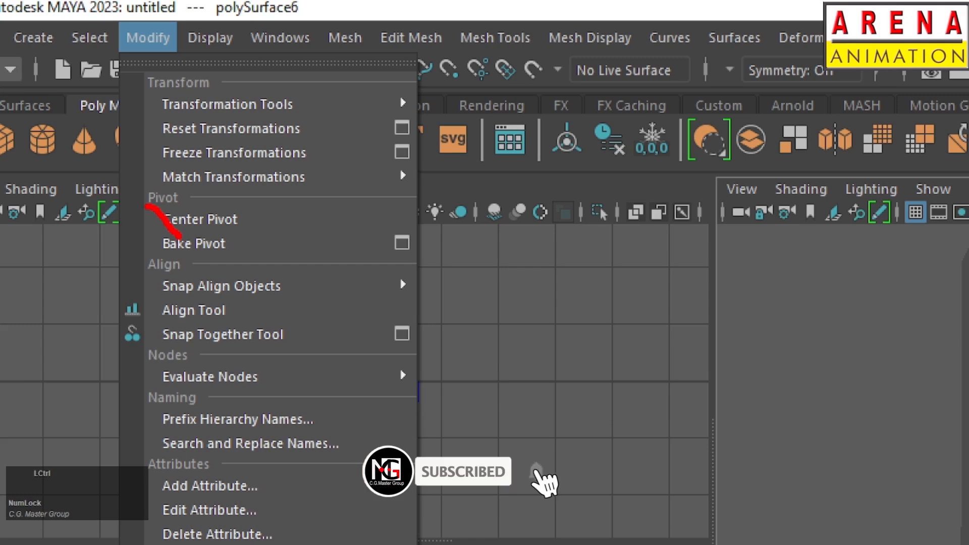
mouse_move(148, 207)
left_mouse_down("ctrl")
mouse_move(251, 245)
mouse_move(278, 235)
left_mouse_up("ctrl")
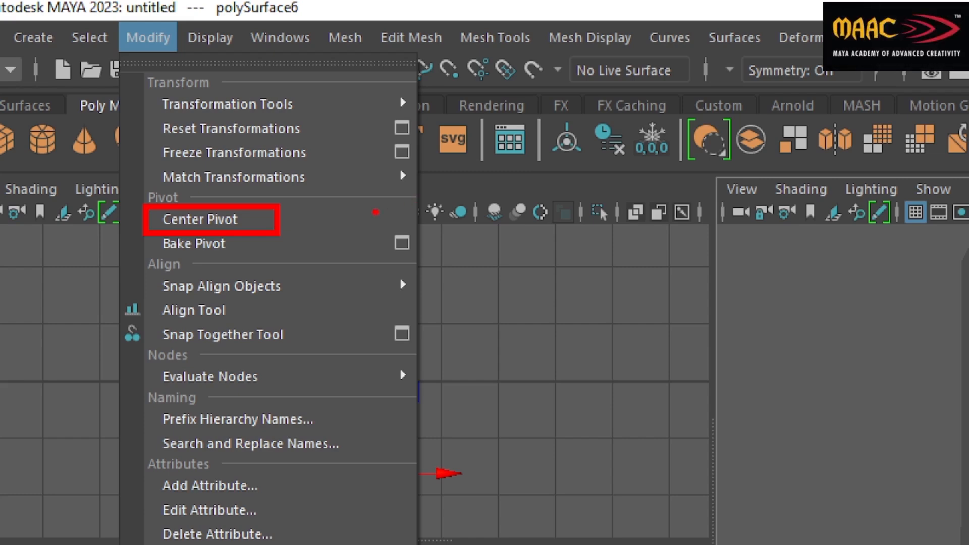
key("ctrl")
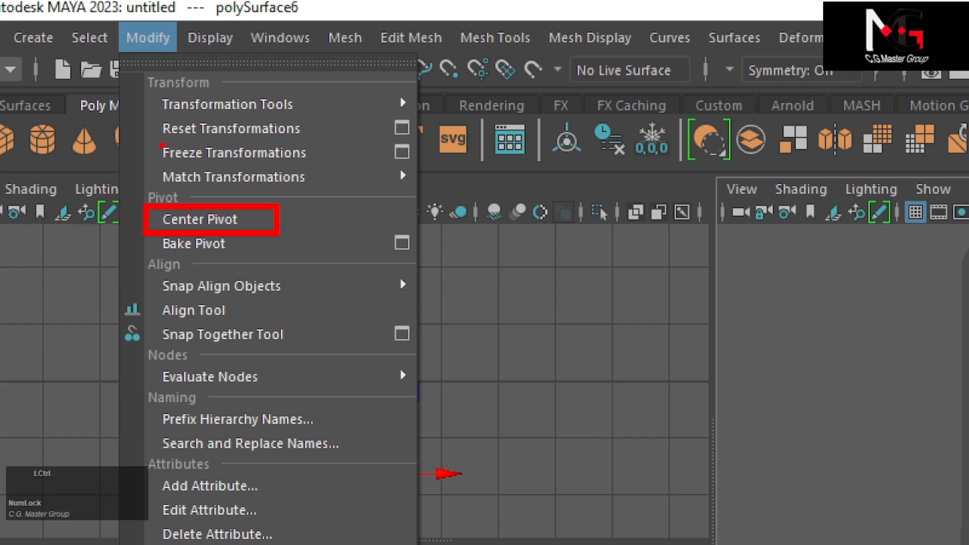
left_click_drag(152, 138, 179, 162)
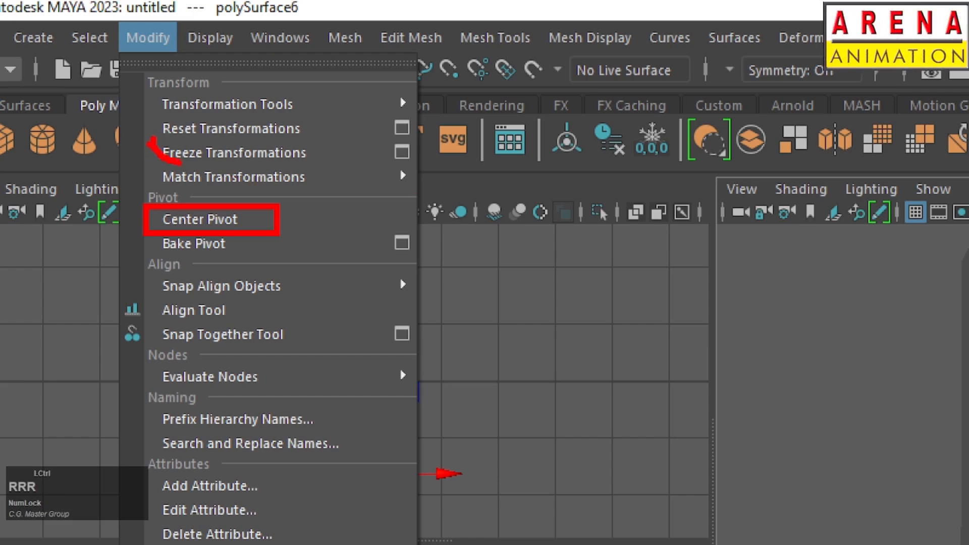
key("ctrl+z")
key("r")
key("r")
mouse_move(150, 139)
left_mouse_down("ctrl")
mouse_move(172, 158)
mouse_move(349, 169)
left_mouse_up("ctrl")
key("r")
key("r")
key("r")
key("r")
key("r")
key("r")
key("r")
key("r")
key("r")
key("r")
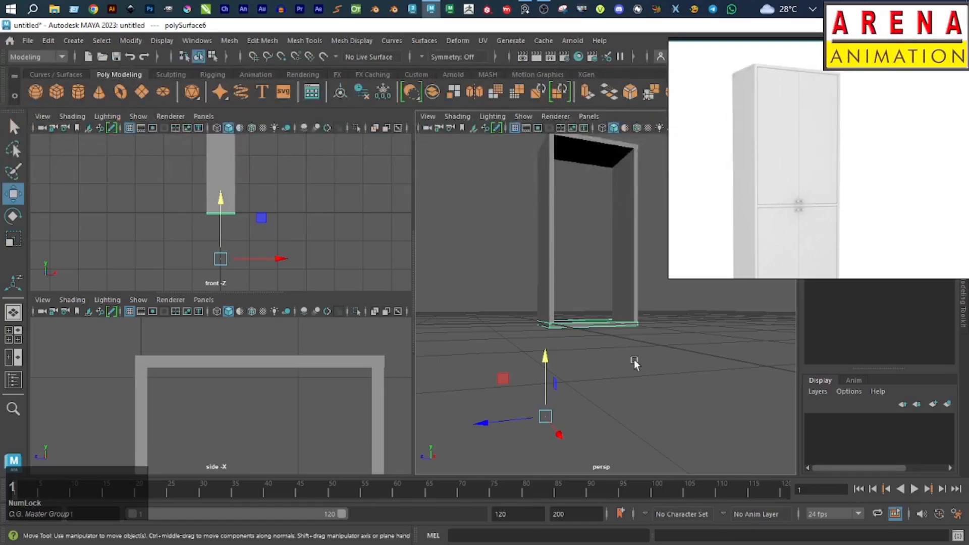
Center the bottom piece's pivot on its own geometry.
left_click(131, 40)
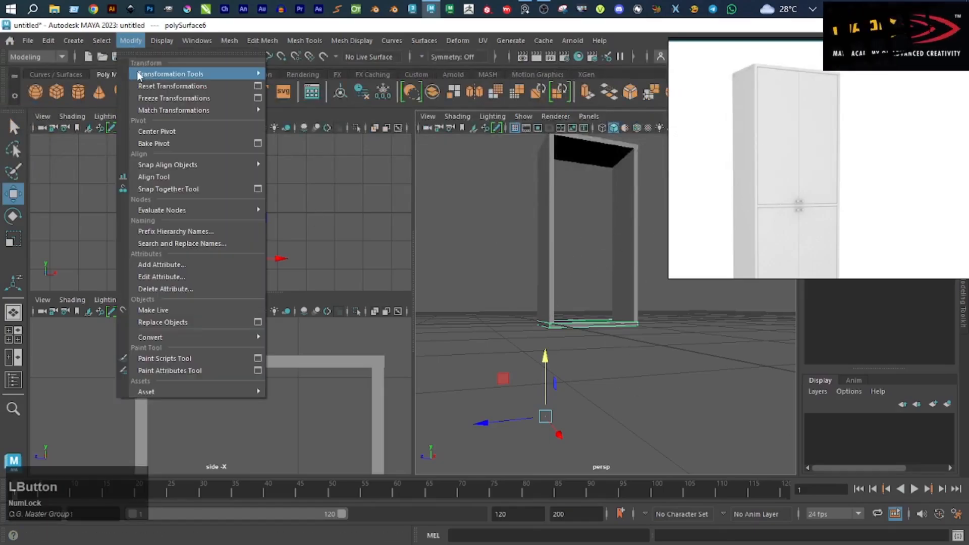
left_click(162, 144)
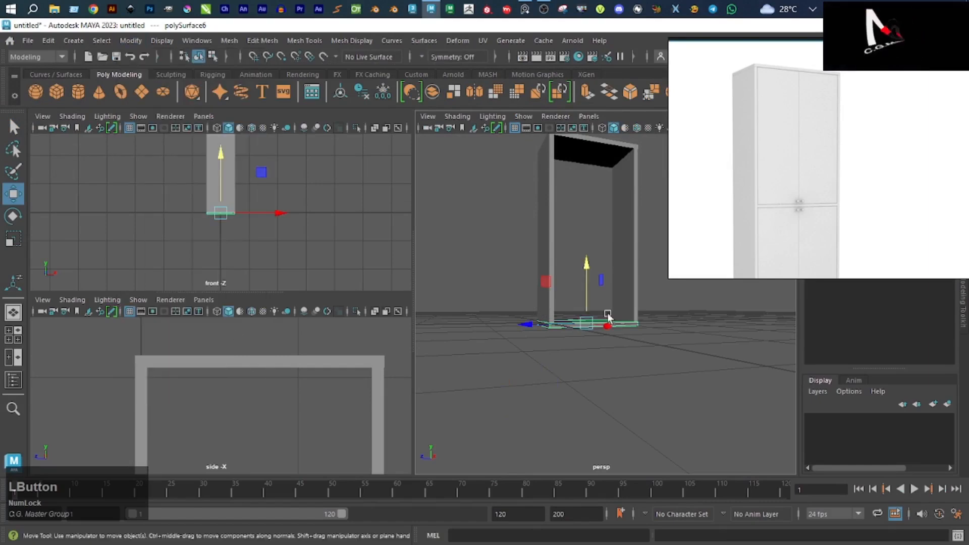
left_click(621, 353)
Duplicate the bottom piece and raise the copy to about mid-height of the cabinet as a shelf.
left_click_drag(607, 190, 541, 401, "alt")
left_click(541, 400)
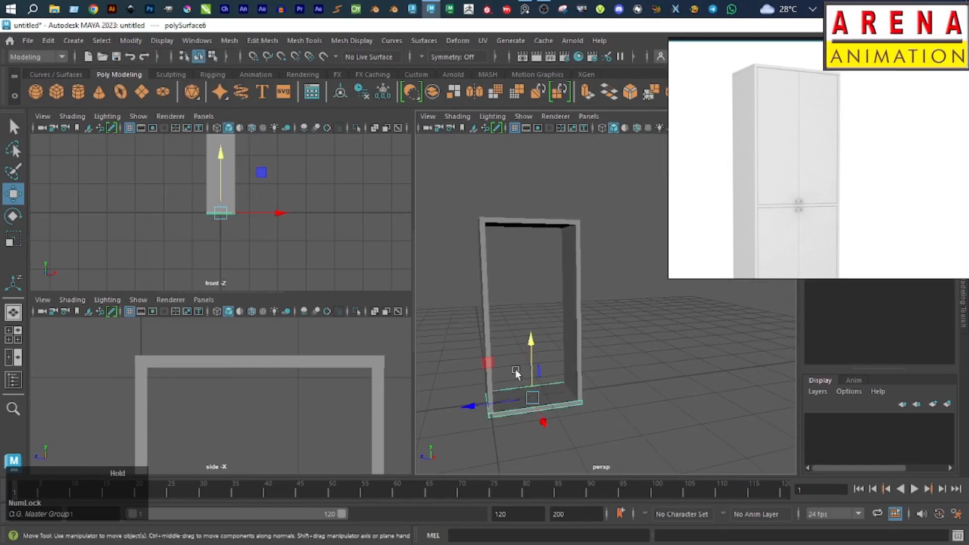
key("ctrl+d")
left_click_drag(528, 346, 531, 245)
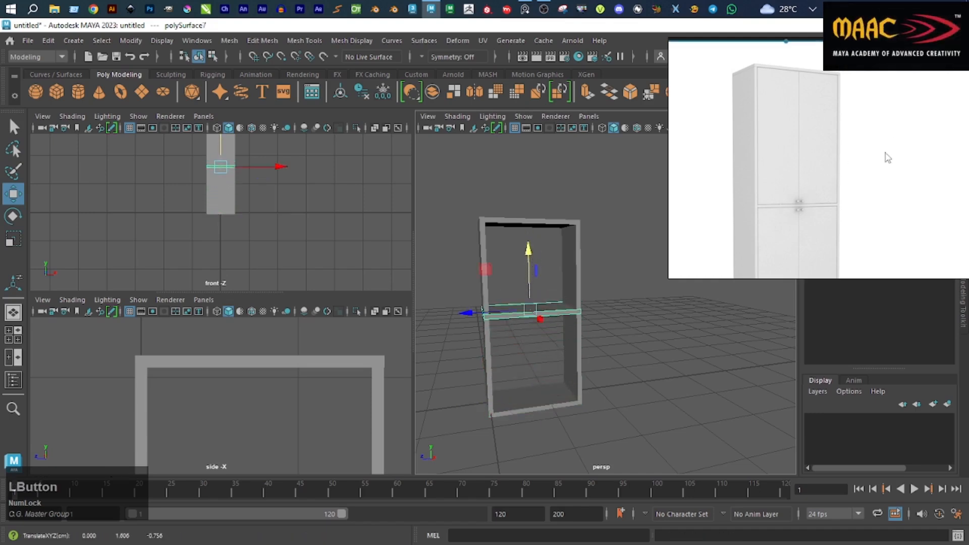
Scale the middle shelf narrower along its length so its ends fit between the two side panels.
scroll(273, 426, "down", 5)
scroll(283, 425, "up", 3)
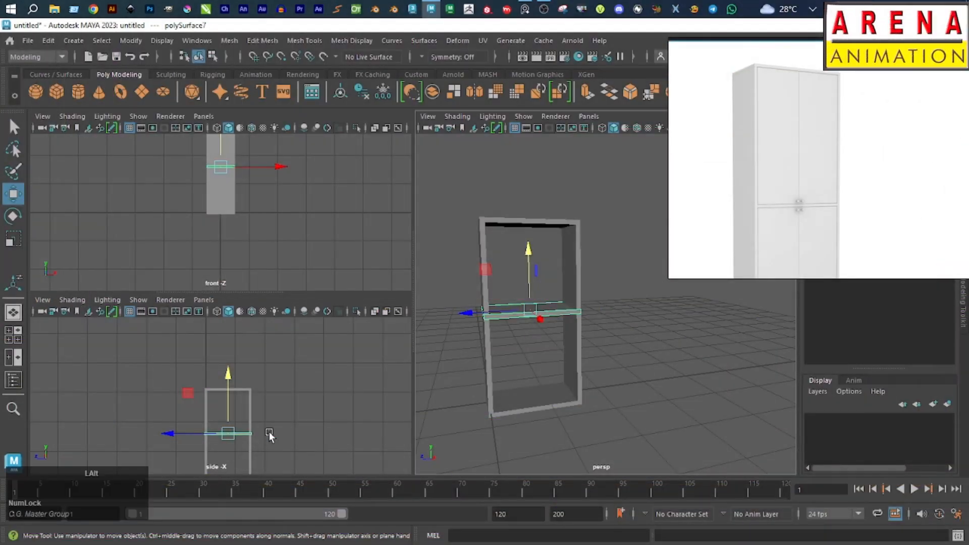
mouse_move(269, 431)
middle_mouse_down("alt")
mouse_move(266, 370)
mouse_move(264, 423)
middle_mouse_up("alt")
scroll(264, 372, "up", 3)
scroll(258, 393, "up", 3)
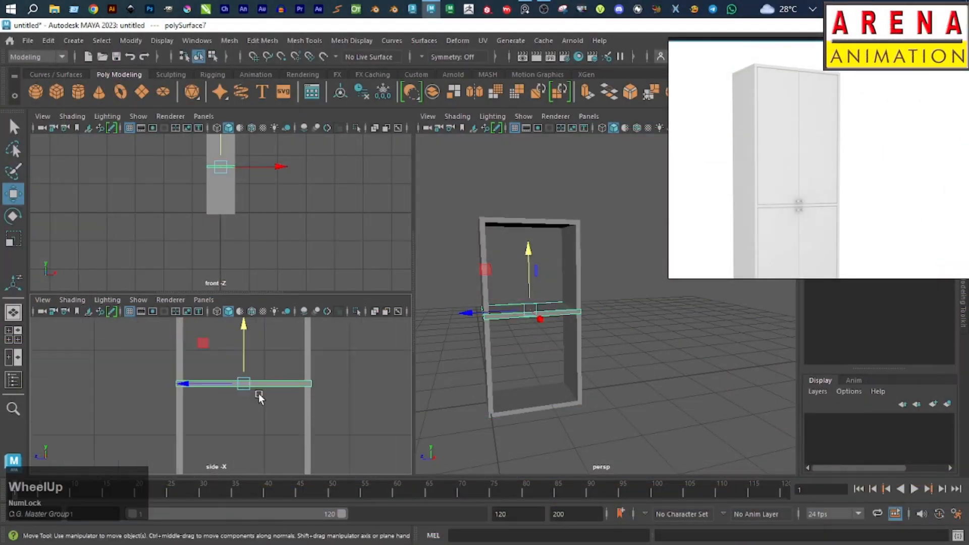
middle_click_drag(305, 391, 306, 402, "alt")
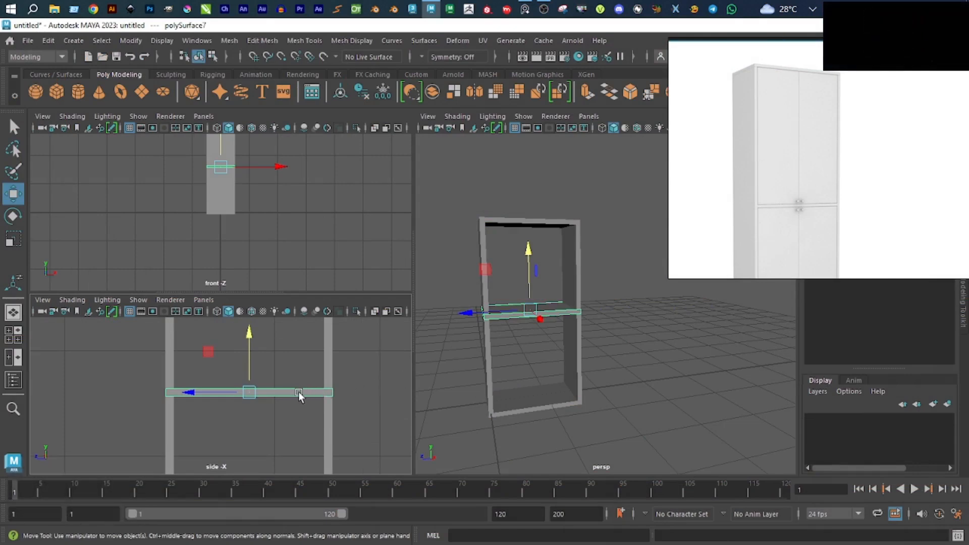
key("r")
left_click_drag(203, 391, 200, 391)
left_click(604, 372)
left_click_drag(515, 346, 591, 293, "alt")
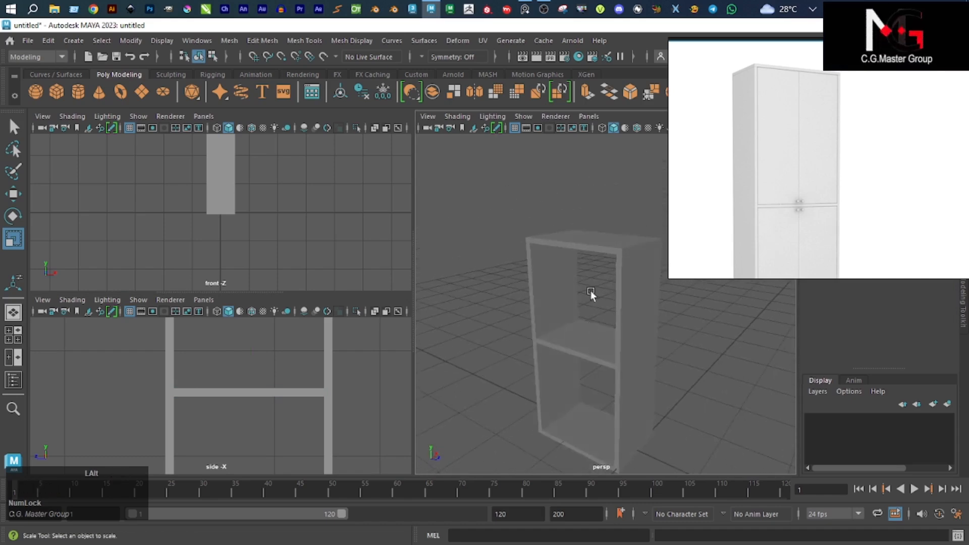
Select the narrow front face of the cabinet's top piece.
left_click_drag(533, 315, 532, 339, "alt")
scroll(562, 327, "up", 3)
left_click(545, 247)
right_click_drag(533, 180, 529, 206)
left_click(519, 159)
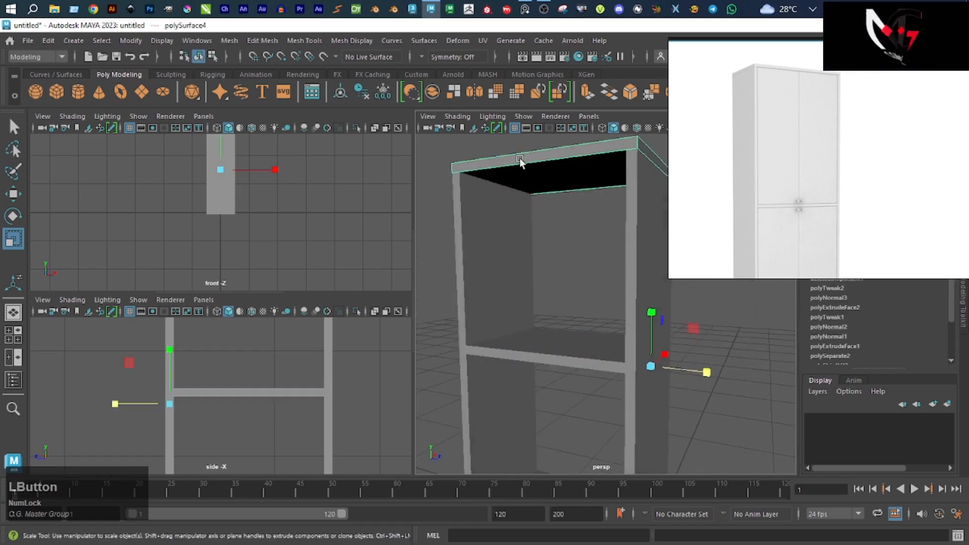
left_click(555, 280)
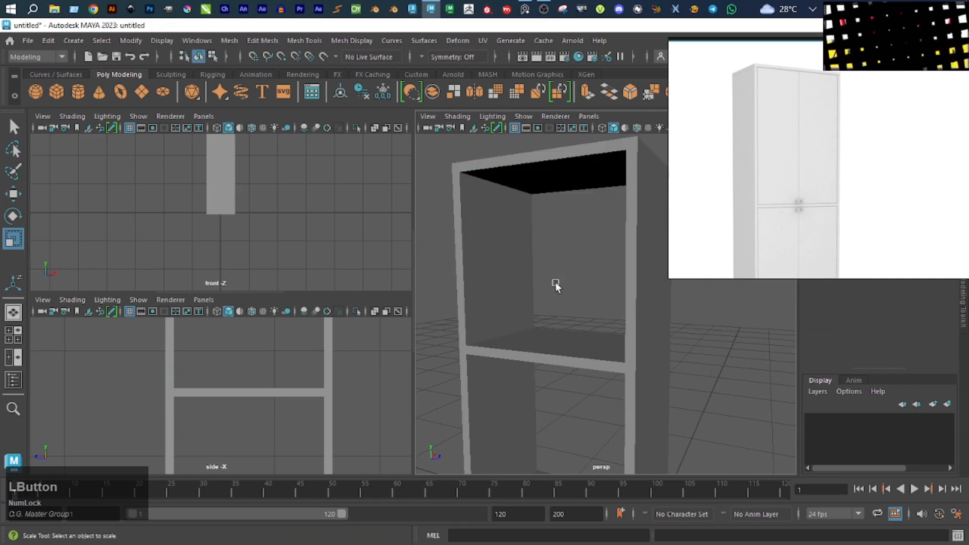
left_click(555, 154)
right_click_drag(556, 154, 555, 177)
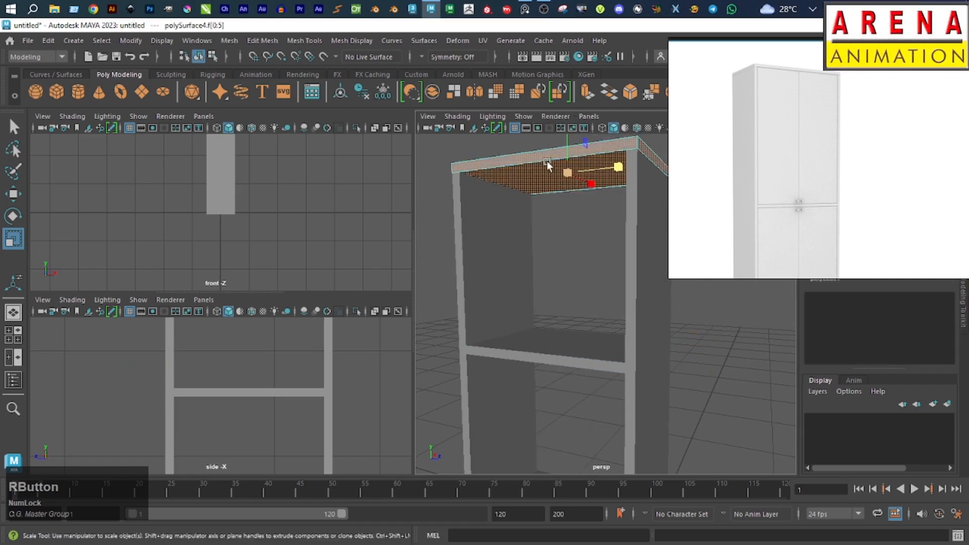
left_click(546, 159)
left_click_drag(540, 155, 543, 246, "alt")
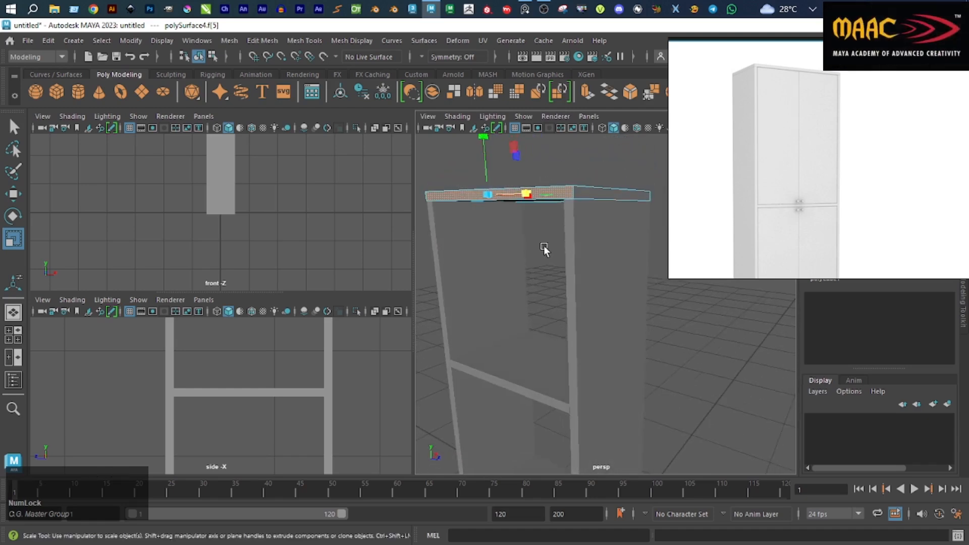
Try to duplicate the selected front face as an object and move it, and undo the move.
key("shift+d")
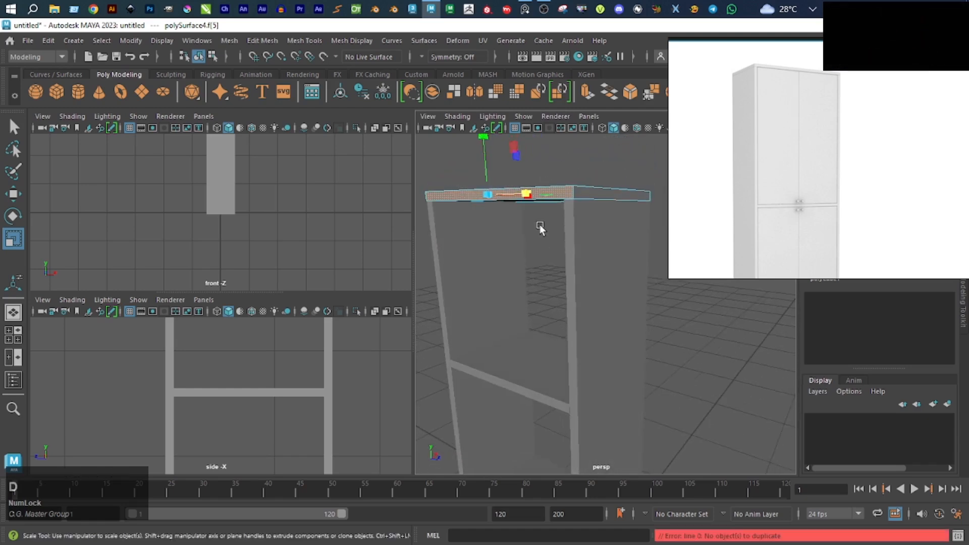
key("w")
left_click_drag(538, 220, 499, 243, "alt")
key("ctrl+z")
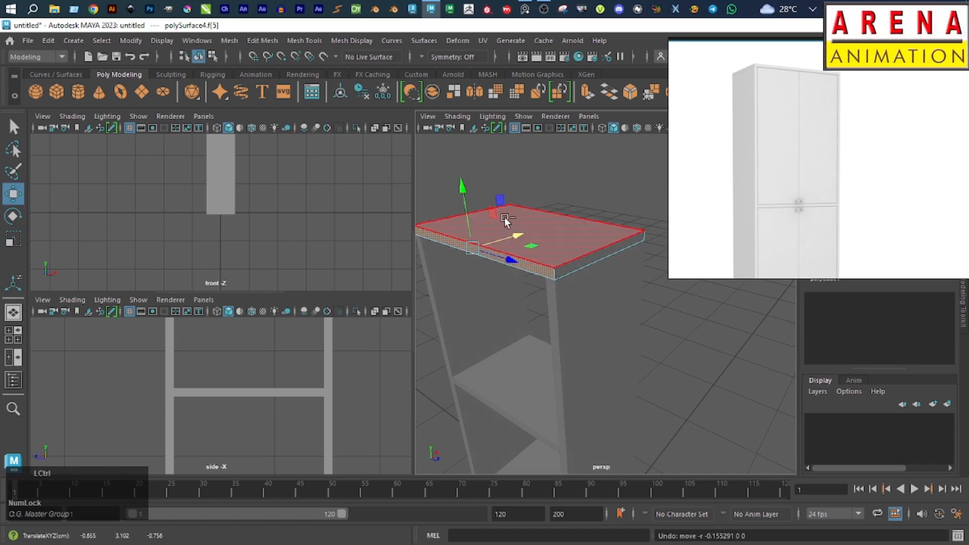
Duplicate the top piece's narrow front face into a separate strip.
mouse_move(510, 195)
right_mouse_down("shift")
mouse_move(515, 426)
mouse_move(502, 198)
right_mouse_up("shift")
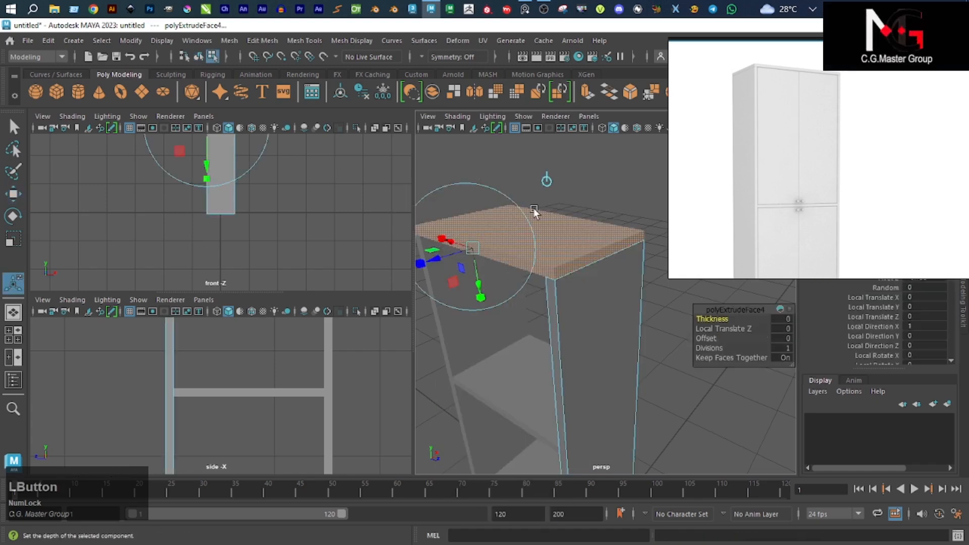
left_click(652, 99)
left_click(513, 251)
right_click_drag(511, 252, 501, 408)
left_click(500, 257)
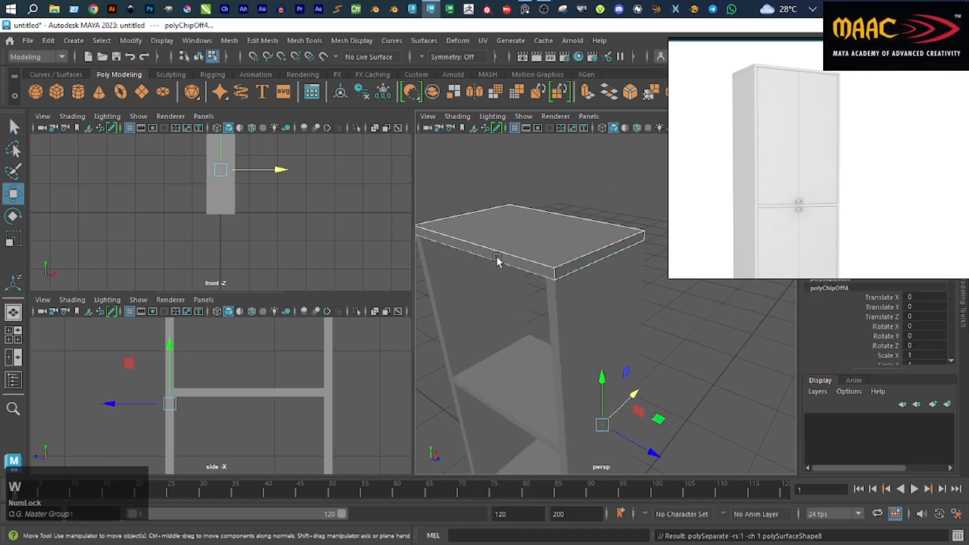
Try moving the duplicated front strip away from the cabinet, and undo the moves.
left_click(499, 257)
left_click_drag(500, 256, 578, 208)
key("ctrl+z")
left_click(528, 261)
left_click_drag(546, 267, 508, 275, "alt")
left_click_drag(495, 237, 470, 252)
key("z")
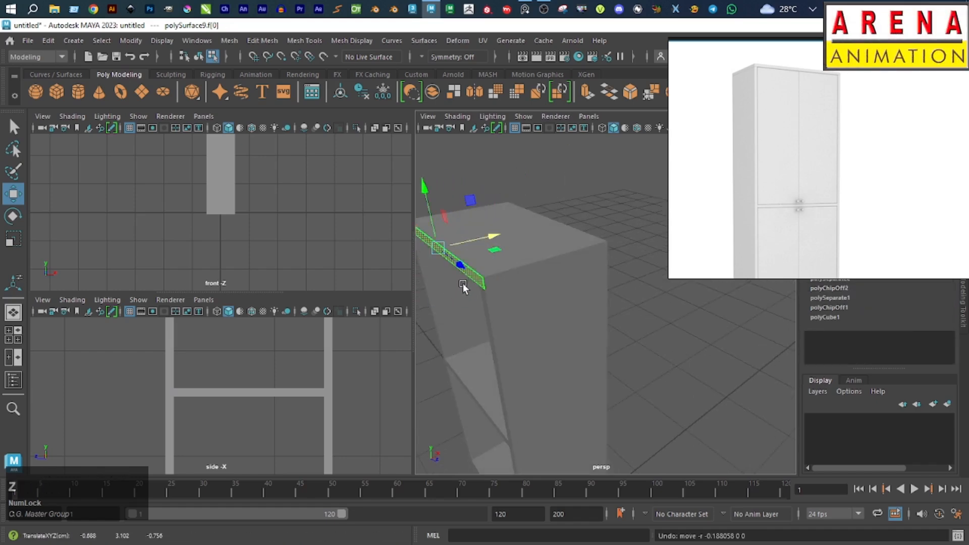
Extrude the duplicated strip outward from the cabinet's front and select all its faces.
left_click(464, 268)
left_click_drag(490, 236, 460, 245, "shift")
double_click(468, 275)
left_click_drag(488, 284, 512, 296, "alt")
middle_click_drag(512, 296, 625, 316, "alt")
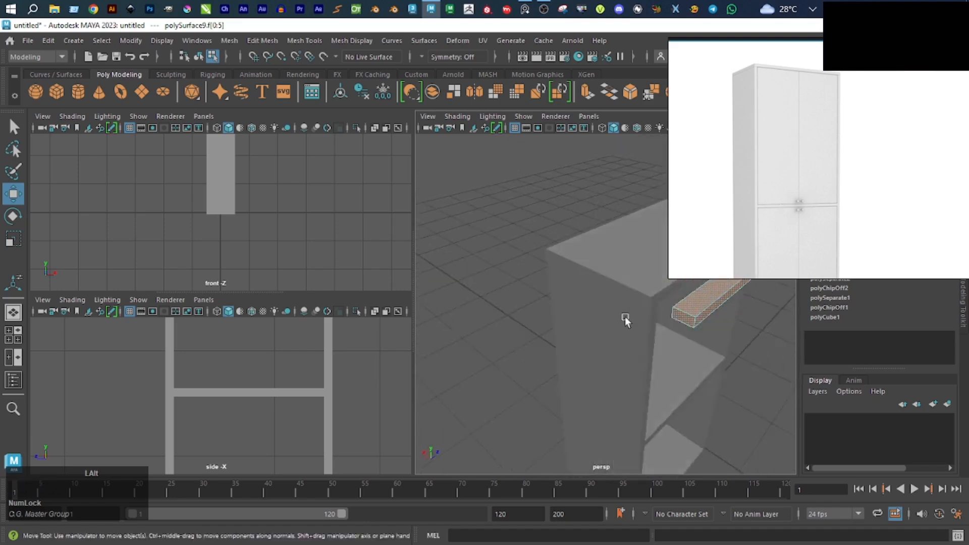
Push the extruded strip's outer face back toward the cabinet to make the strip thinner.
left_click_drag(625, 316, 529, 338, "alt")
middle_click_drag(530, 338, 477, 332, "alt")
mouse_move(571, 327)
left_mouse_down("alt")
mouse_move(547, 326)
mouse_move(555, 318)
left_mouse_up("alt")
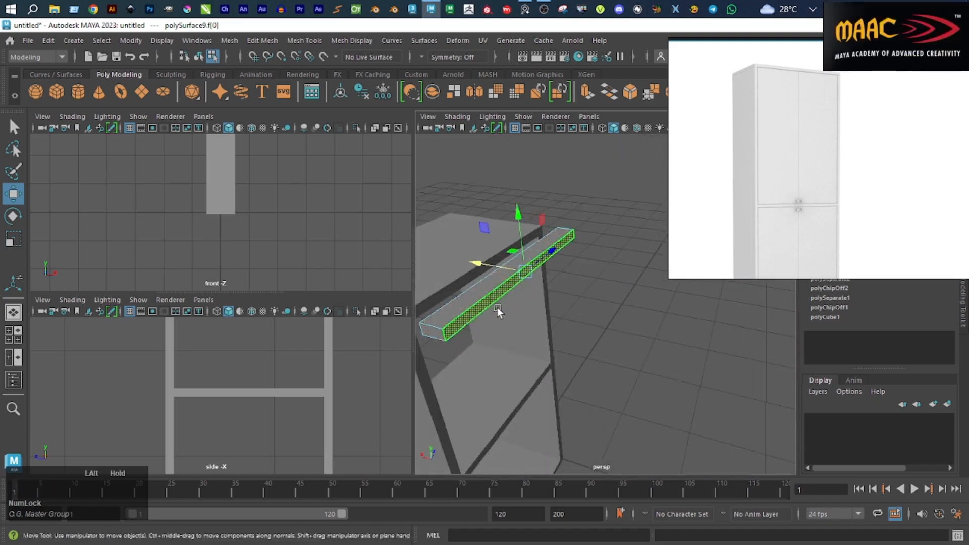
left_click_drag(498, 307, 519, 286, "alt")
left_click(519, 287)
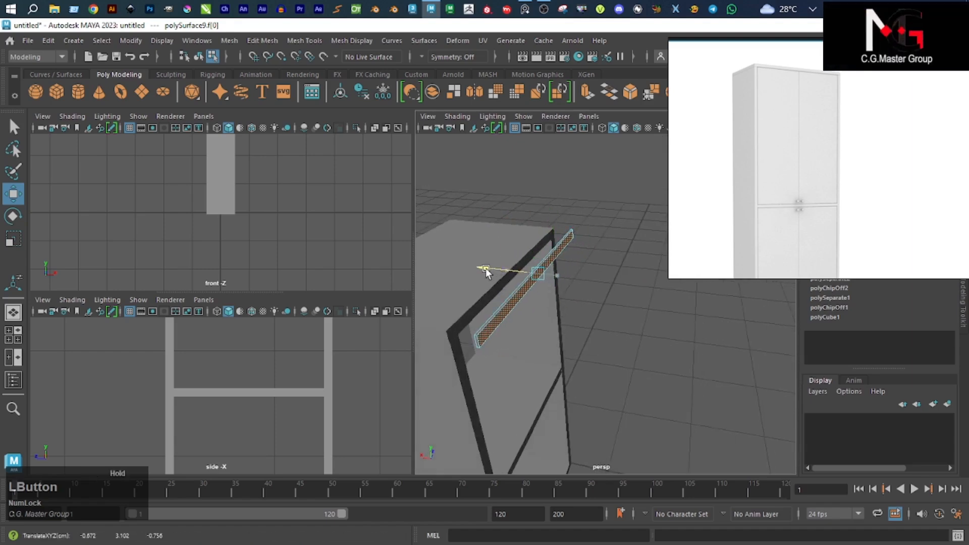
left_click_drag(486, 271, 590, 301, "alt")
scroll(570, 290, "up", 3)
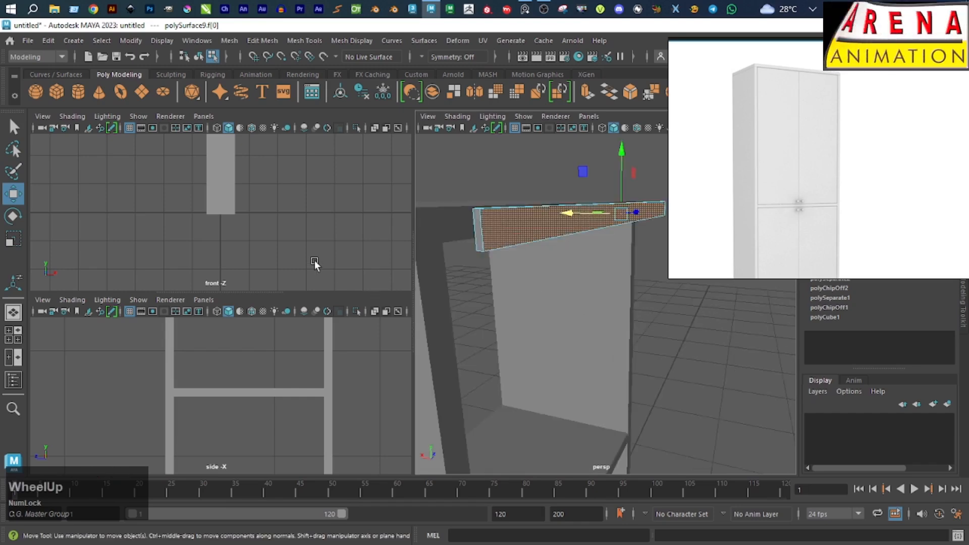
scroll(256, 392, "up", 5)
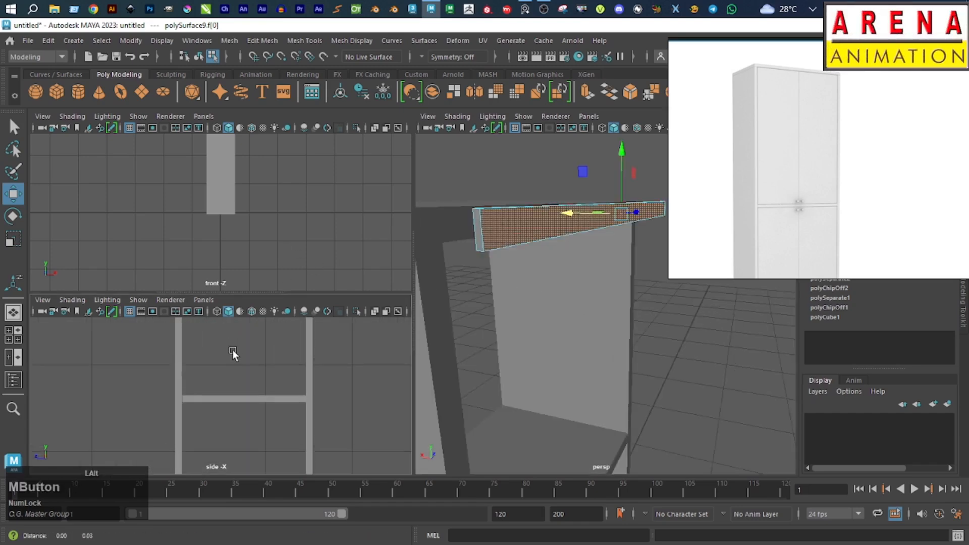
Stretch the top piece and its thin strip to full cabinet height by lowering their bottom vertices to the base, and return to object selection.
middle_click_drag(232, 350, 245, 380, "alt")
right_click(307, 361)
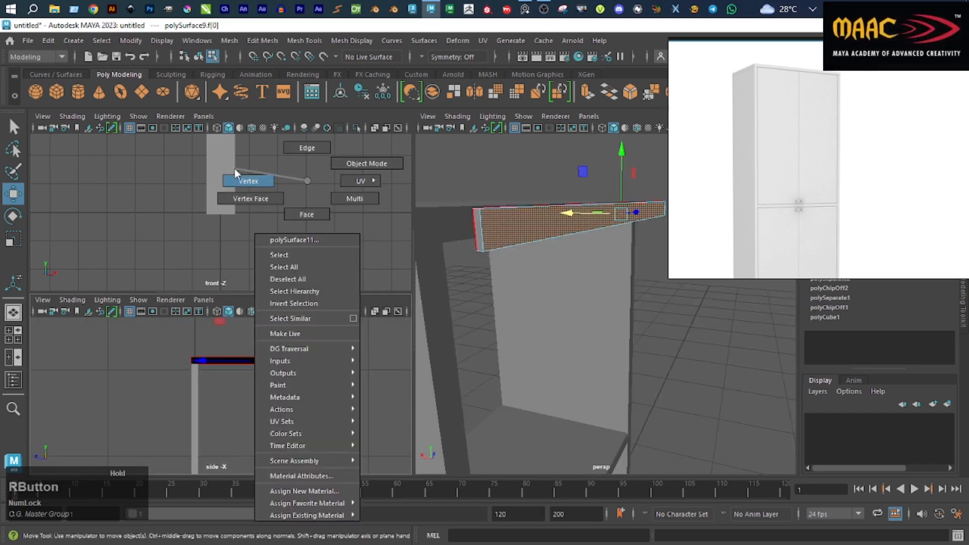
right_click_drag(234, 169, 236, 172)
left_click_drag(364, 392, 365, 392)
scroll(310, 410, "down", 5)
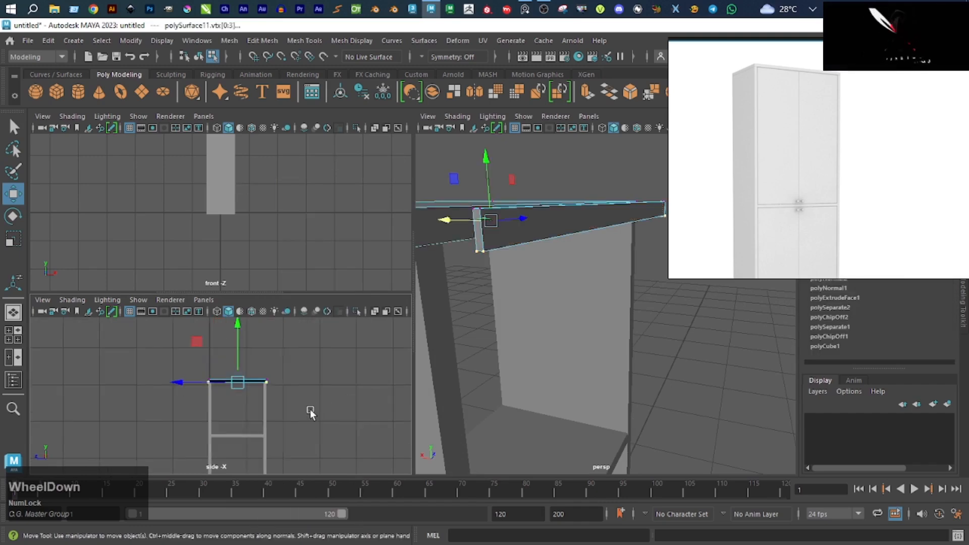
middle_click_drag(274, 411, 273, 387, "alt")
scroll(242, 354, "down", 3)
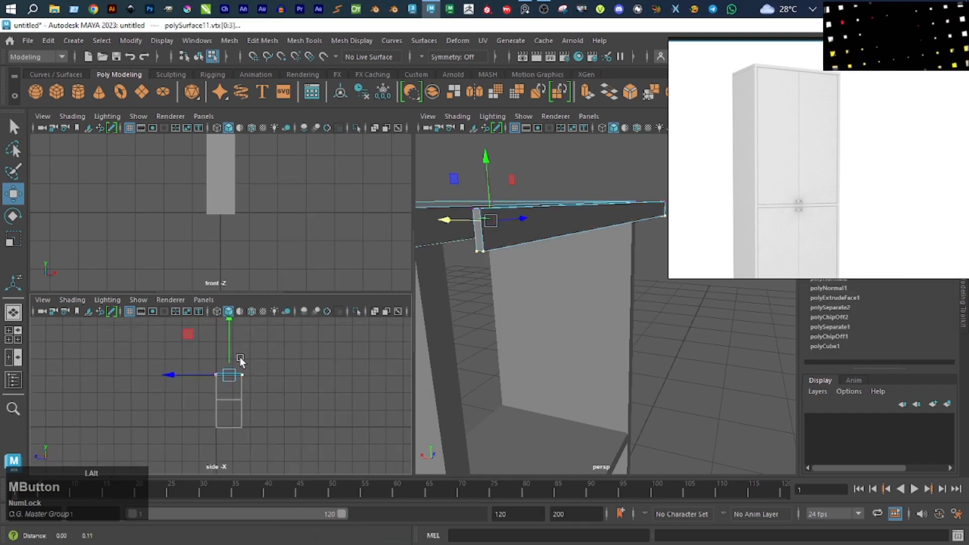
middle_click_drag(240, 357, 241, 361, "alt")
left_click_drag(231, 326, 235, 380)
scroll(549, 300, "down", 5)
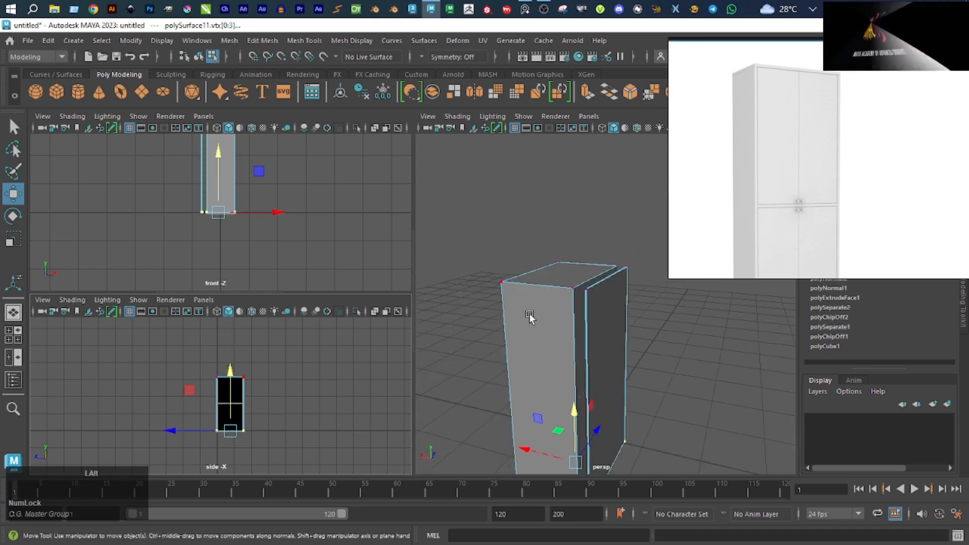
middle_click_drag(549, 299, 580, 302, "alt")
left_click_drag(581, 303, 523, 312, "alt")
right_click_drag(526, 181, 600, 253)
left_click(604, 250)
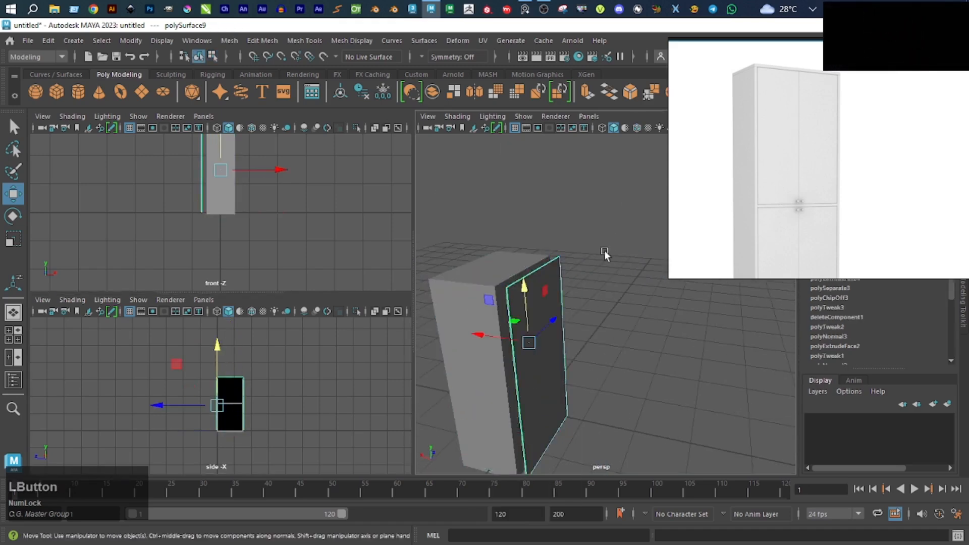
Try moving the thin full-height panel flush against the cabinet and selecting the faces of the enclosing box.
left_click(532, 358)
mouse_move(513, 348)
left_mouse_down("alt")
mouse_move(535, 346)
mouse_move(504, 343)
left_mouse_up("alt")
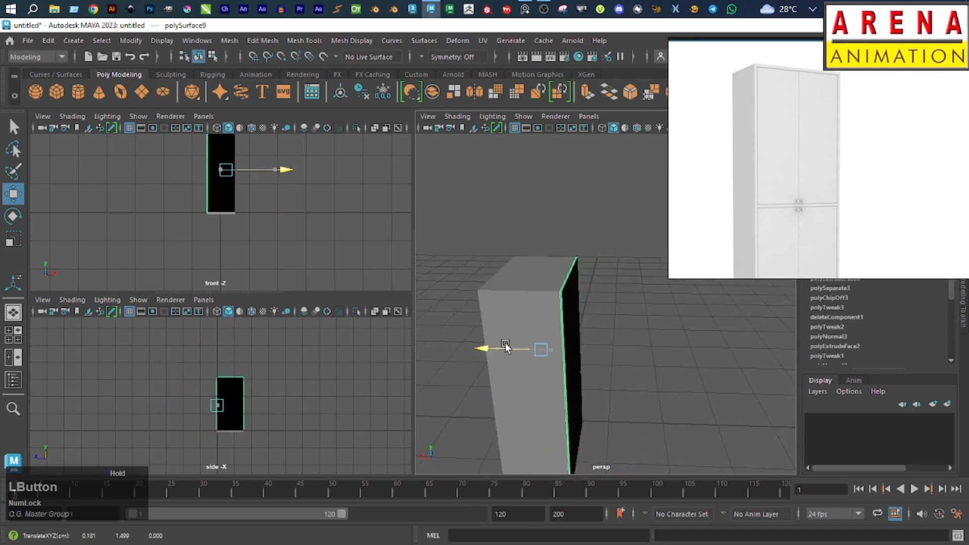
left_click_drag(722, 328, 636, 308, "alt")
left_click(635, 308)
left_click_drag(534, 339, 625, 354, "alt")
left_click(539, 347)
left_click(626, 355)
left_click(562, 349)
right_click_drag(562, 349, 563, 206)
left_click(549, 312)
left_click(646, 347)
left_click_drag(510, 348, 628, 330, "alt")
double_click(531, 306)
left_click_drag(550, 323, 539, 322, "alt")
left_click(577, 285)
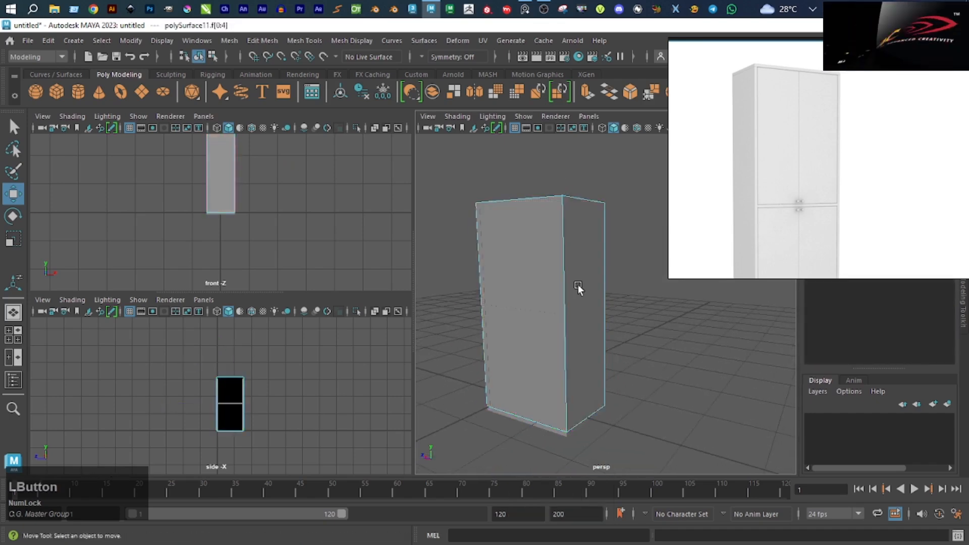
left_click_drag(578, 285, 545, 304, "alt")
Undo the face selections and the thin panel's move against the cabinet.
key("ctrl+z")
key("ctrl+z")
key("ctrl+z")
key("ctrl+z")
key("ctrl+z")
key("ctrl+z")
key("ctrl+z")
key("ctrl+z")
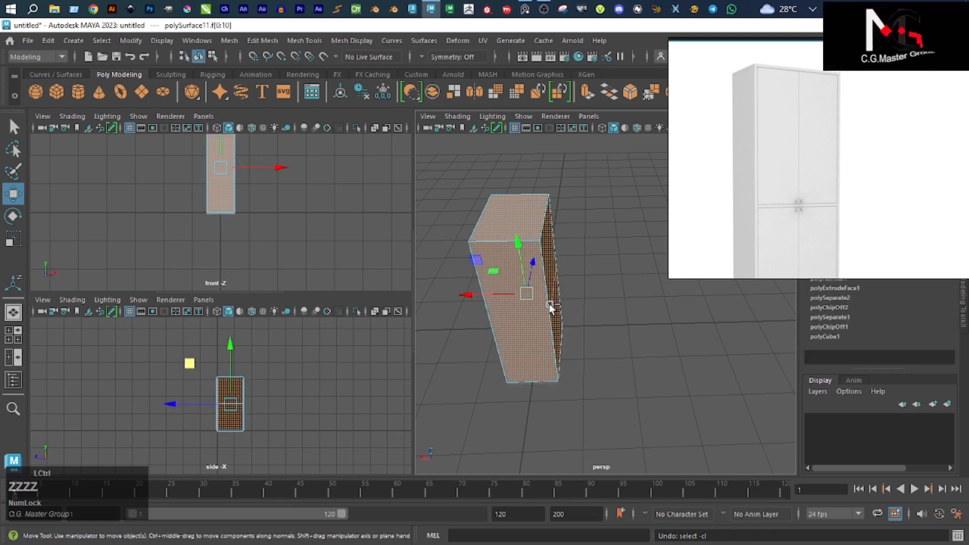
key("ctrl+z")
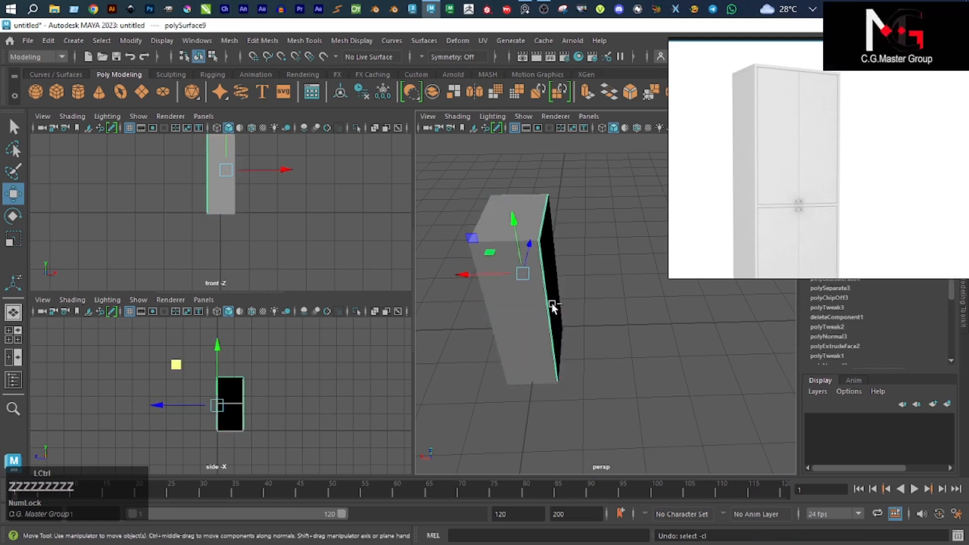
key("ctrl+z")
key("ctrl+z")
Delete the separate thin full-height panel standing just off the cabinet.
left_click_drag(593, 321, 584, 301, "alt")
left_click(571, 298)
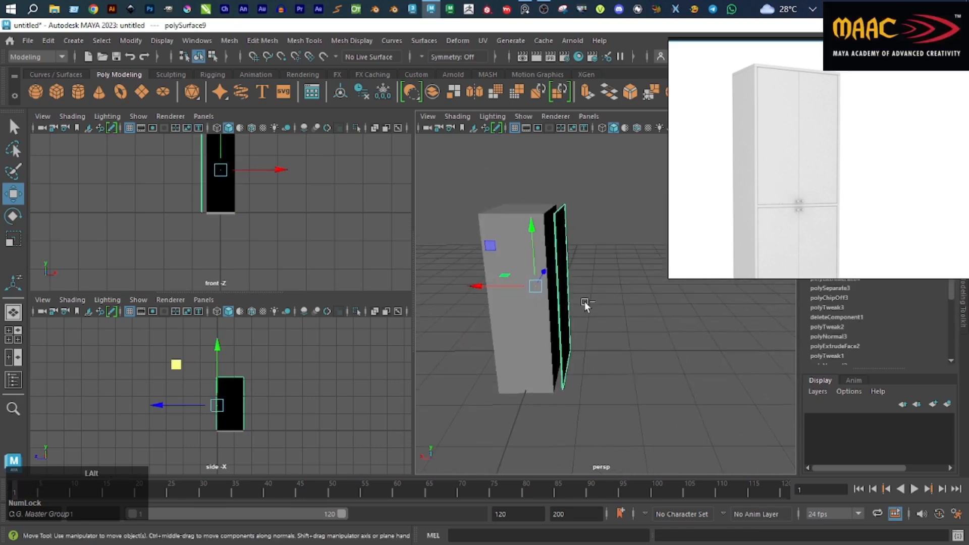
left_click_drag(488, 283, 683, 298, "alt")
key("Delete")
Try moving the full-height box away from the cabinet frame, and undo the moves.
left_click(567, 312)
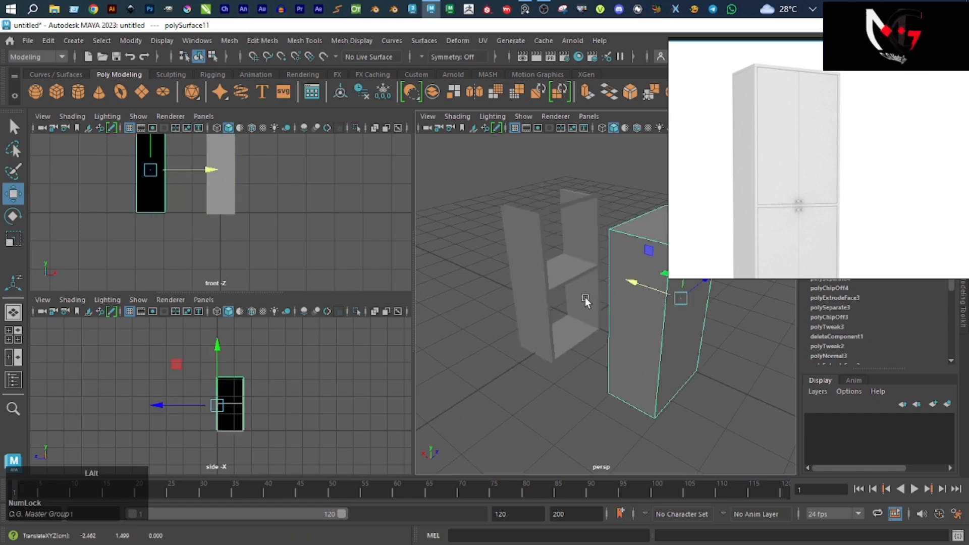
left_click_drag(585, 297, 643, 289, "alt")
key("z")
left_click_drag(596, 322, 601, 304, "alt")
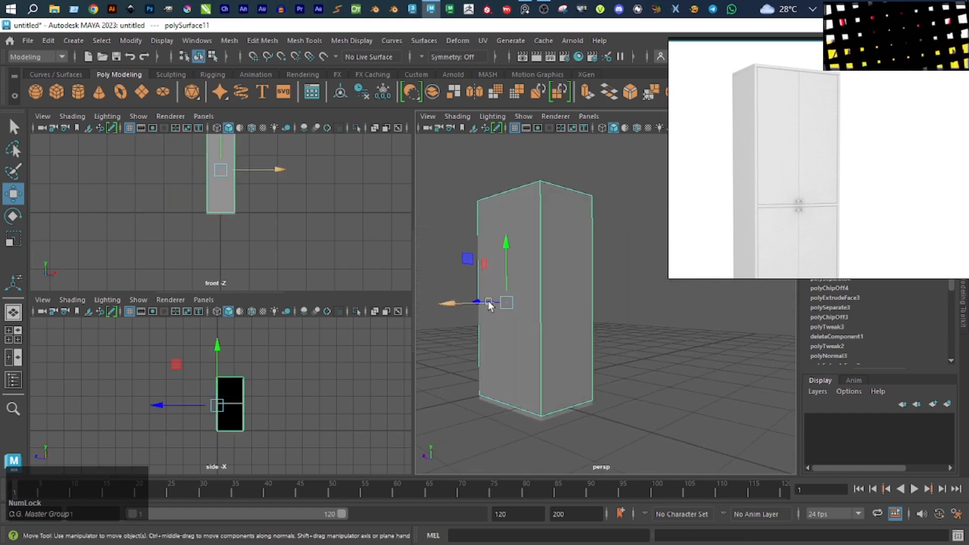
left_click_drag(493, 303, 517, 312)
key("z")
Delete the full-height box's faces except the one on the cabinet's back, leaving a single flat panel.
scroll(501, 342, "up", 5)
right_click_drag(516, 311, 515, 226)
double_click(517, 294)
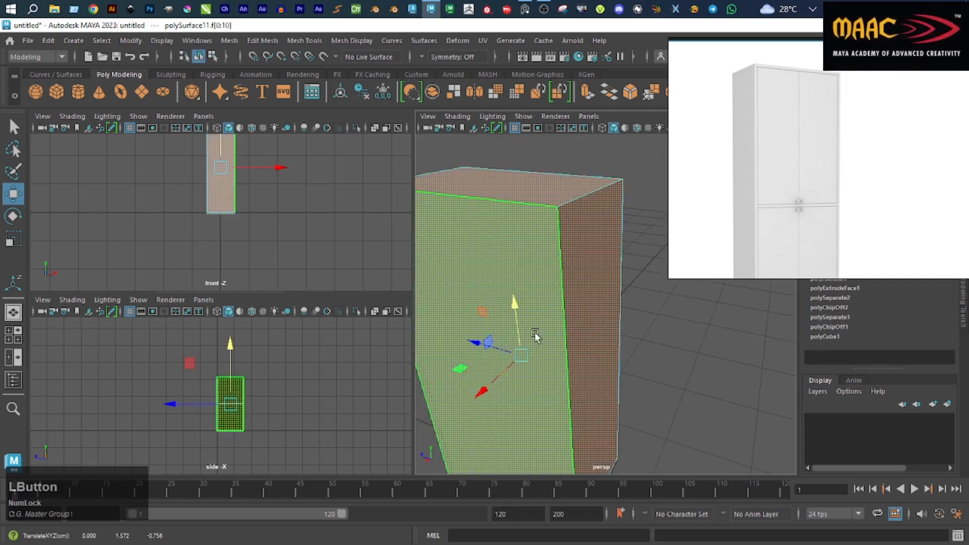
key("Delete")
left_click_drag(642, 341, 534, 232, "alt")
left_click(555, 285)
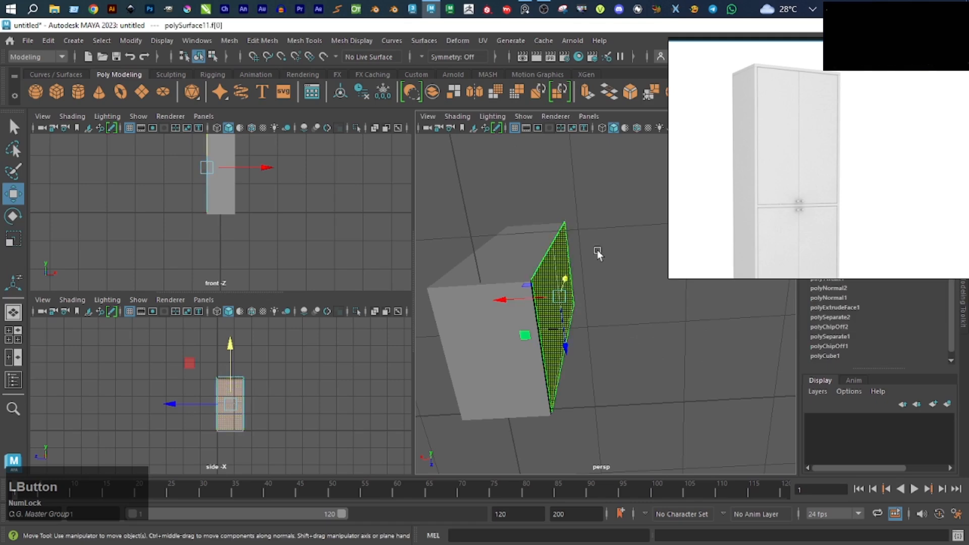
key("Delete")
left_click(566, 297)
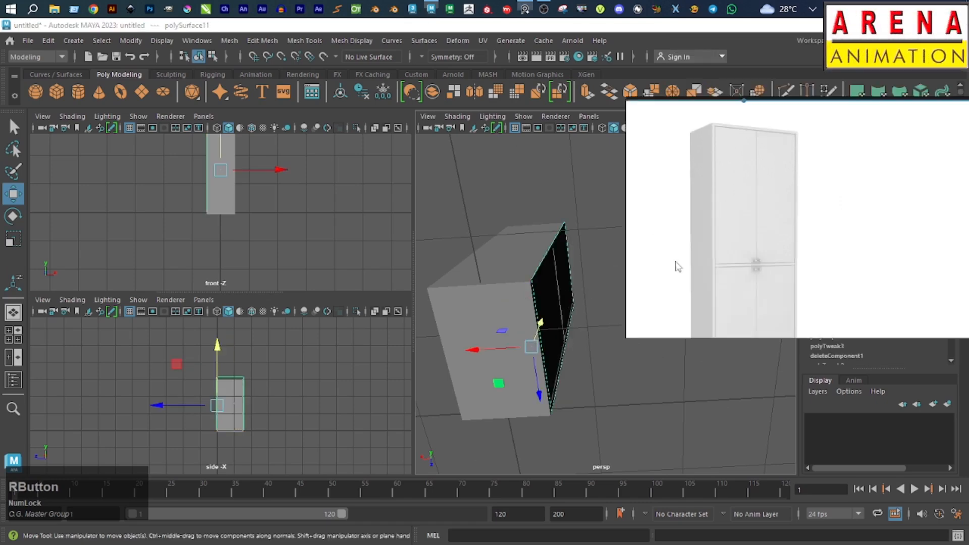
Reposition the reference image and select the flat back panel as an object.
right_click_drag(720, 207, 300, 116)
left_click_drag(561, 304, 560, 284, "alt")
right_click_drag(560, 285, 556, 215)
left_click(555, 282)
left_click_drag(563, 276, 546, 277, "alt")
right_click_drag(547, 278, 592, 247)
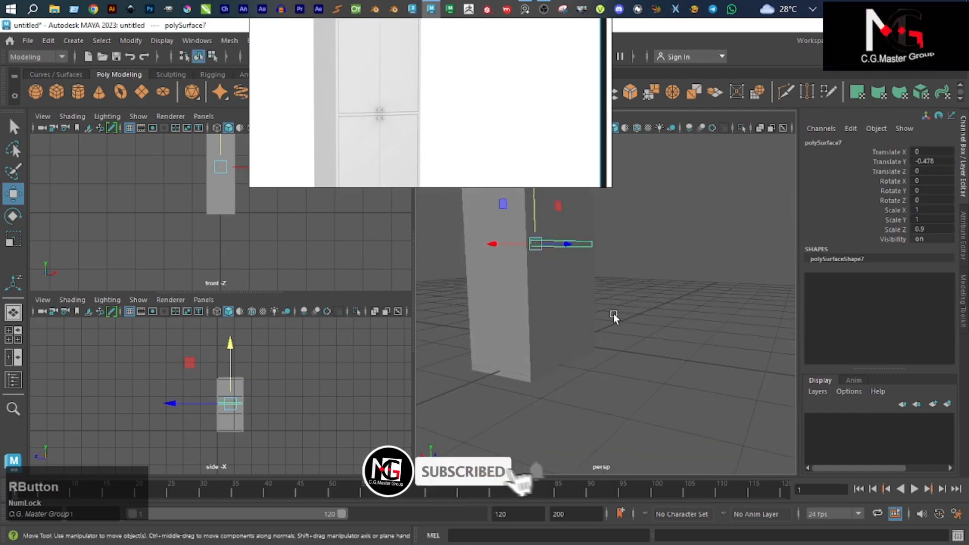
left_click(577, 335)
Delete the construction history of all objects in the scene and clear the selection.
left_click(14, 43)
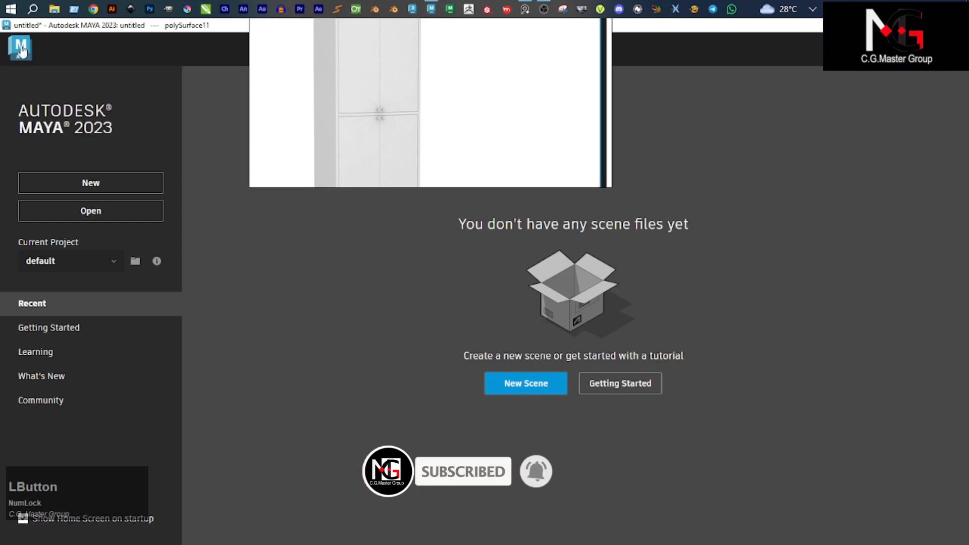
left_click(19, 47)
left_click(29, 41)
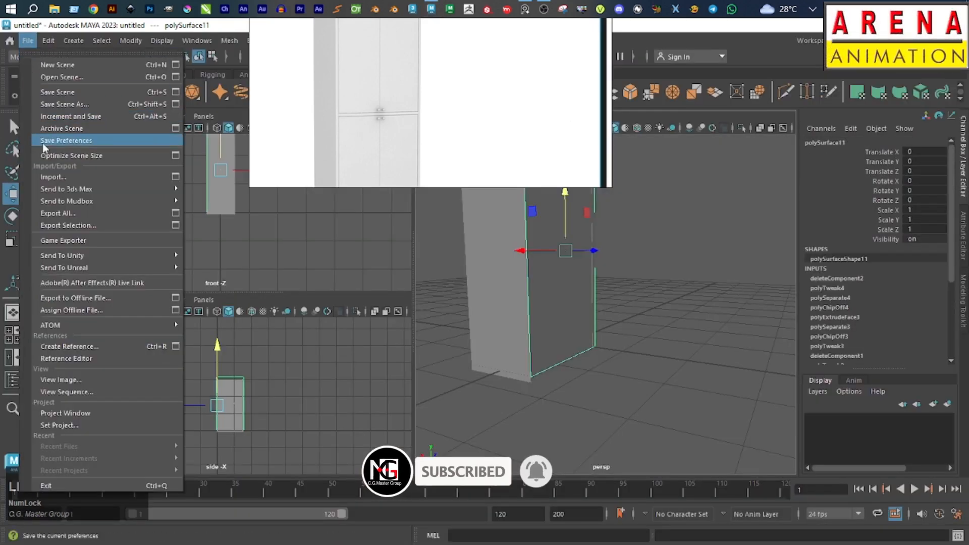
mouse_move(65, 207)
mouse_move(50, 43)
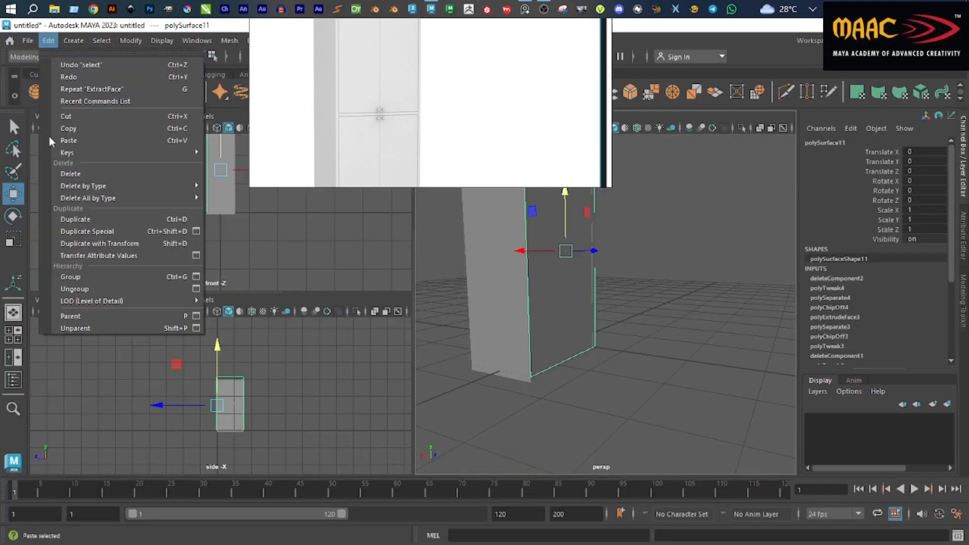
mouse_move(76, 187)
left_click(248, 144)
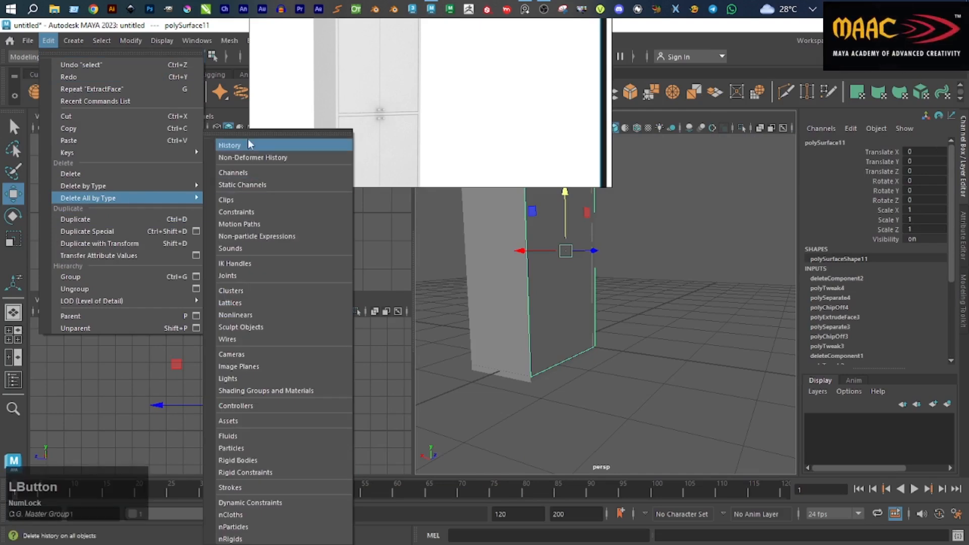
left_click(674, 343)
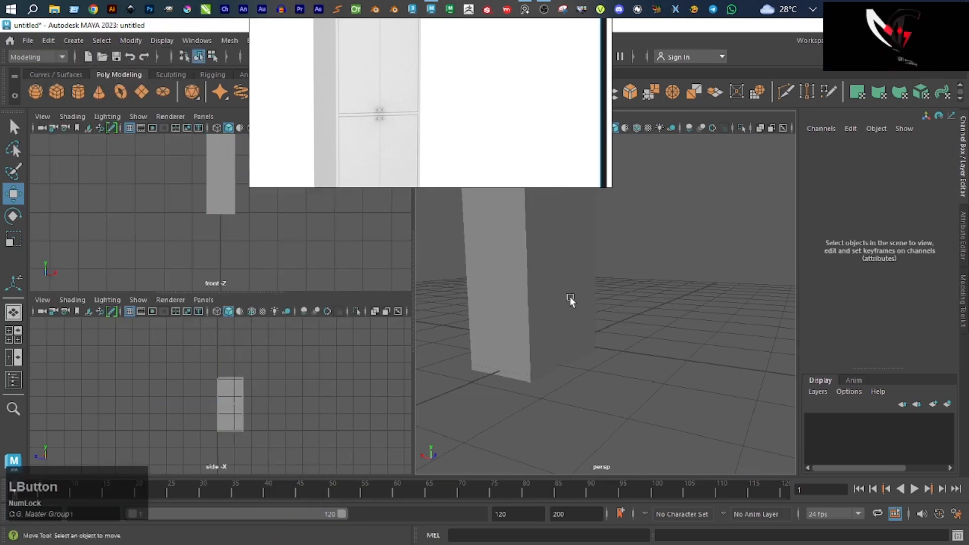
Shift the back panel down 0.025 units, move the reference image aside, and delete the cabinet's top piece.
left_click(570, 299)
right_click_drag(538, 137, 839, 165)
middle_click_drag(600, 362, 596, 403, "alt")
left_click_drag(597, 404, 527, 325, "alt")
left_click_drag(524, 270, 524, 275)
left_click(515, 201)
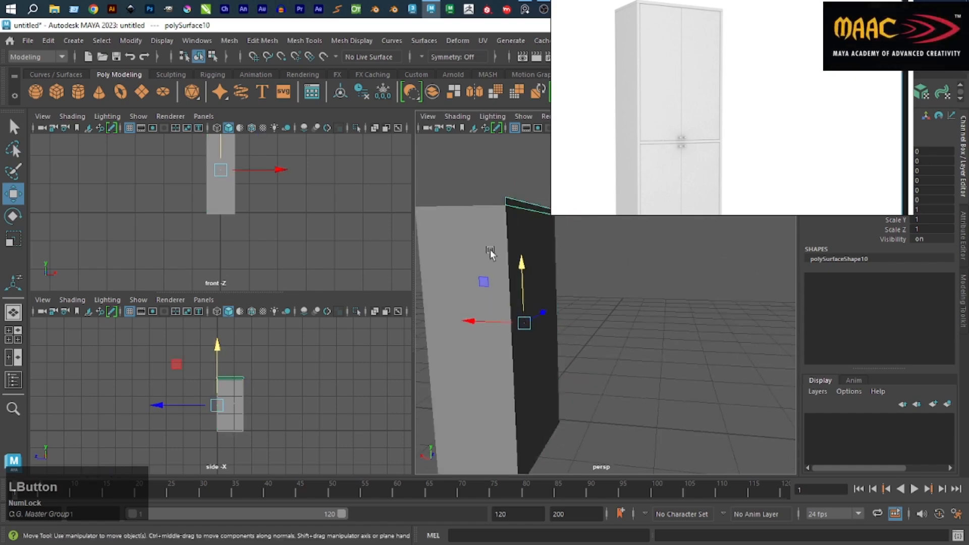
key("Delete")
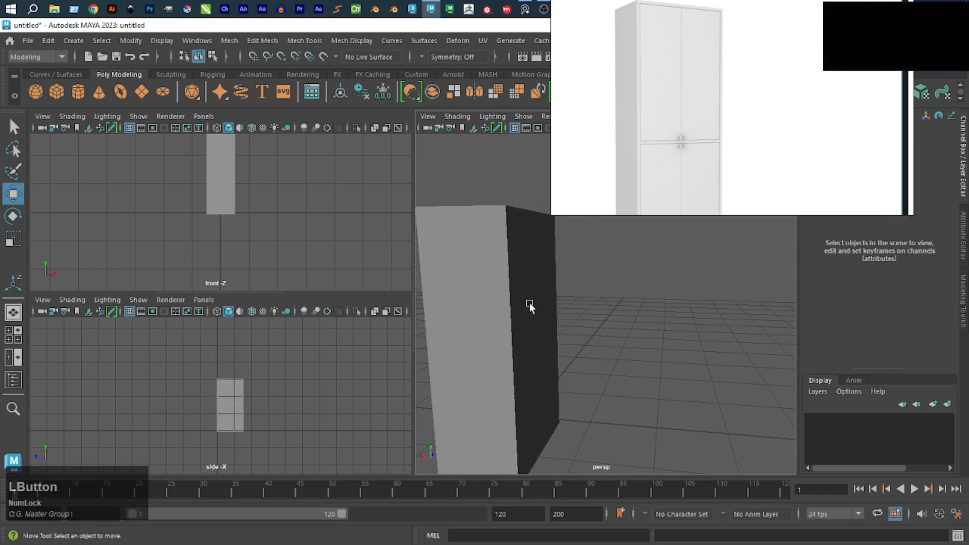
Try moving the back panel's face outward, and undo the move.
left_click(529, 303)
left_click_drag(535, 307, 512, 324, "alt")
right_click(507, 253)
right_click_drag(506, 253, 507, 215)
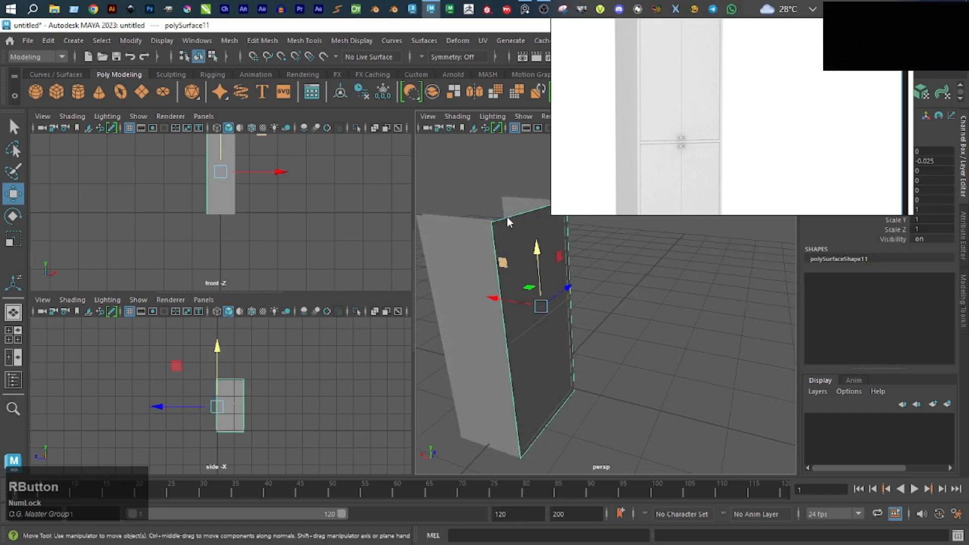
left_click(522, 262)
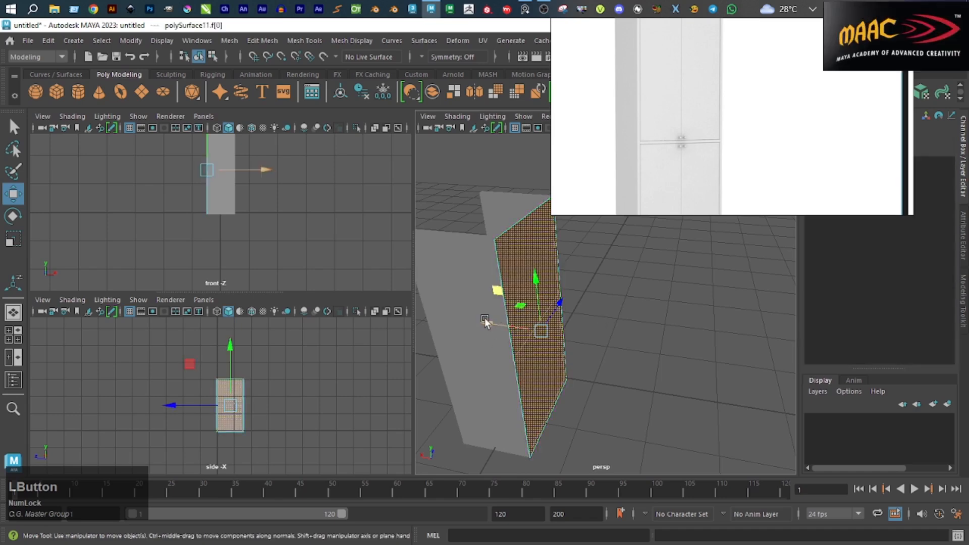
left_click_drag(484, 317, 486, 317)
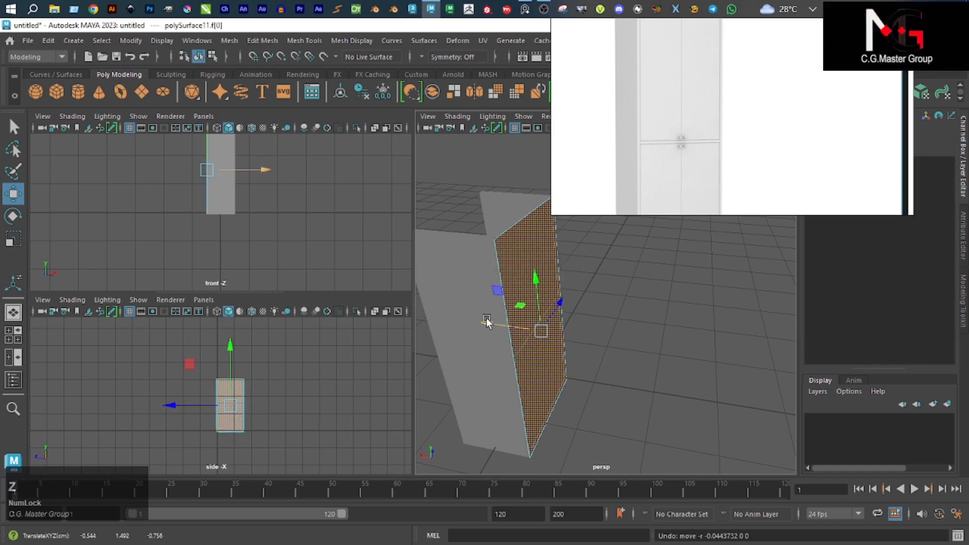
key("e")
left_click(729, 354)
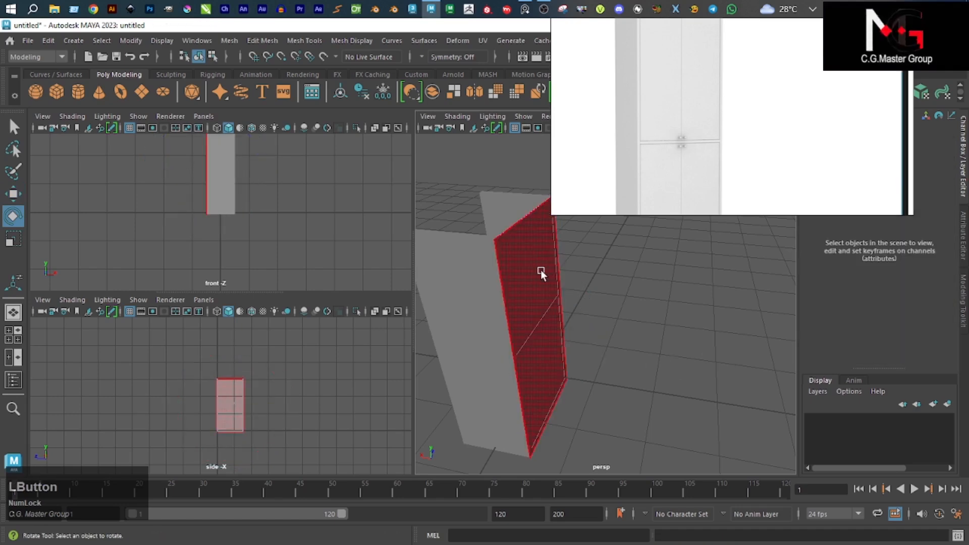
Extrude the back panel's face slightly outward to give it thickness, and return to object selection.
left_click(540, 270)
right_click_drag(540, 270, 540, 291, "shift")
key("w")
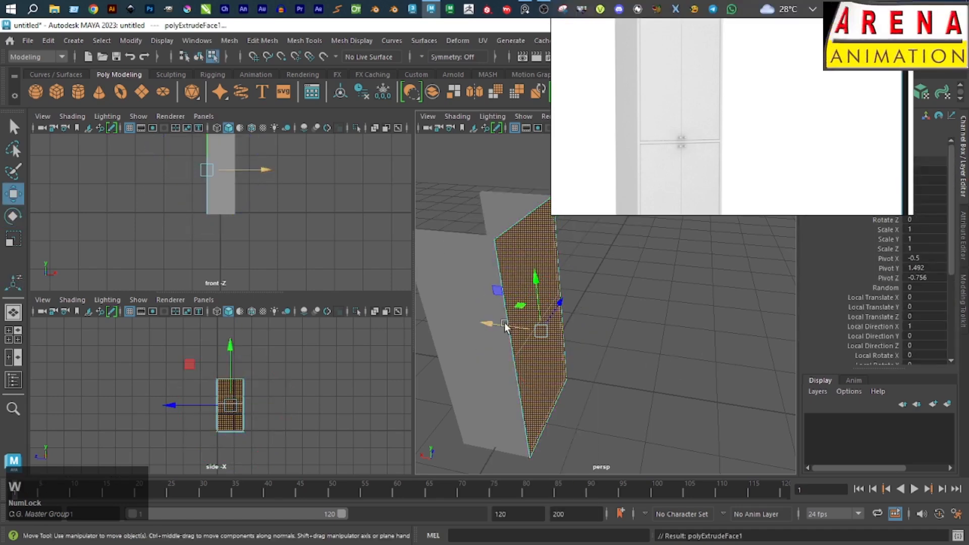
left_click_drag(504, 322, 502, 323)
left_click(684, 322)
left_click_drag(684, 322, 607, 277, "alt")
middle_click_drag(600, 263, 577, 280, "alt")
right_click_drag(577, 281, 650, 255)
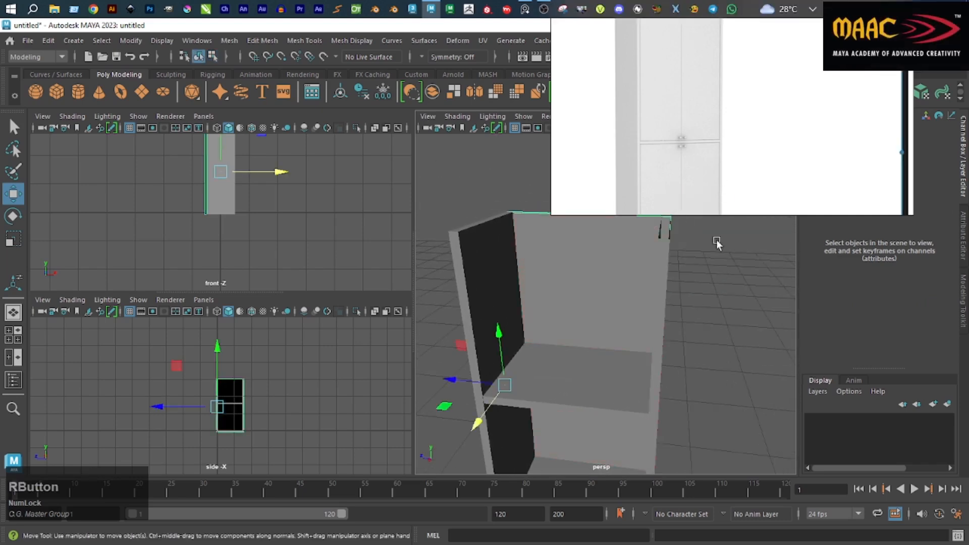
left_click(716, 240)
Duplicate the bottom board and raise the copy to the cabinet's upper end as a new top board.
scroll(618, 368, "down", 5)
left_click(584, 443)
key("ctrl+d")
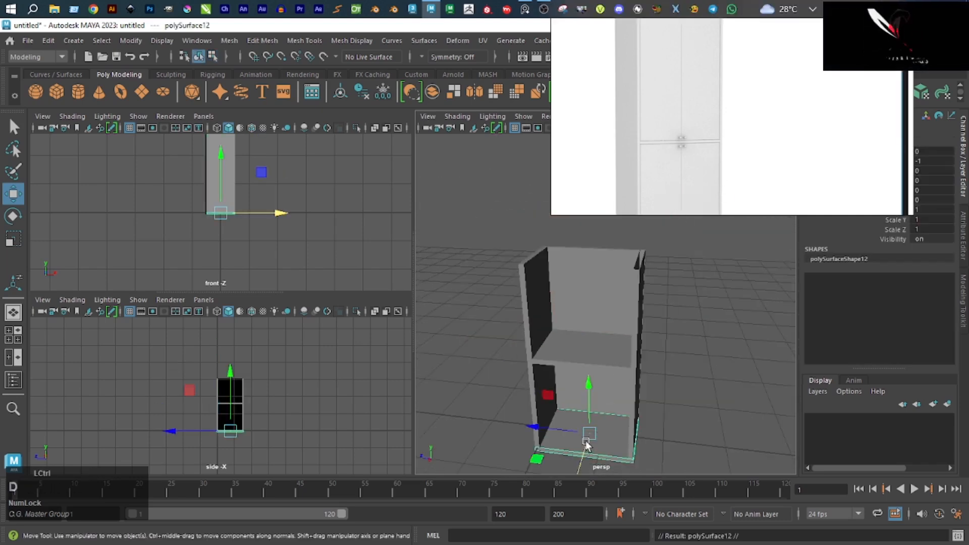
left_click_drag(586, 295, 578, 199)
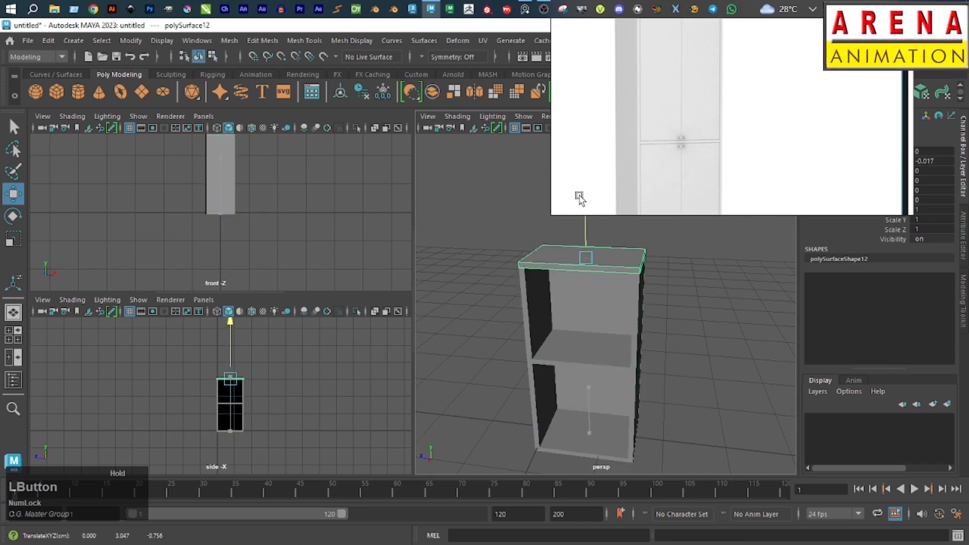
left_click(661, 257)
Inspect how the top board, shelf and back panel fit together in the open cabinet.
left_click_drag(662, 257, 560, 348, "alt")
left_click(553, 382)
left_click(553, 374)
scroll(550, 361, "up", 5)
middle_click_drag(560, 349, 551, 376, "alt")
left_click_drag(551, 376, 525, 297, "alt")
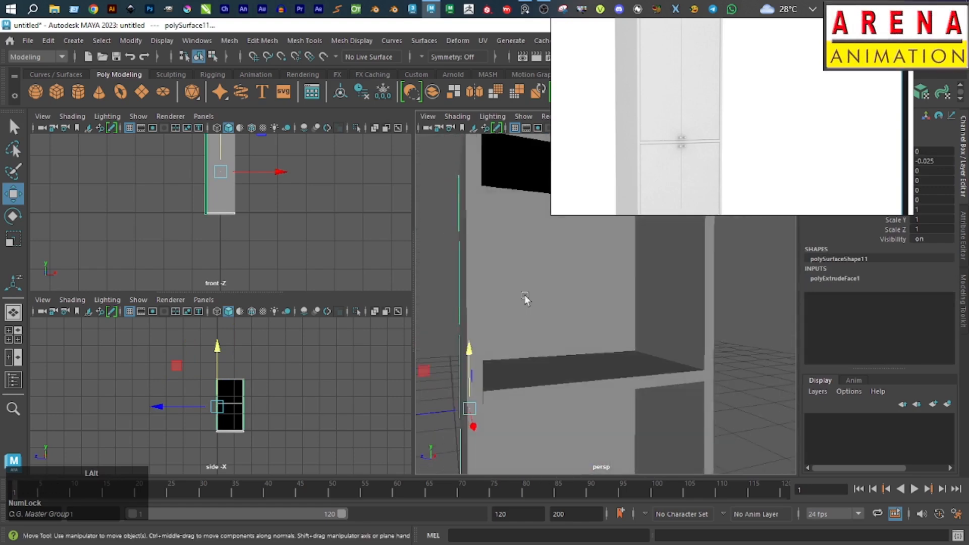
middle_click_drag(525, 296, 530, 370, "alt")
left_click_drag(529, 371, 536, 361, "alt")
scroll(665, 154, "up", 3)
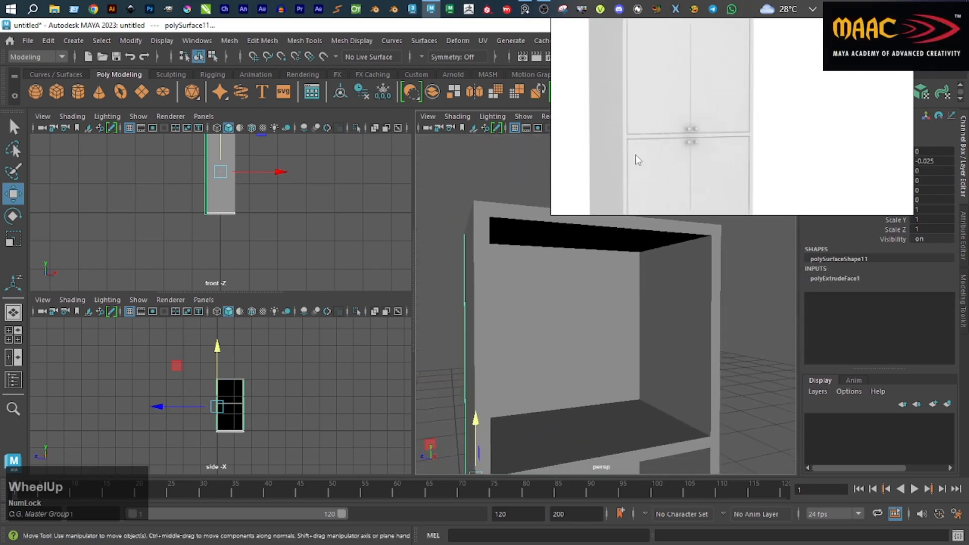
Examine the top board and upper door edges in the reference image up close.
scroll(634, 155, "down", 4)
scroll(637, 69, "up", 4)
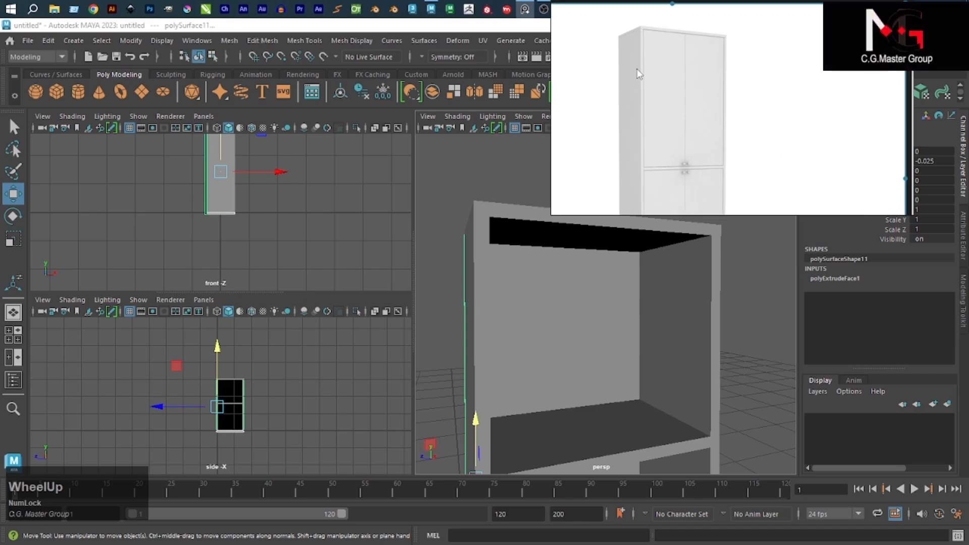
scroll(631, 56, "up", 3)
scroll(631, 56, "up", 1)
scroll(632, 56, "down", 1)
right_click_drag(659, 66, 657, 160)
scroll(635, 101, "up", 2)
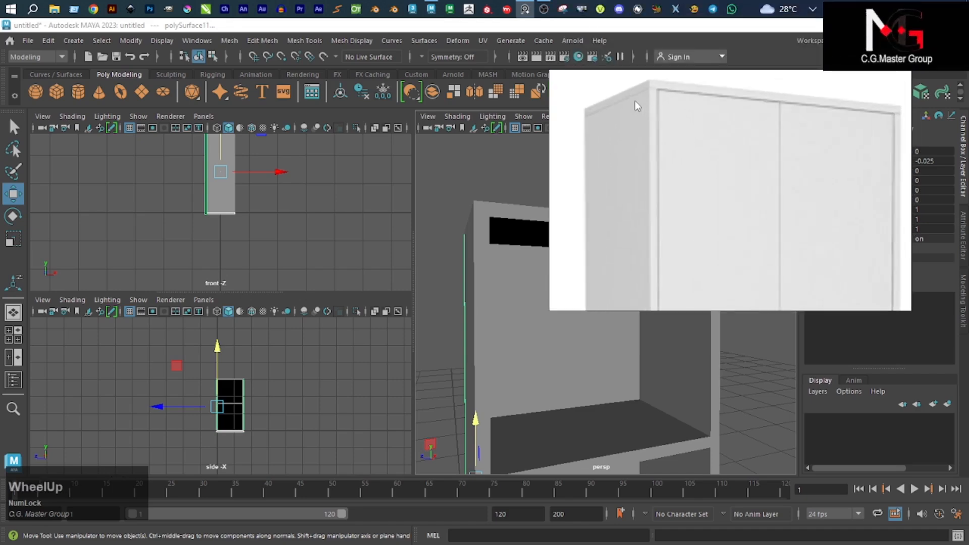
Raise the top board slightly so that it clears the upper ends of the cabinet's side panels.
scroll(633, 96, "down", 1)
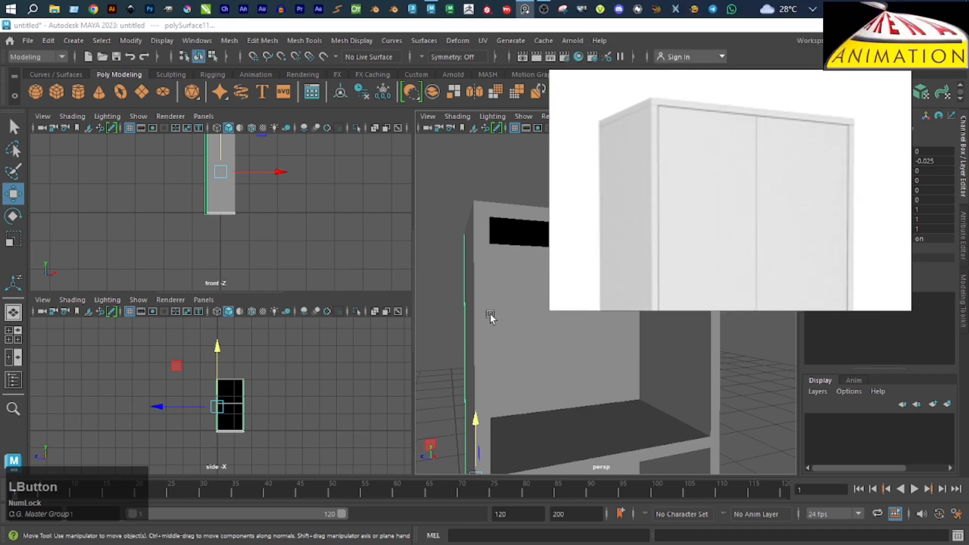
left_click(470, 277)
left_click_drag(470, 277, 485, 291, "alt")
middle_click_drag(486, 291, 482, 270, "alt")
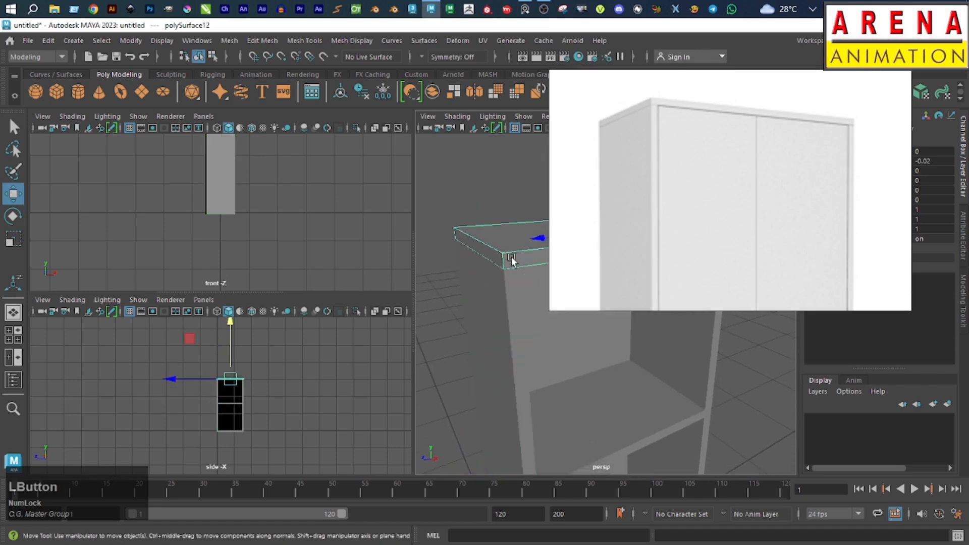
scroll(510, 279, "down", 3)
right_click_drag(732, 198, 830, 120)
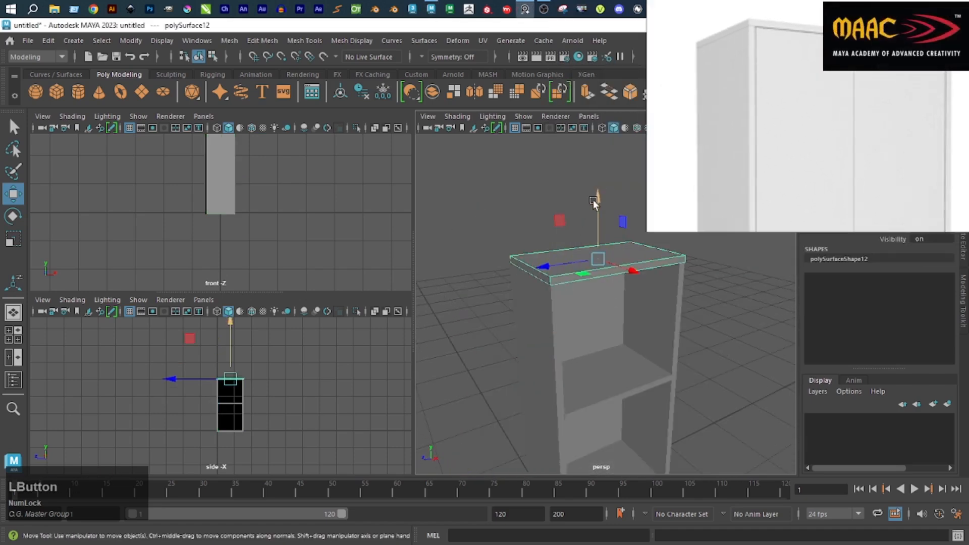
left_click_drag(592, 200, 593, 192)
left_click(266, 385)
Lower the top board slightly to close the gap above the side panels.
scroll(231, 370, "up", 5)
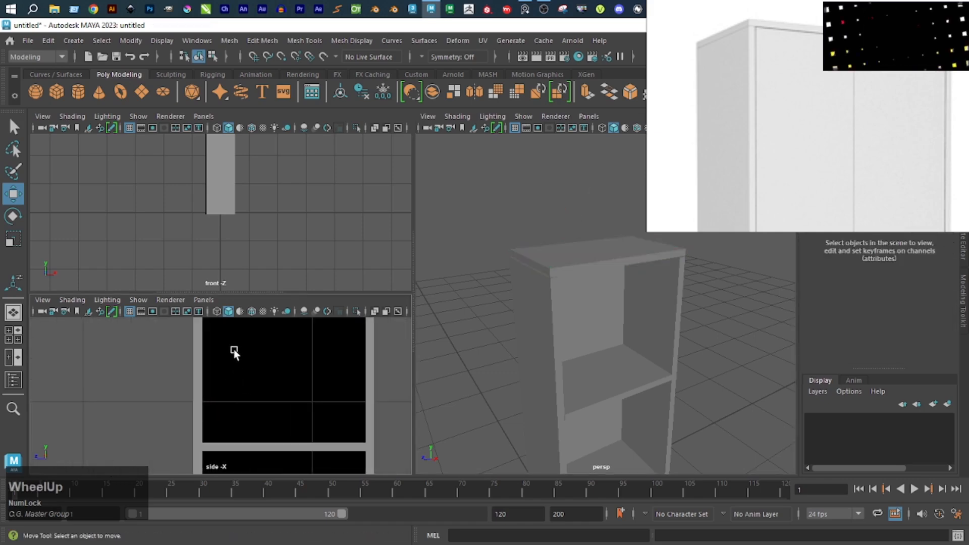
scroll(235, 349, "up", 3)
scroll(208, 390, "up", 2)
scroll(173, 353, "up", 2)
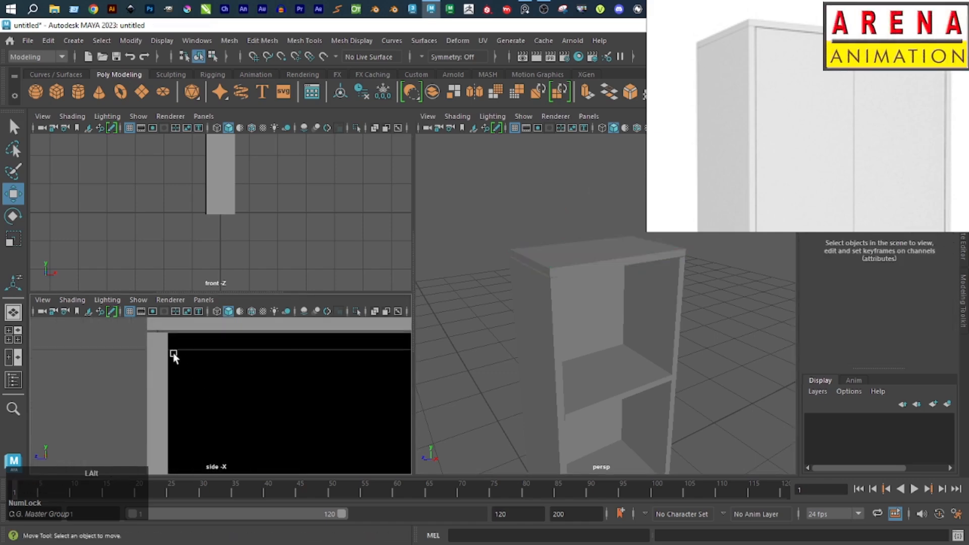
left_click(584, 249)
middle_click_drag(584, 252, 570, 275, "alt")
scroll(577, 237, "up", 4)
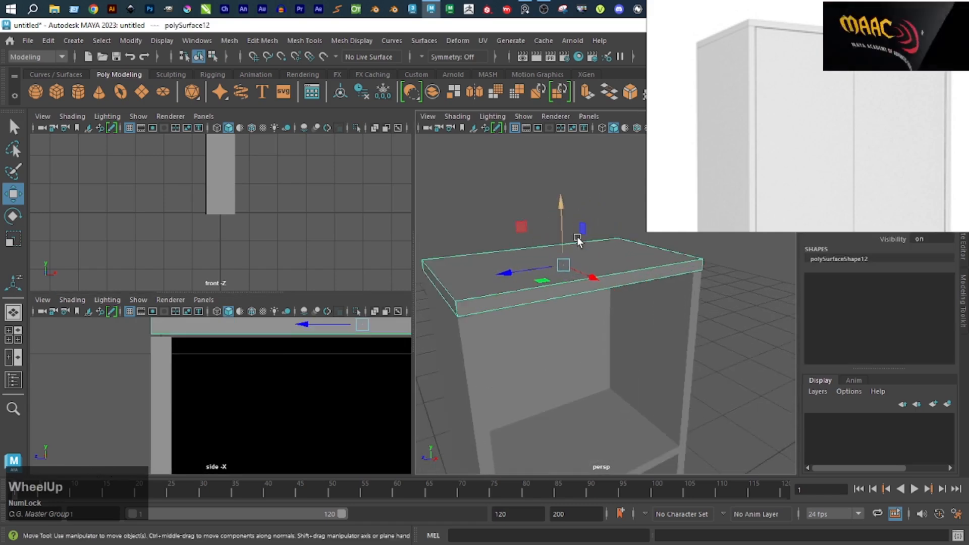
left_click_drag(558, 204, 558, 207)
left_click(463, 355)
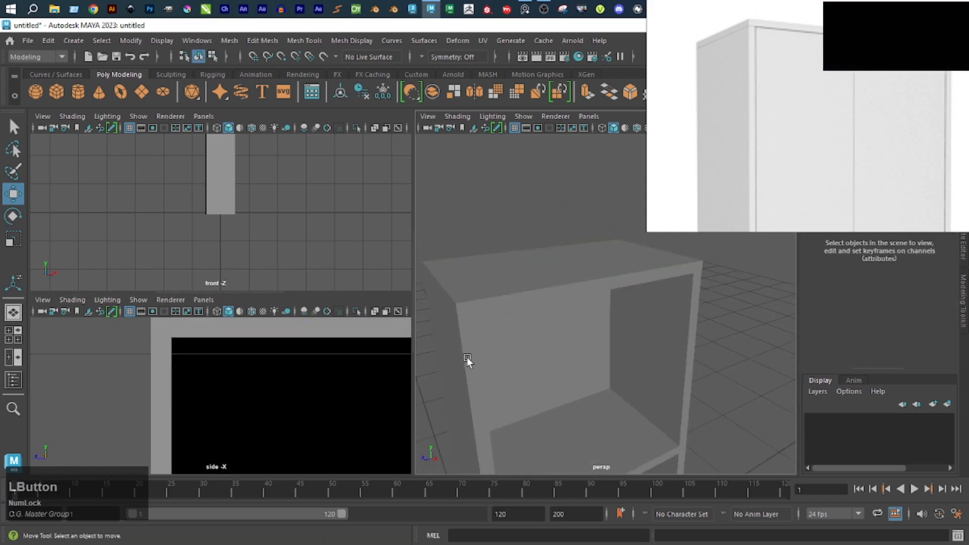
Examine the cabinet's front edges and base, and compare the door area with the reference image.
scroll(465, 356, "down", 5)
left_click_drag(467, 357, 592, 332, "alt")
left_click(580, 321)
scroll(594, 286, "up", 3)
mouse_move(594, 286)
left_mouse_down("alt")
mouse_move(615, 304)
mouse_move(600, 302)
left_mouse_up("alt")
left_click(666, 413)
scroll(616, 313, "down", 5)
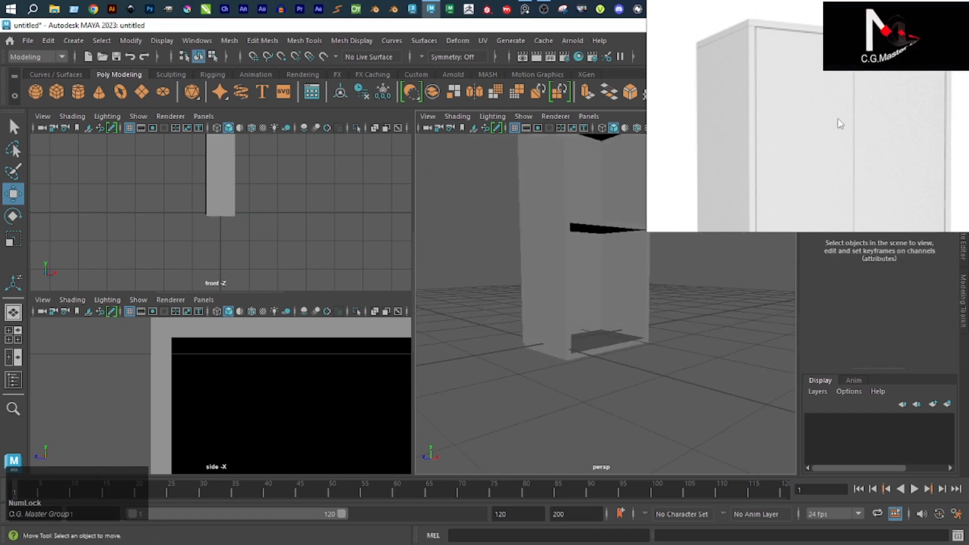
scroll(854, 129, "down", 3)
scroll(858, 136, "up", 2)
Duplicate the back panel and move the copy to the cabinet's open front as a door panel.
left_click_drag(594, 340, 686, 247, "alt")
left_click(545, 199)
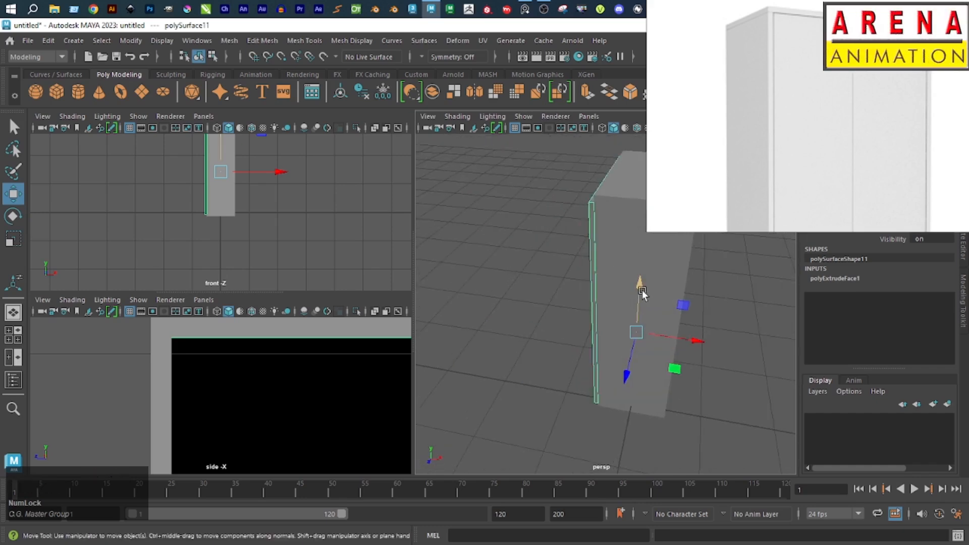
key("ctrl+d")
left_click_drag(640, 289, 613, 365, "alt")
Center the door panel's pivot, delete its history and freeze its transformations.
key("r")
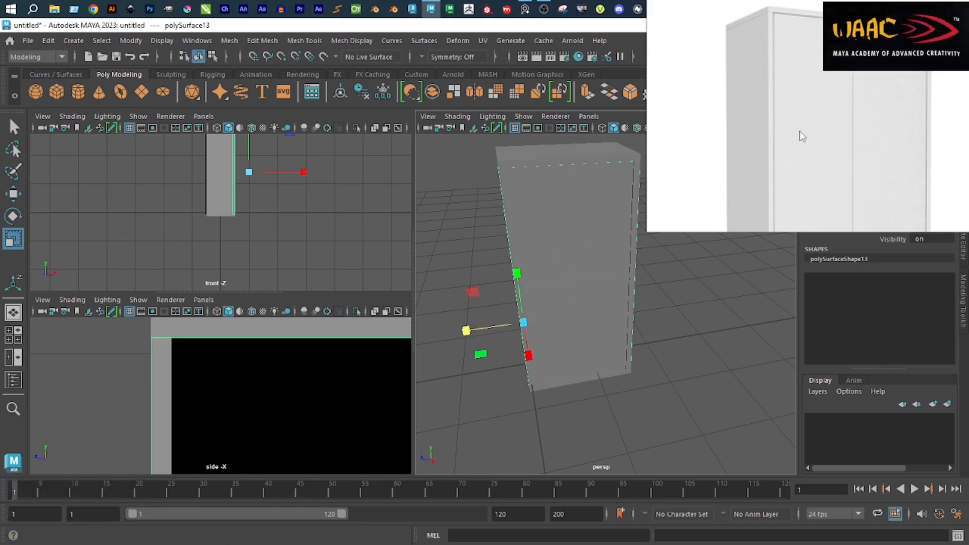
right_click_drag(816, 121, 803, 185)
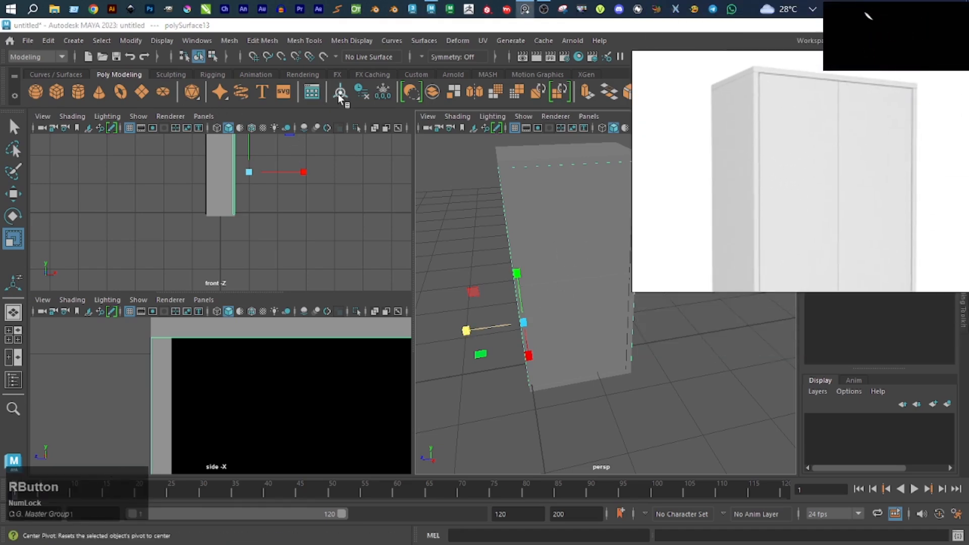
left_click(364, 92)
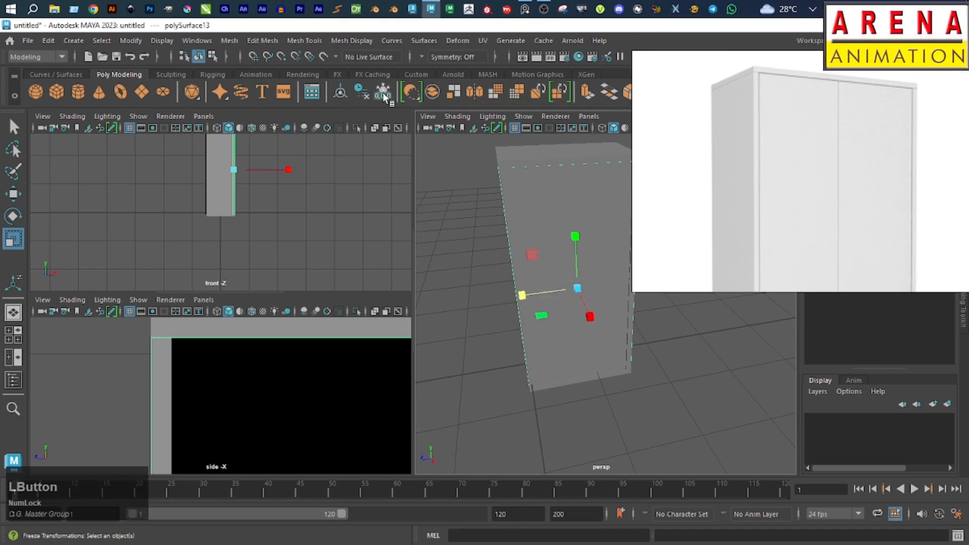
left_click(384, 95)
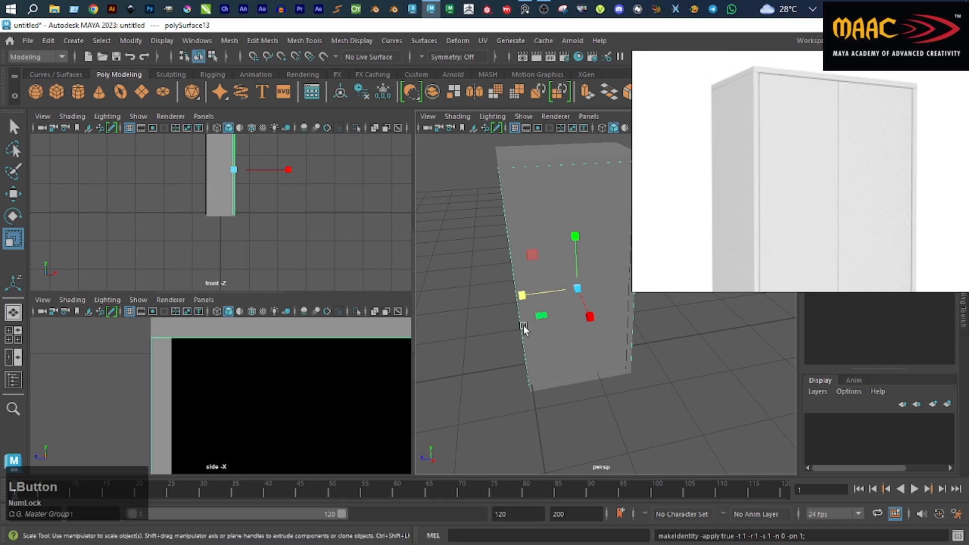
Scale the door panel narrower across its width so that it fits between the two side panels.
right_click_drag(907, 212, 893, 270)
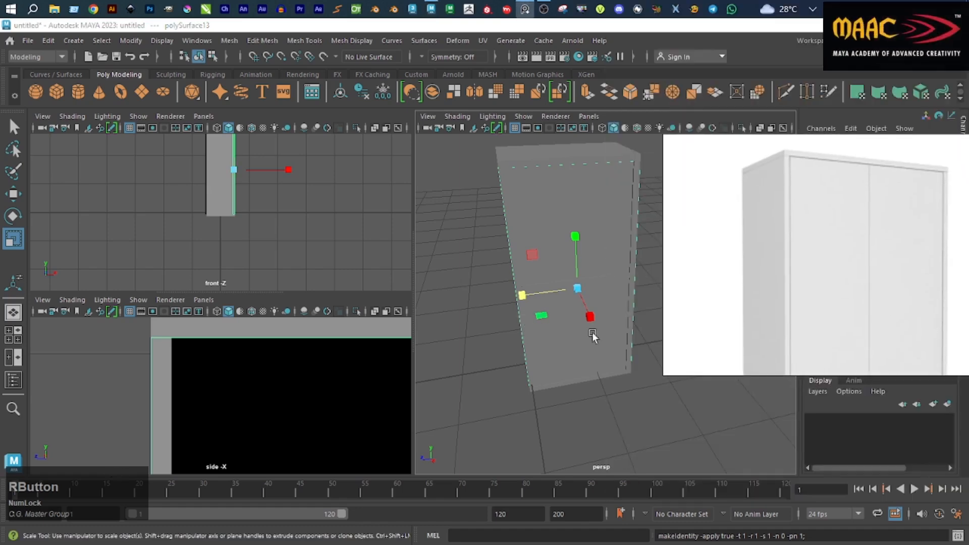
left_click_drag(521, 294, 527, 295)
left_click_drag(576, 335, 577, 320, "alt")
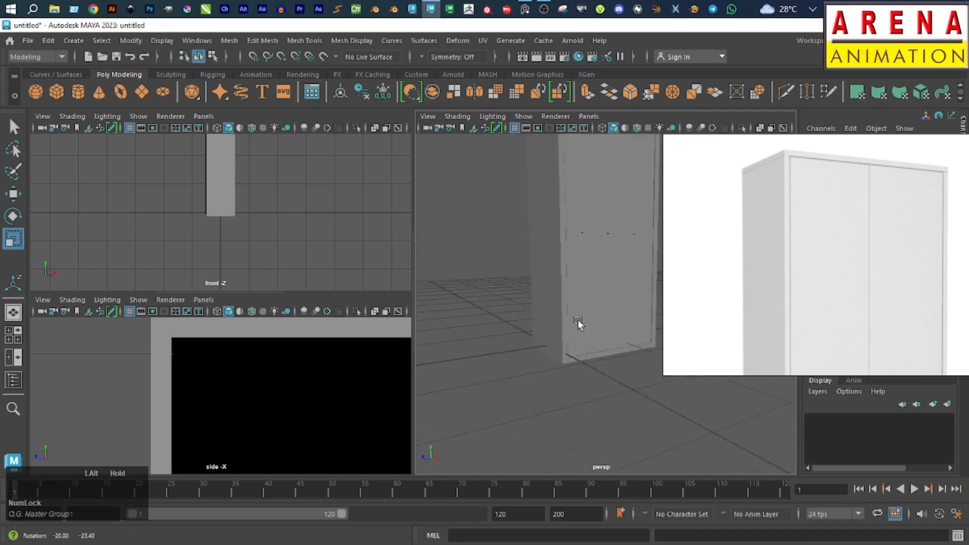
middle_click_drag(577, 319, 569, 342, "alt")
Split the door panel's horizontal edge ring with a vertical edge loop down the middle.
scroll(598, 361, "up", 1)
left_click_drag(569, 342, 575, 313, "alt")
left_click(575, 313)
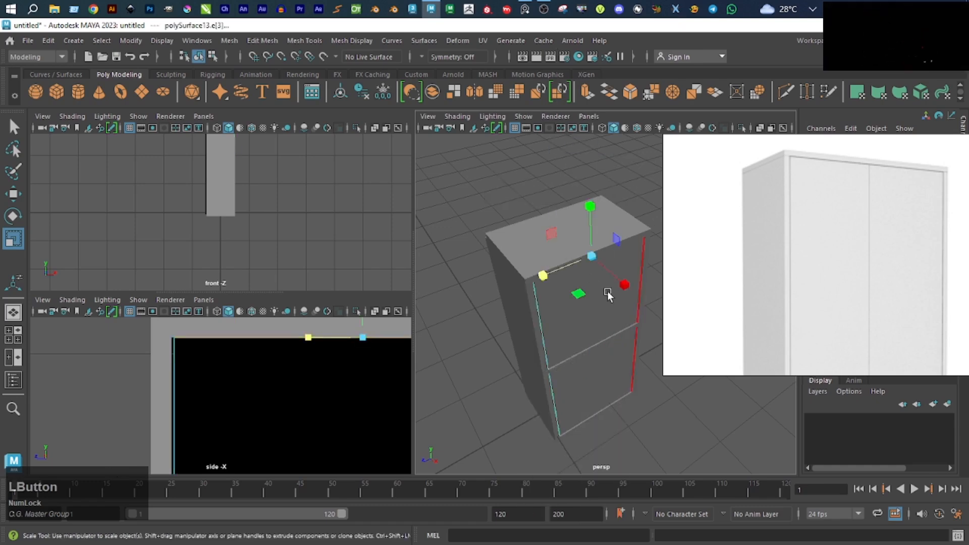
right_click_drag(606, 208, 613, 242, "ctrl")
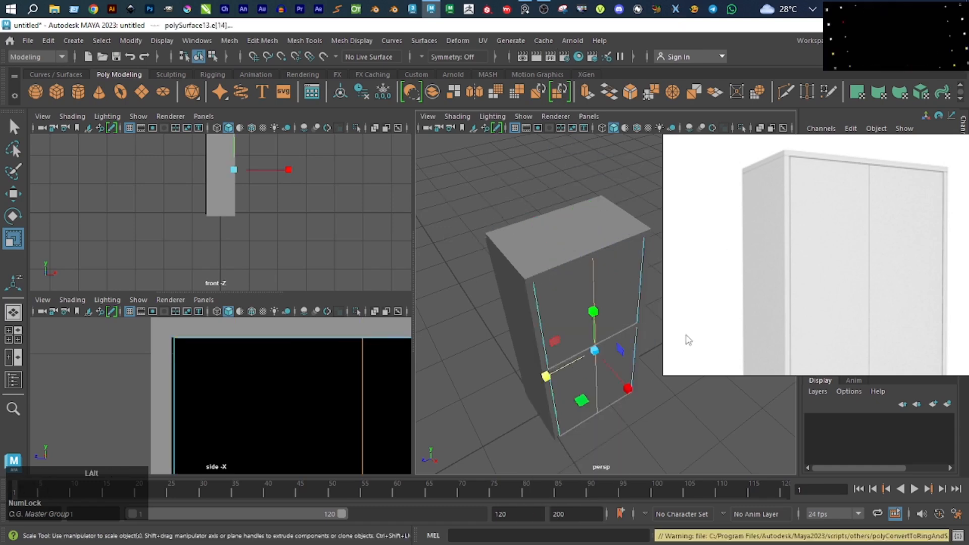
left_click_drag(610, 321, 581, 313, "alt")
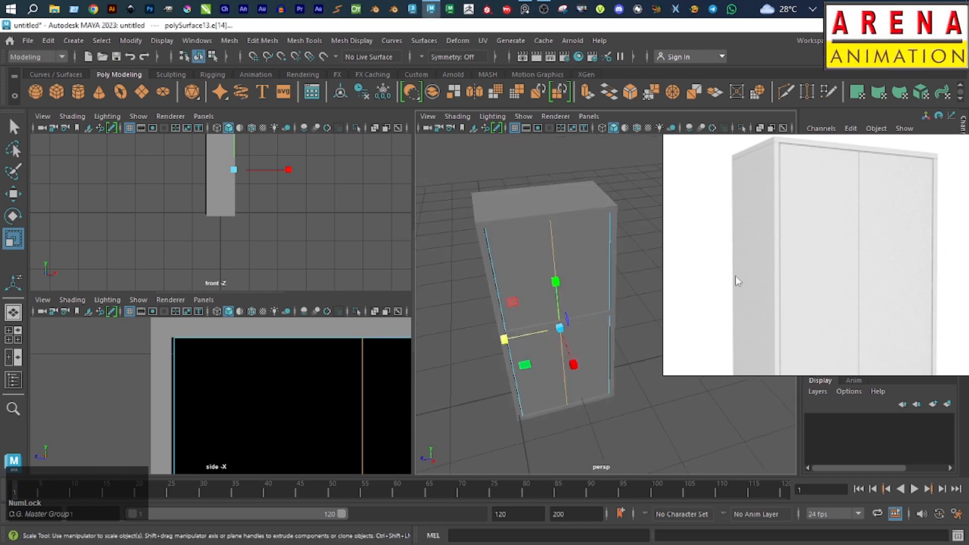
Bevel the door panel's central vertical edge loop into two parallel loops.
left_click(495, 282)
right_click(527, 242, "shift")
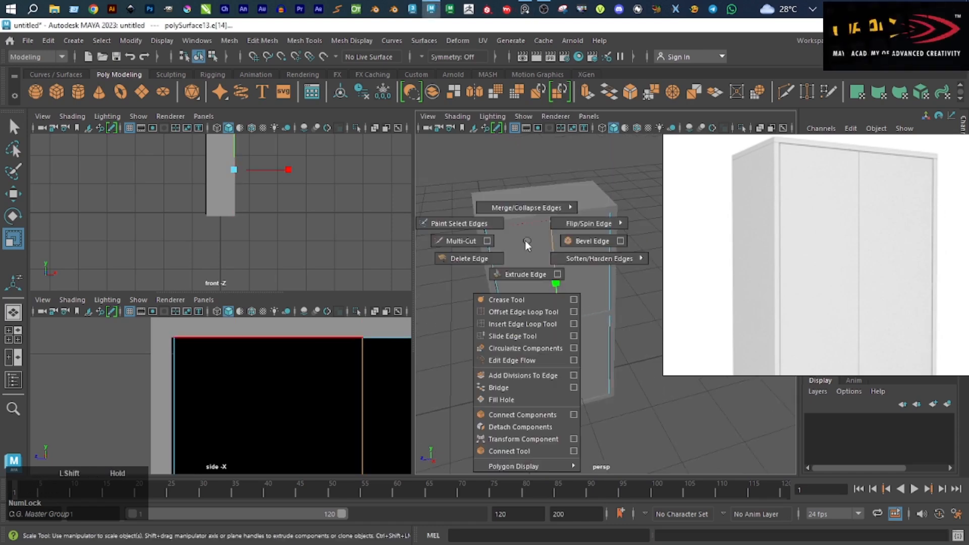
right_click_drag(525, 241, 576, 242, "shift")
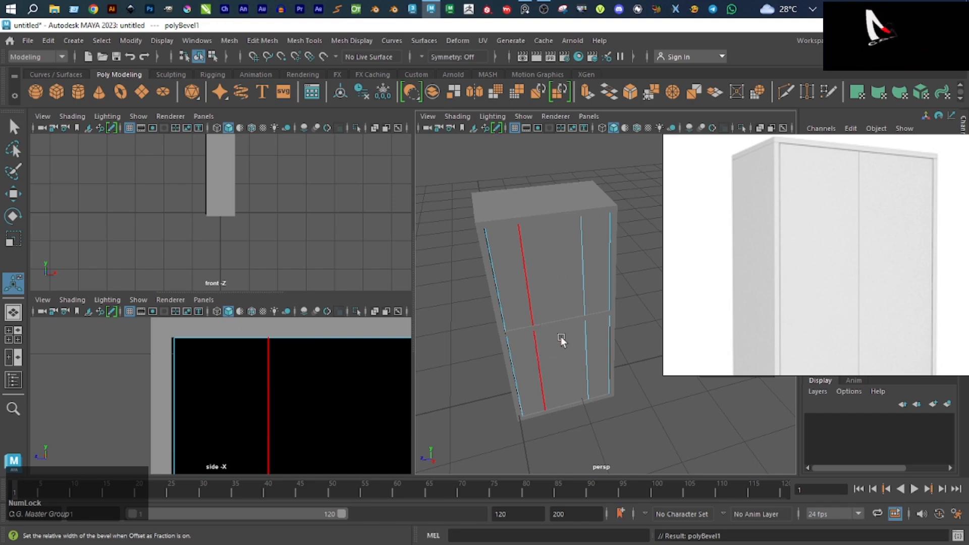
right_click_drag(777, 282, 332, 101)
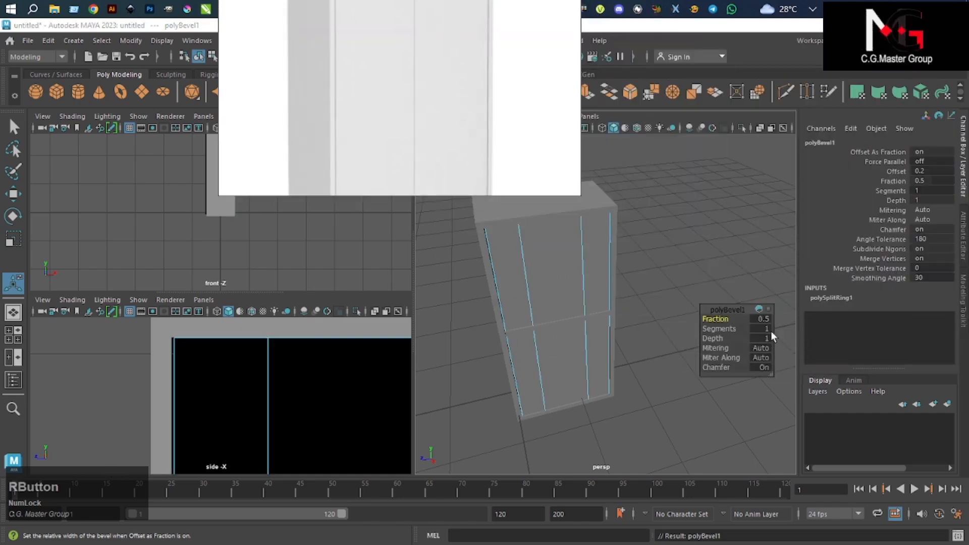
left_click_drag(610, 351, 622, 379, "alt")
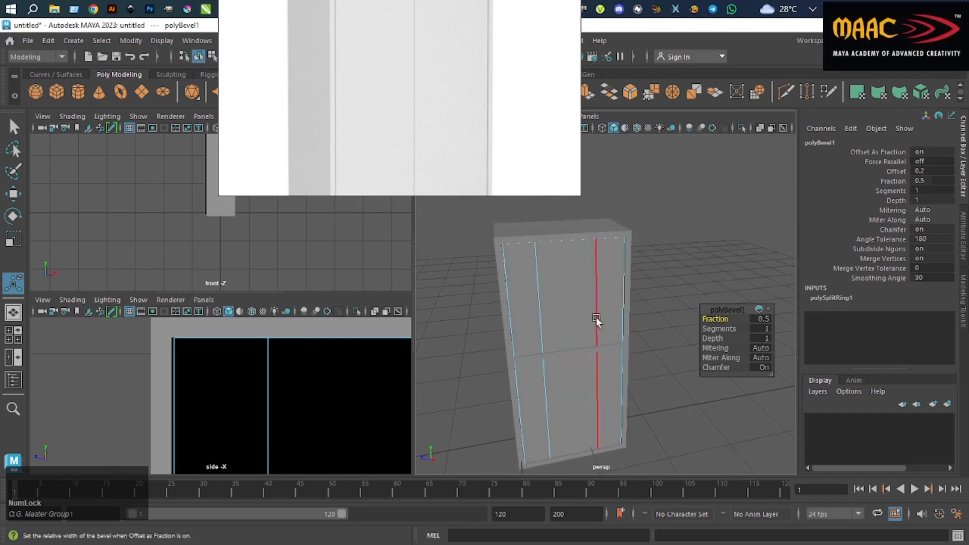
Set the fraction of the door panel's bevel to 0.02.
left_click_drag(713, 338, 716, 340)
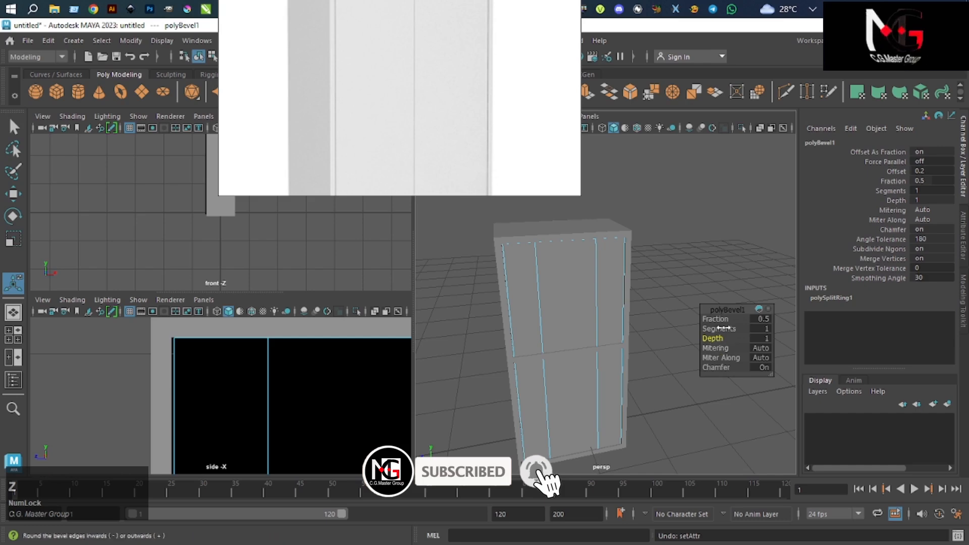
left_click(722, 320)
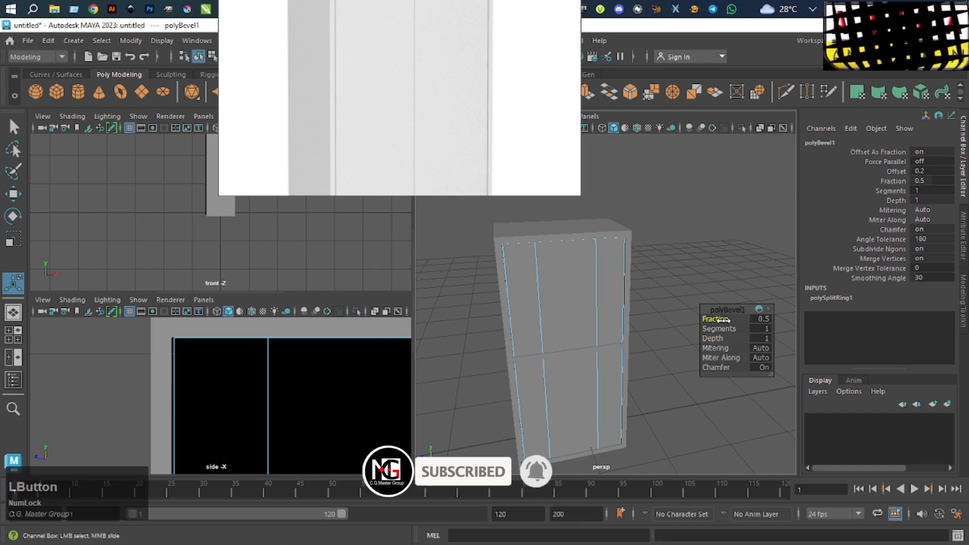
left_click_drag(722, 320, 721, 319)
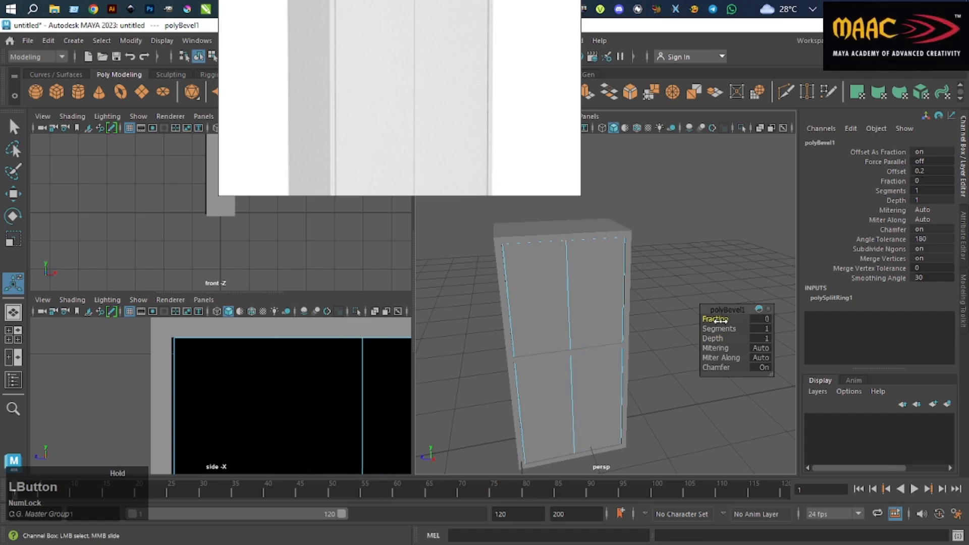
left_click_drag(719, 320, 722, 320)
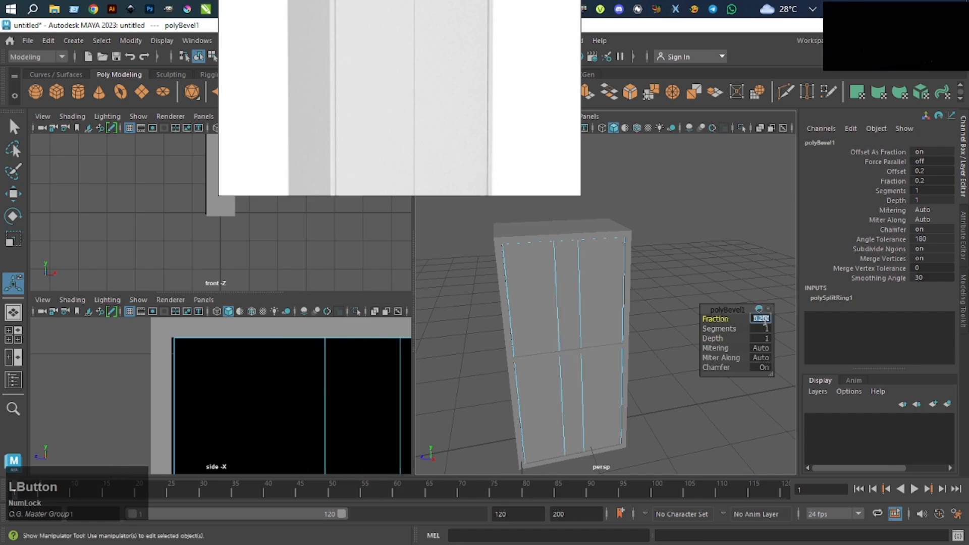
type("0.01")
key("KP_Enter")
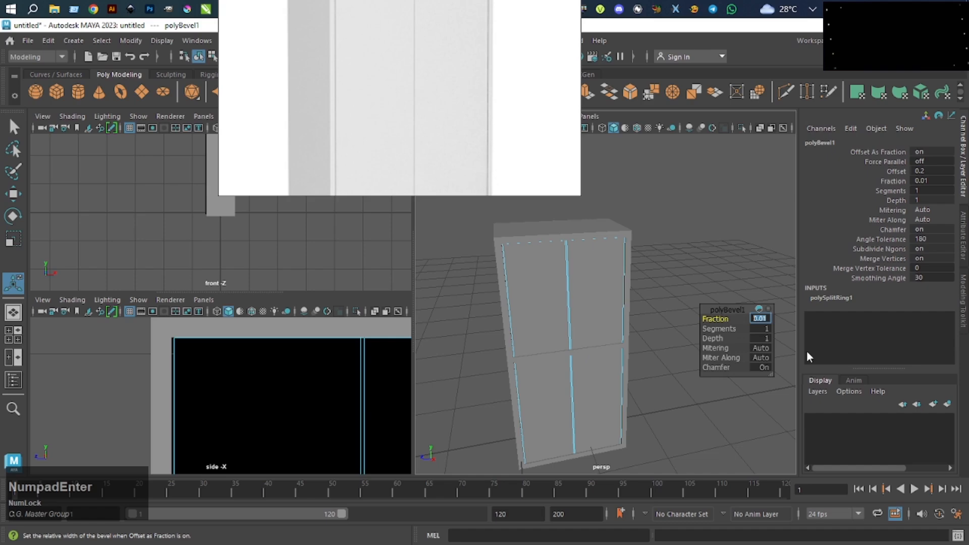
type("0.02")
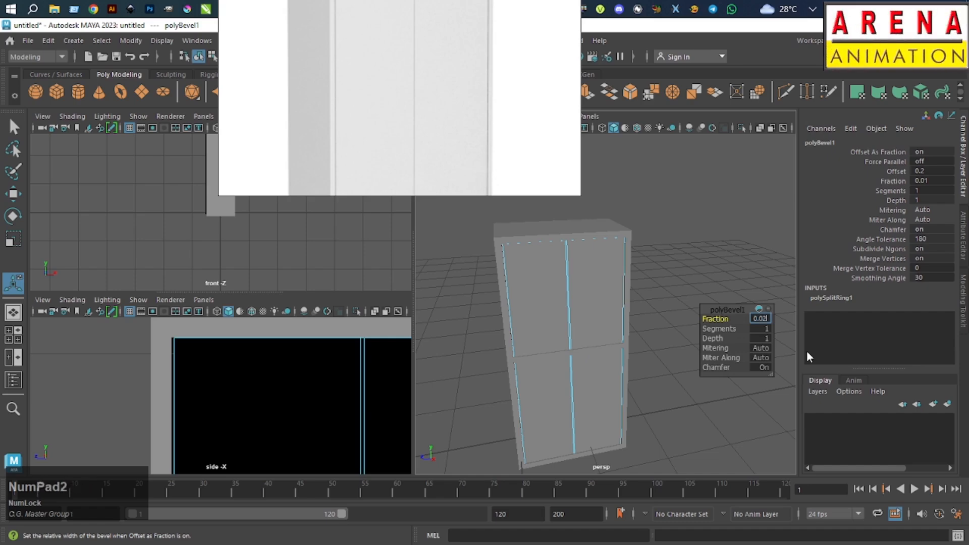
key("KP_Enter")
Extrude the door panel's faces slightly to form the narrow vertical seam between the two doors, and return to object selection.
left_click(765, 197)
scroll(602, 325, "up", 6)
scroll(580, 318, "down", 3)
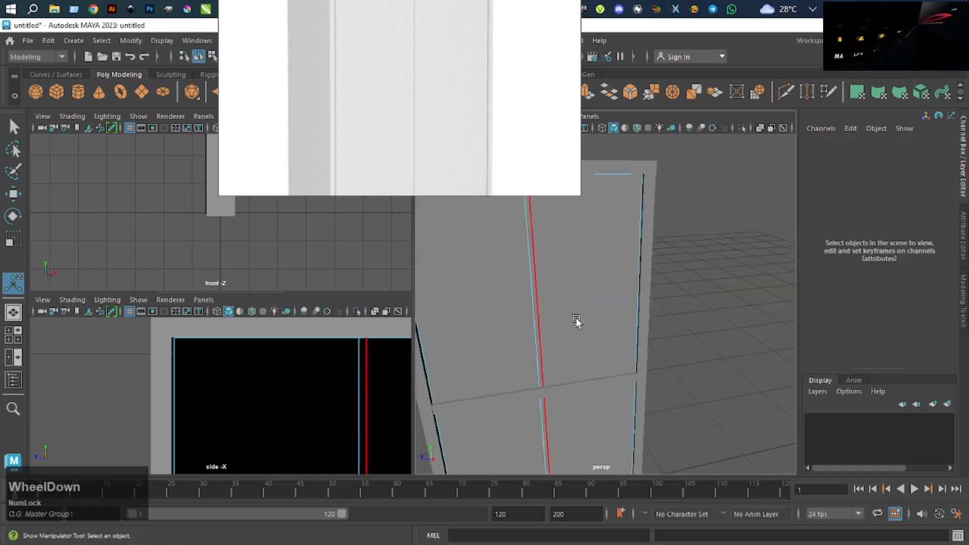
right_click_drag(532, 289, 527, 232)
left_click(531, 247)
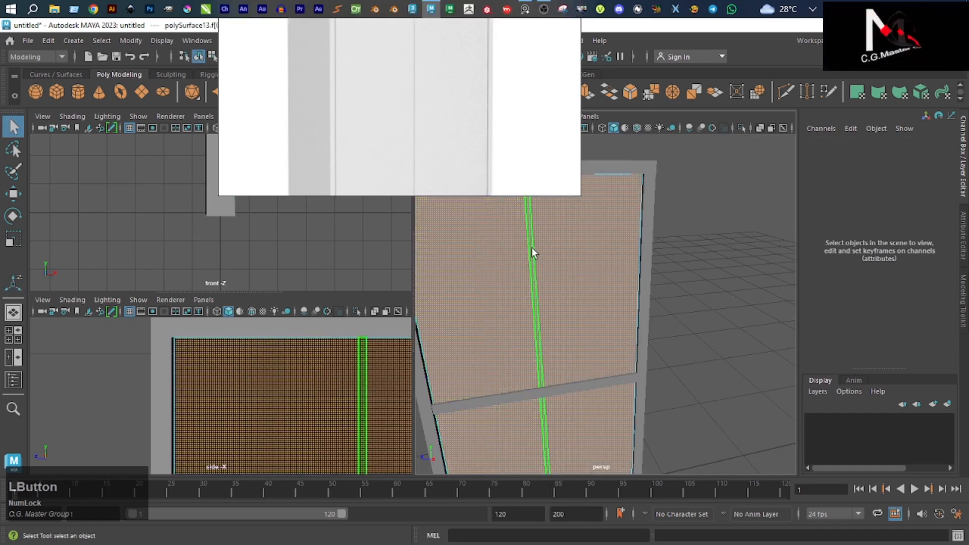
left_click_drag(543, 333, 698, 302, "alt")
right_click_drag(701, 211, 697, 244, "shift")
left_click_drag(692, 267, 676, 329, "alt")
left_click_drag(642, 405, 642, 406)
right_click_drag(719, 199, 750, 145)
left_click(751, 146)
scroll(714, 276, "down", 5)
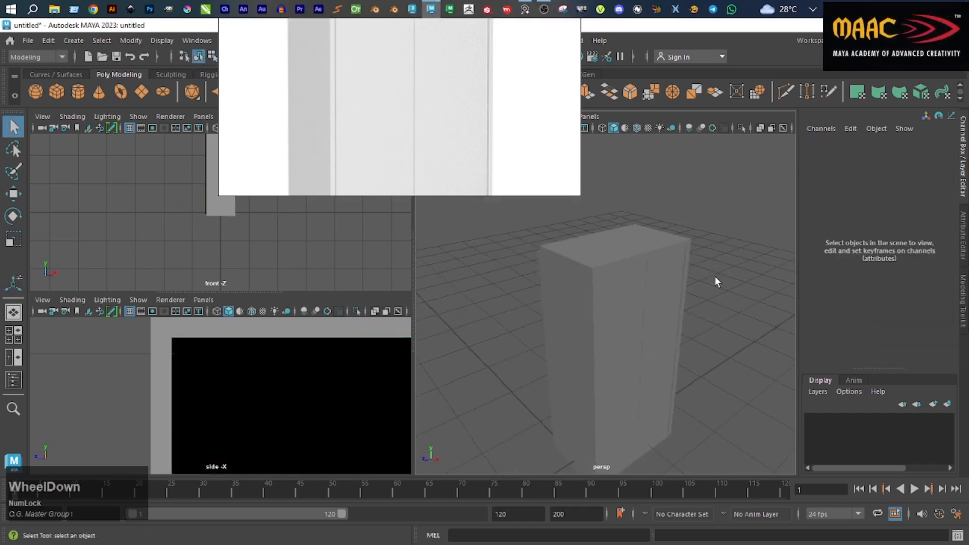
Inspect the door panel and its central seam from several angles against the reference image.
left_click_drag(720, 377, 625, 349, "alt")
middle_click_drag(626, 349, 665, 372, "alt")
middle_click_drag(635, 298, 622, 265, "alt")
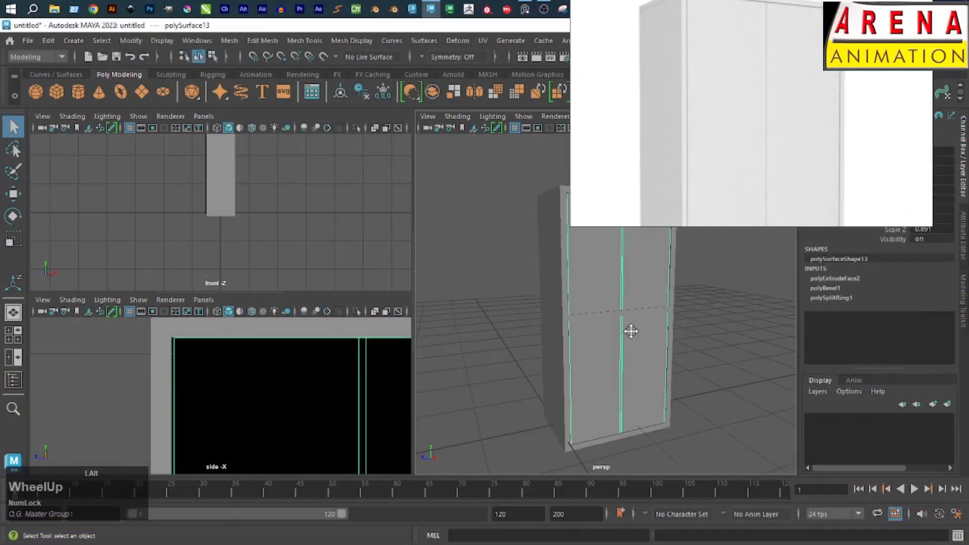
middle_click_drag(631, 332, 526, 327, "alt")
left_click_drag(525, 327, 581, 339, "alt")
left_click(689, 308)
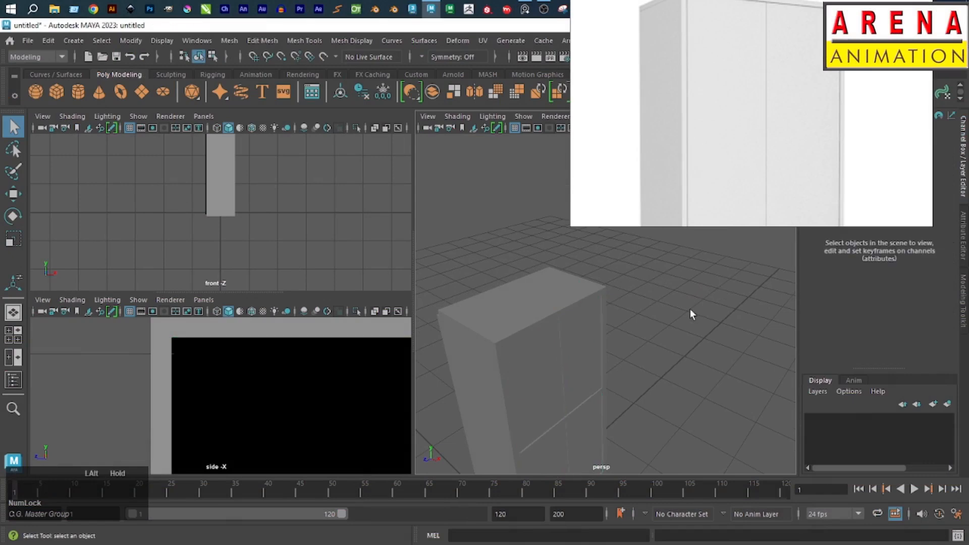
left_click_drag(689, 309, 613, 283, "alt")
middle_click_drag(613, 282, 599, 299, "alt")
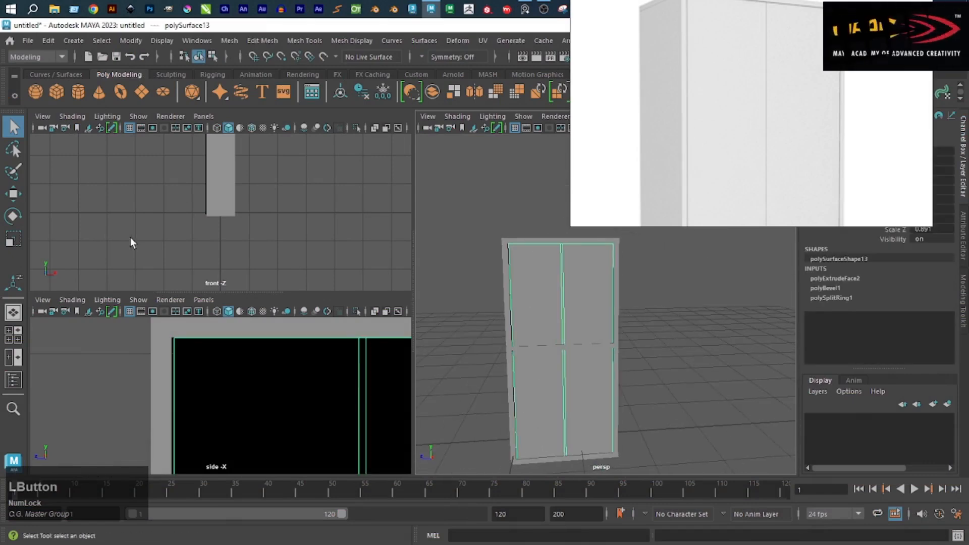
scroll(213, 238, "down", 3)
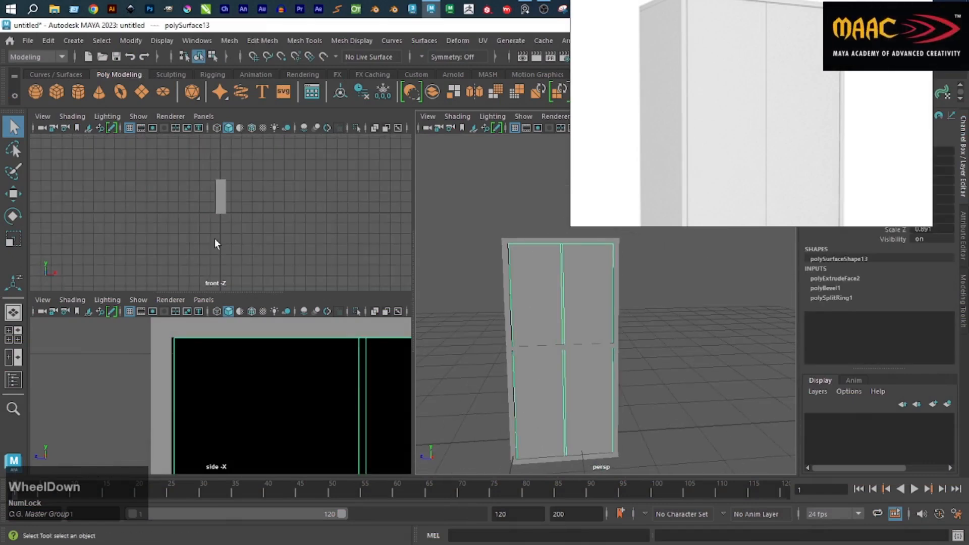
Select all faces of the door panel, reverse their normals so they face outward, and return to object selection.
left_click(211, 201)
key("shift")
scroll(280, 396, "down", 3)
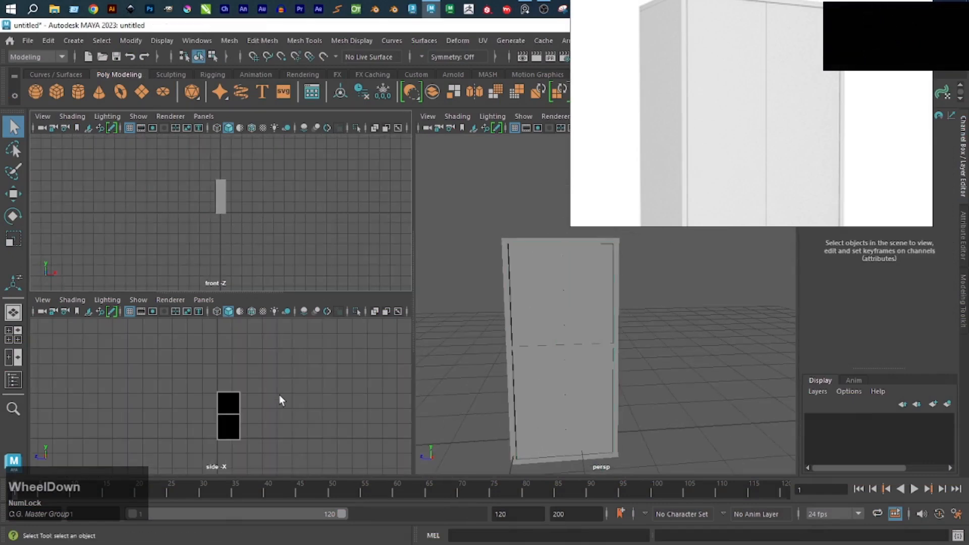
left_click(556, 288)
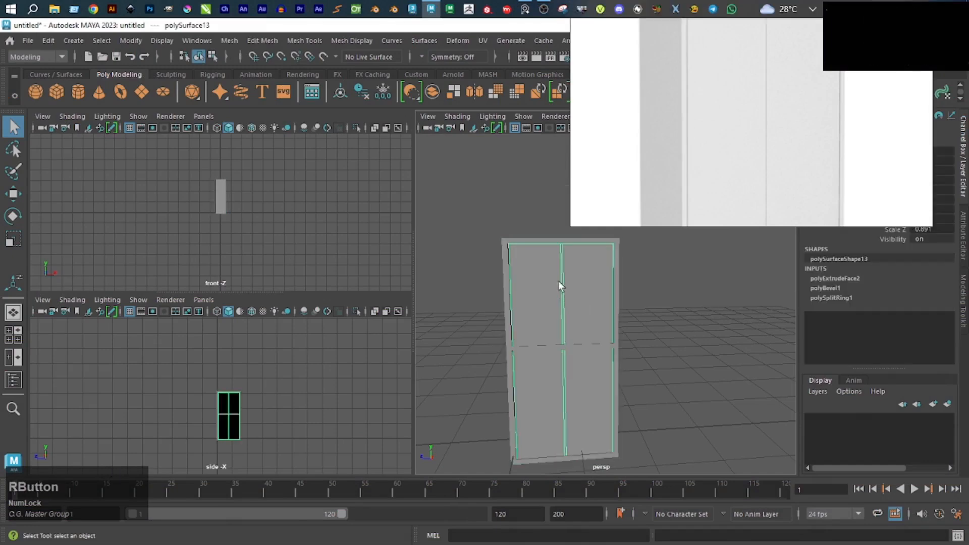
right_click(558, 286)
left_click(558, 214)
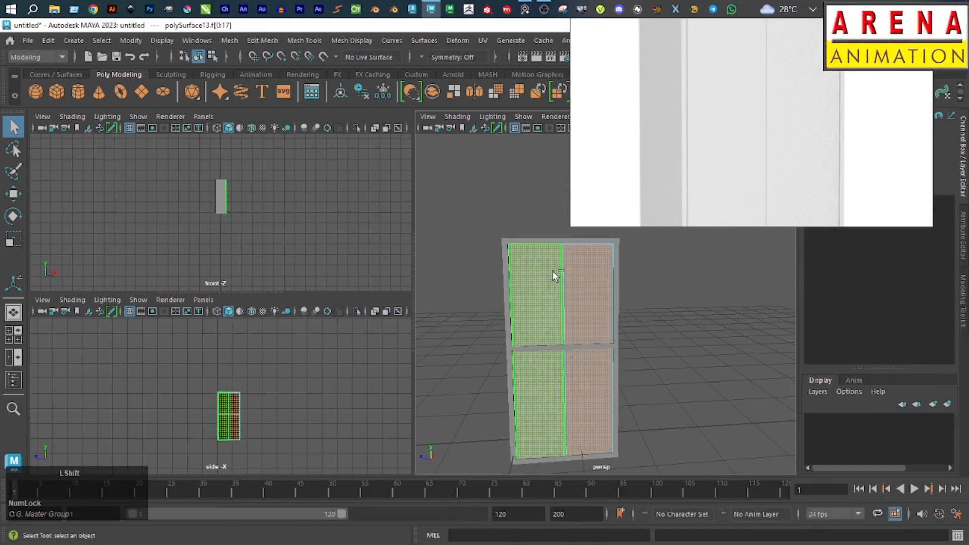
right_click_drag(553, 272, 712, 253, "shift")
left_click(724, 357)
right_click_drag(555, 313, 670, 283)
left_click(670, 284)
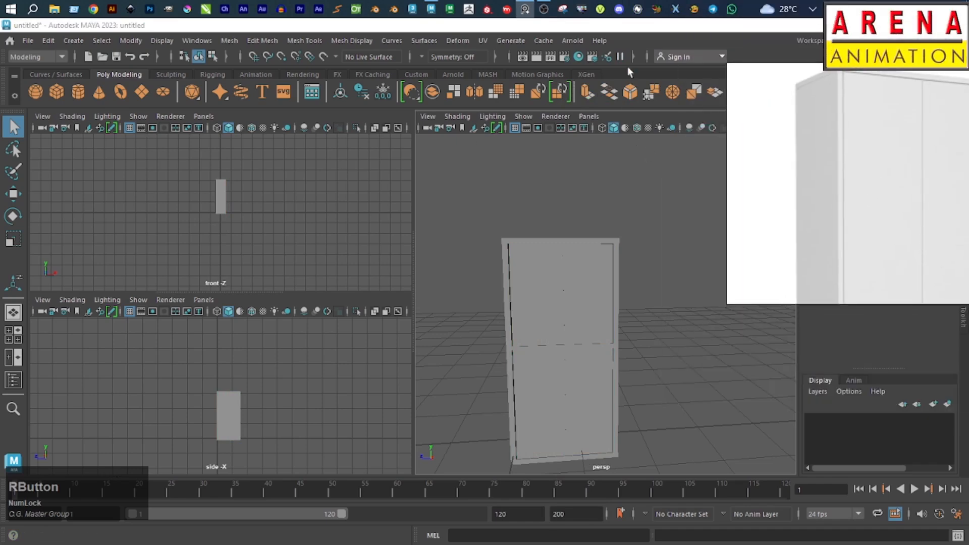
Add an Arnold skydome light to the scene.
left_click(572, 40)
mouse_move(601, 103)
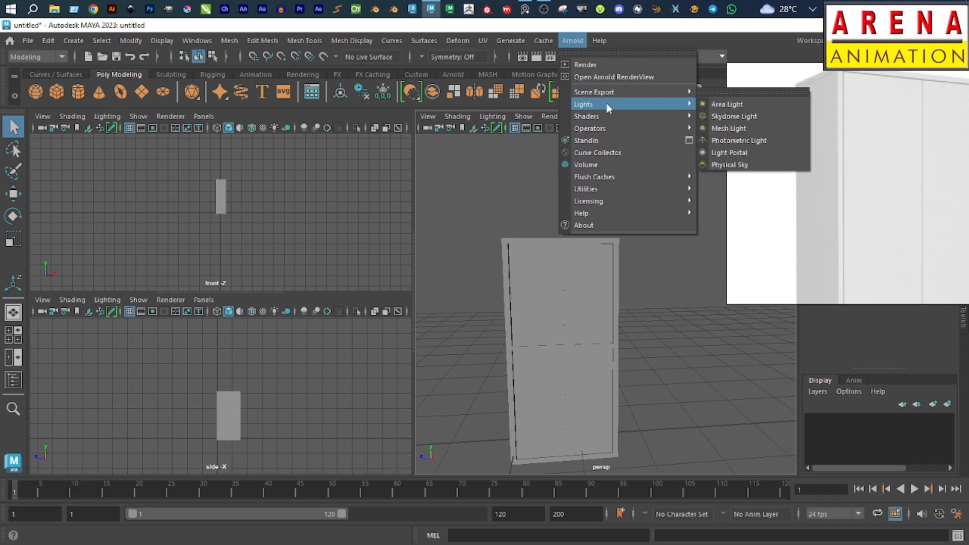
left_click(741, 116)
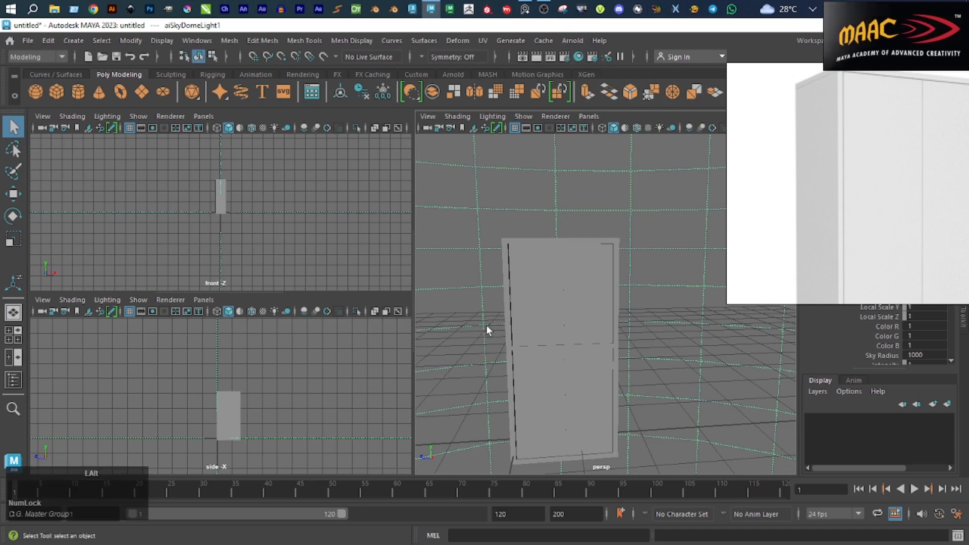
left_click_drag(486, 325, 483, 292, "alt")
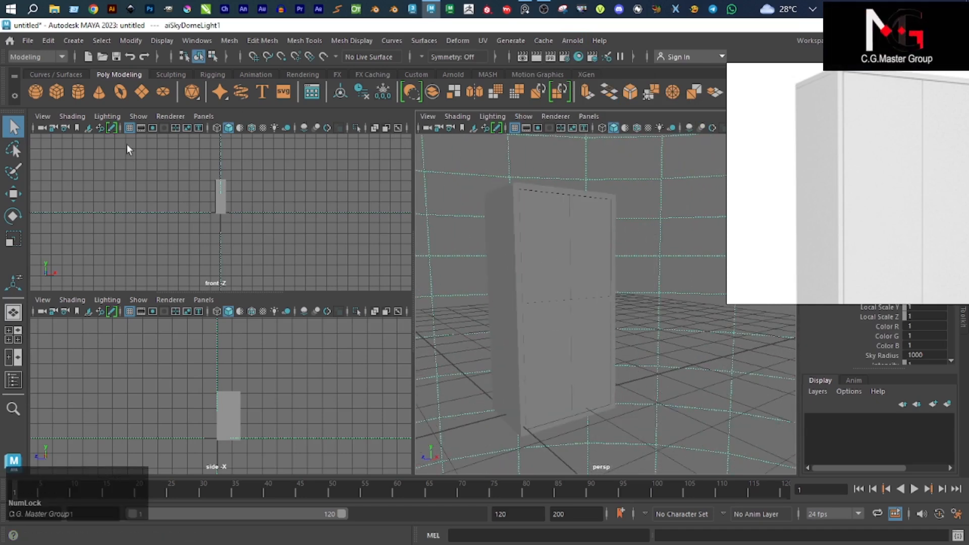
Create a polygon plane at the origin with its width and height subdivisions set to 1.
left_click(139, 91)
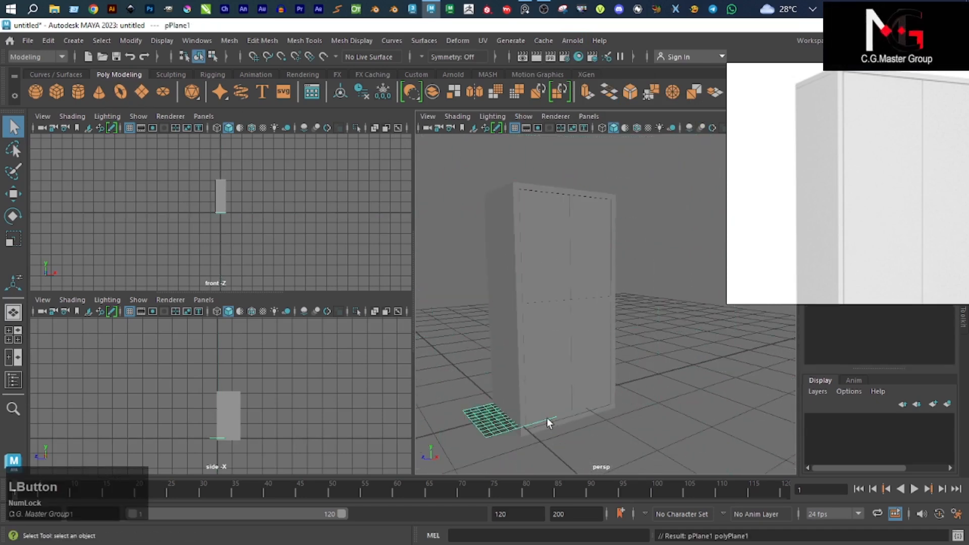
left_click(823, 281)
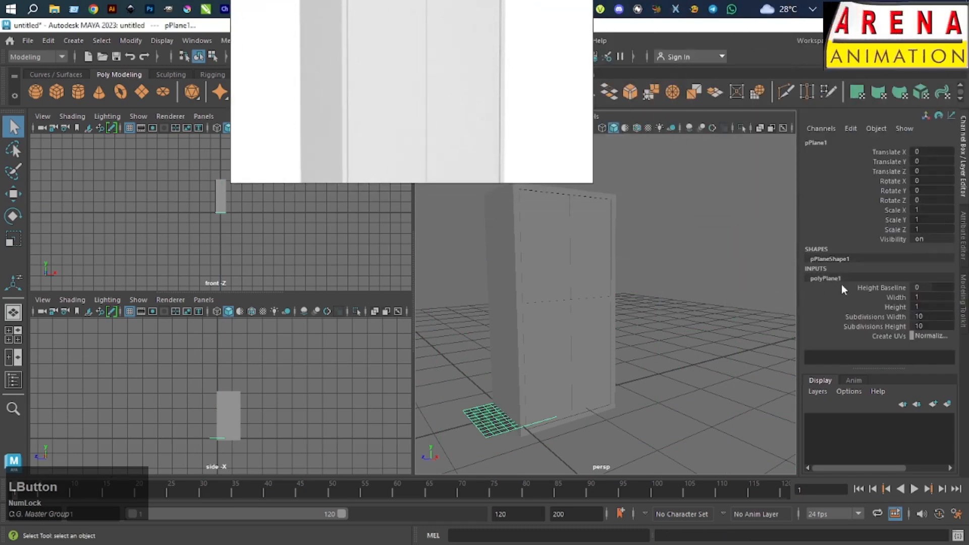
type("1")
key("KP_Enter")
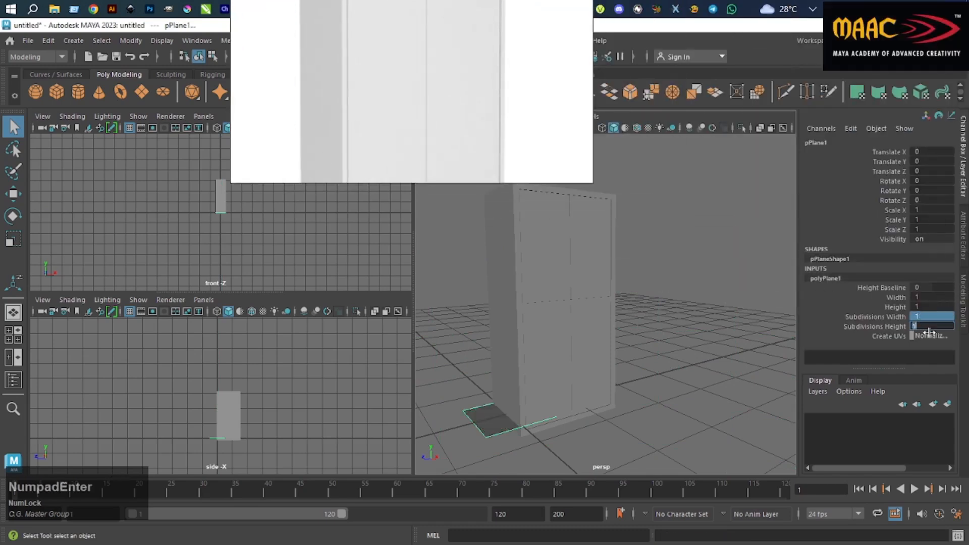
left_click(504, 434)
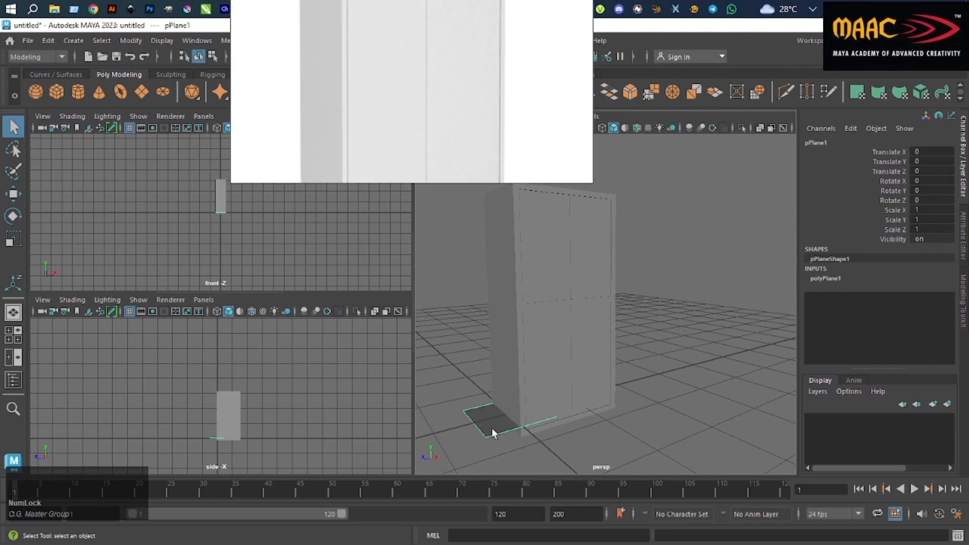
Scale the plane uniformly to about 9.5 and move it to about -0.68 on Z as the floor beneath the cabinet.
key("w")
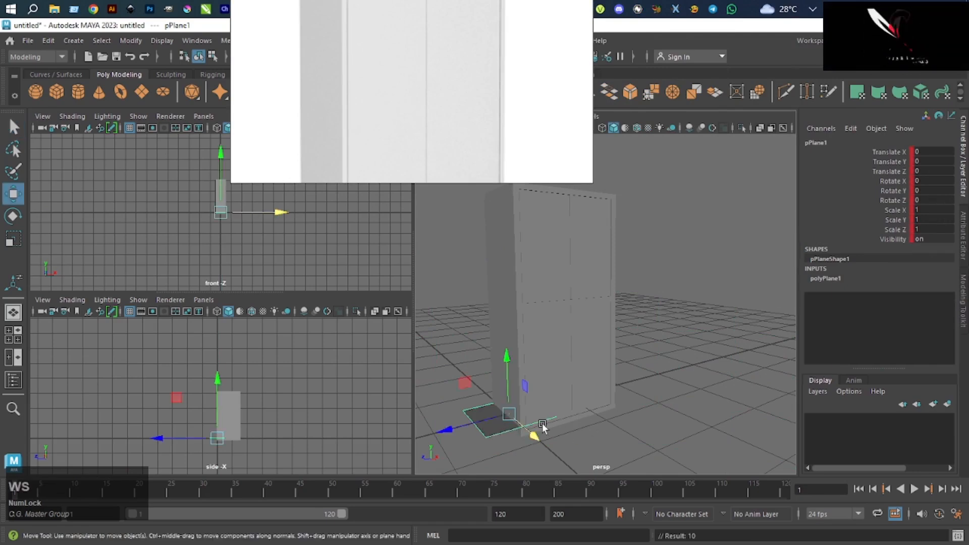
key("e")
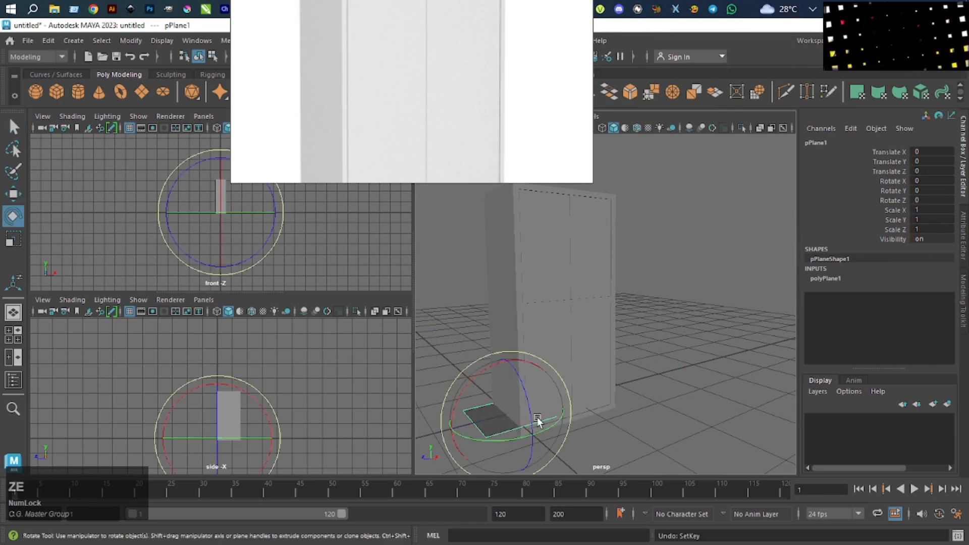
key("r")
left_click_drag(509, 413, 549, 432)
key("w")
middle_click_drag(549, 431, 649, 420, "alt")
left_click_drag(551, 385, 681, 321)
key("r")
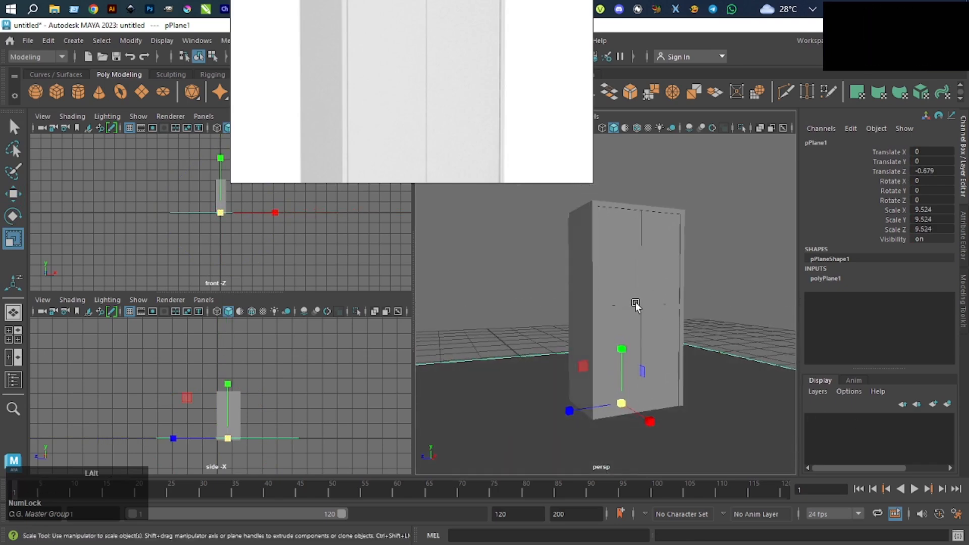
Frame the cabinet at an angle, move the reference image aside, and render the perspective view with Arnold.
left_click_drag(635, 302, 655, 256, "alt")
right_click_drag(488, 79, 934, 221)
right_click_drag(691, 204, 961, 183)
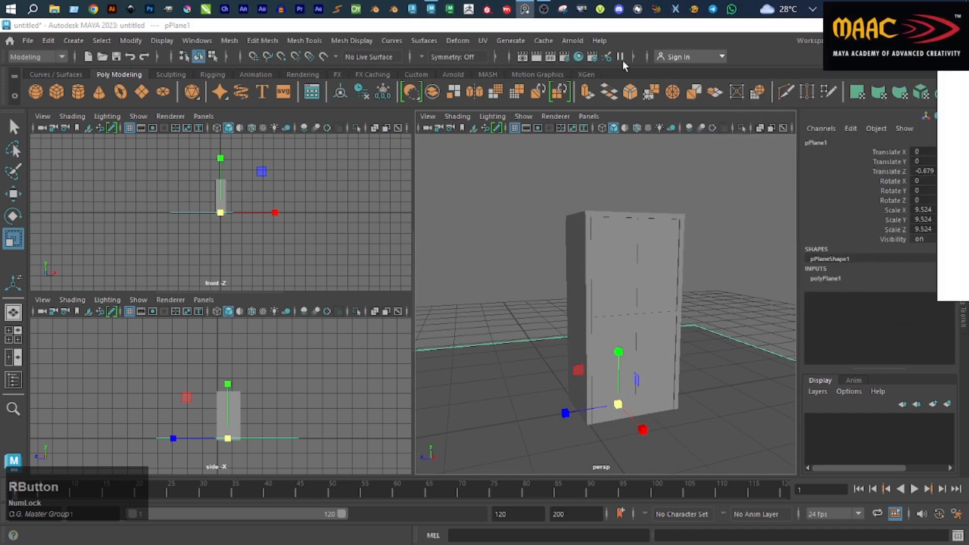
left_click(536, 56)
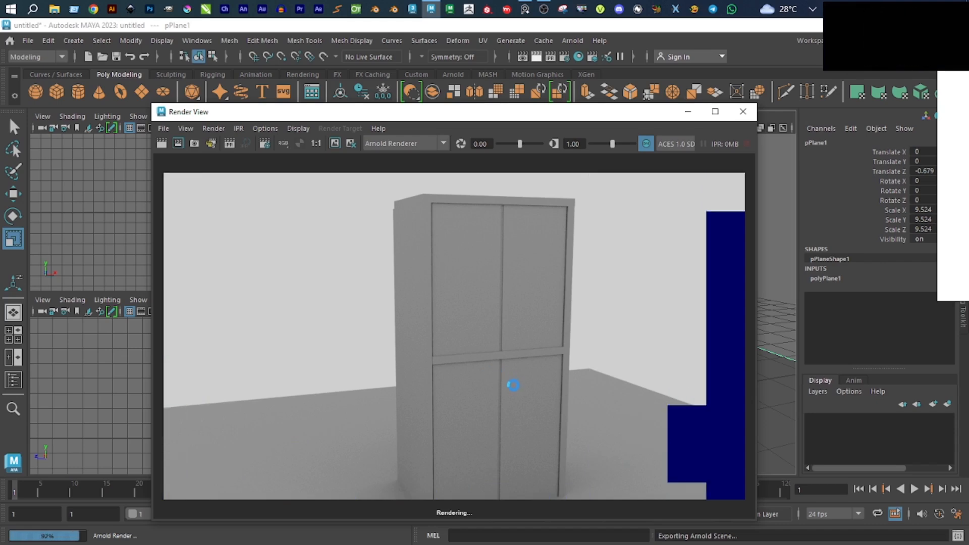
scroll(506, 398, "down", 2)
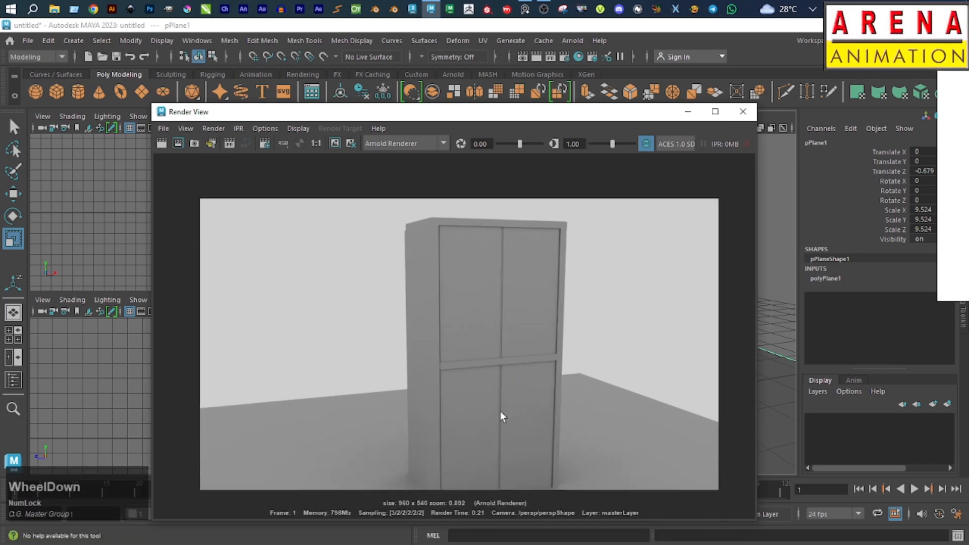
right_click(501, 404)
left_click(535, 424)
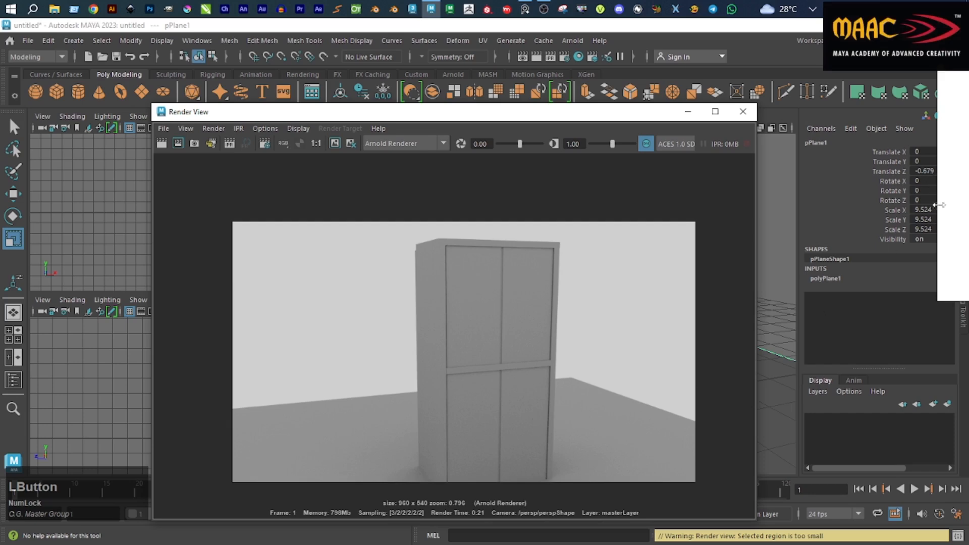
Compare the rendered cabinet with the full reference image.
right_click_drag(964, 242, 736, 223)
scroll(922, 252, "down", 4)
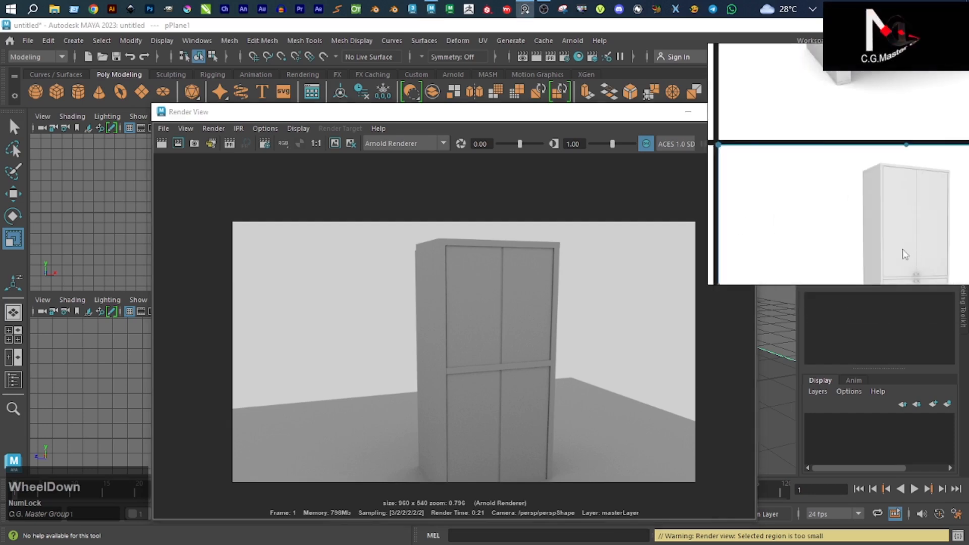
right_click_drag(905, 255, 908, 227)
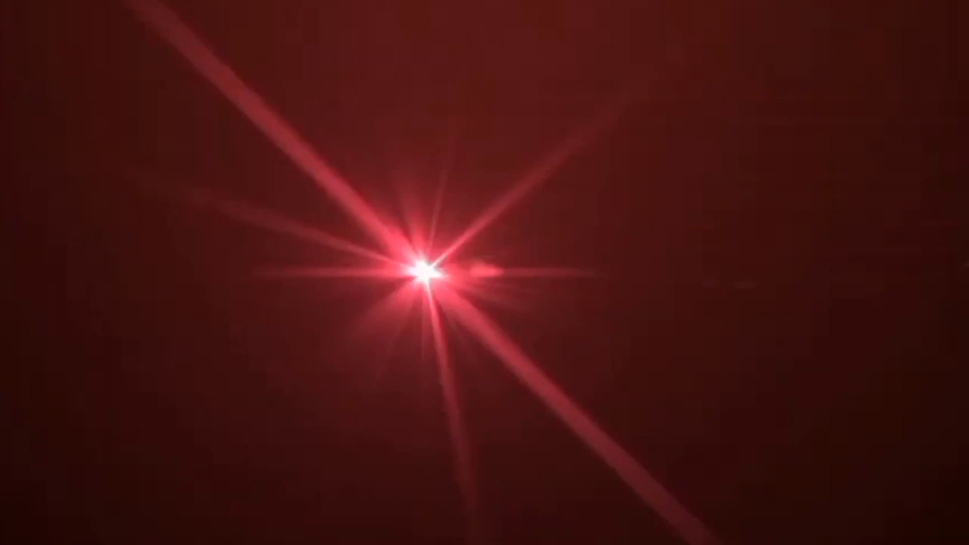